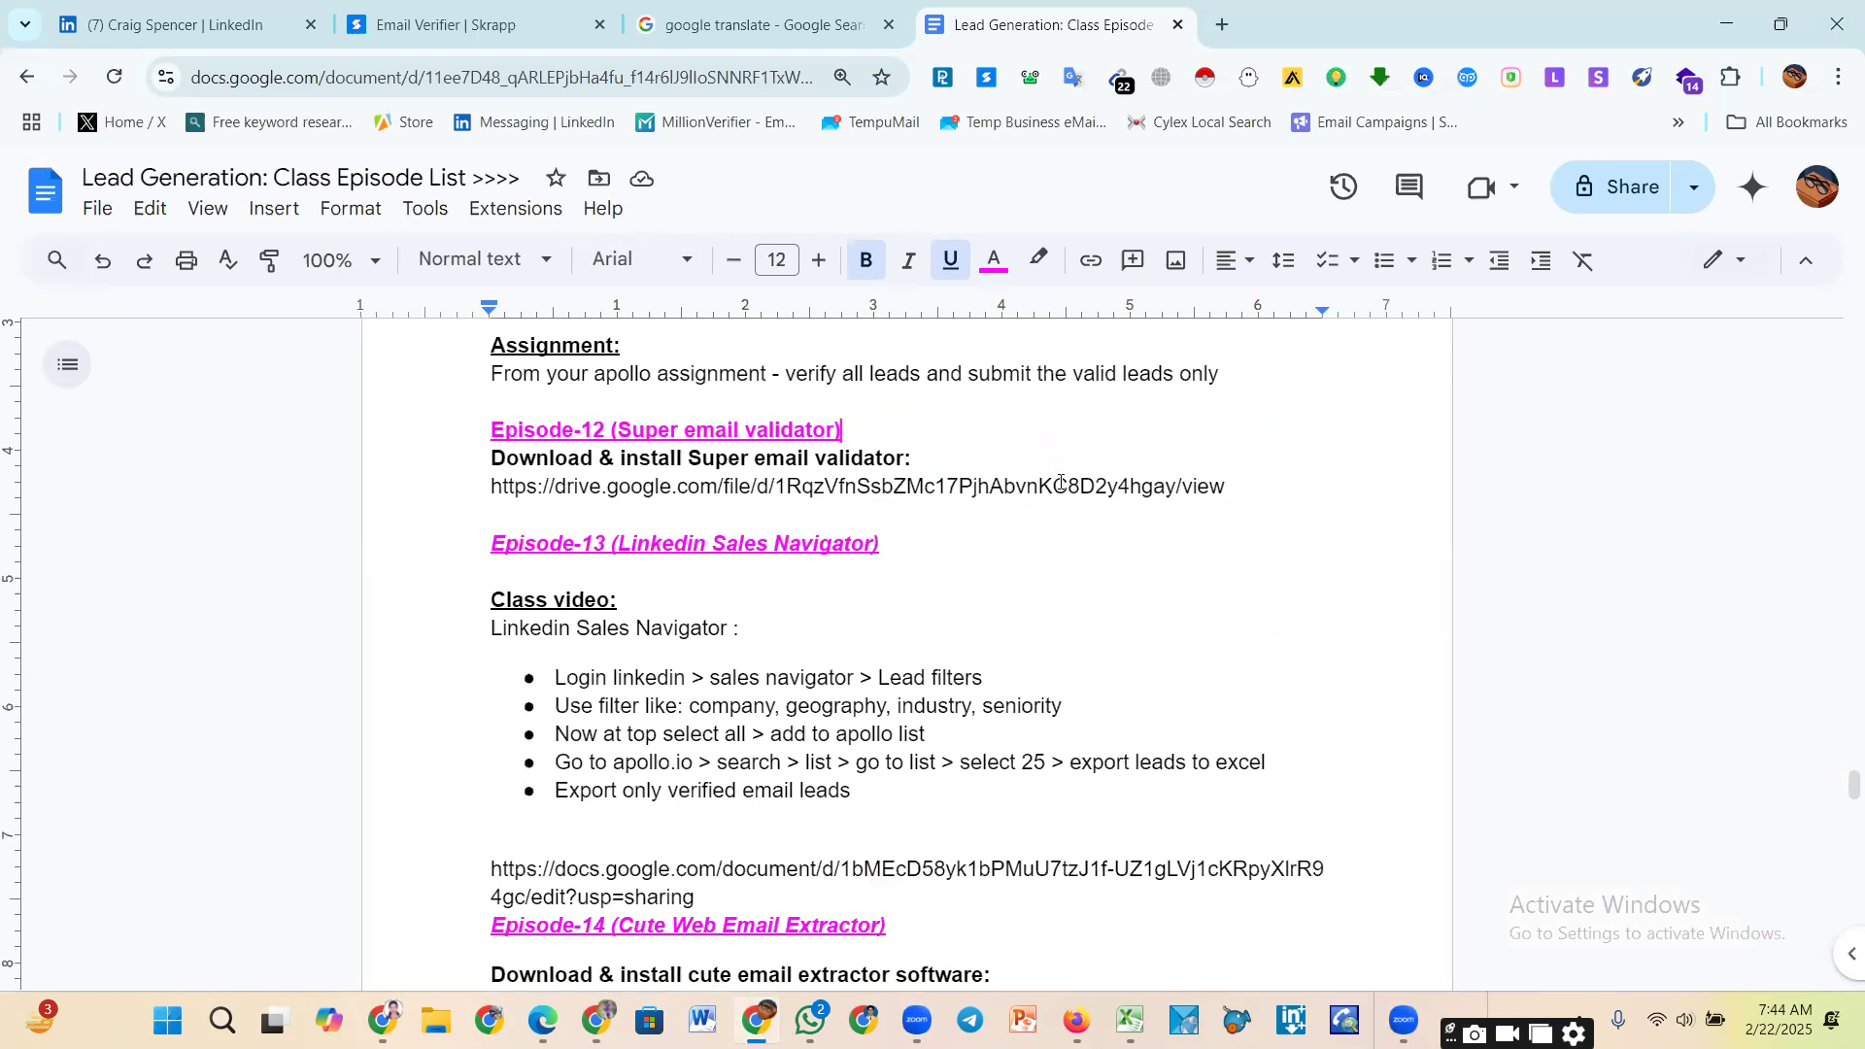
Step: Open the Super email validator Drive link from Episode-12 in a new browser tab and request the zip file's download
left_click_drag(1234, 486, 489, 496)
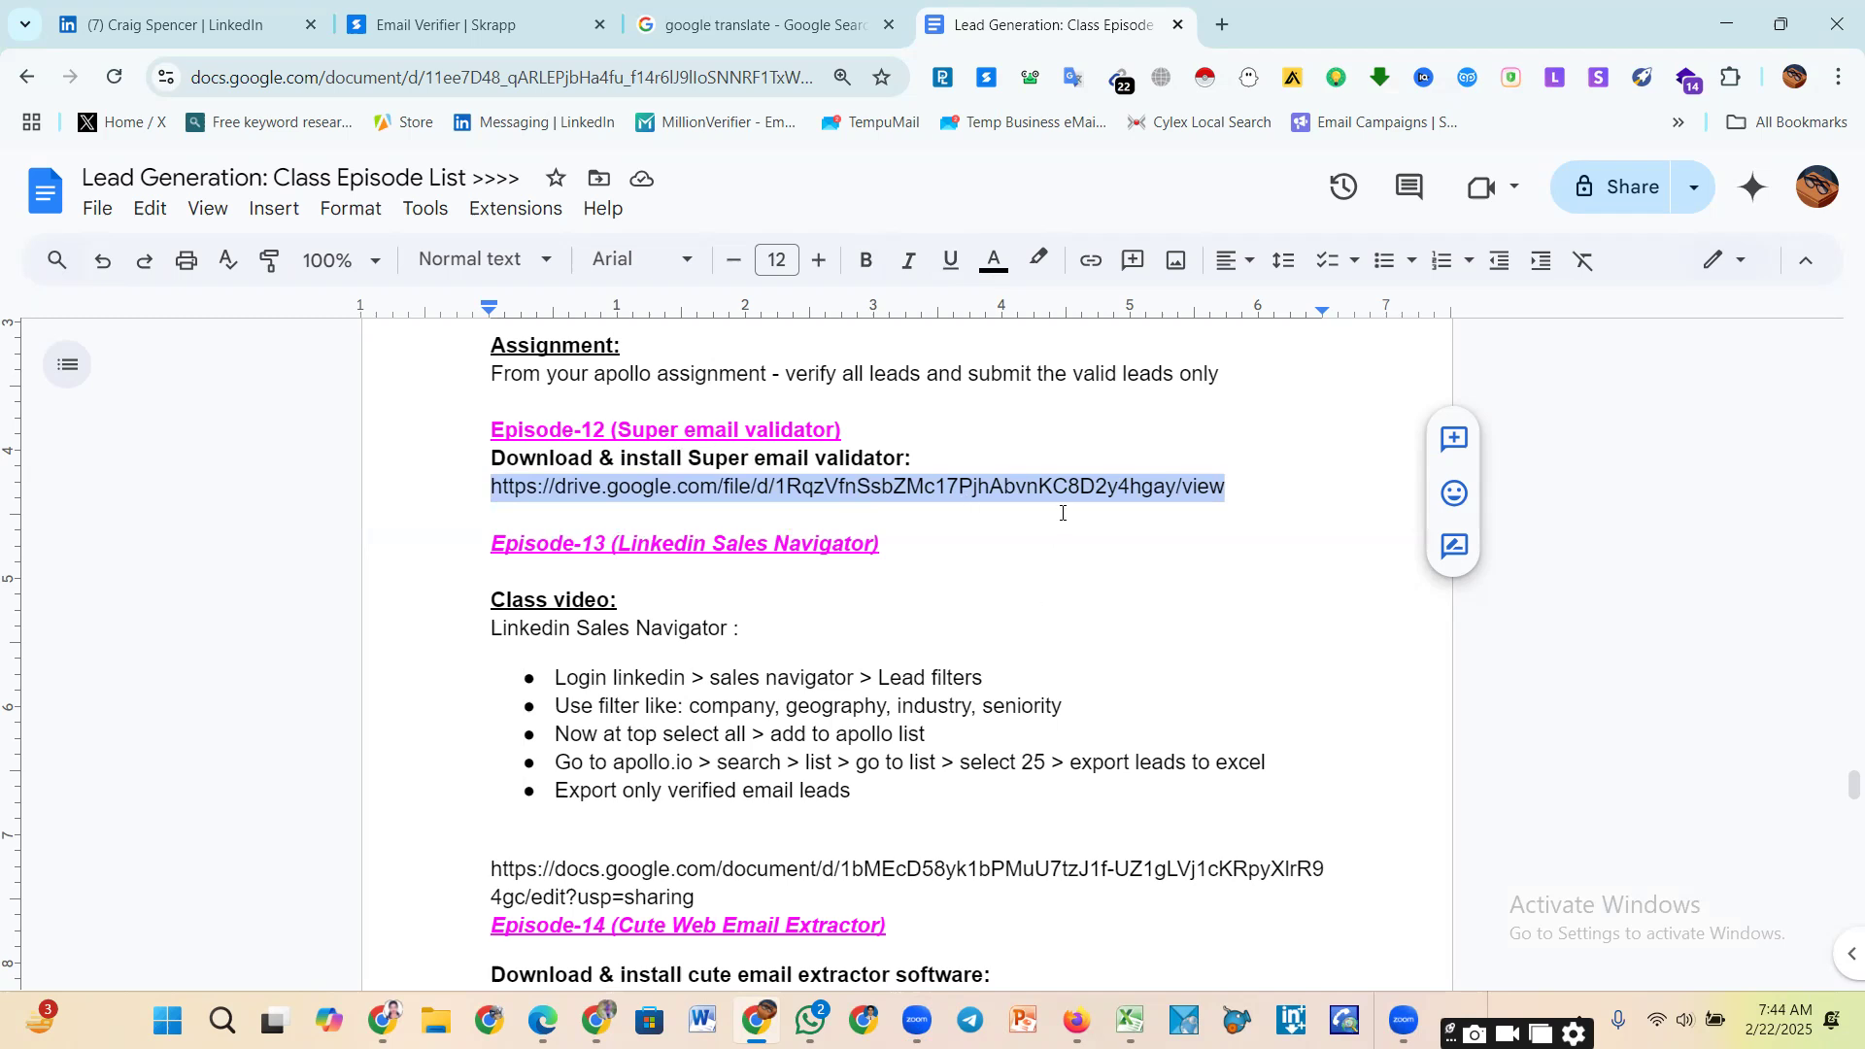
left_click_drag(1227, 487, 481, 489)
key("ctrl+c")
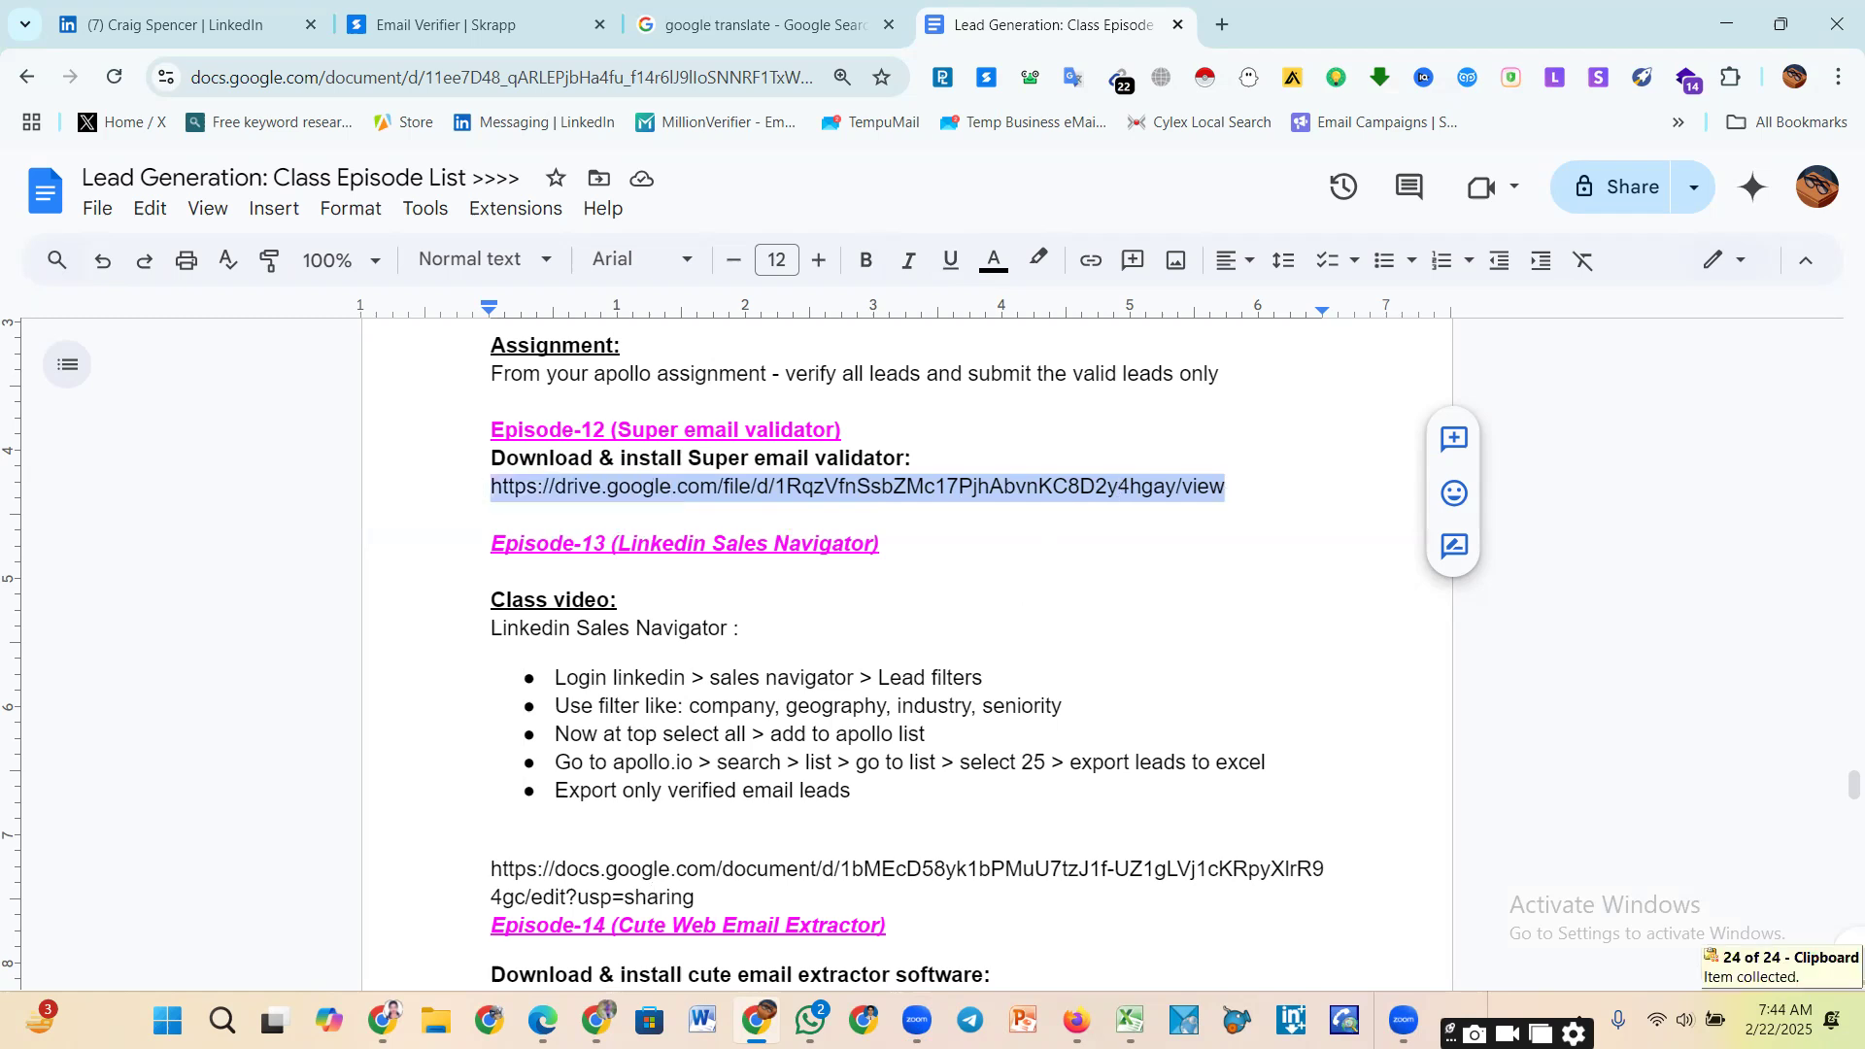
mouse_move(758, 1020)
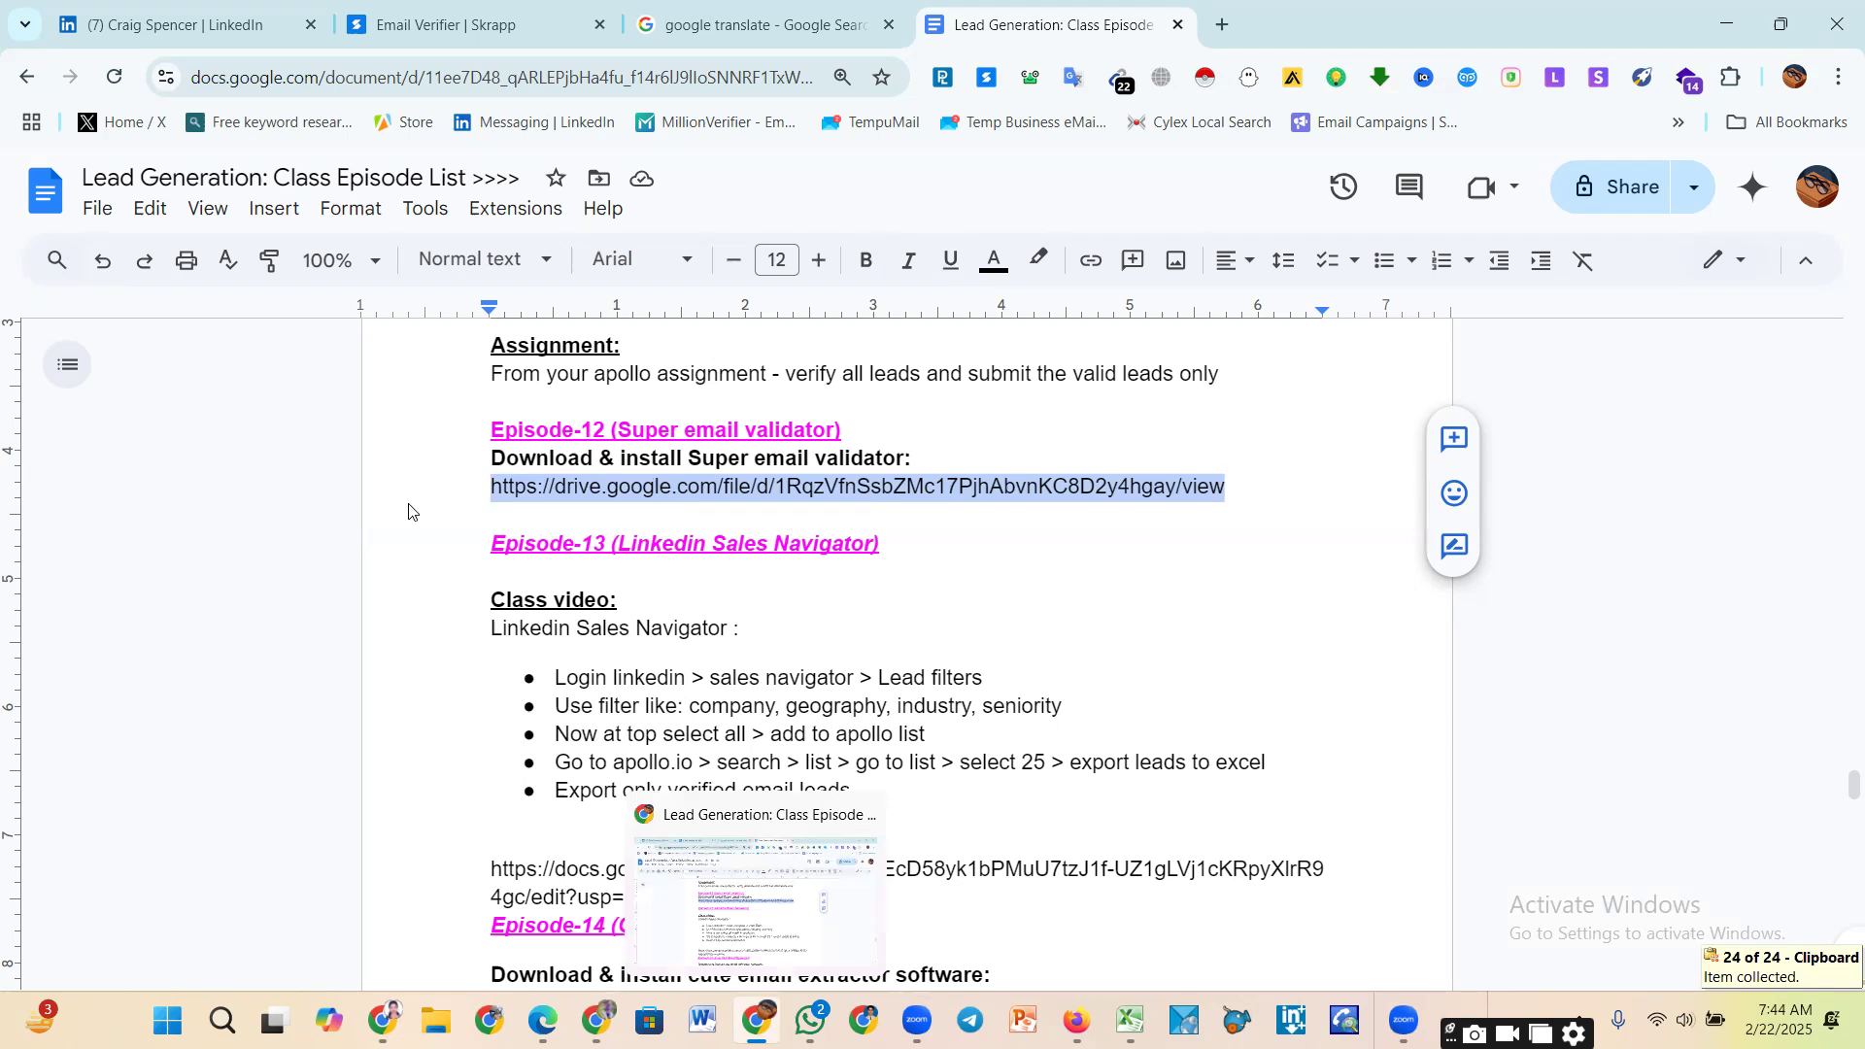
left_click(693, 509)
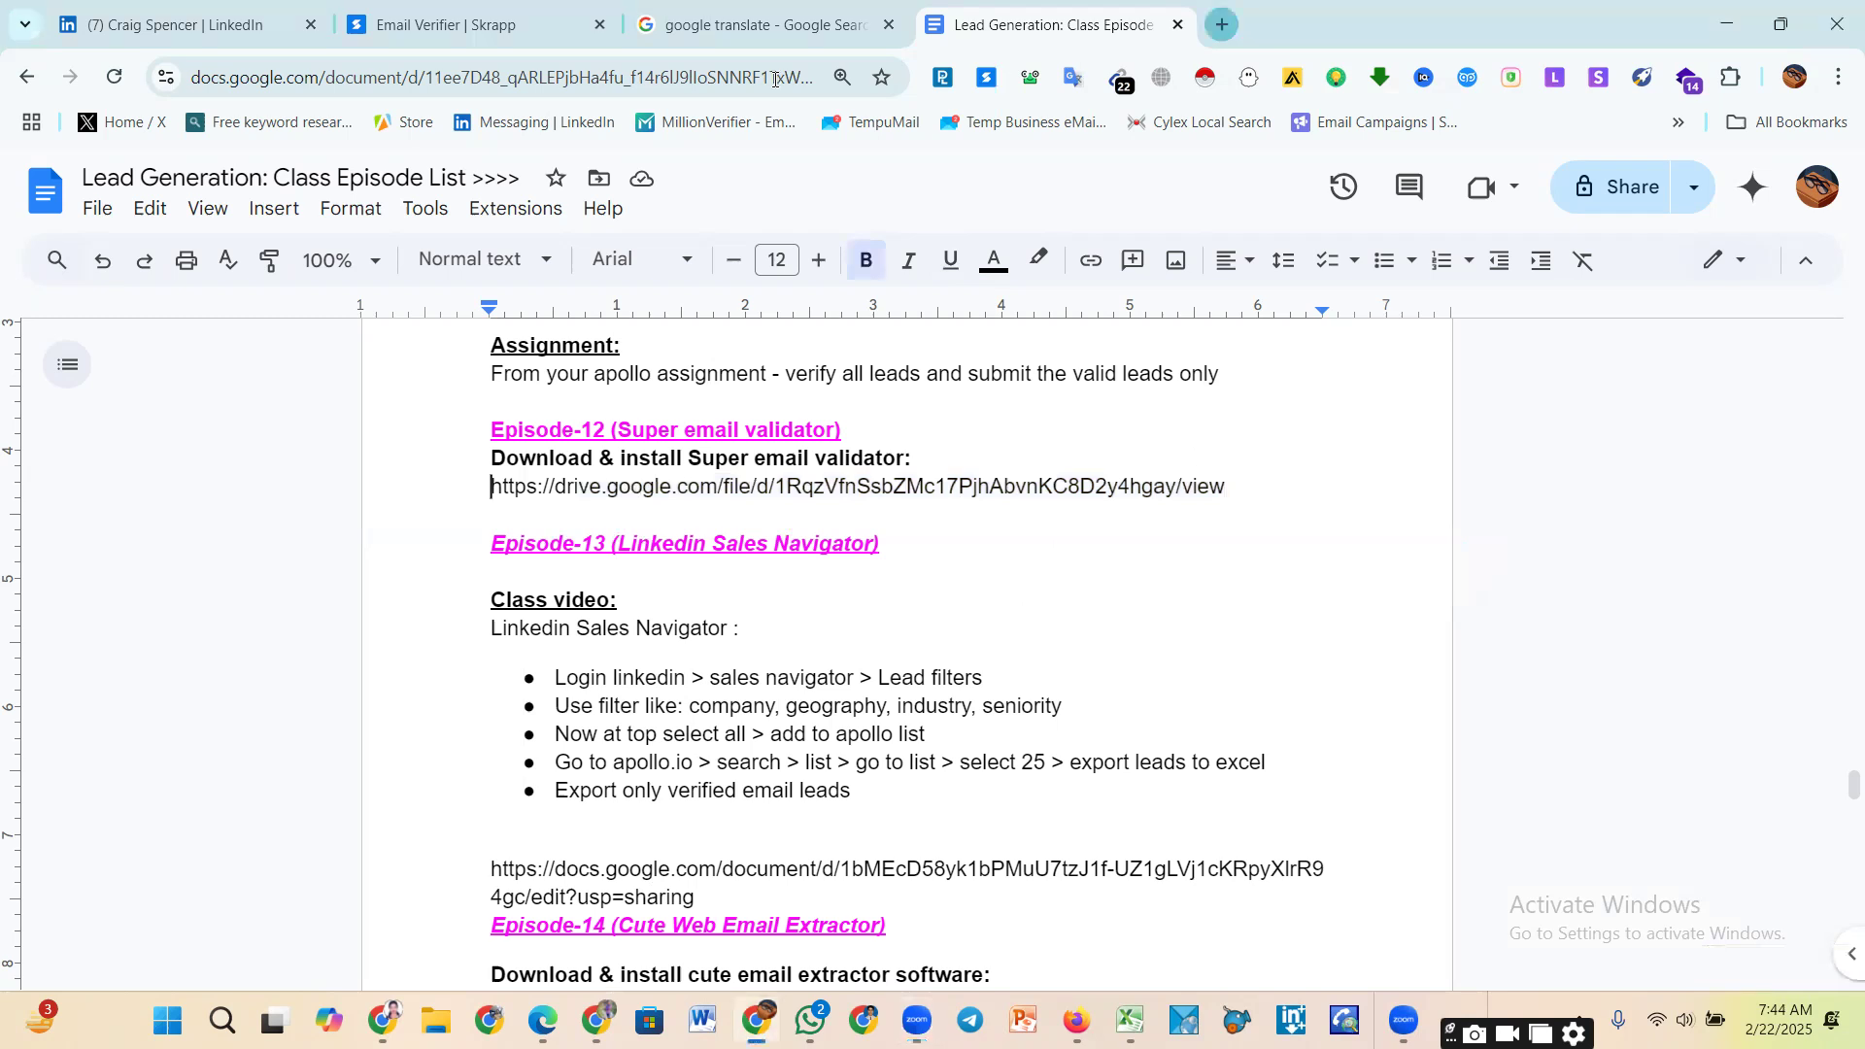
key("ctrl+t")
key("ctrl+v")
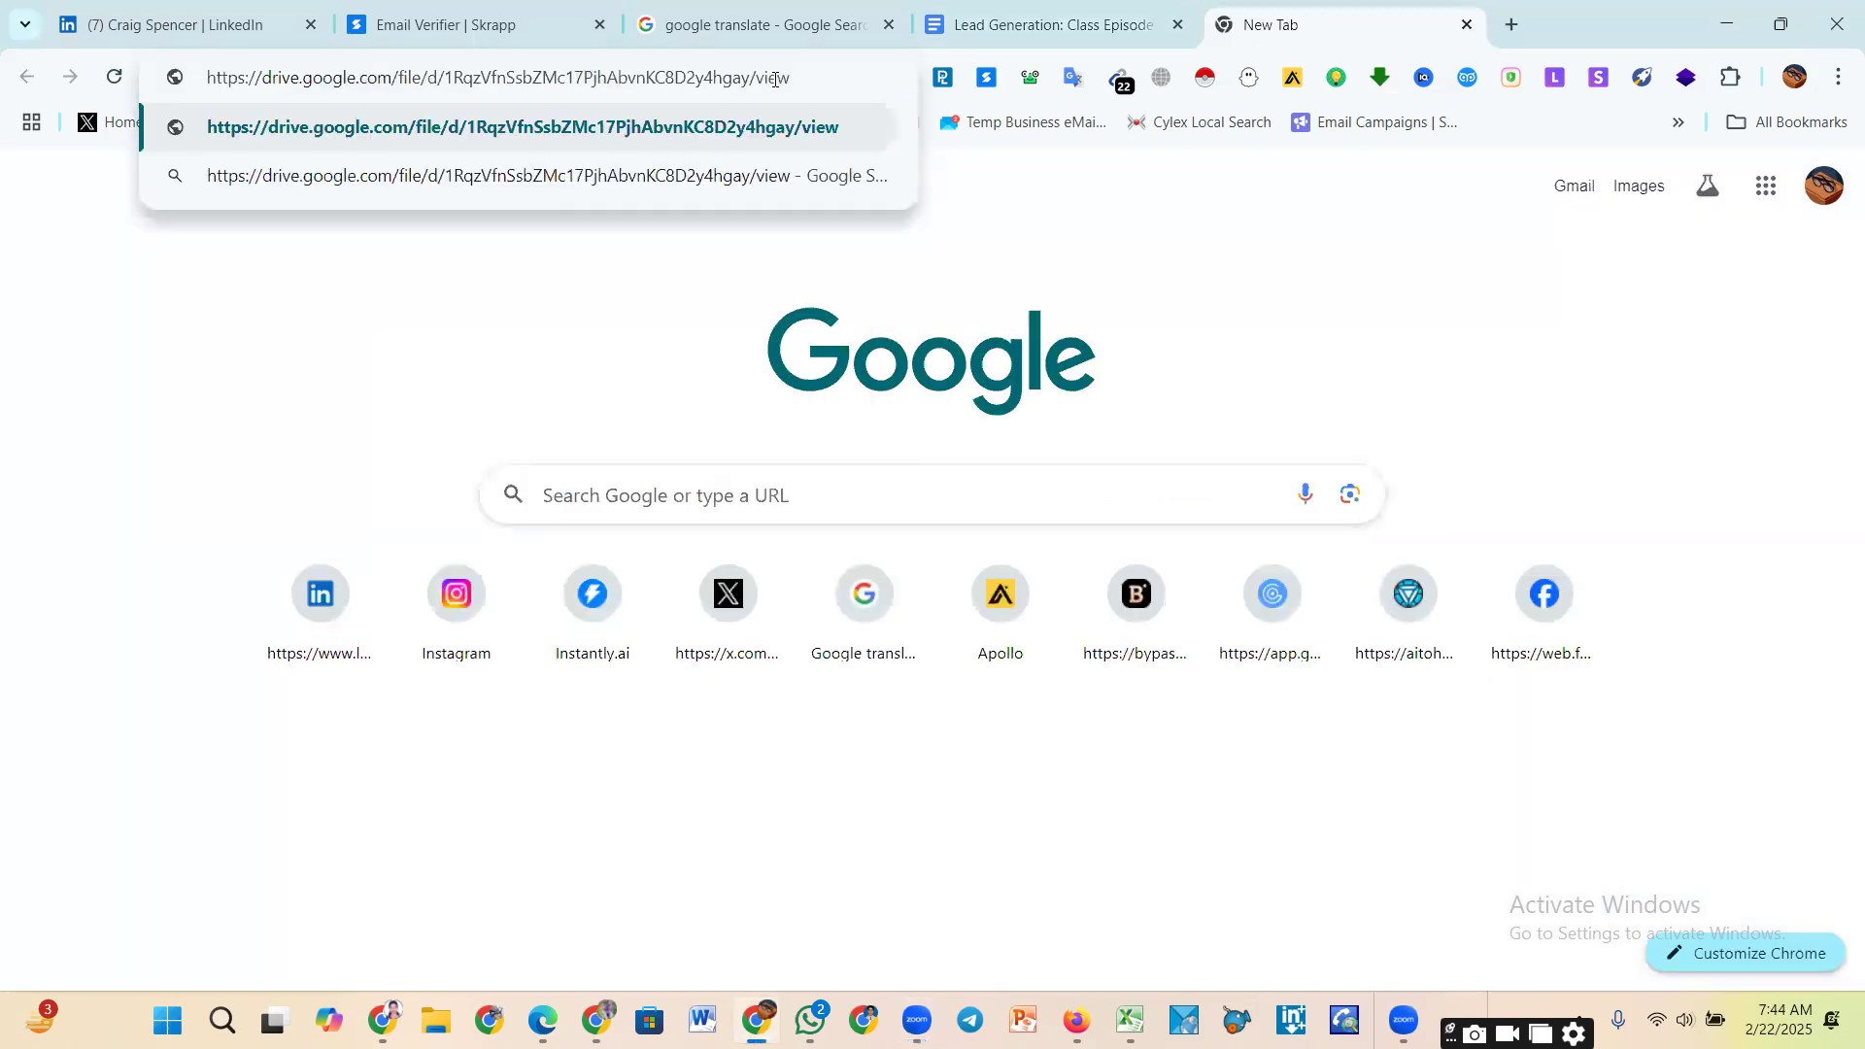
key("Return")
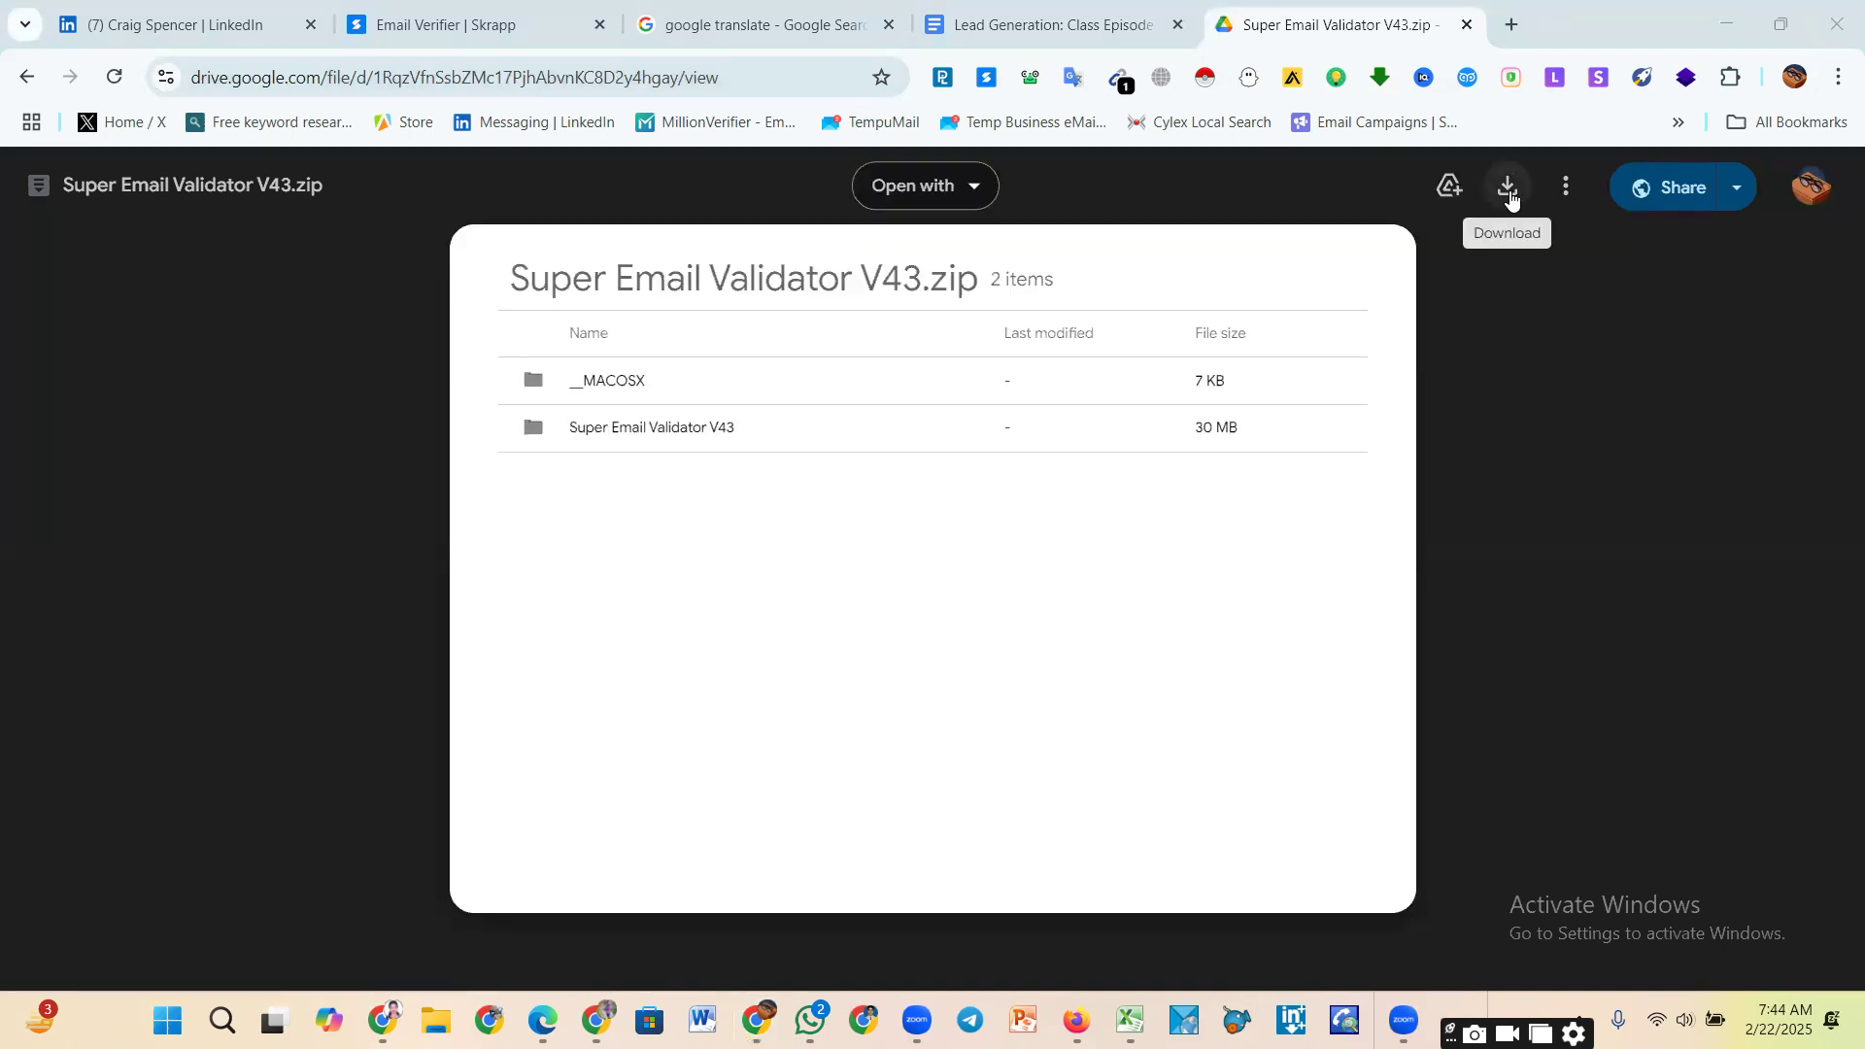
left_click(1509, 195)
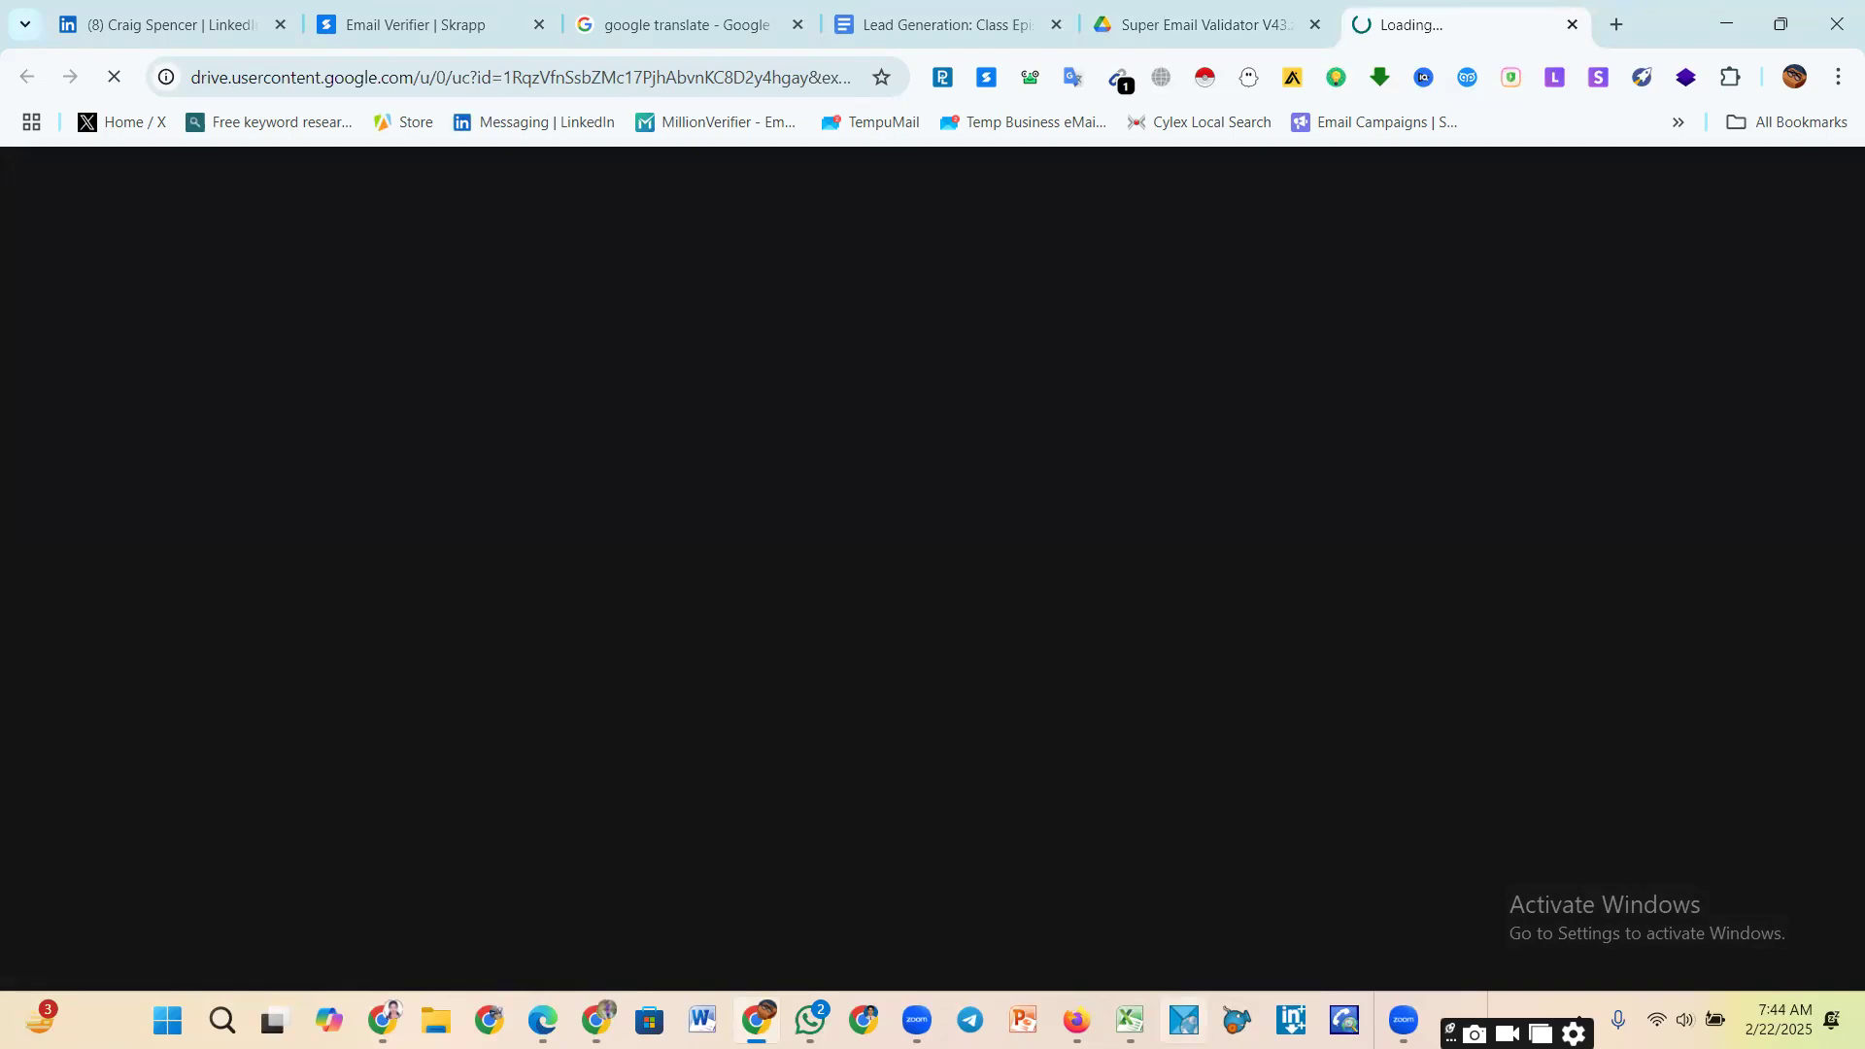
mouse_move(1404, 1020)
mouse_move(1130, 1020)
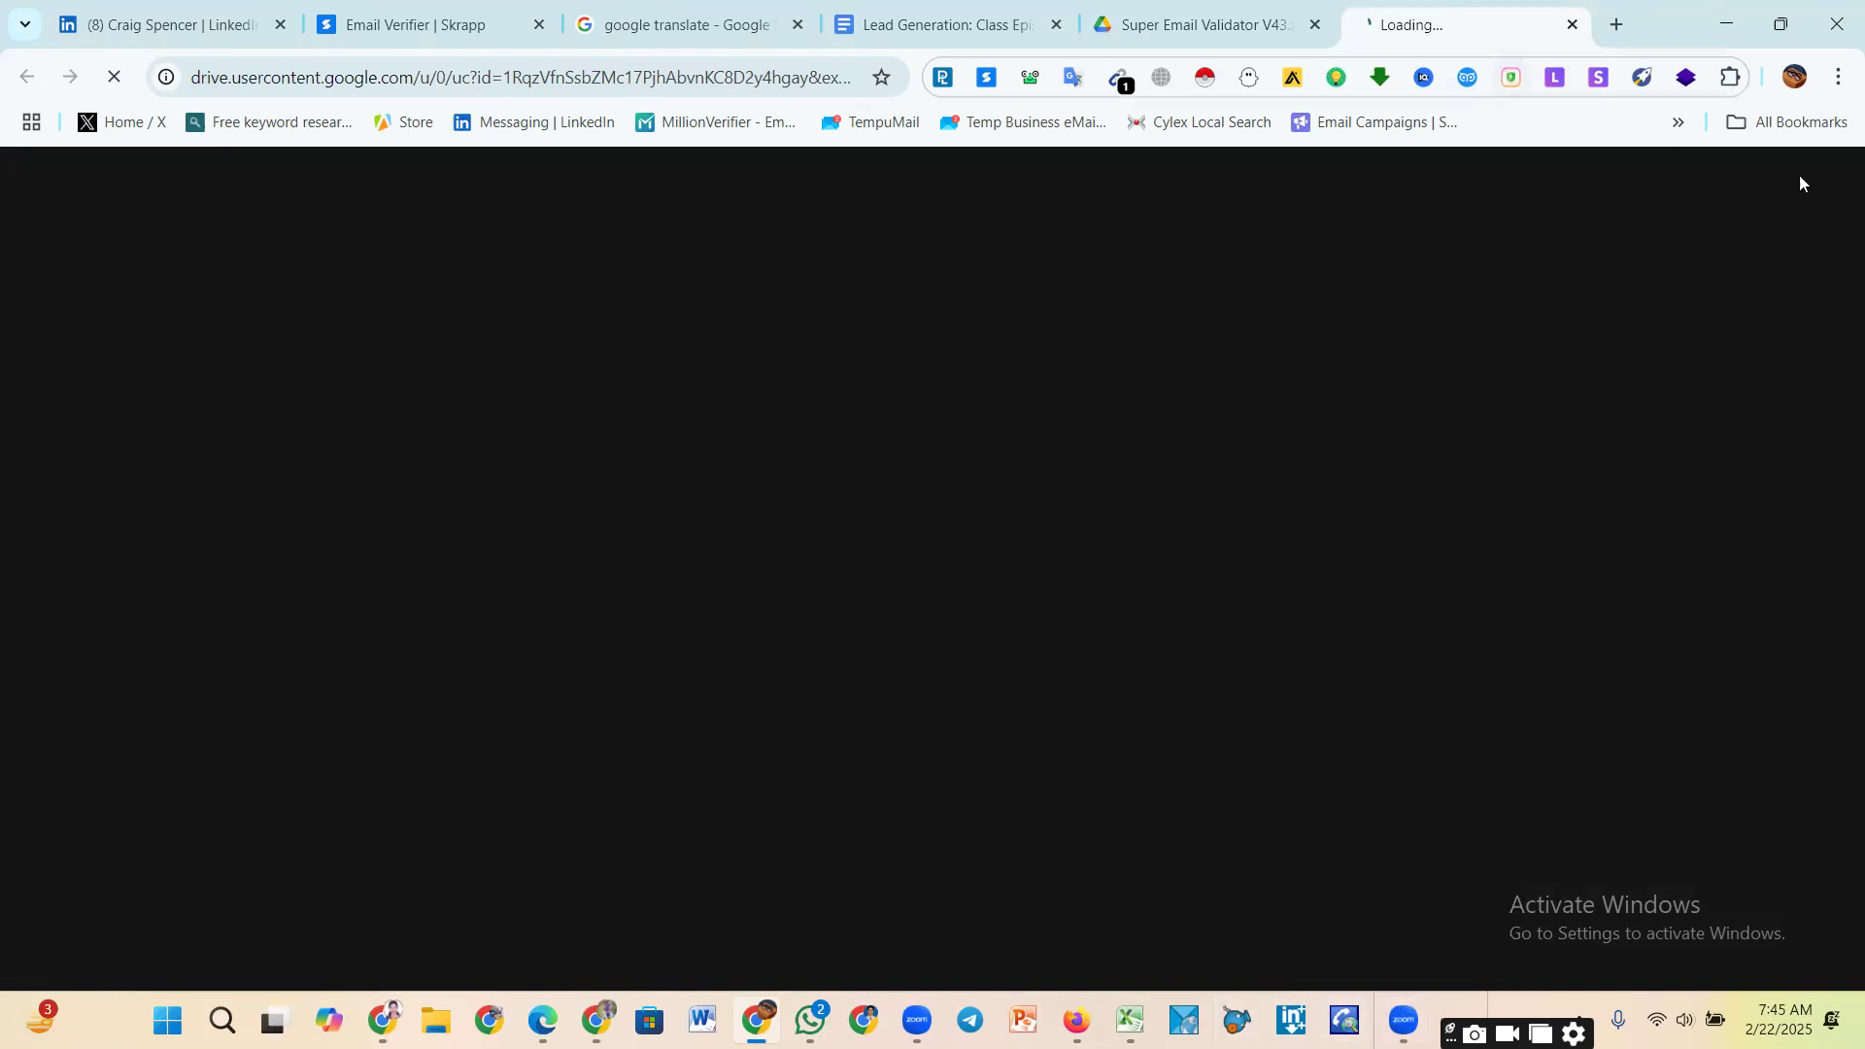
left_click(1731, 19)
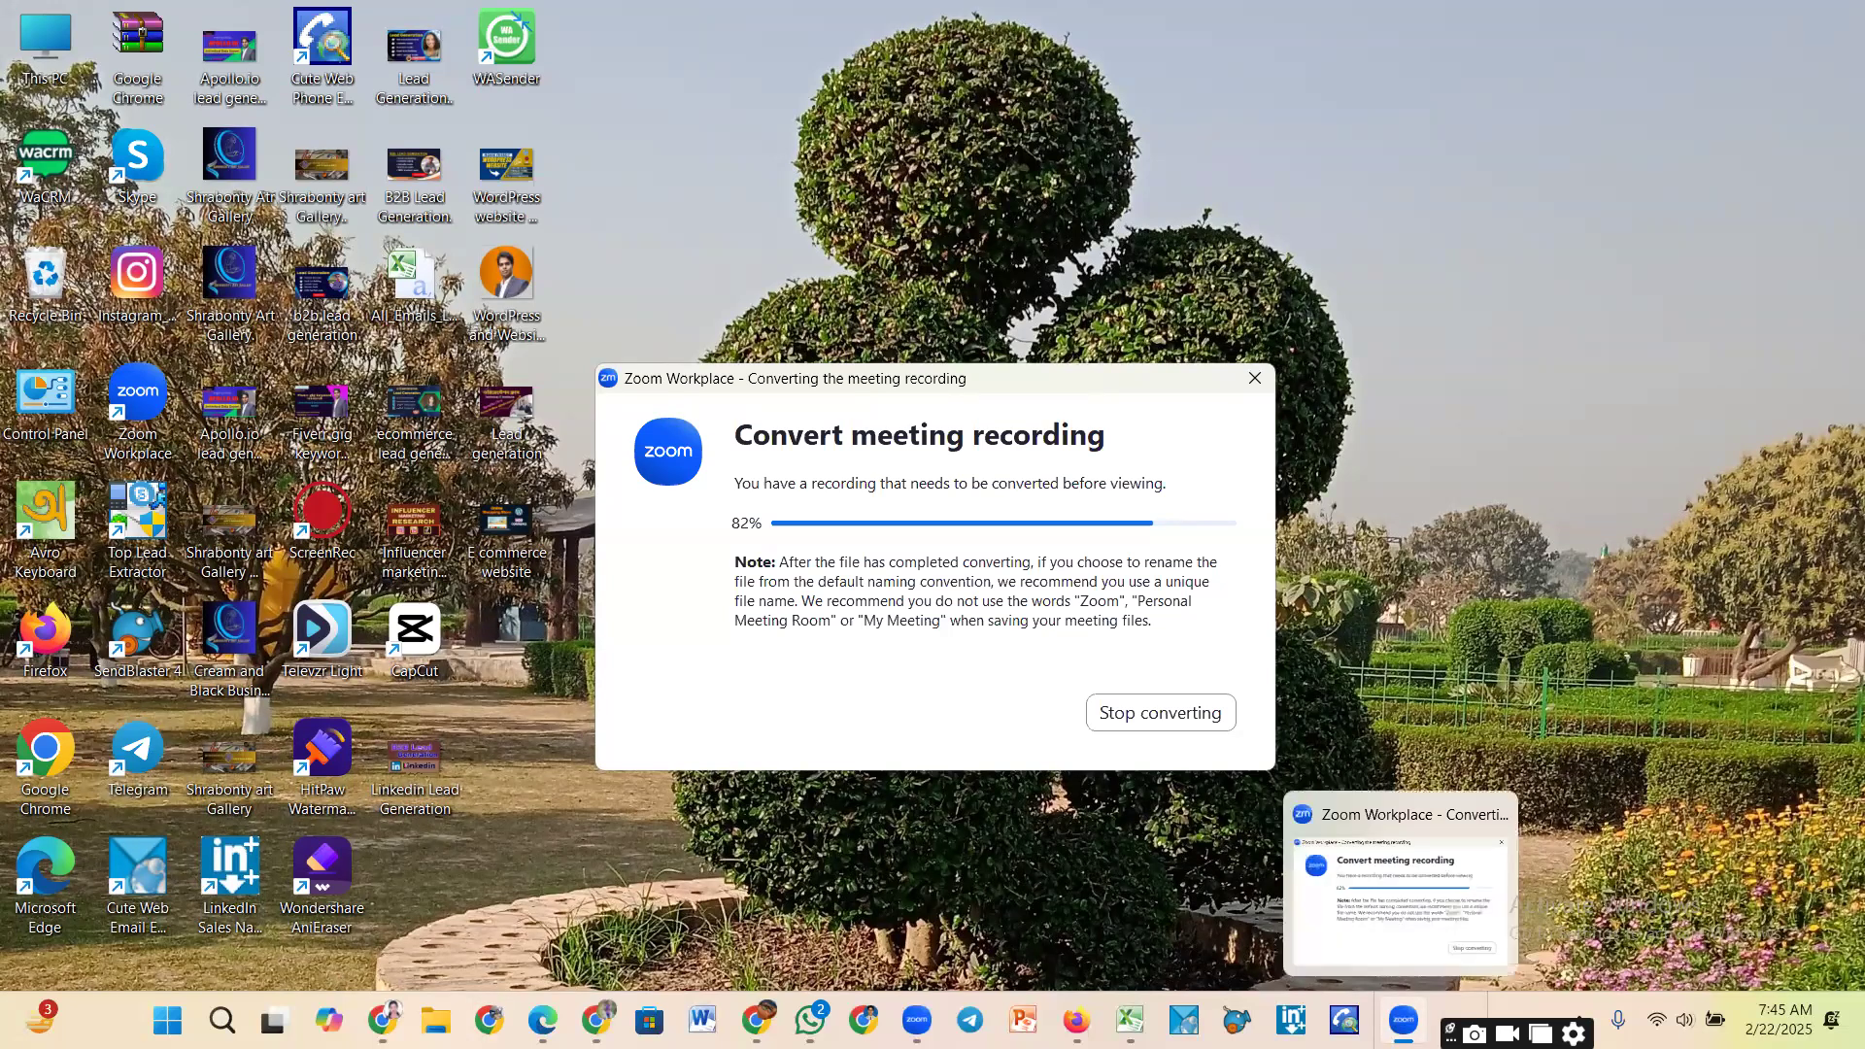
left_click_drag(1452, 1034, 1564, 1034)
left_click(1457, 1020)
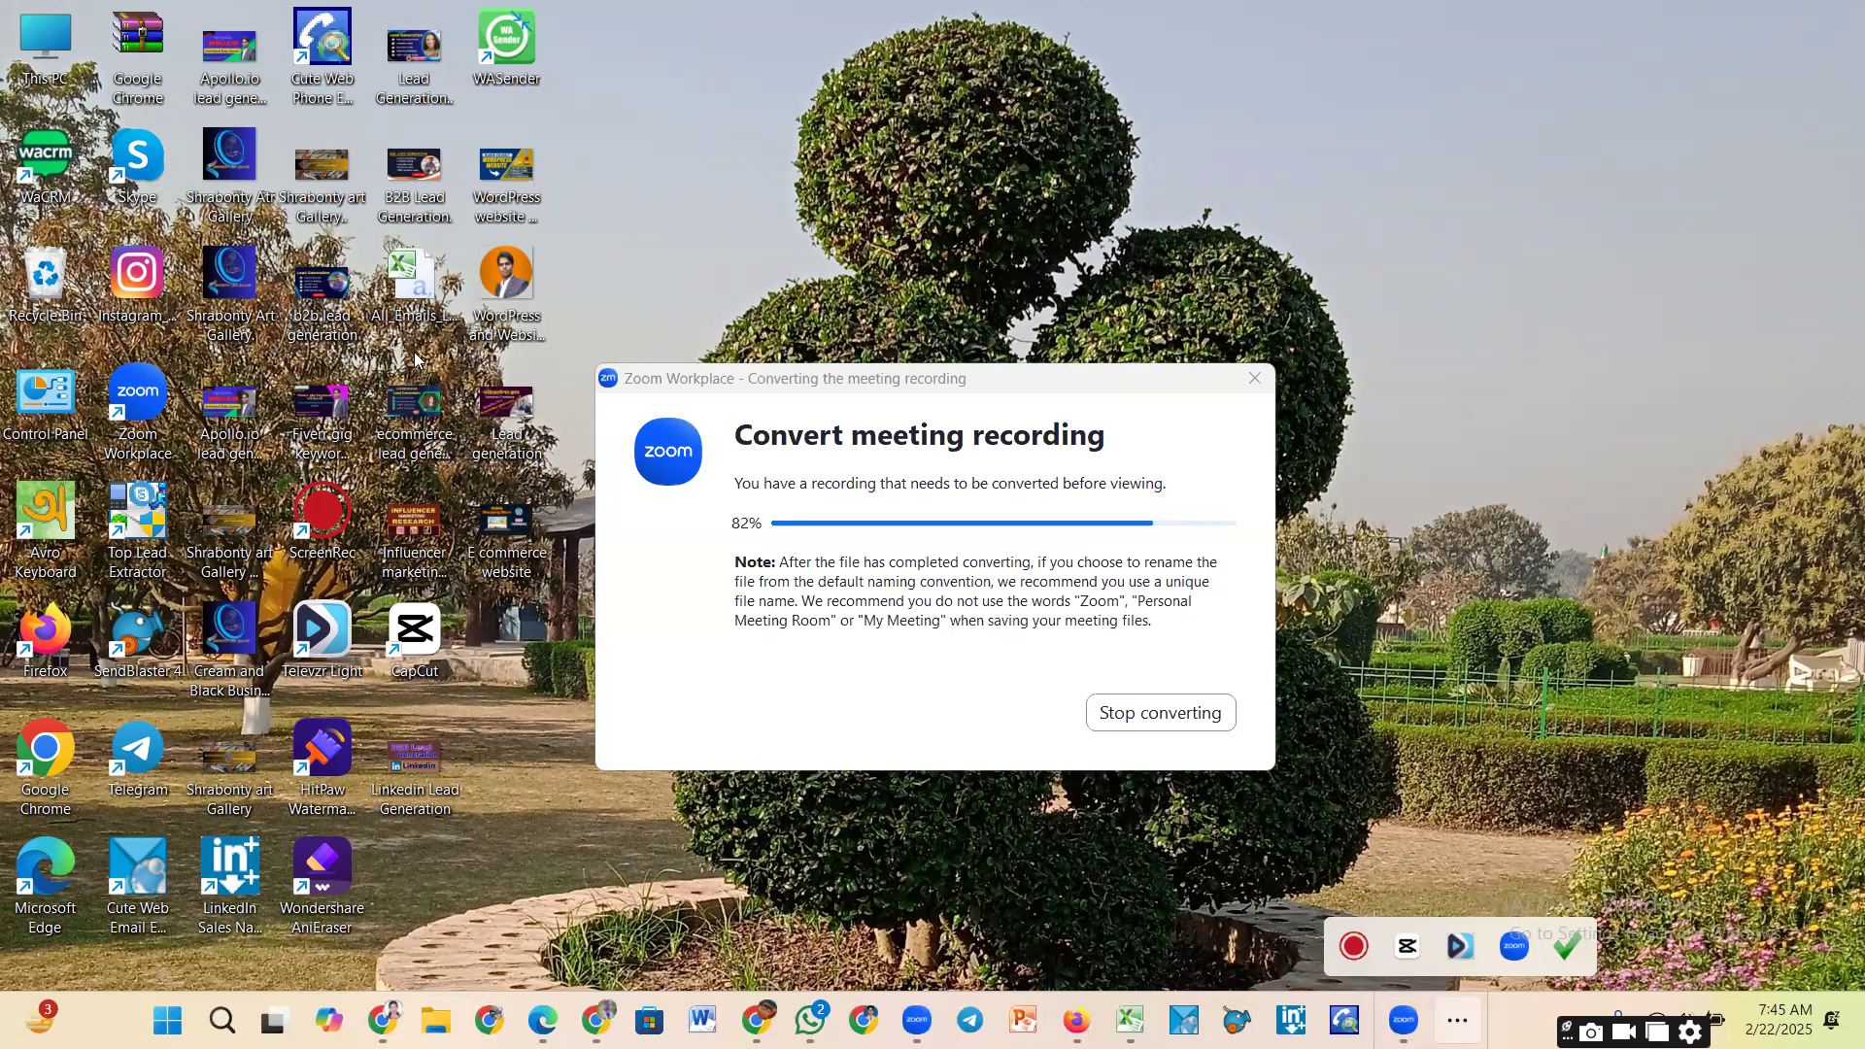
key("alt+Tab")
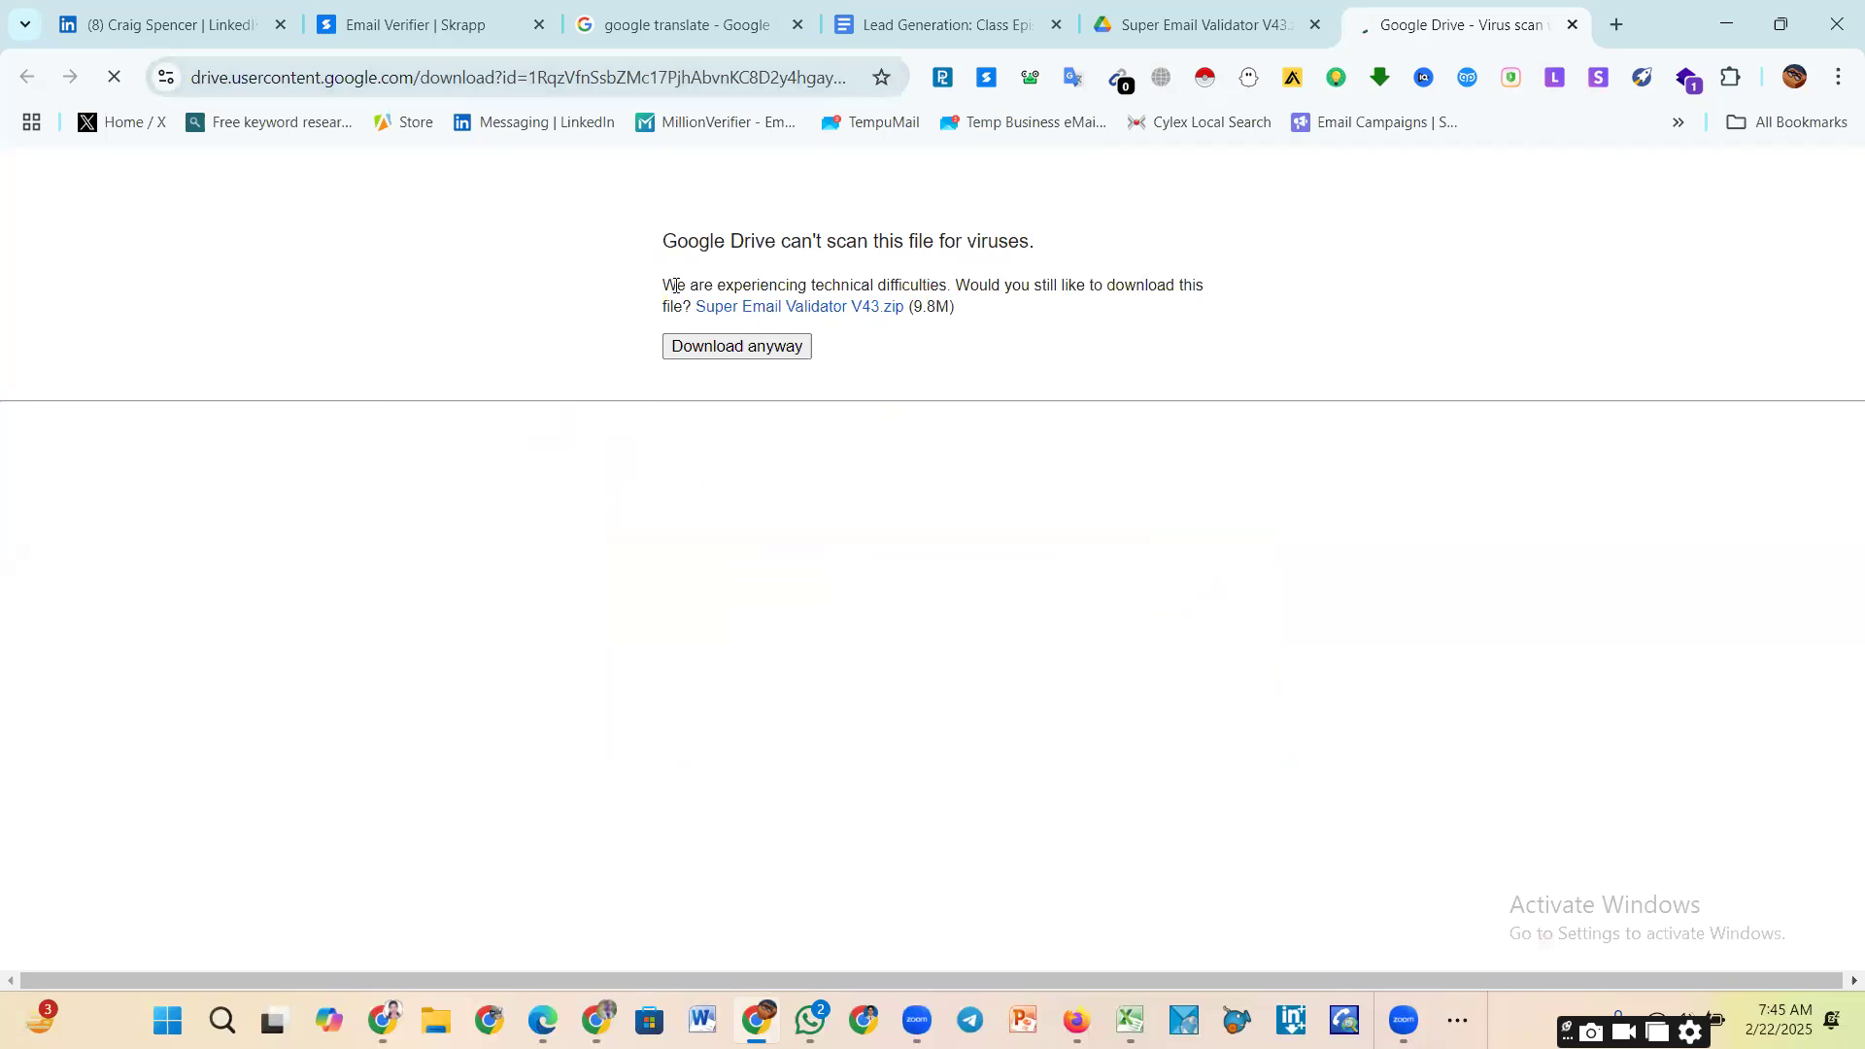
Step: Download Super Email Validator V43.zip despite the virus-scan warning and open the archive's Super Email Validator V43 folder
left_click(798, 355)
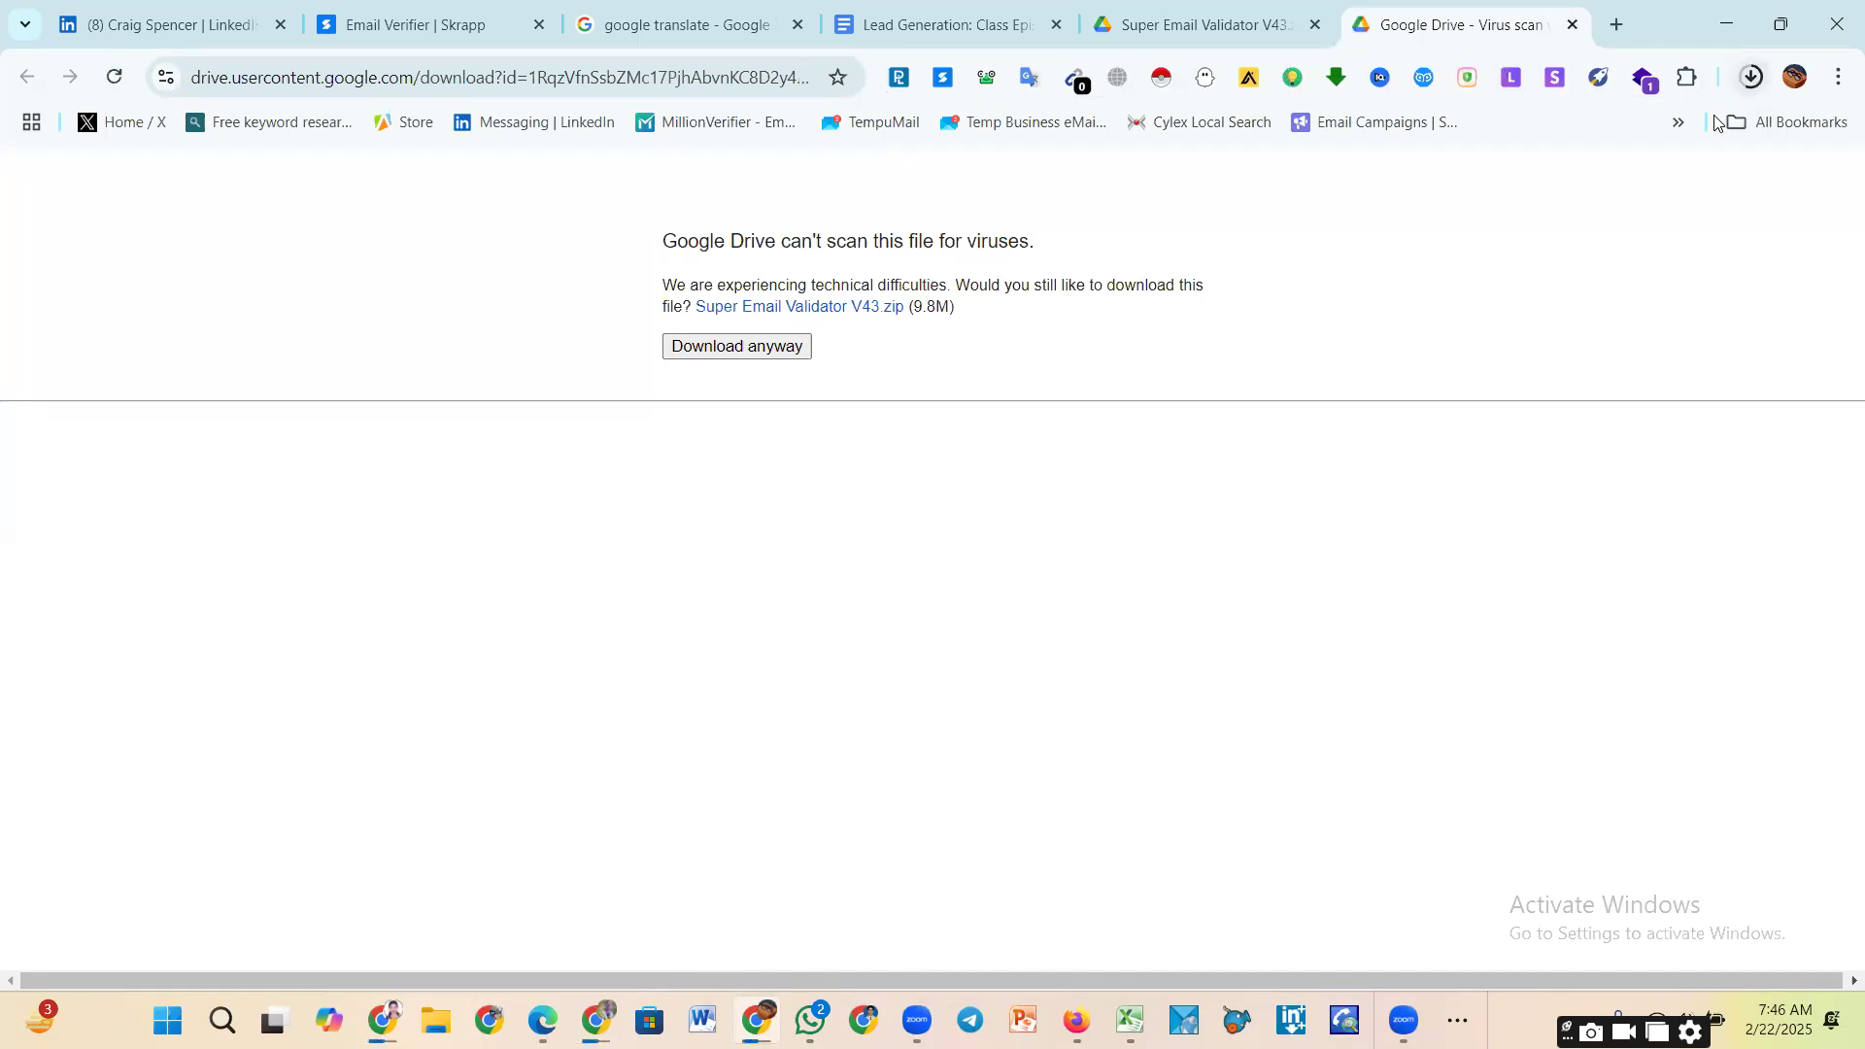
left_click(1750, 78)
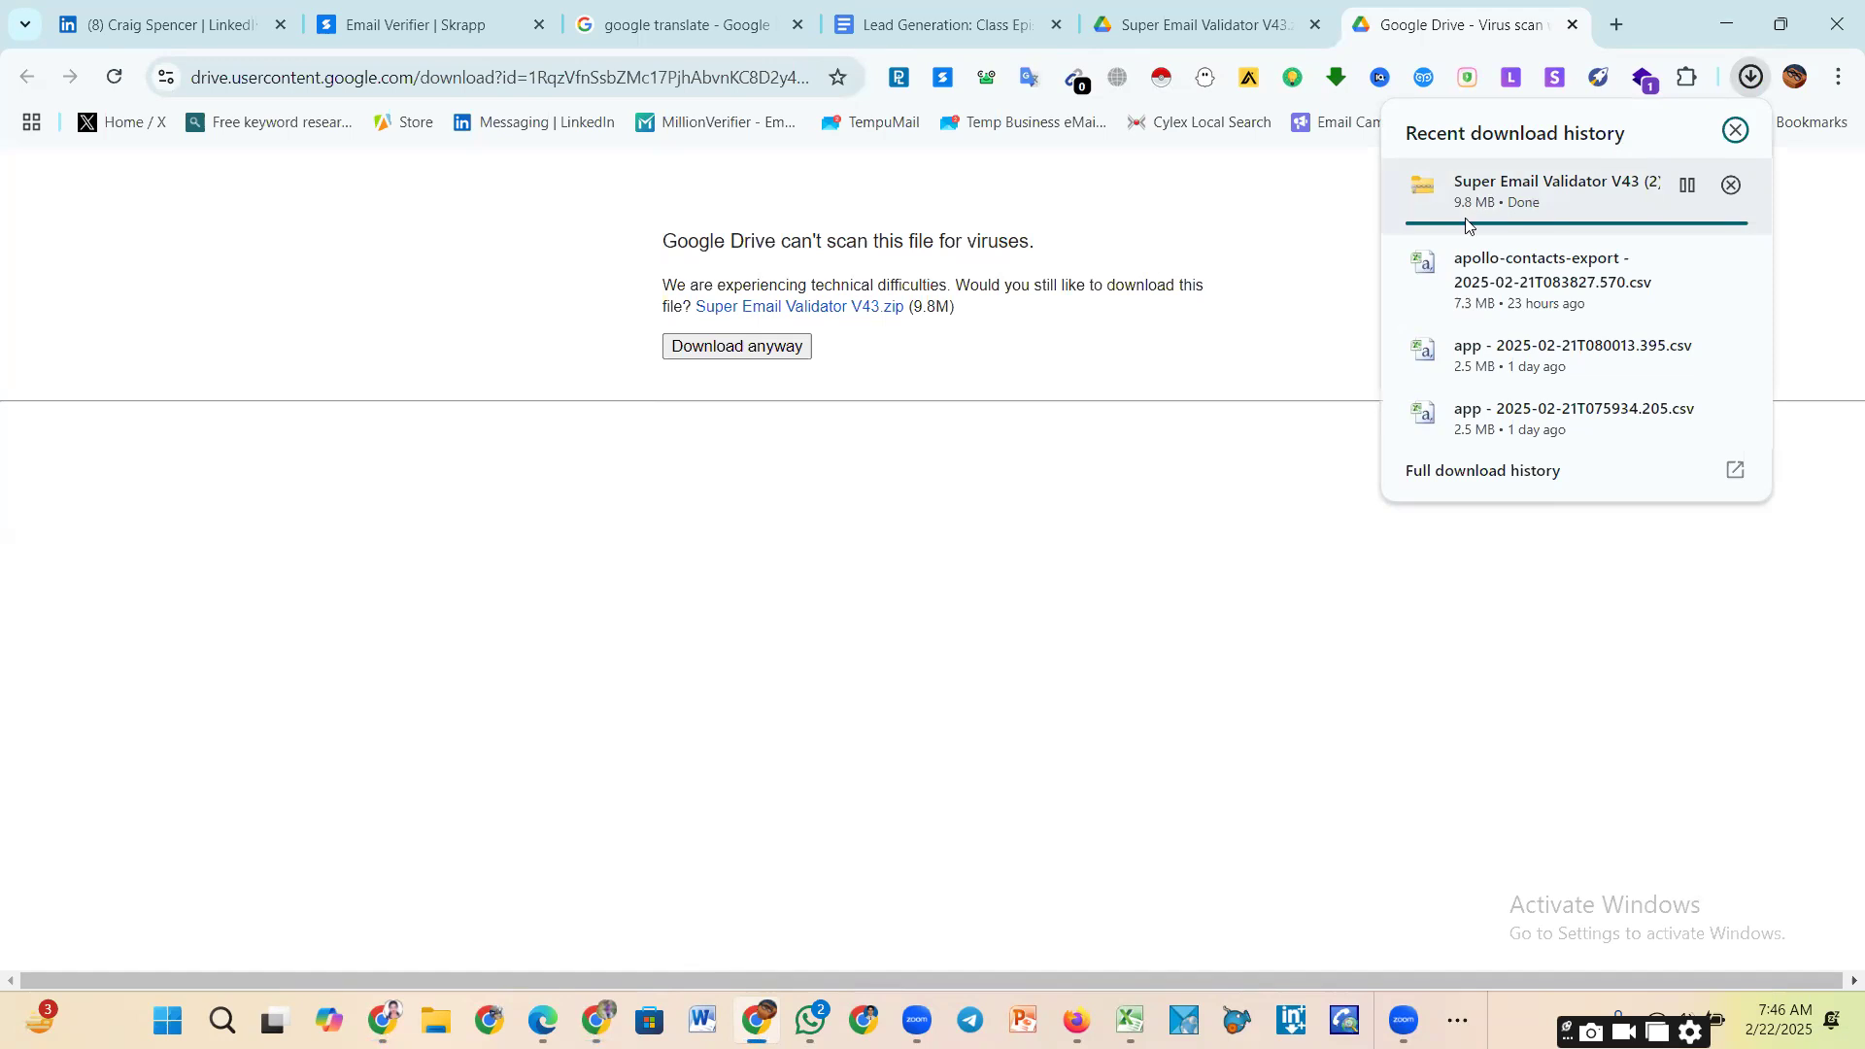
left_click(1527, 189)
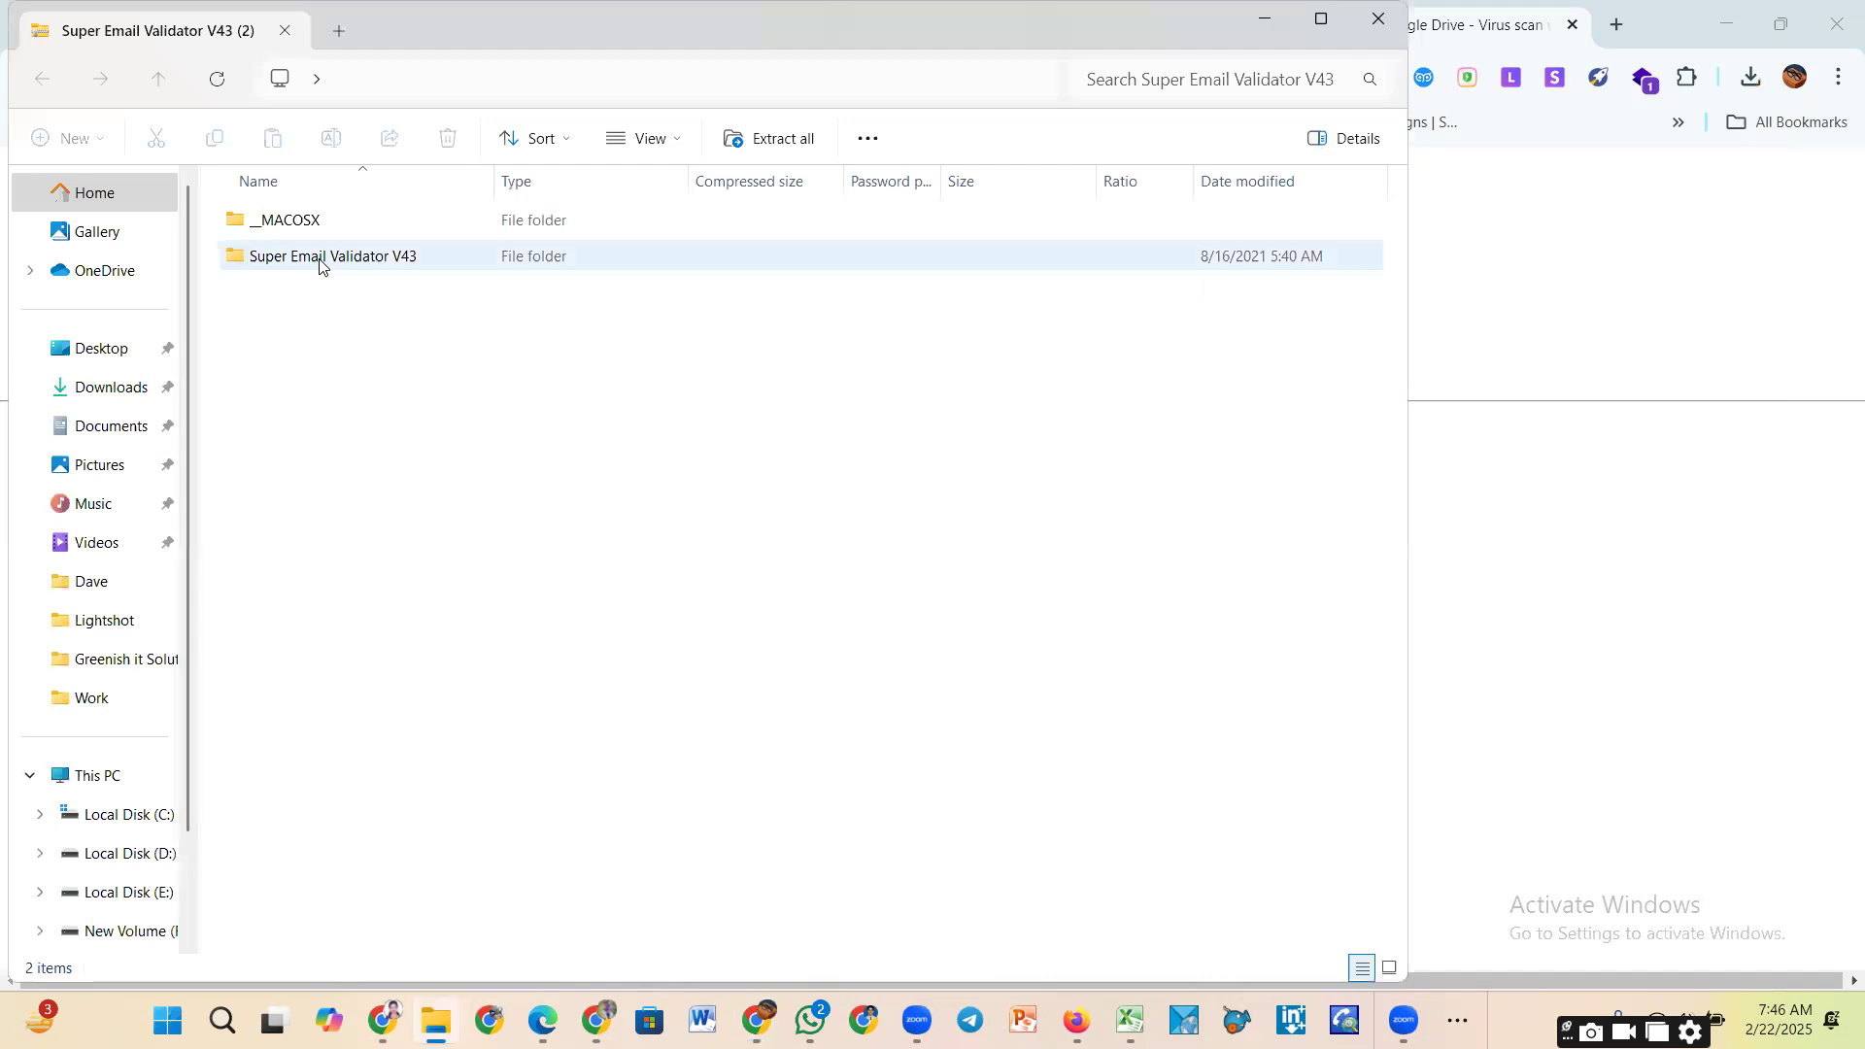
double_click(321, 258)
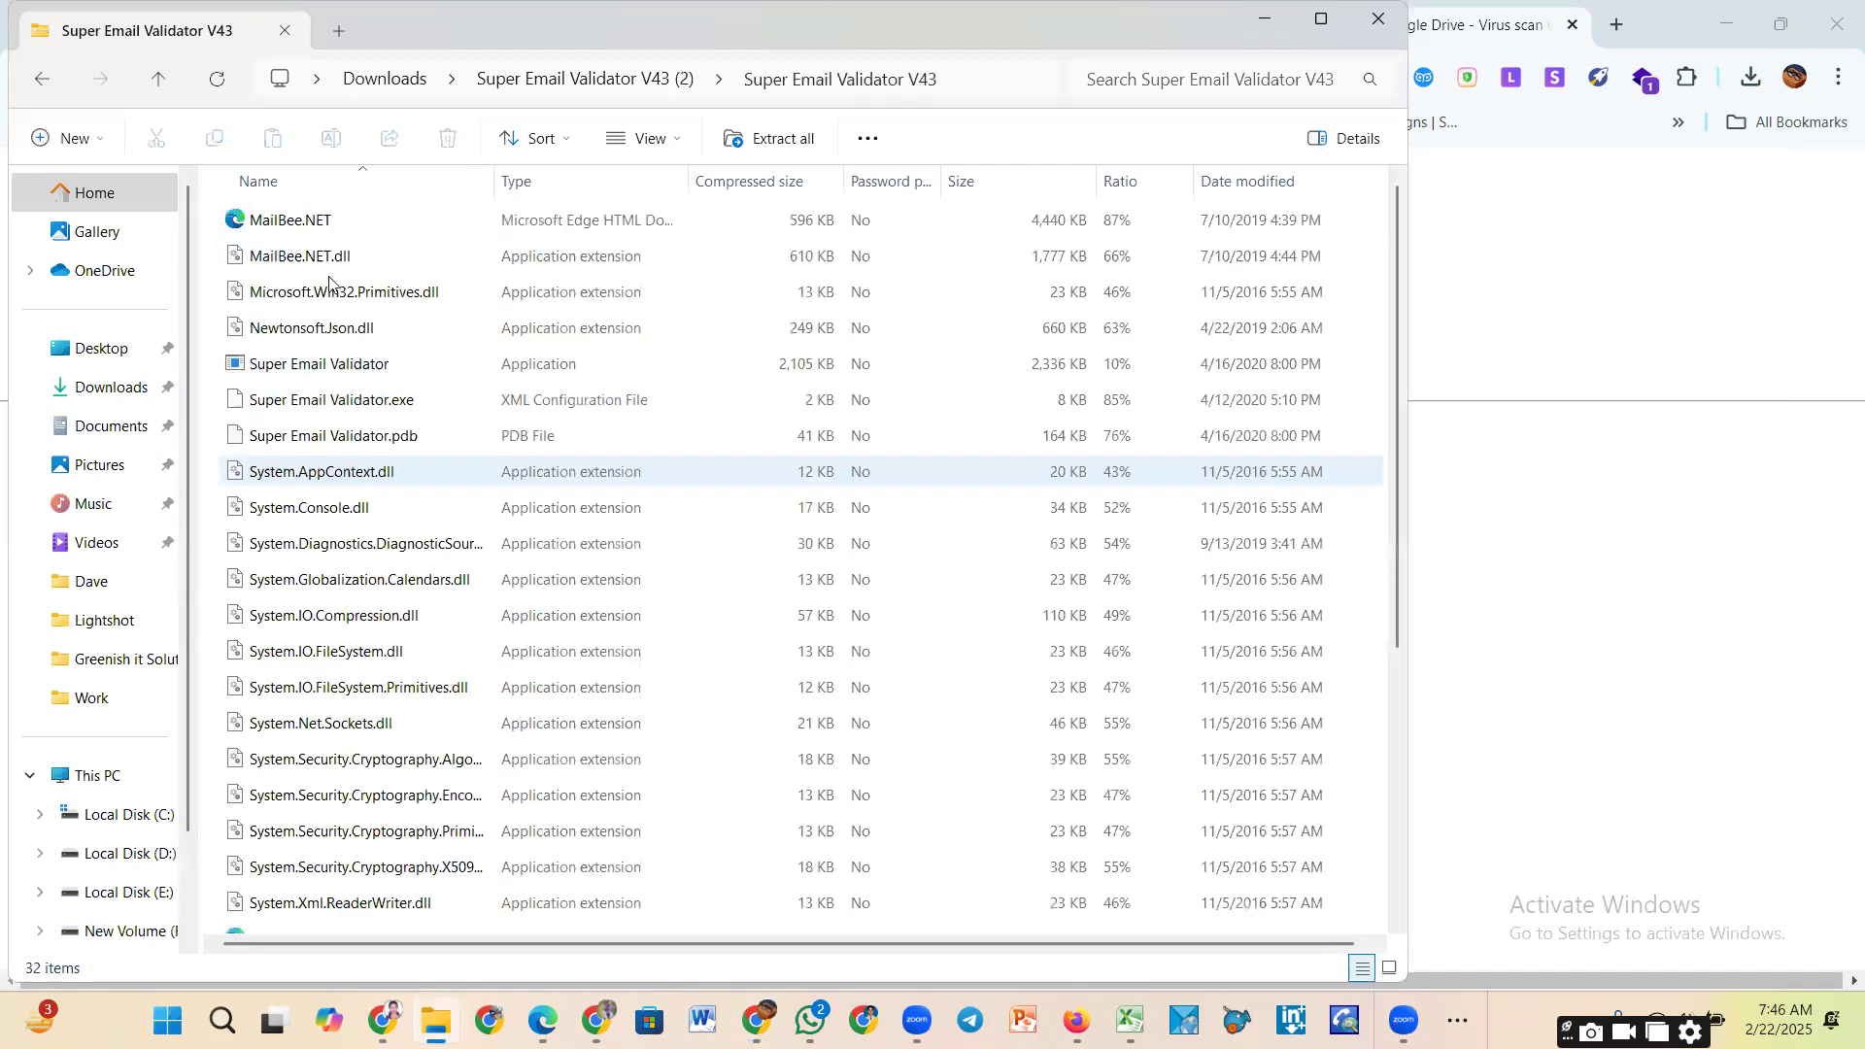
Step: Extract all files of the Super Email Validator archive to the Super Email Validator V43 (2) folder in Downloads
left_click(309, 367)
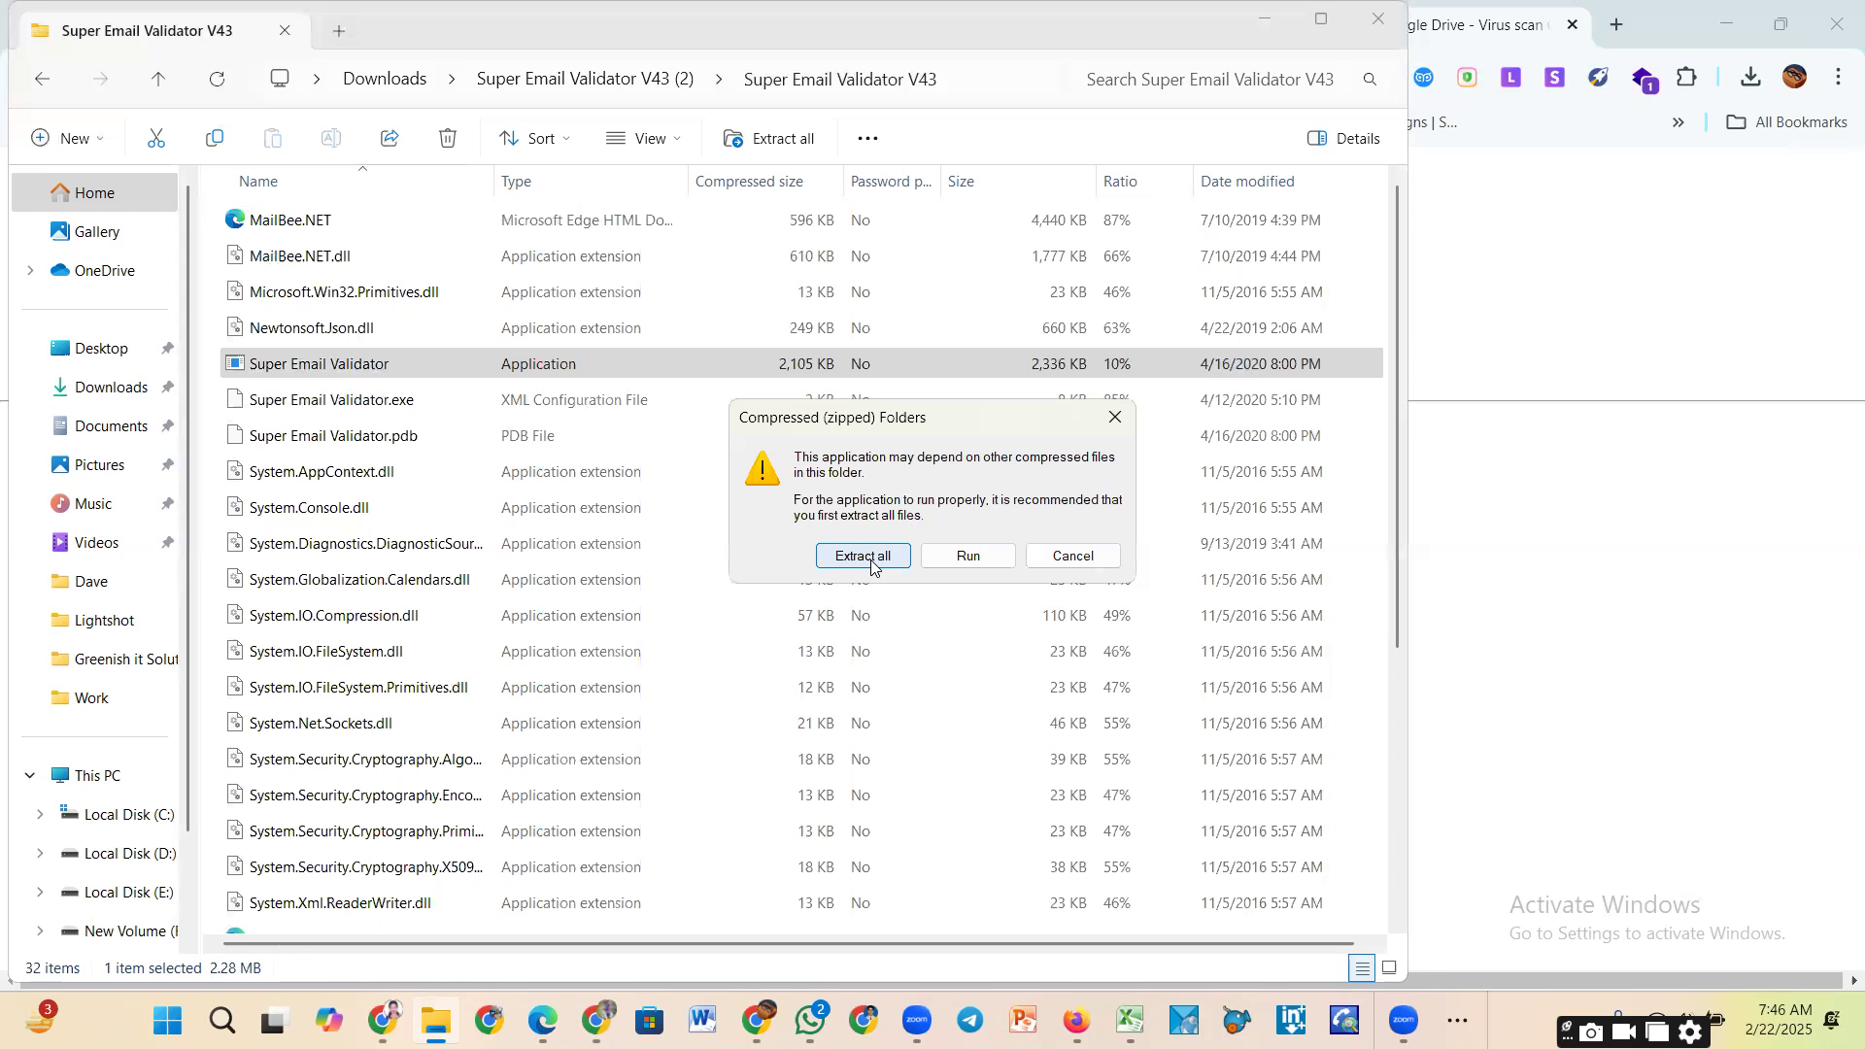
left_click(886, 556)
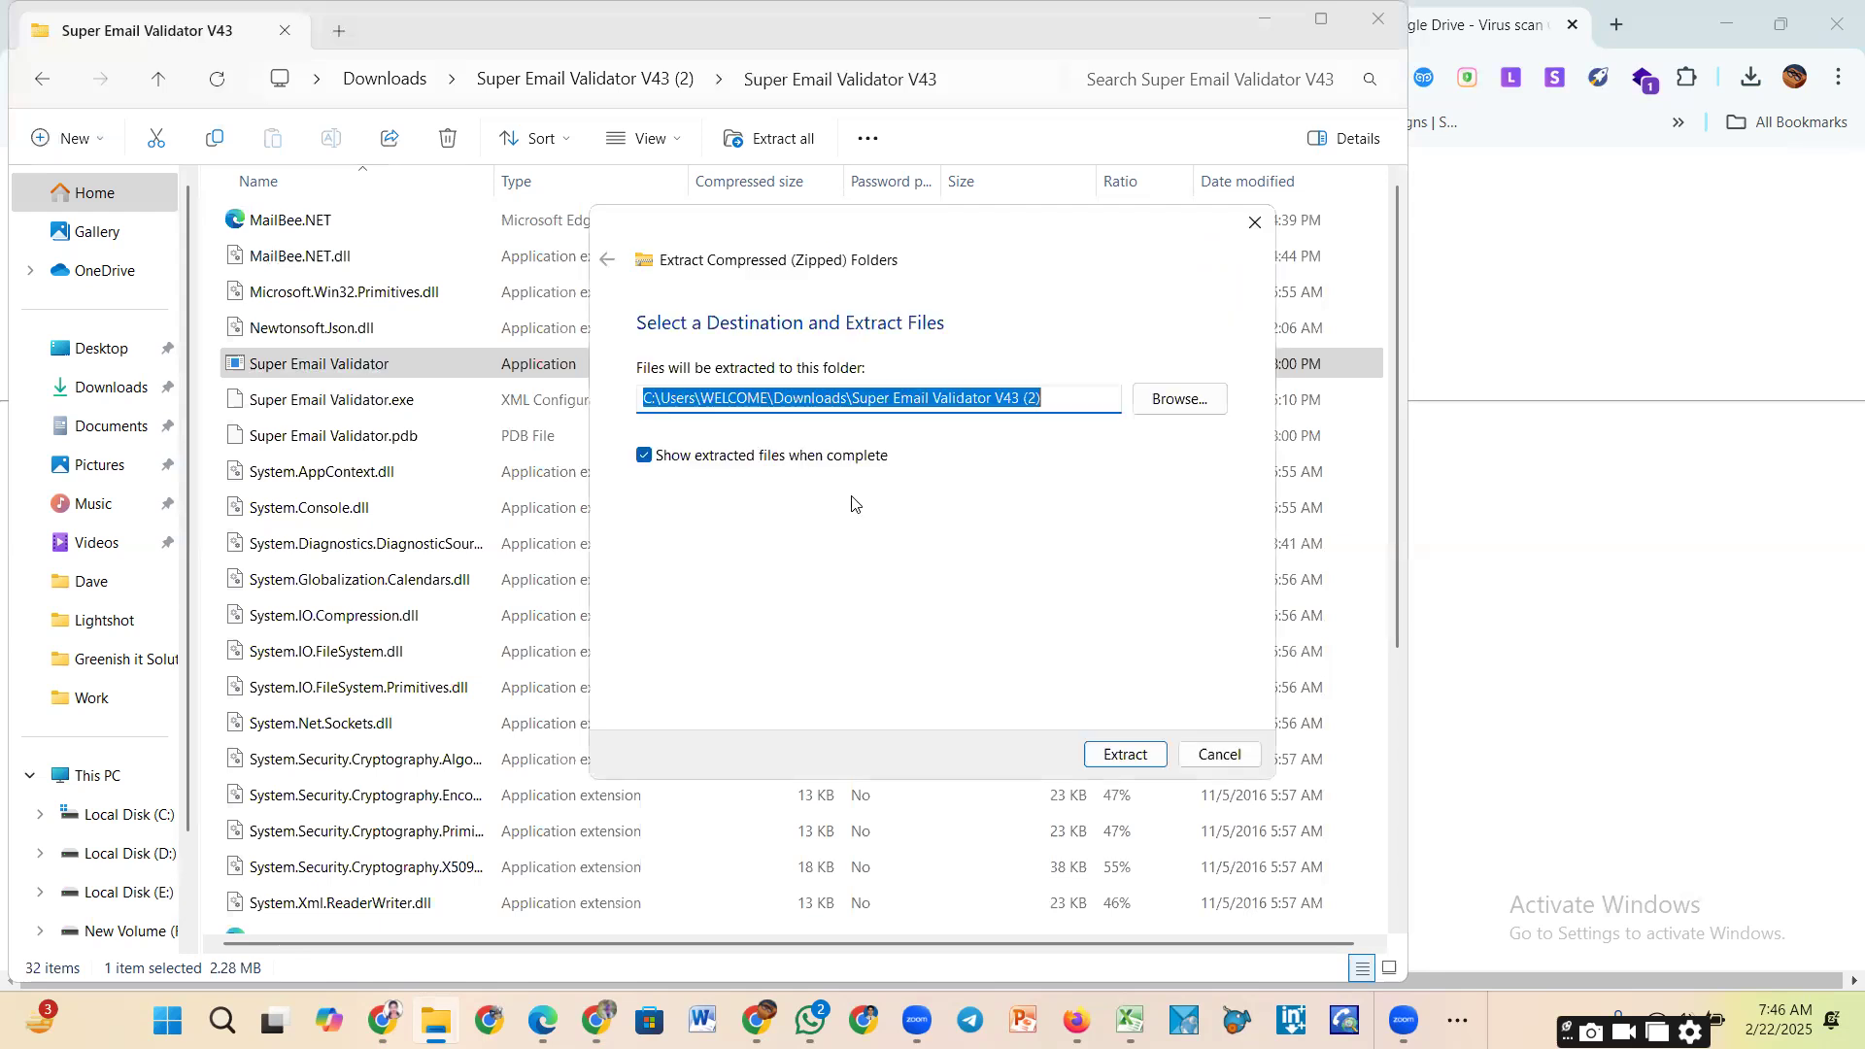
left_click(1127, 755)
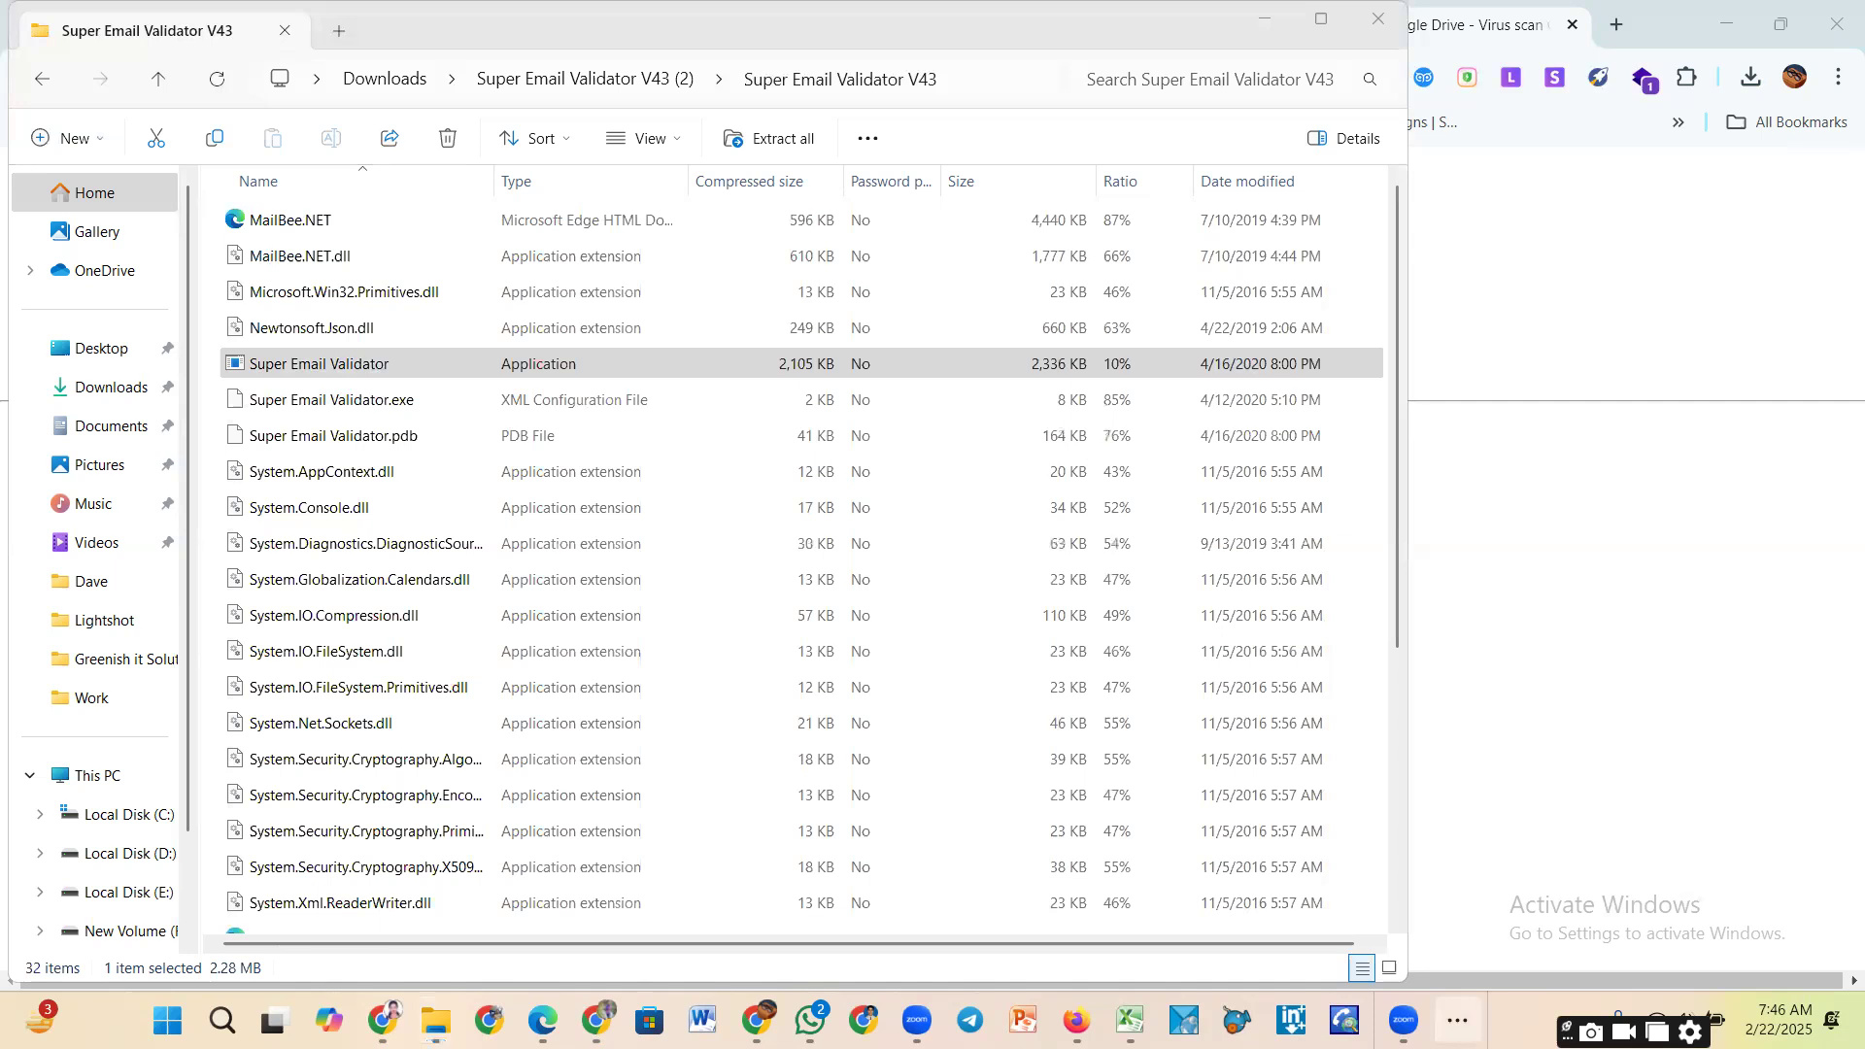
double_click(393, 365)
left_click(865, 556)
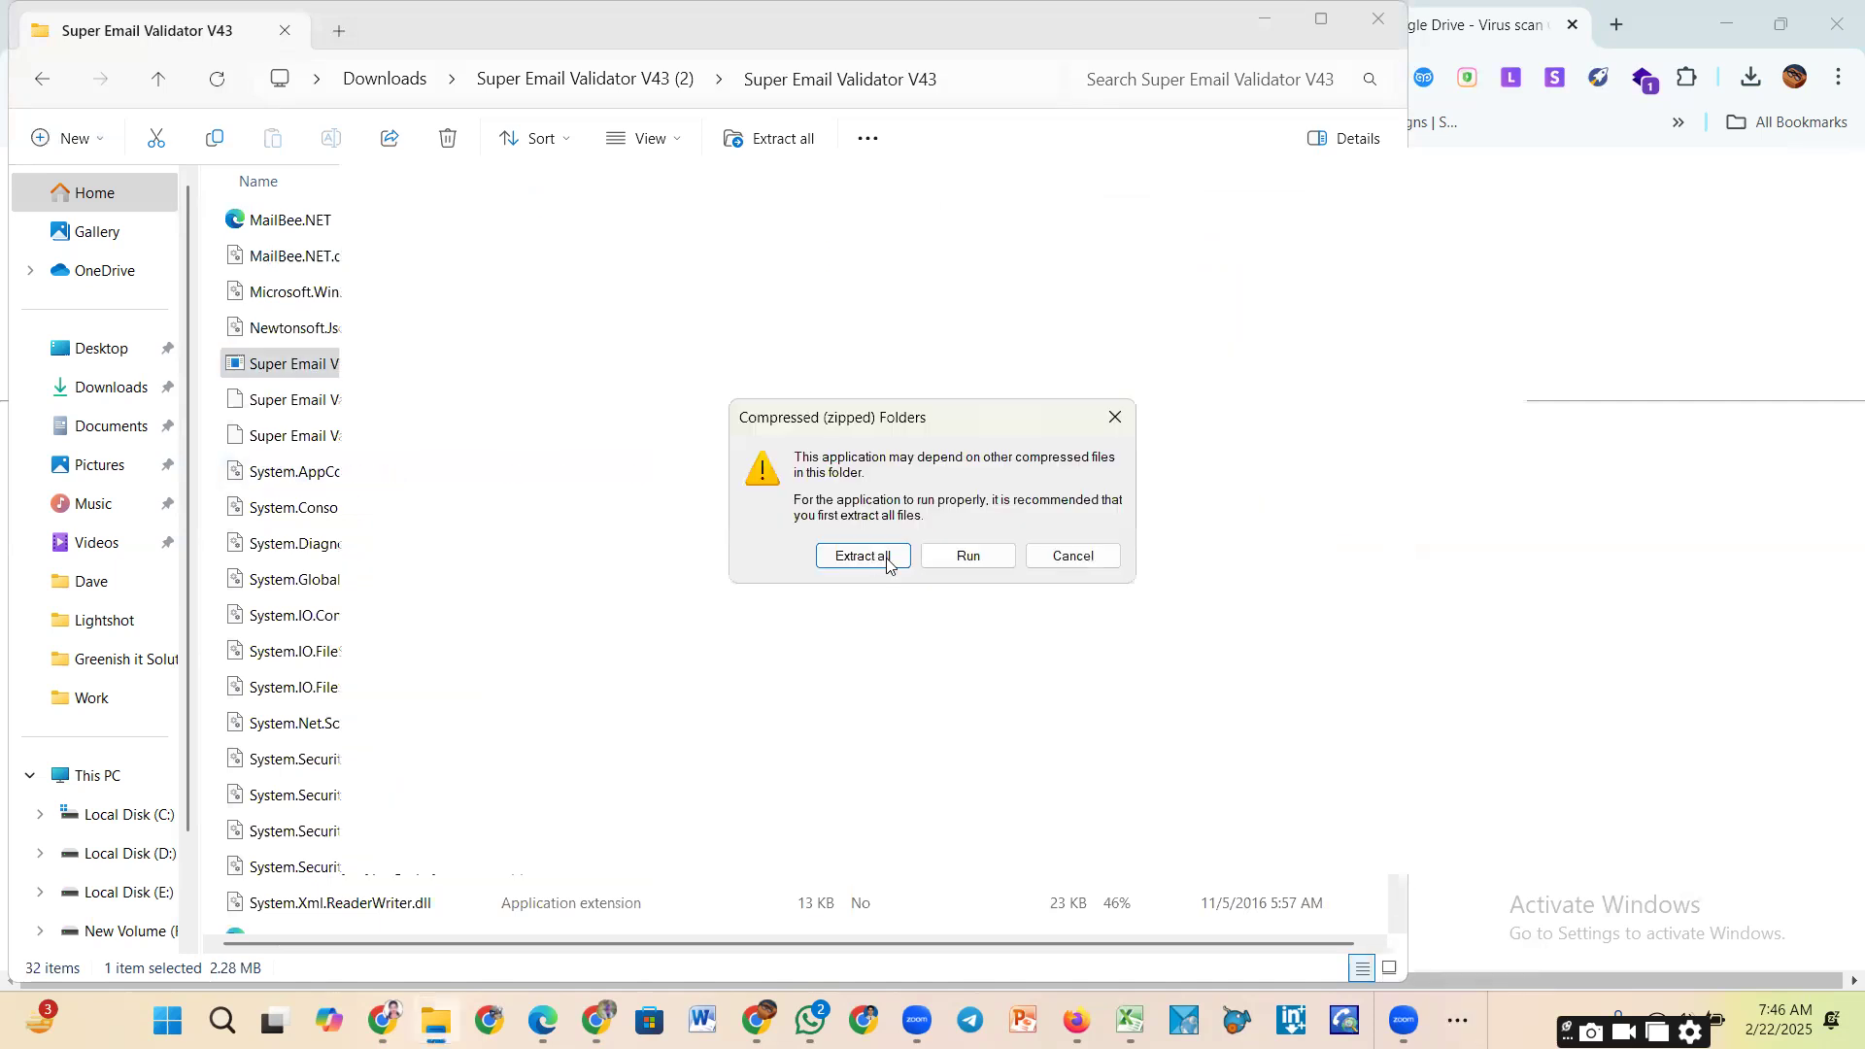
left_click(1127, 754)
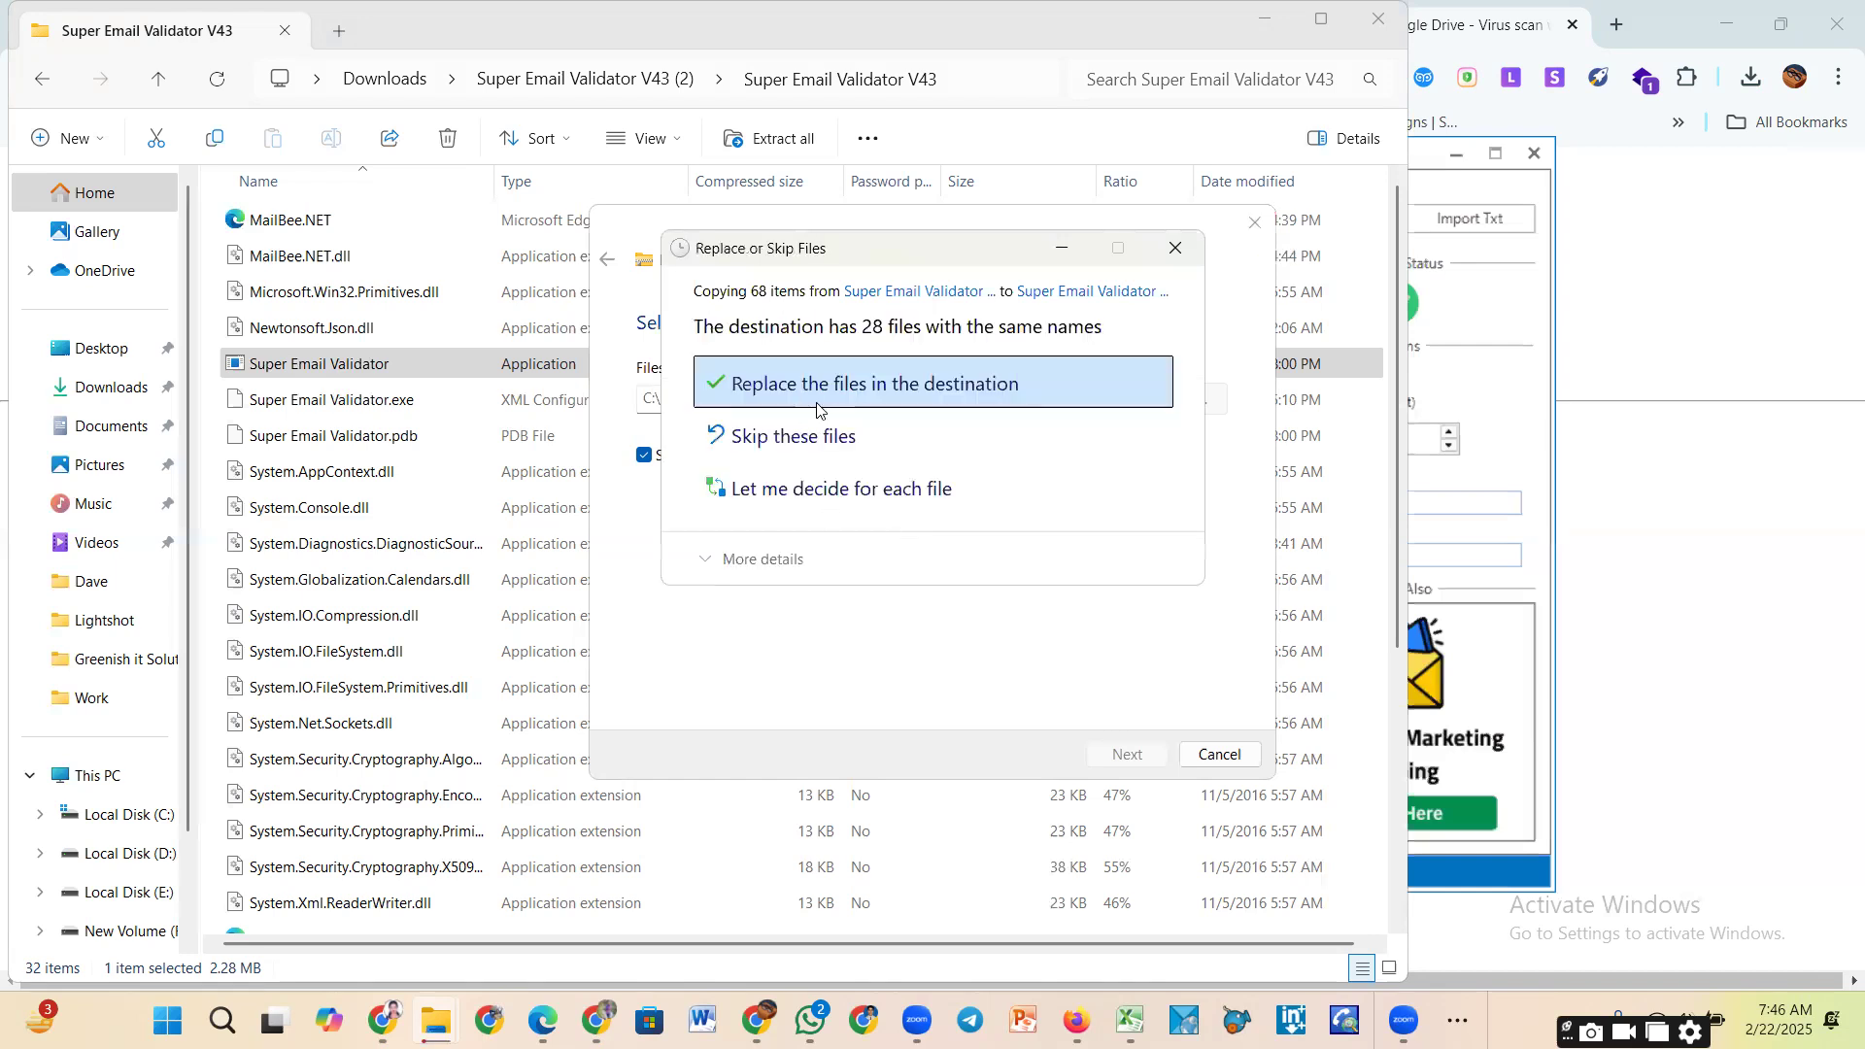
left_click(1175, 248)
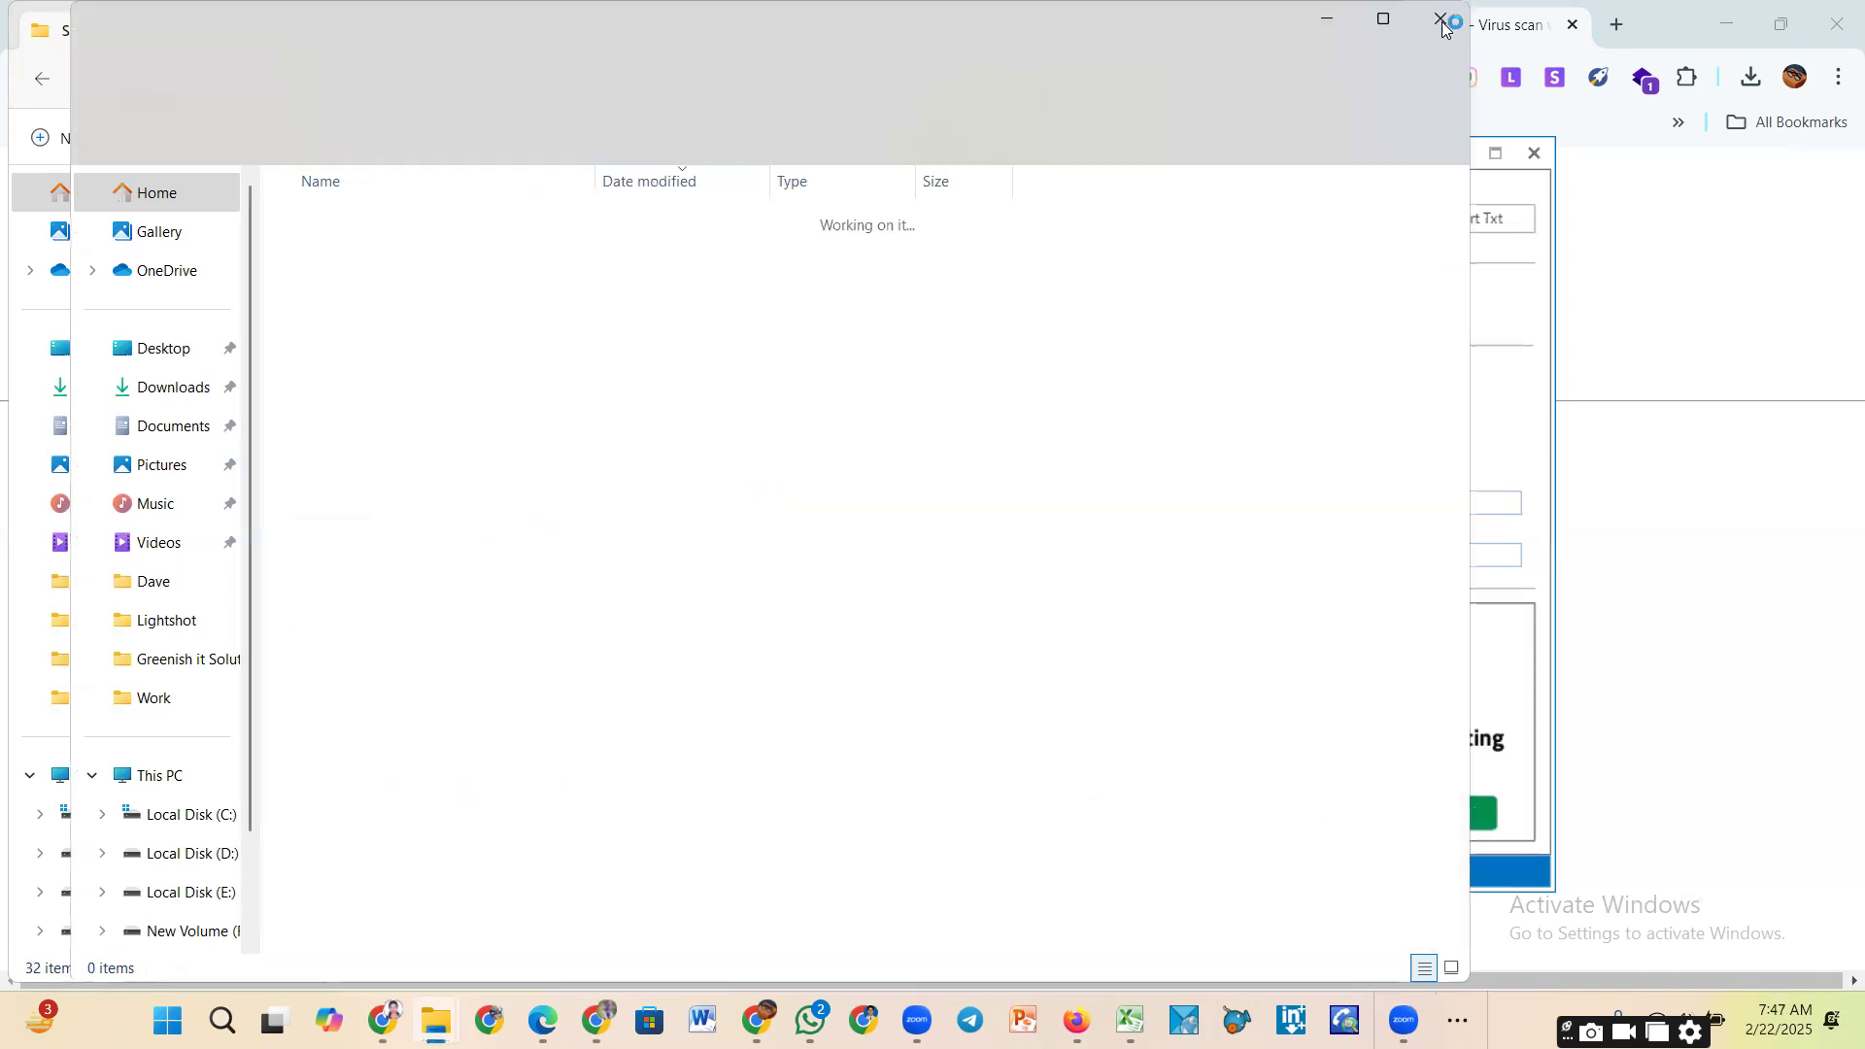
Step: Close the File Explorer windows and run the Super Email Validator application
left_click(1444, 23)
left_click(1384, 33)
left_click(966, 550)
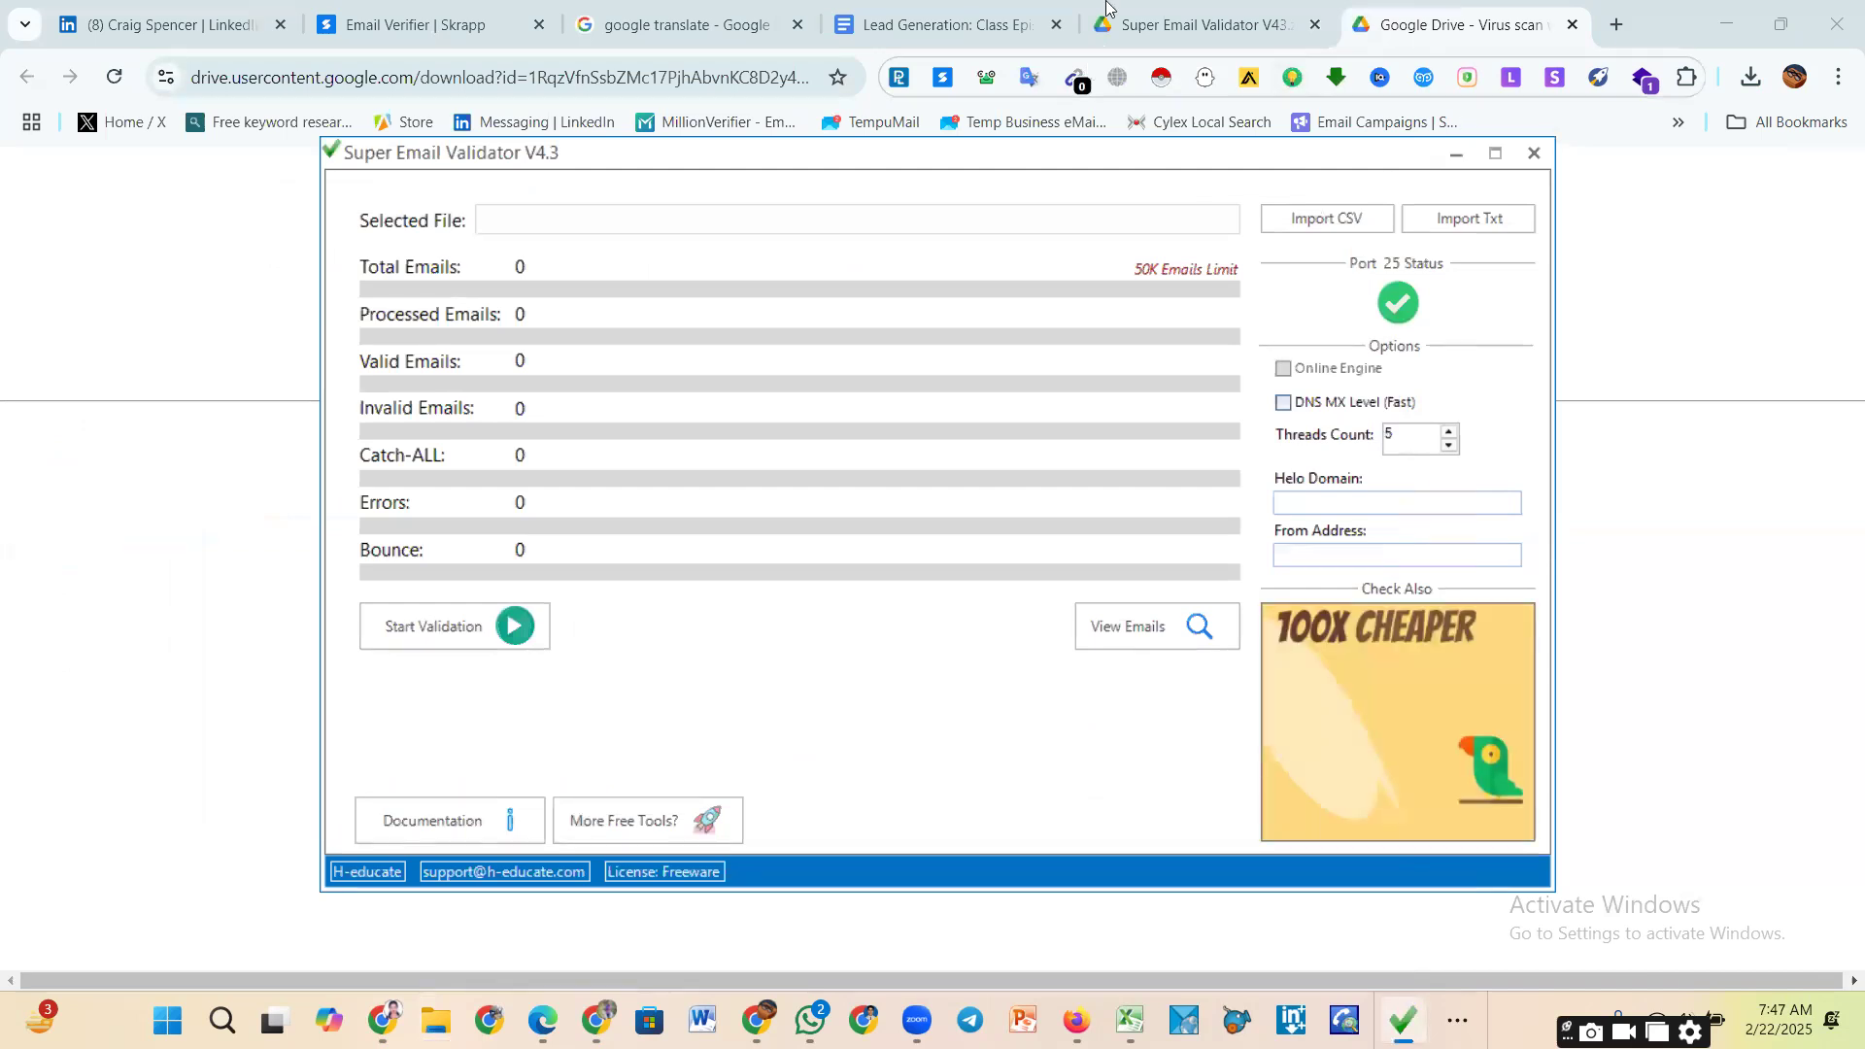
left_click_drag(1066, 152, 1037, 185)
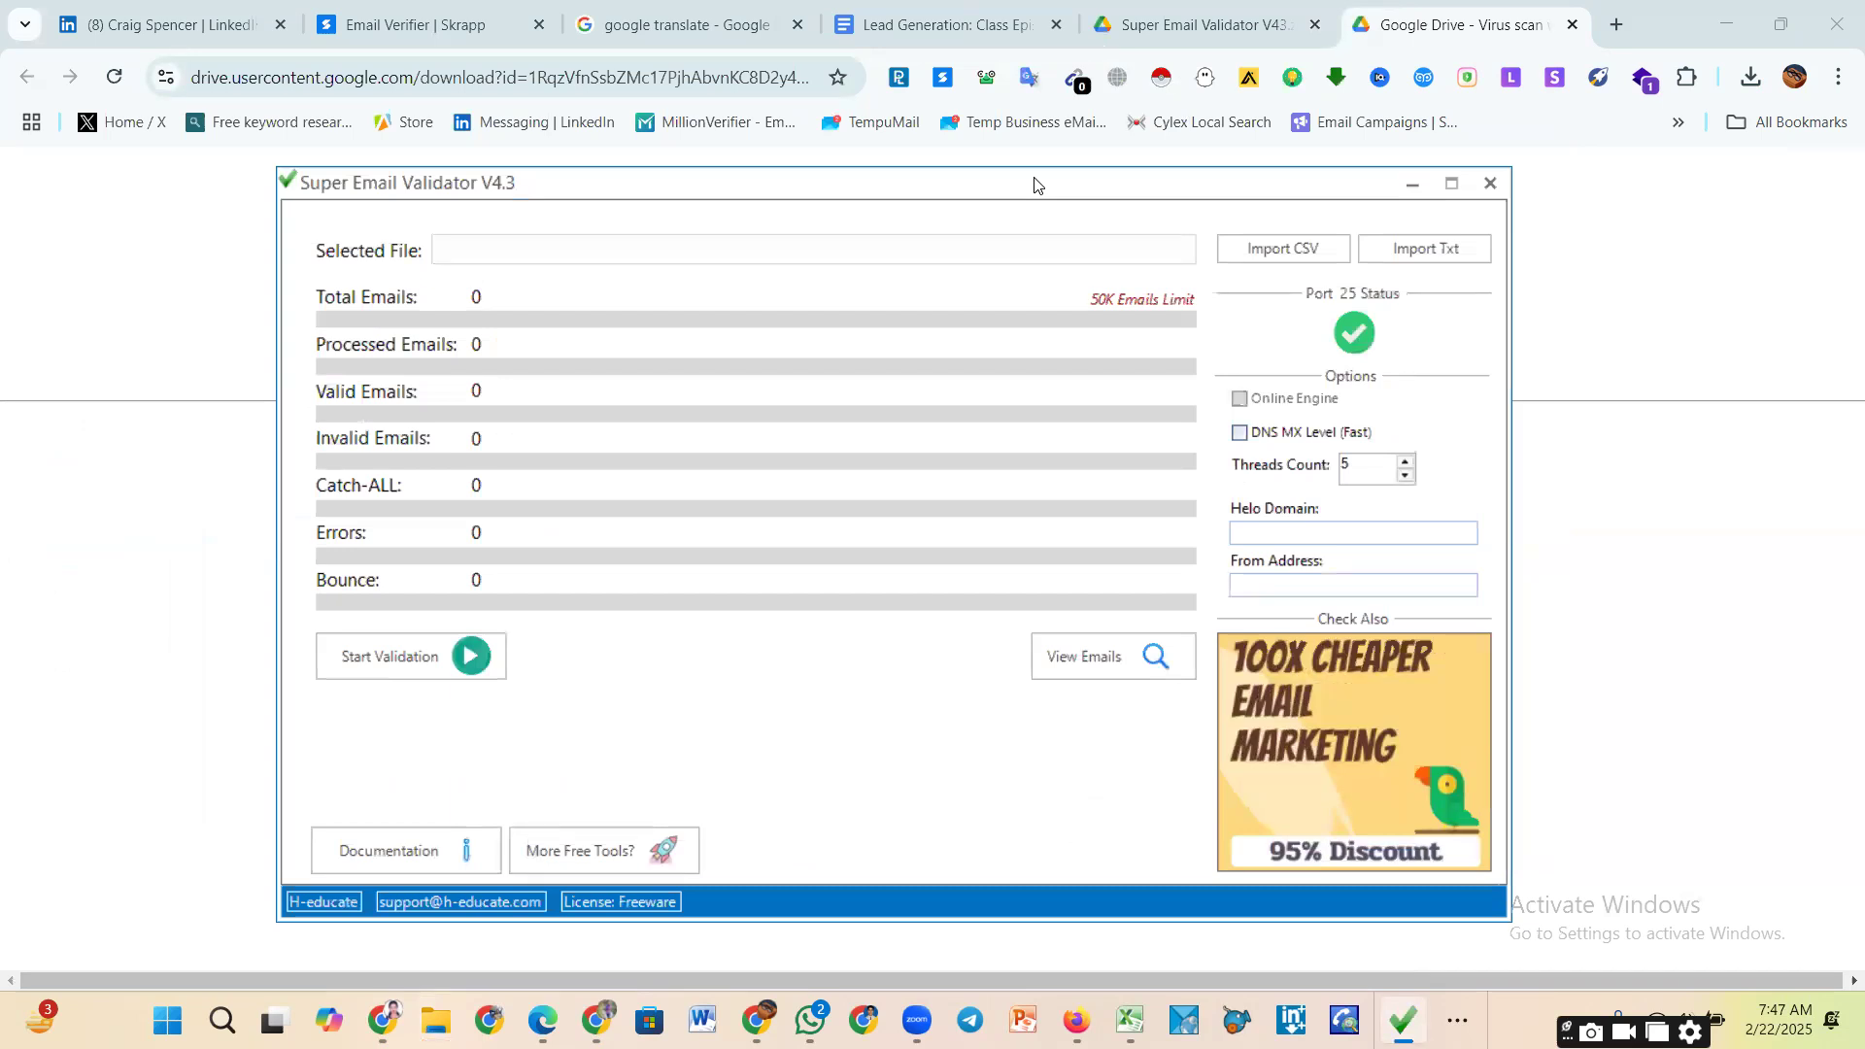
left_click_drag(1037, 185, 1056, 177)
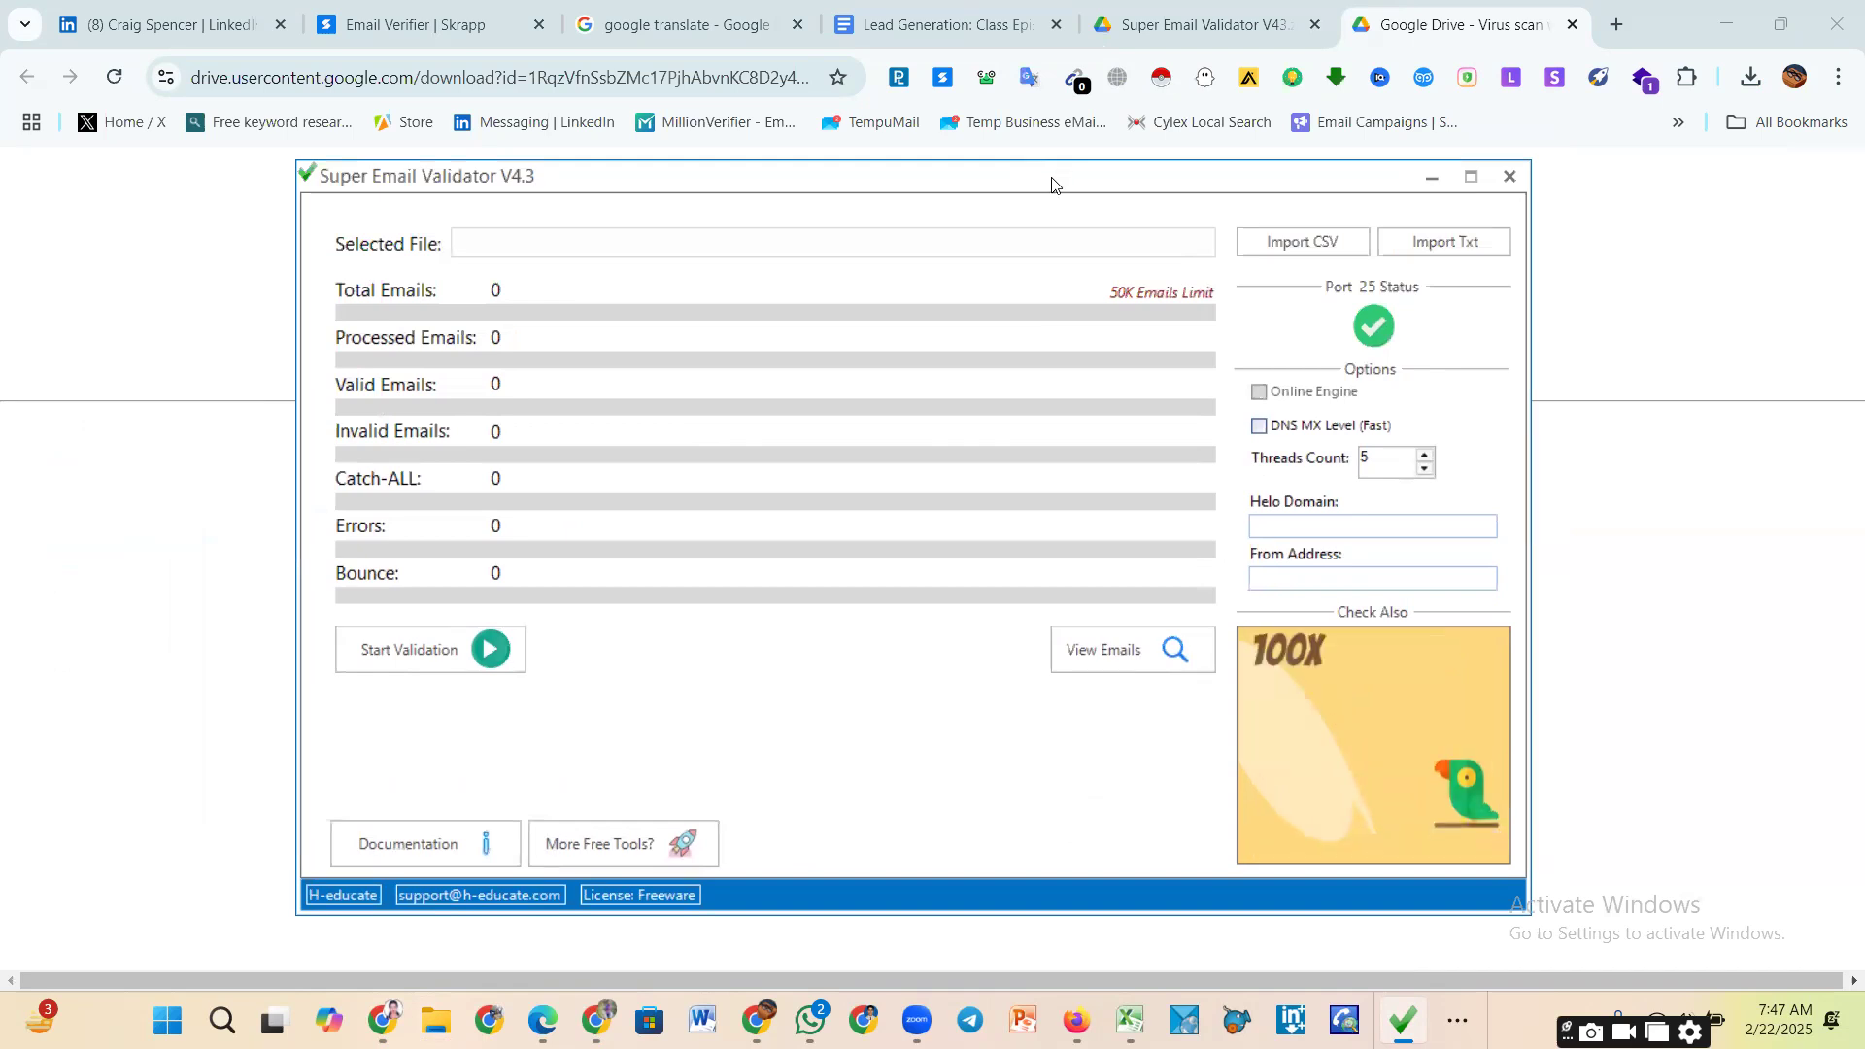
left_click_drag(1053, 178, 1053, 195)
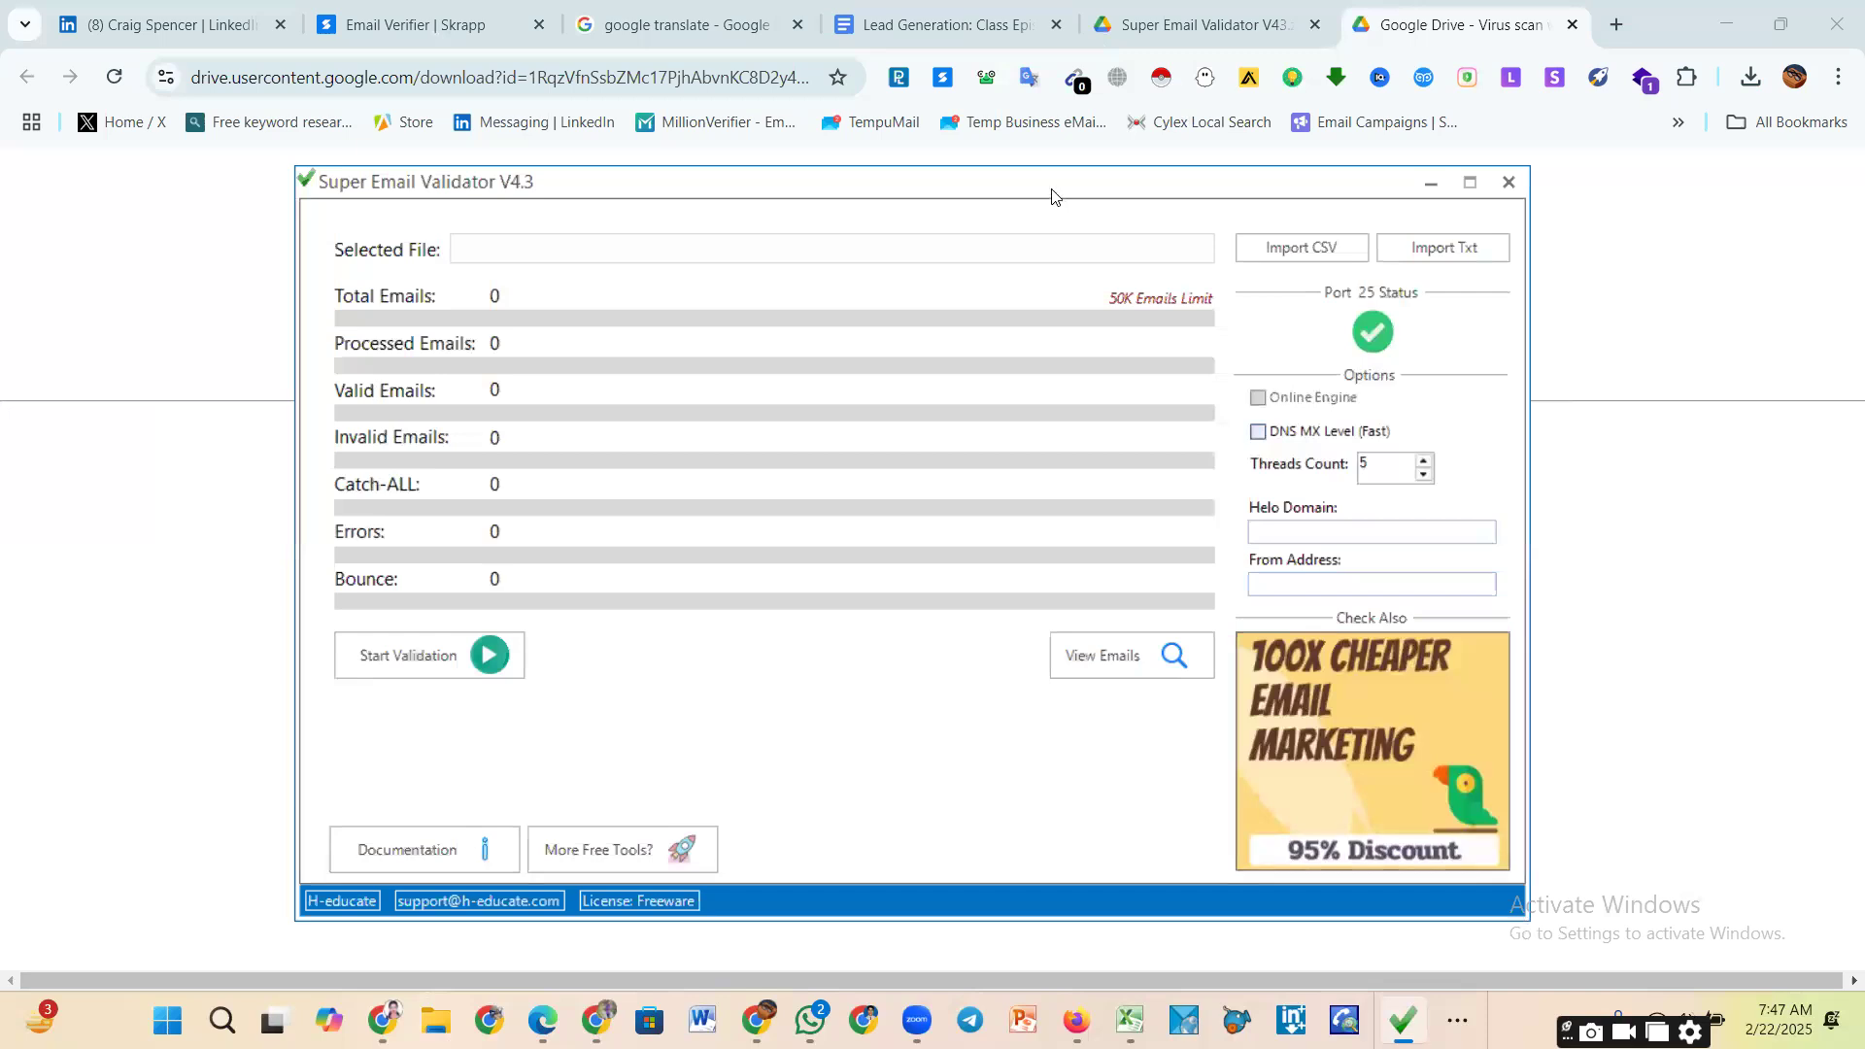
left_click_drag(1052, 190, 1050, 185)
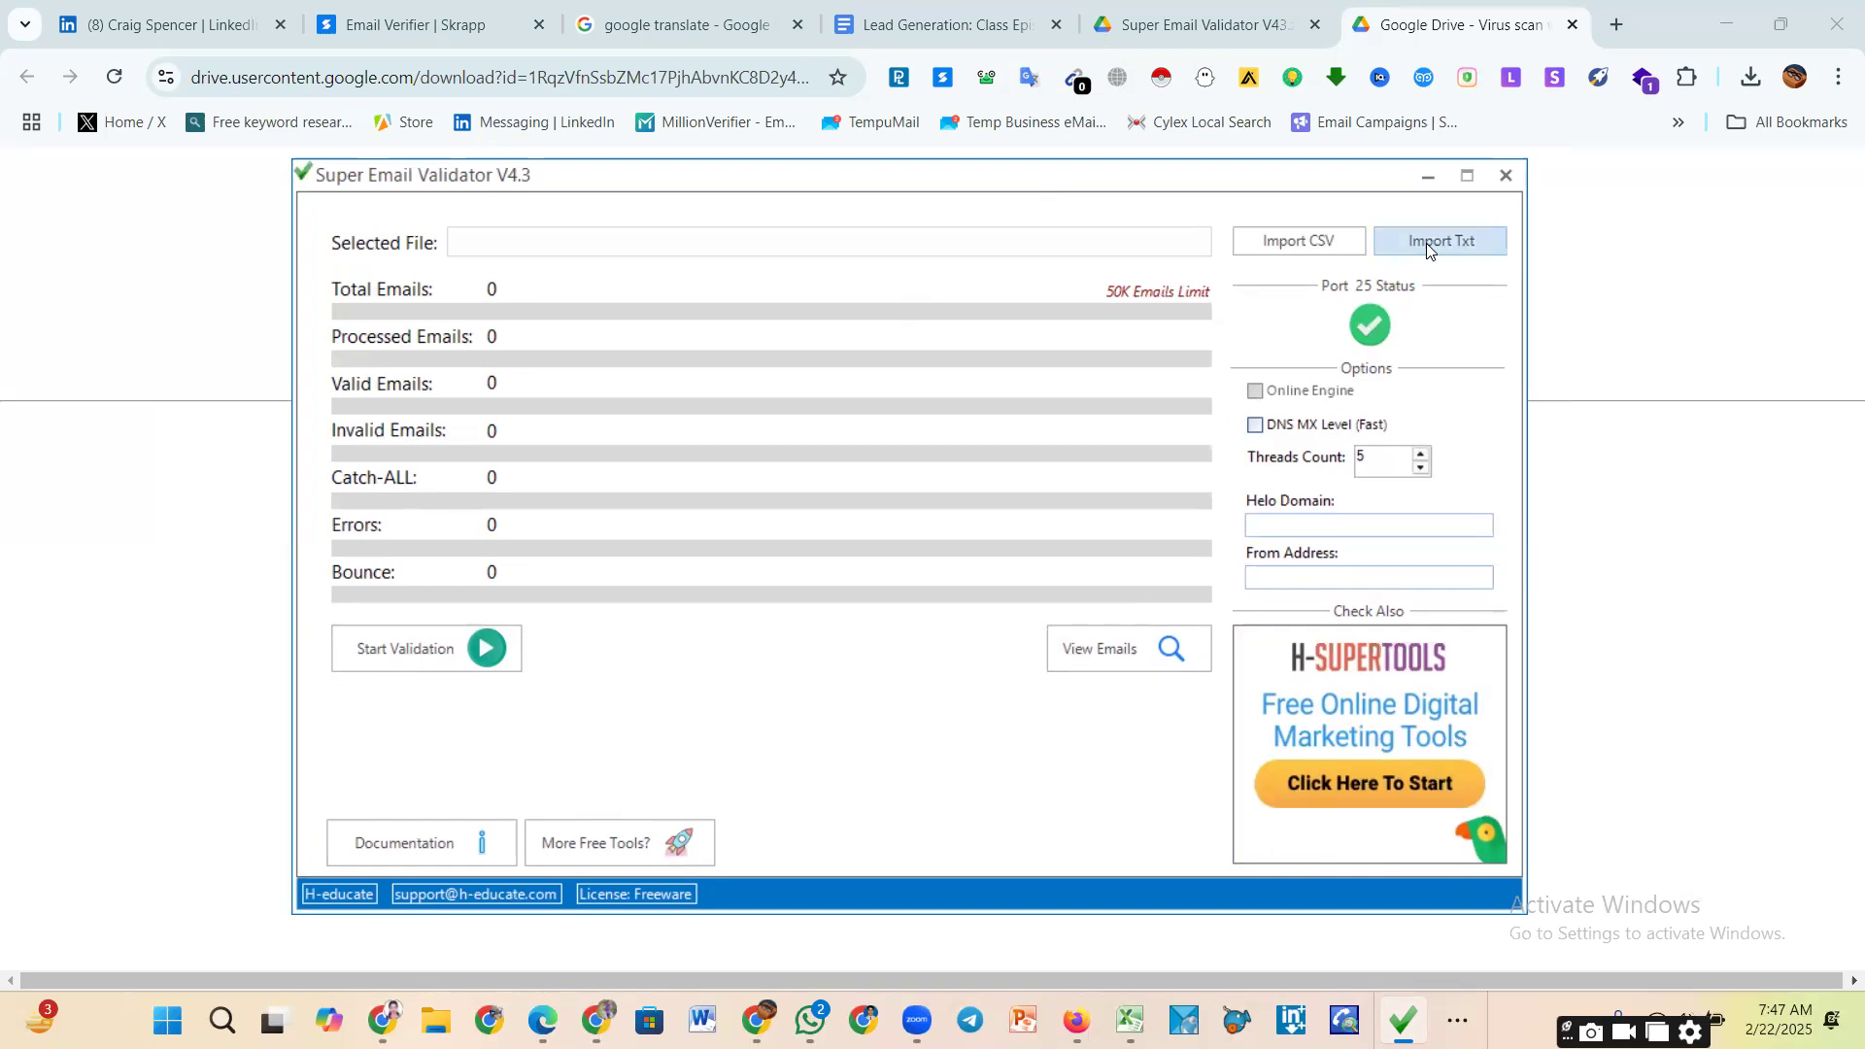
Step: Import the CSV apollo-contacts-export - 2025-01-10T191652.027 from Downloads and start validating its emails
left_click(1321, 249)
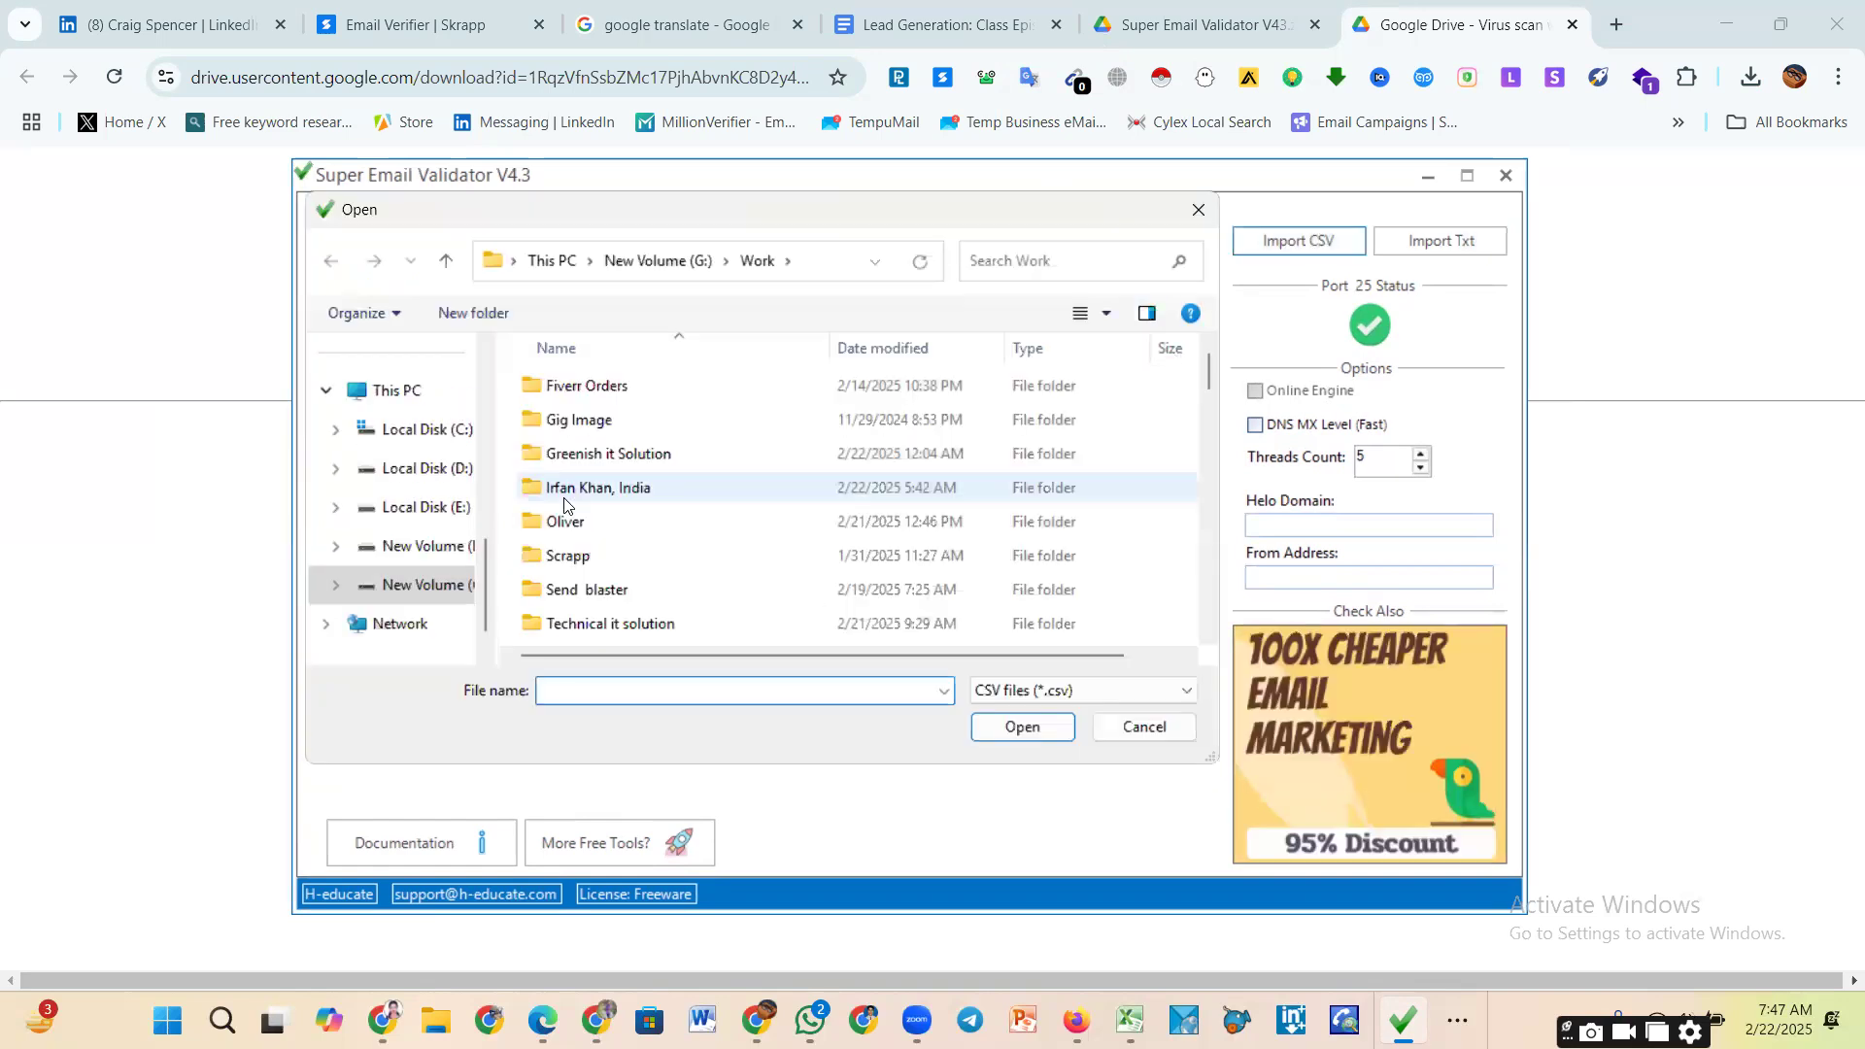
left_click(787, 585)
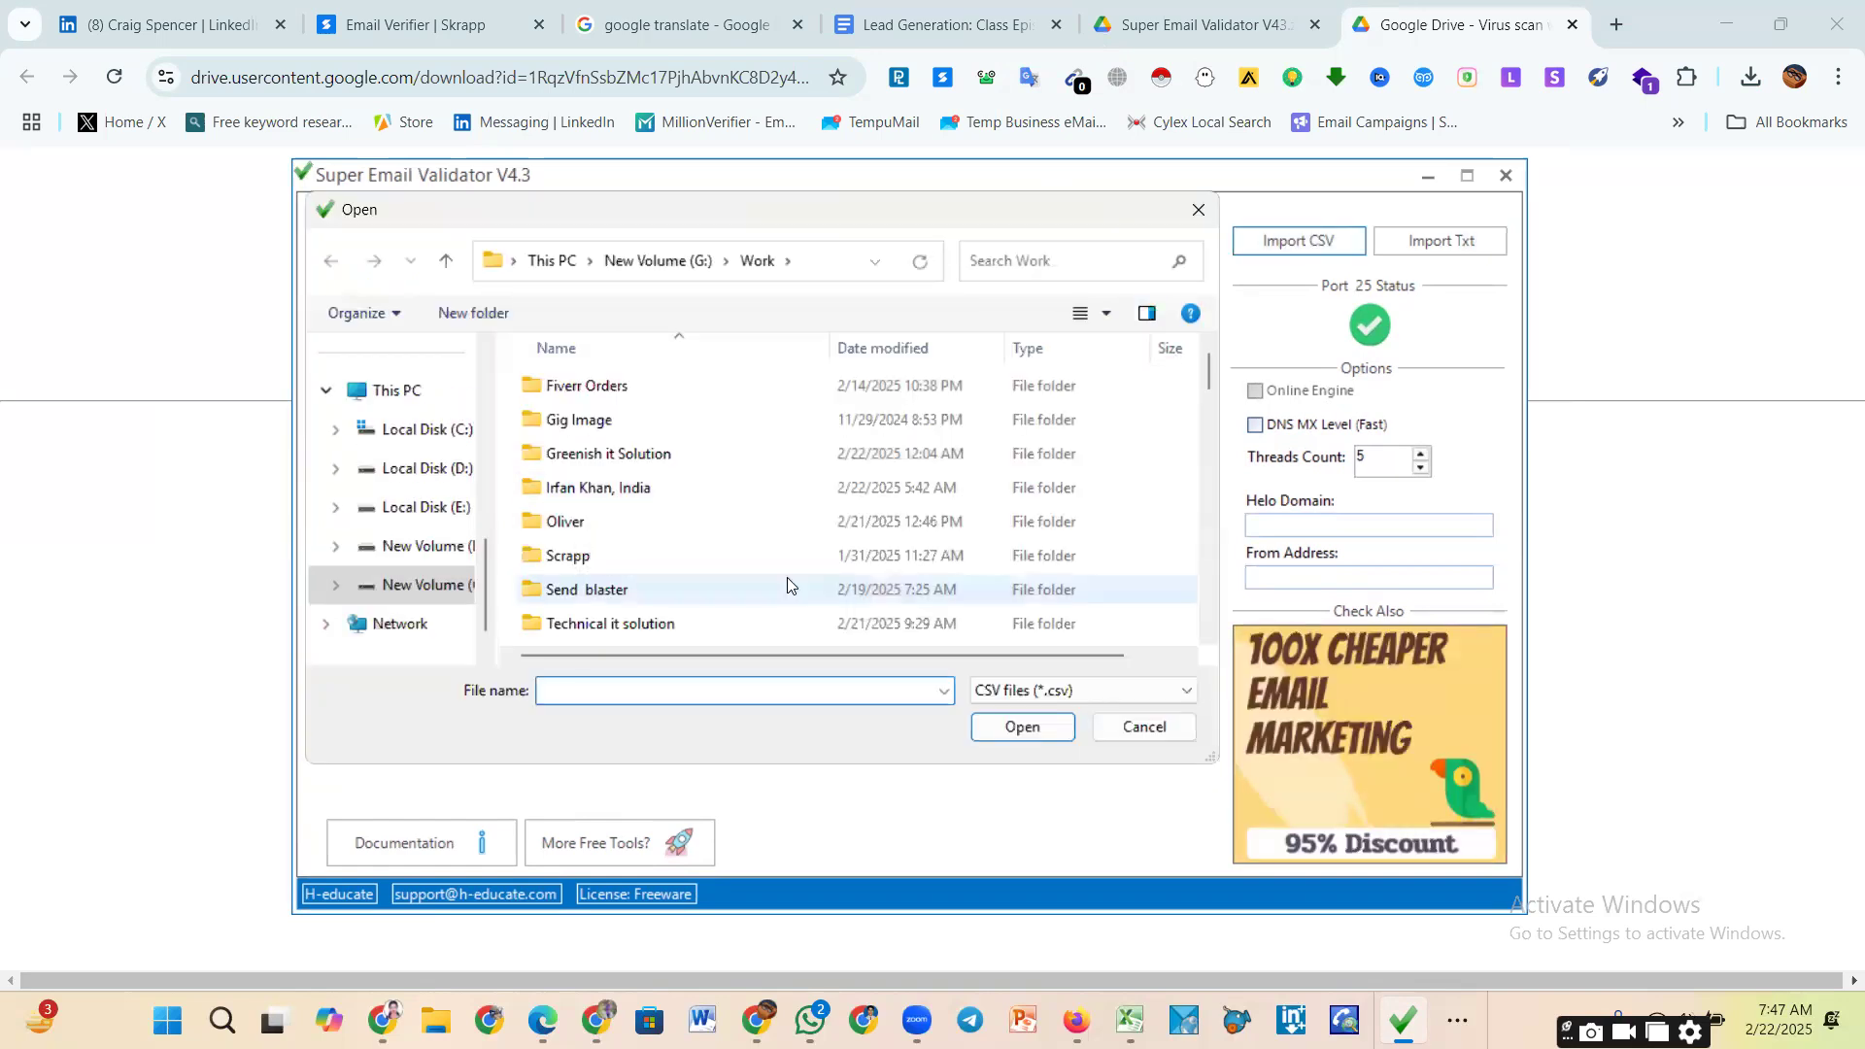
scroll(410, 453, "up", 2)
scroll(409, 453, "up", 5)
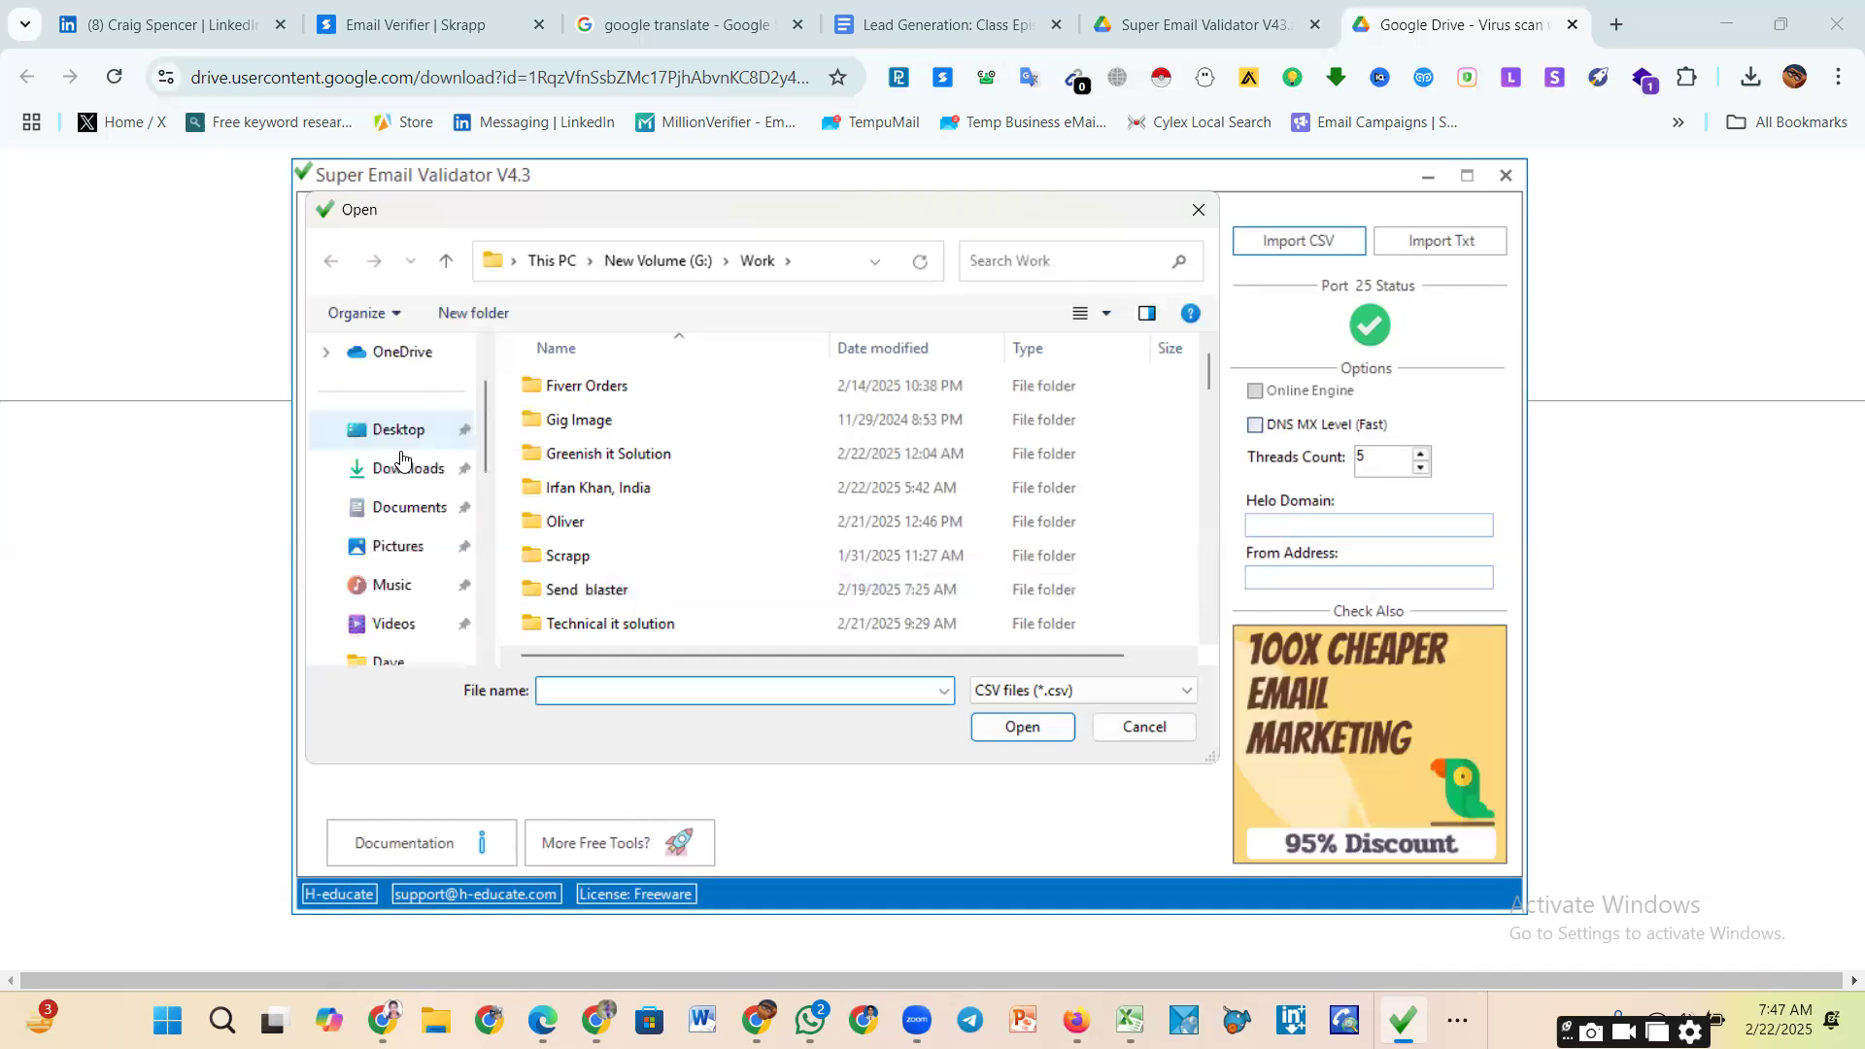
scroll(406, 483, "down", 1)
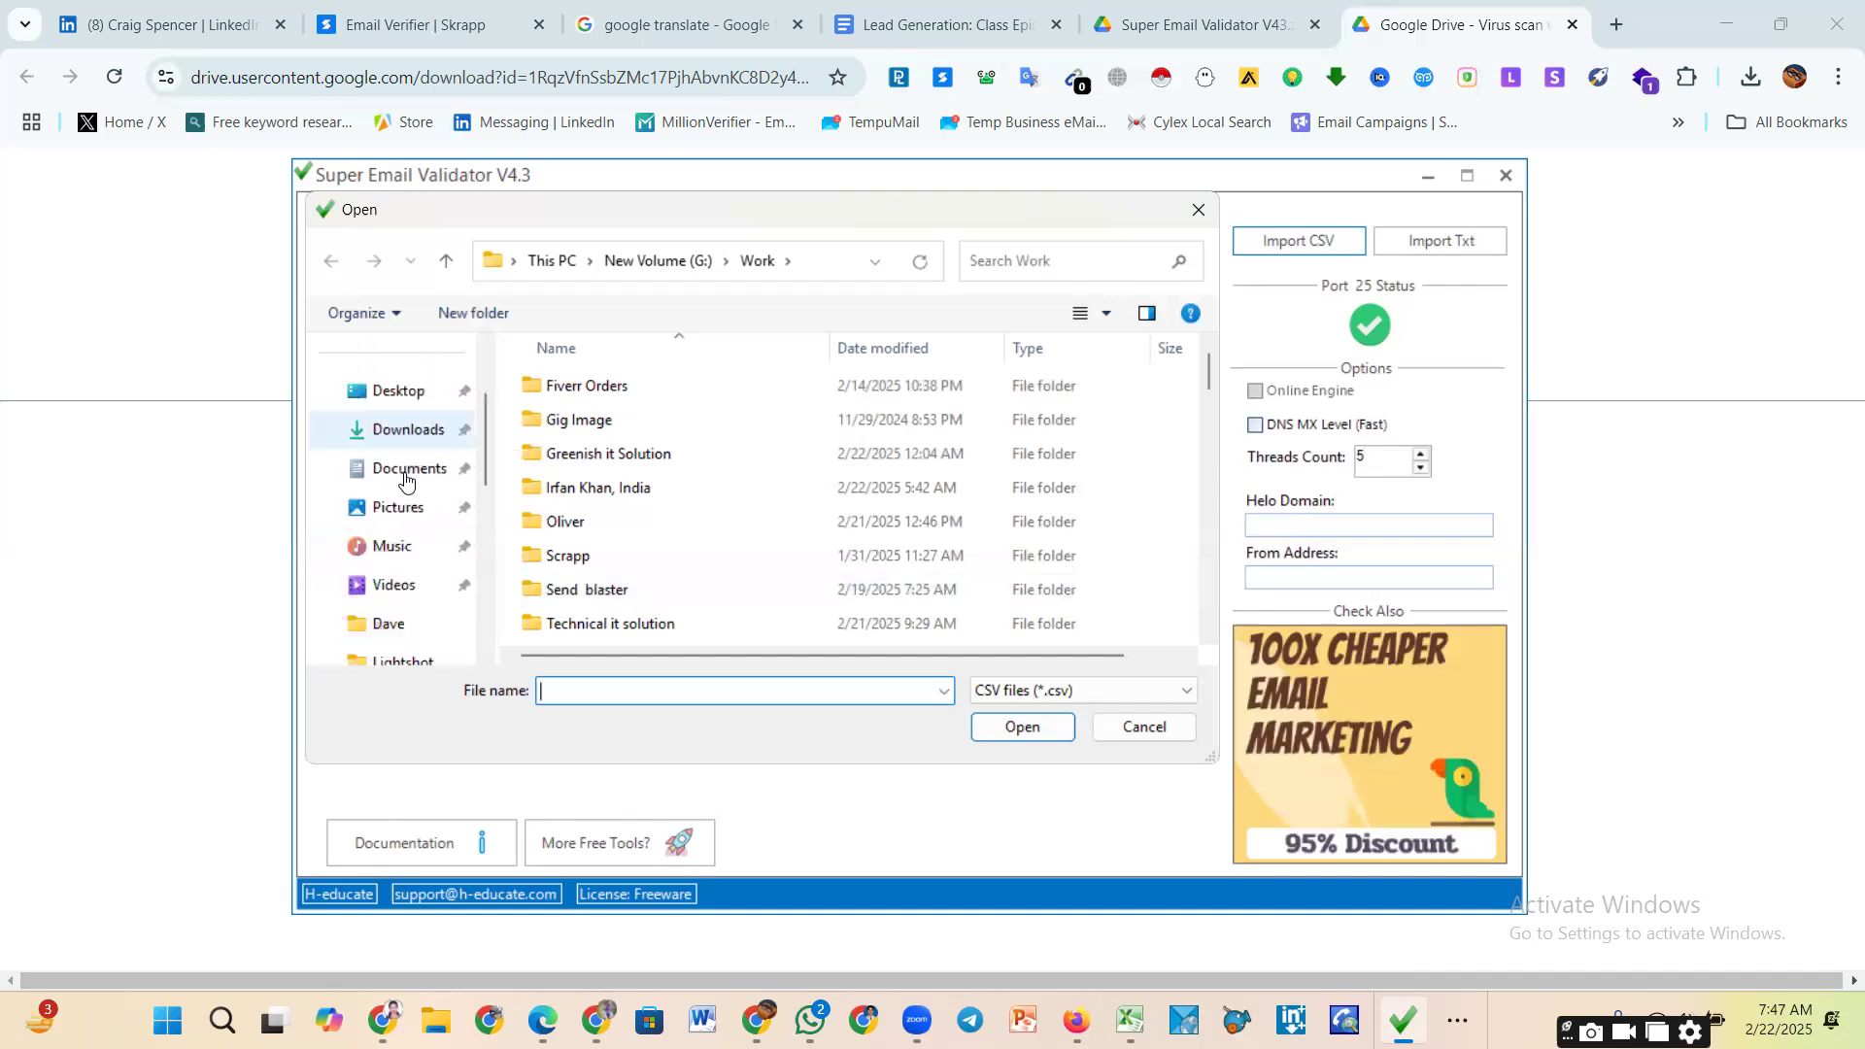
left_click(412, 440)
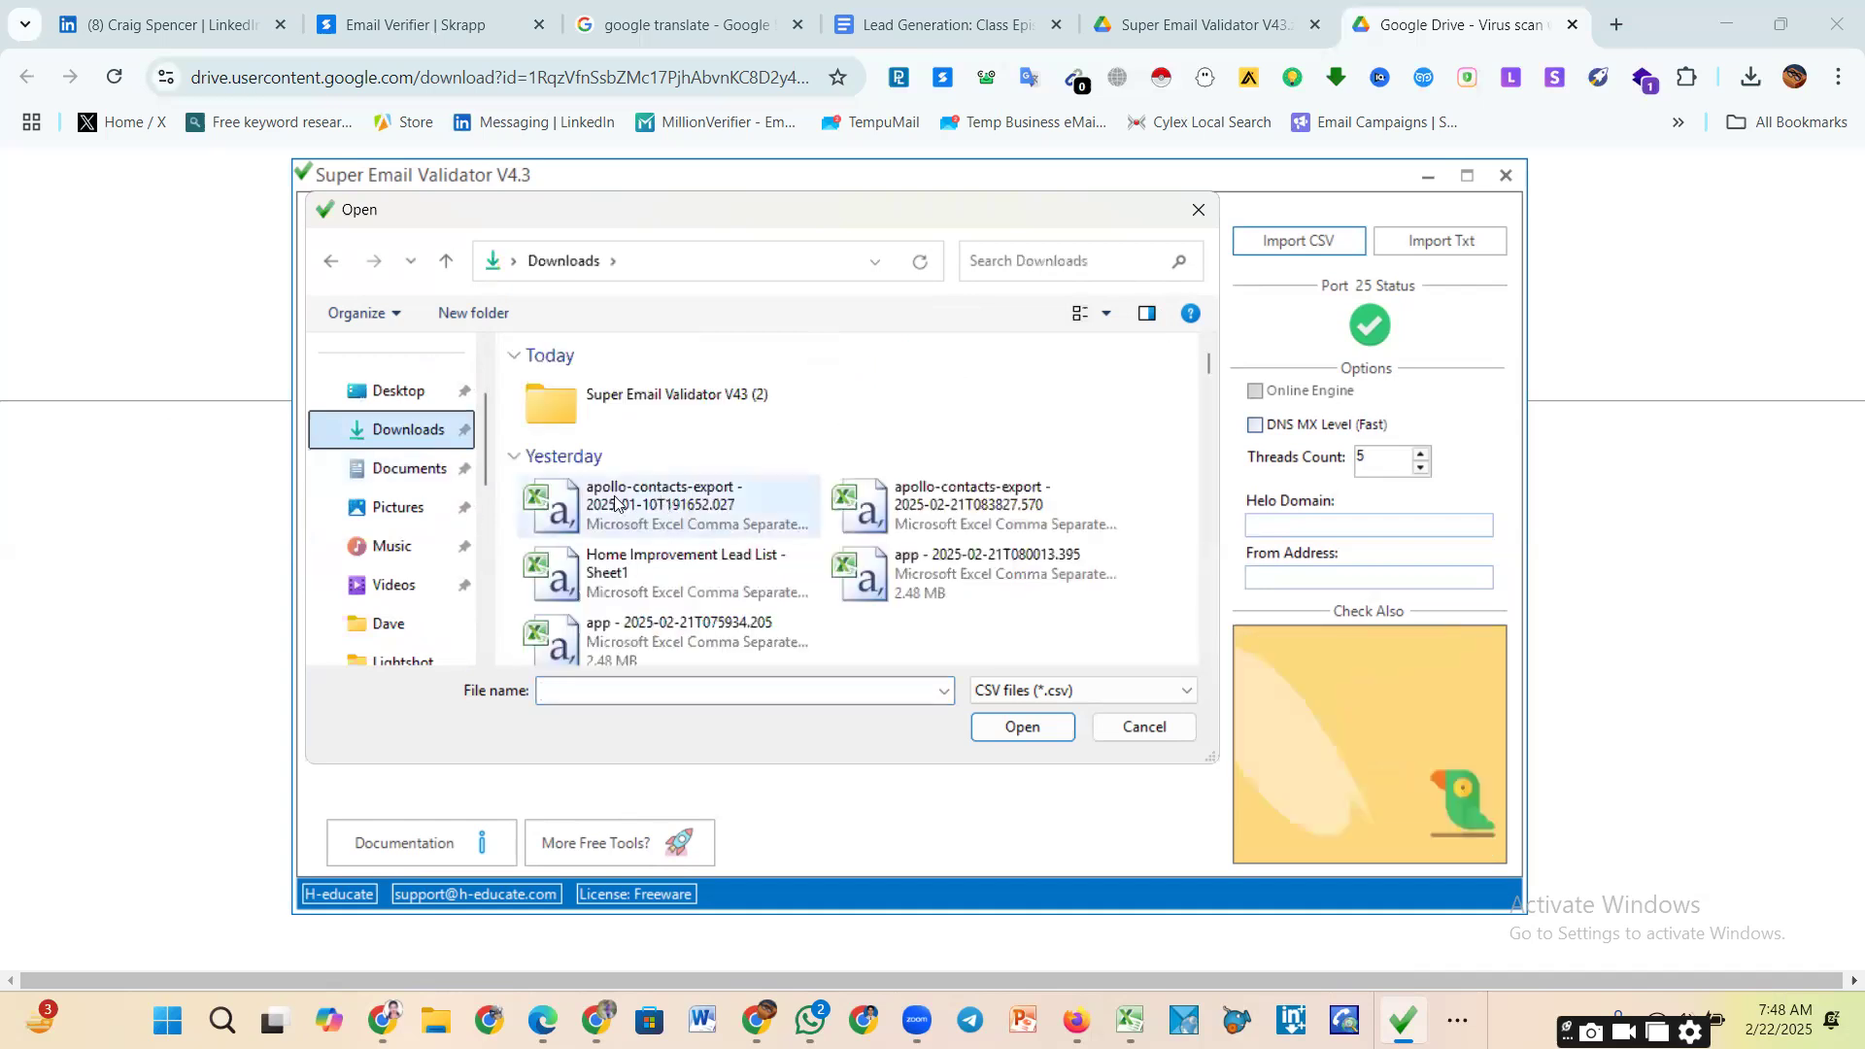
left_click(648, 497)
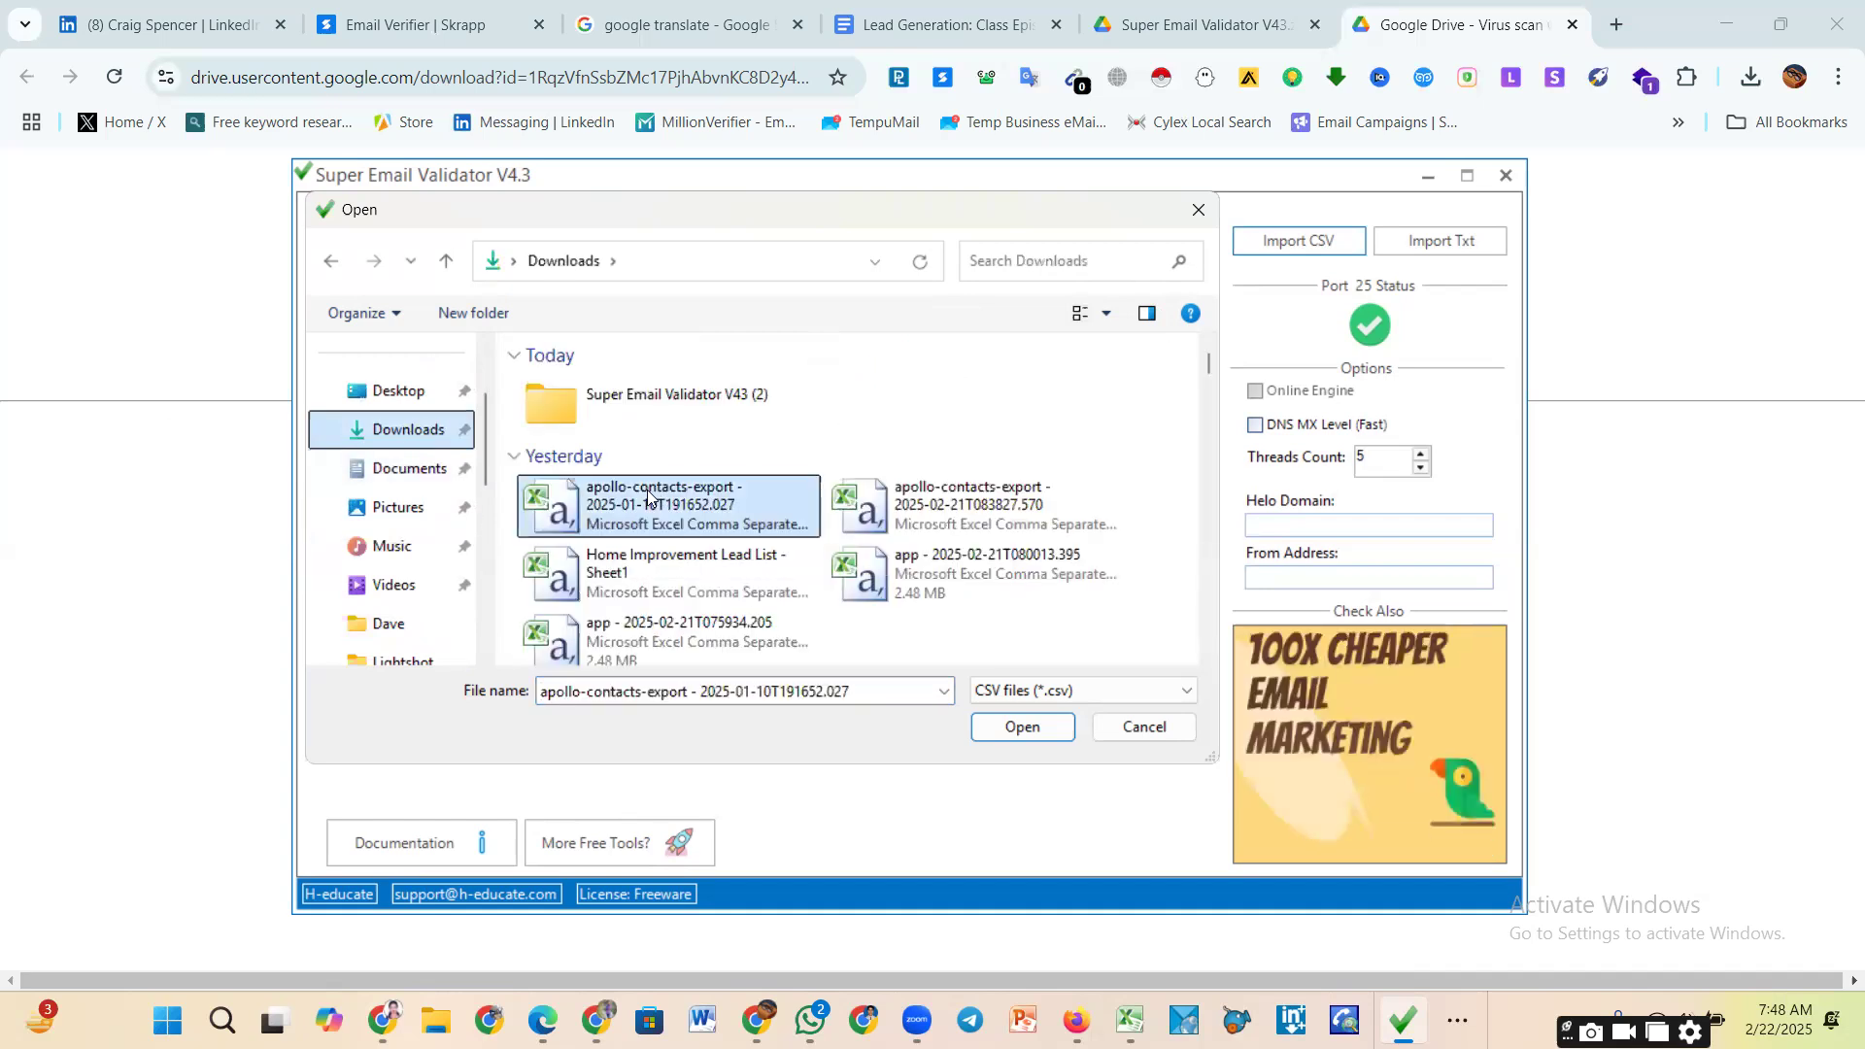
mouse_move(651, 499)
left_mouse_down()
mouse_move(712, 433)
mouse_move(659, 503)
left_mouse_up()
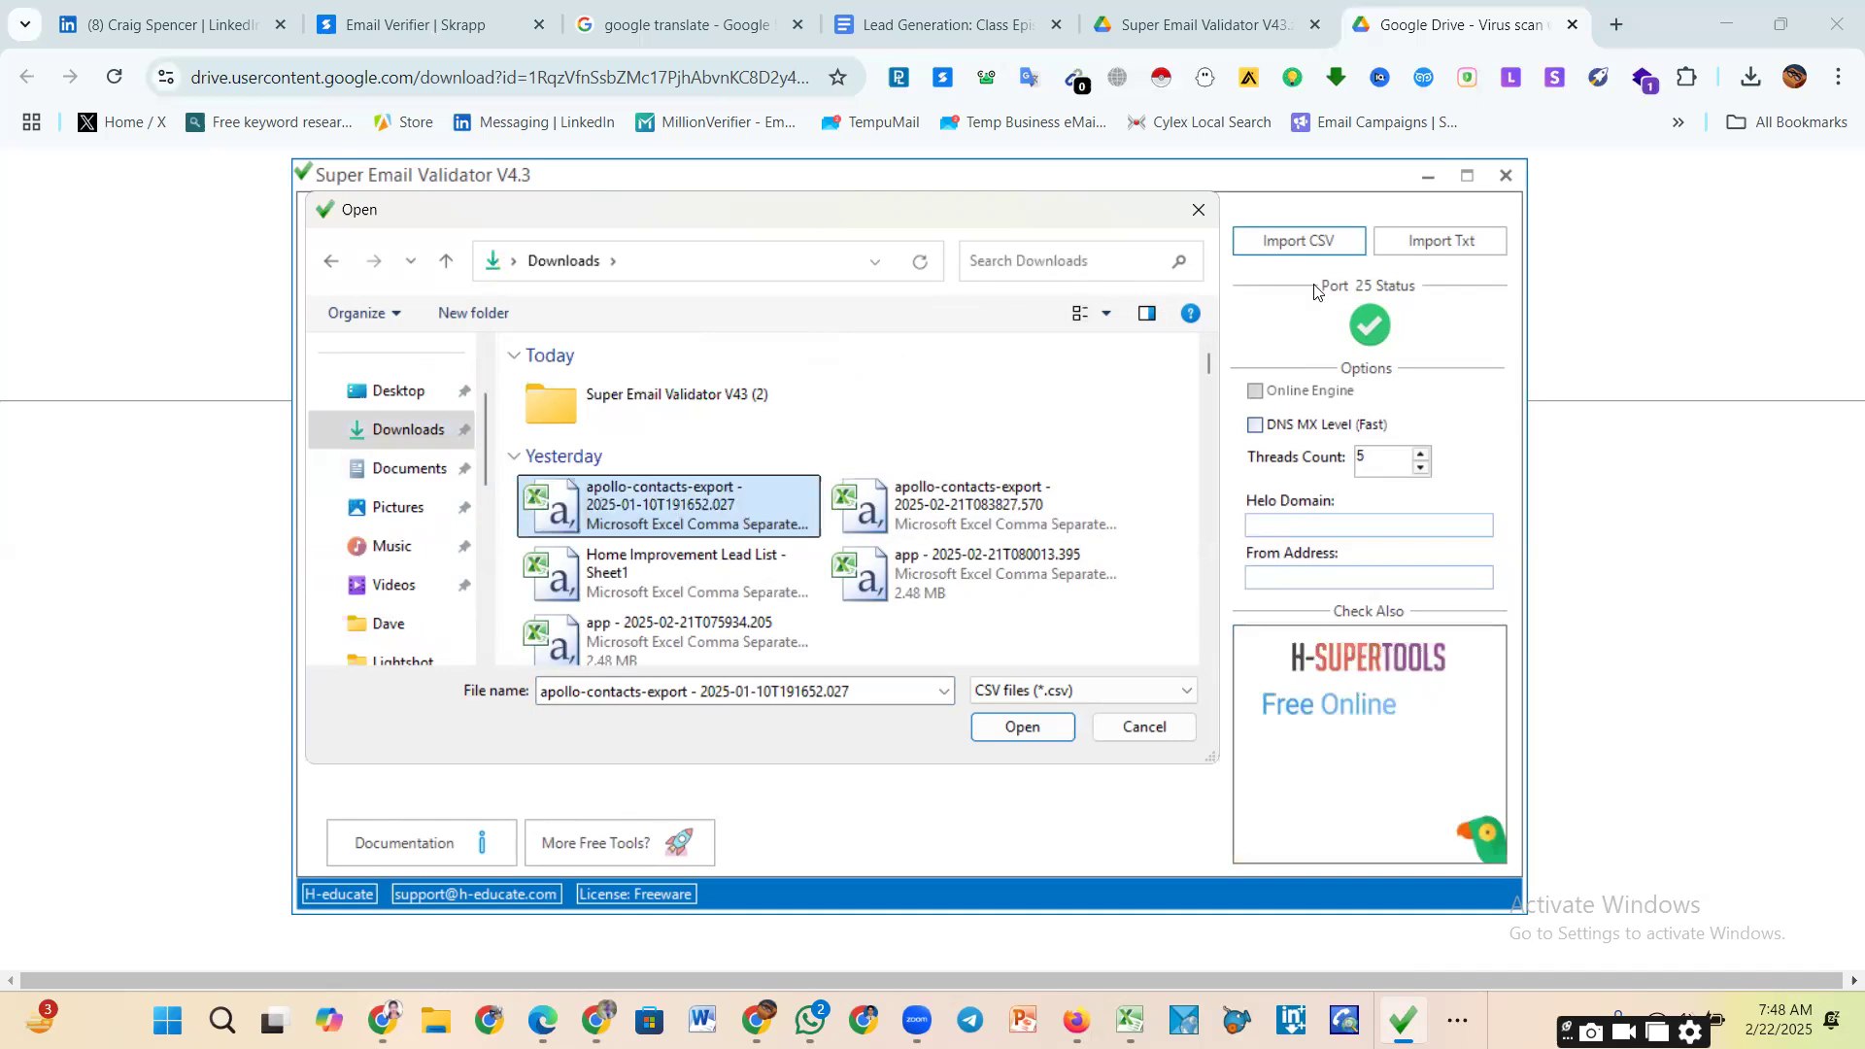
left_click(1030, 726)
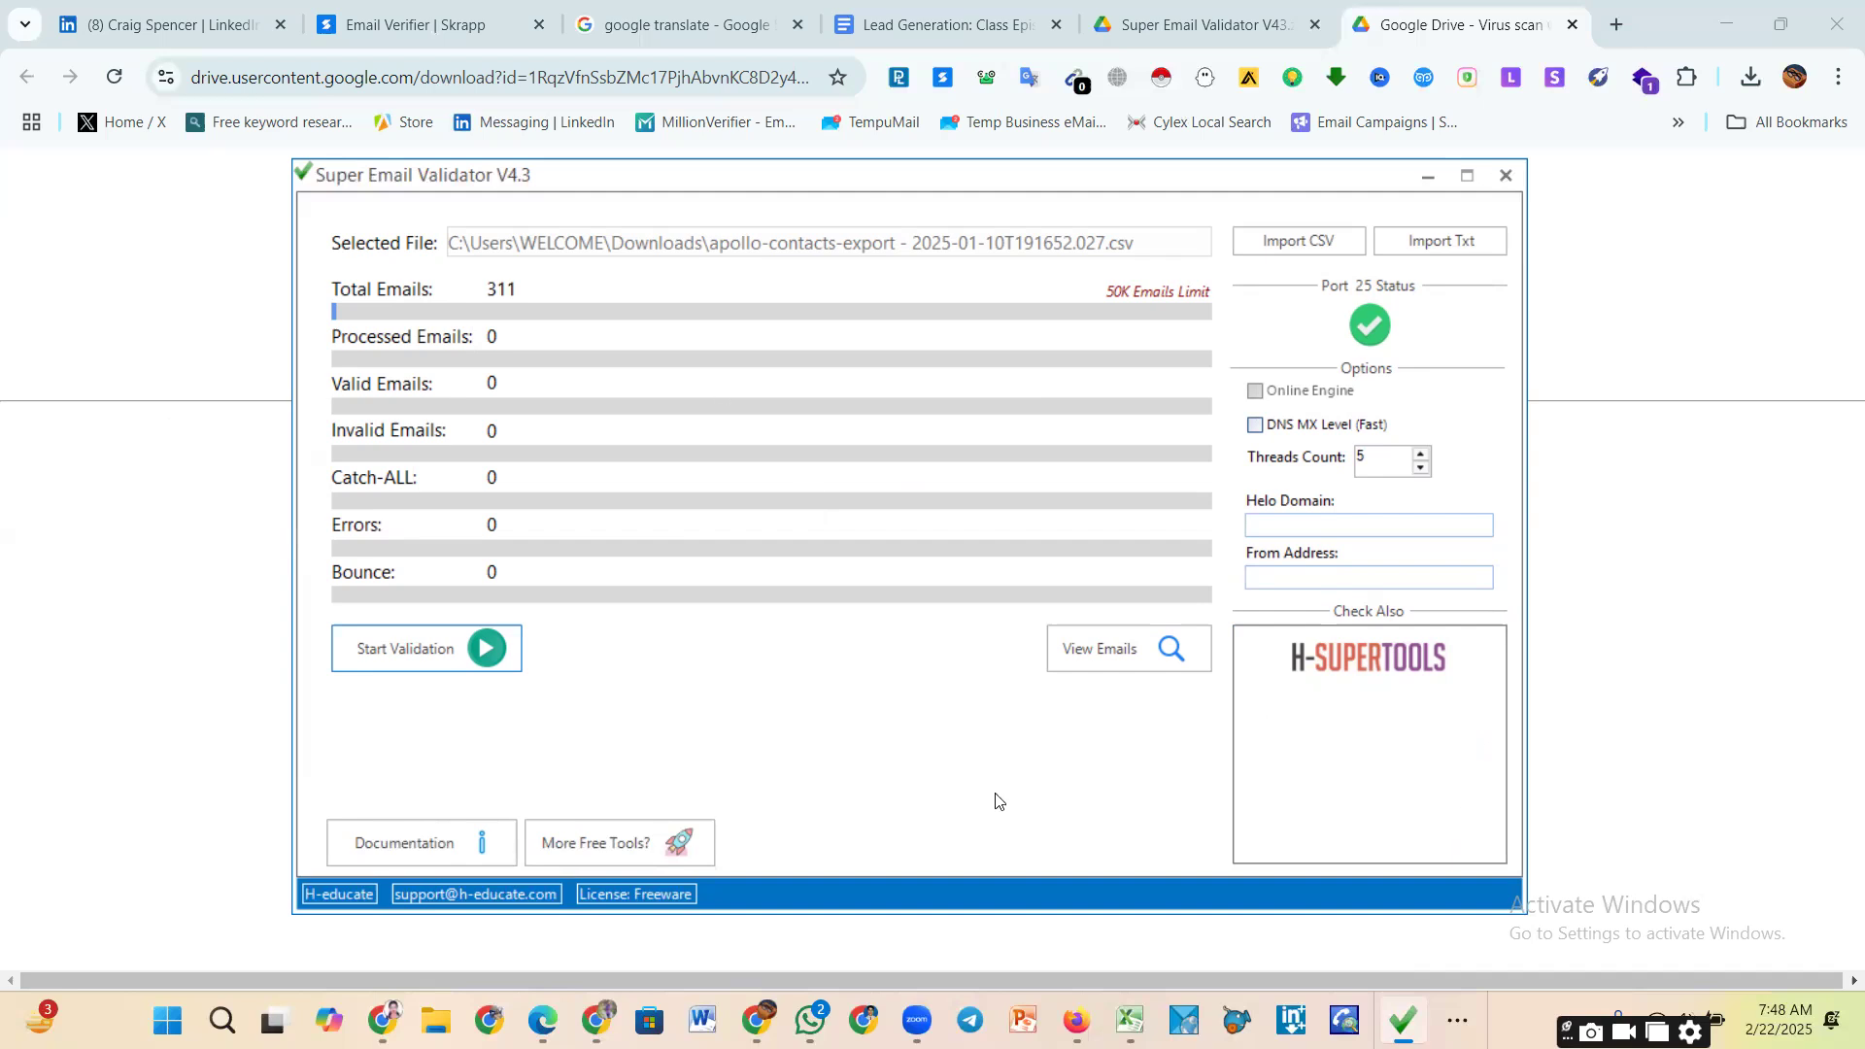
left_click(412, 649)
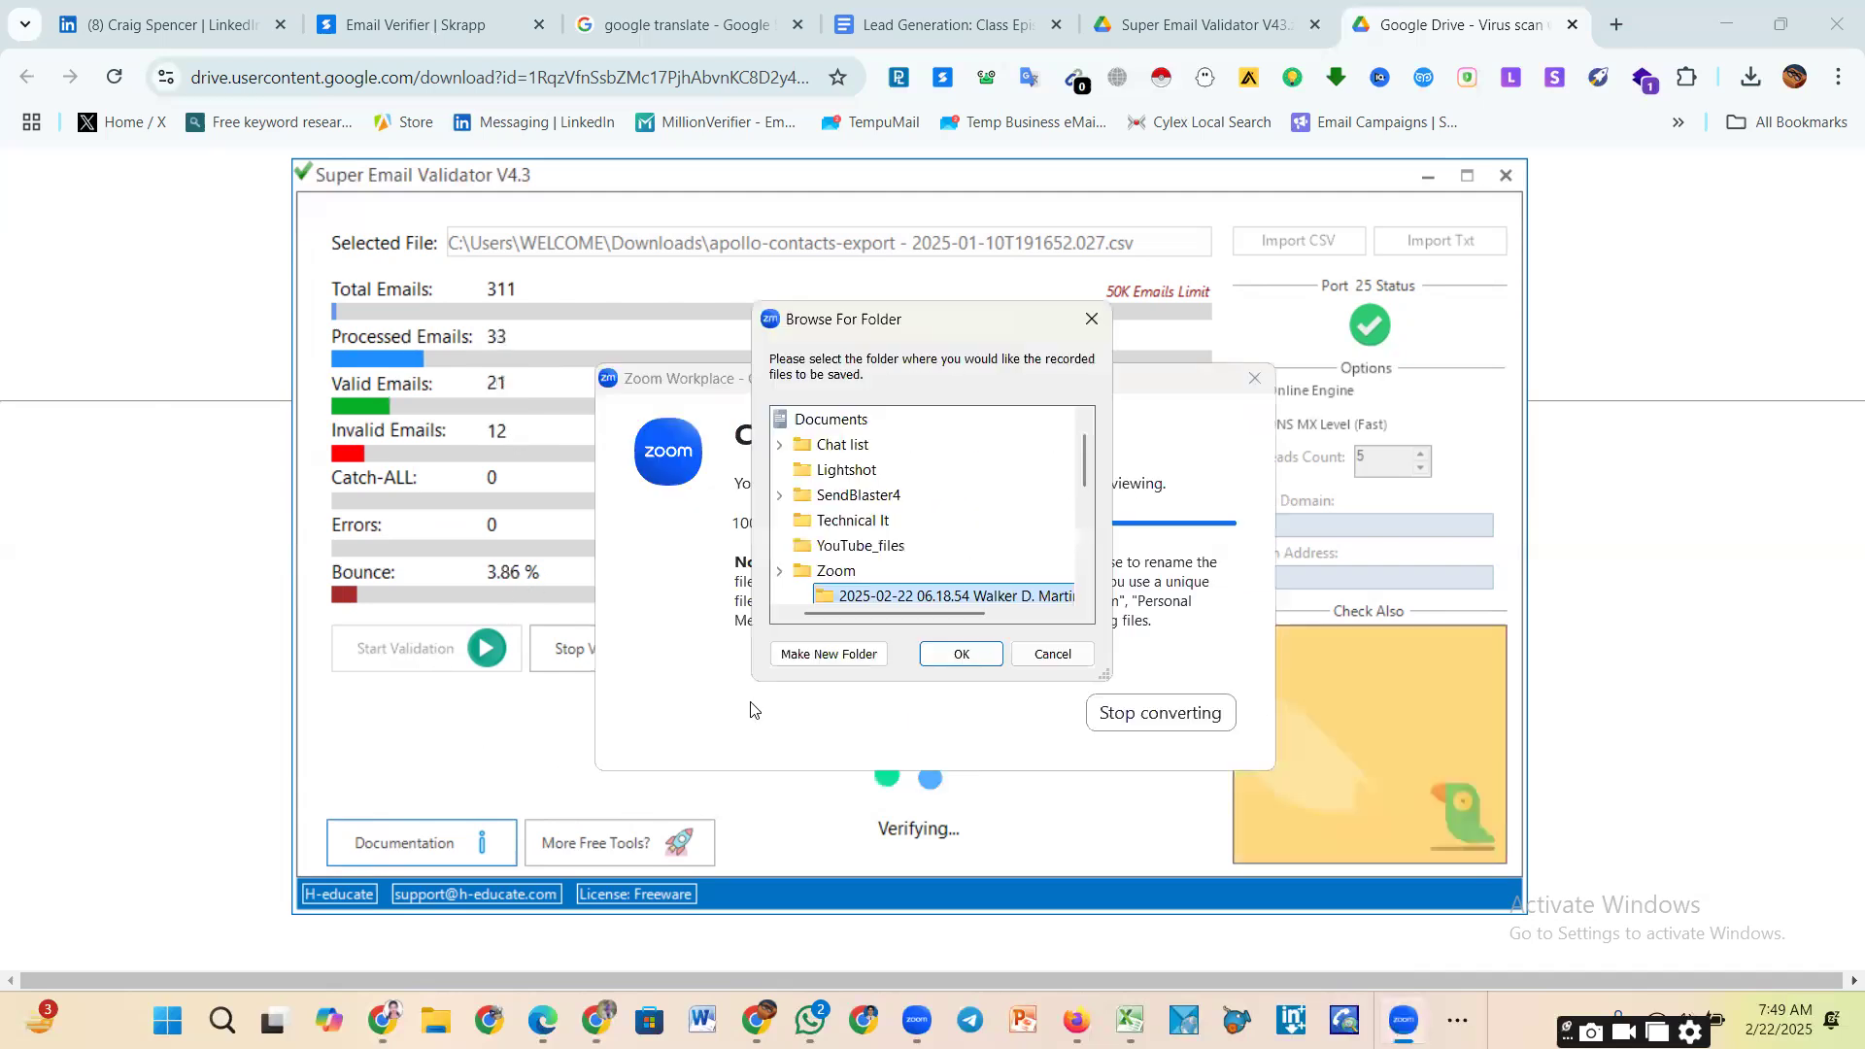
left_click(543, 529)
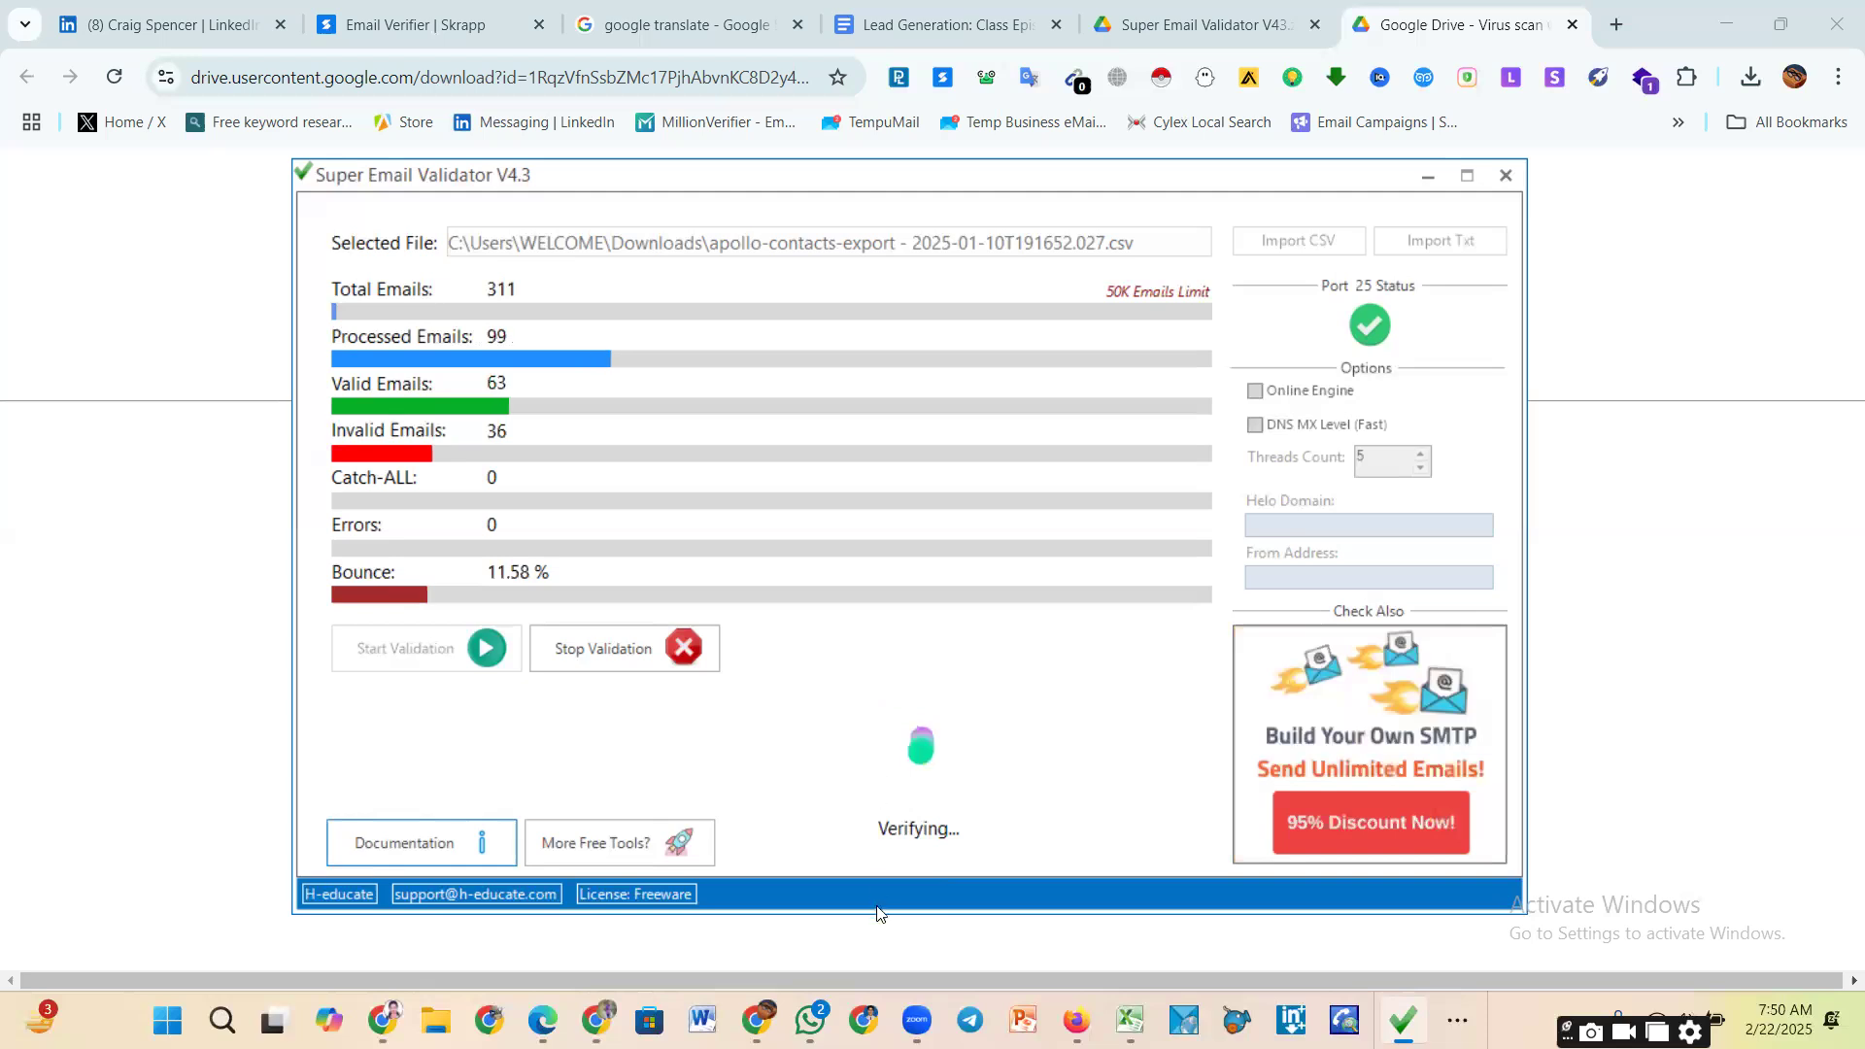
mouse_move(812, 1016)
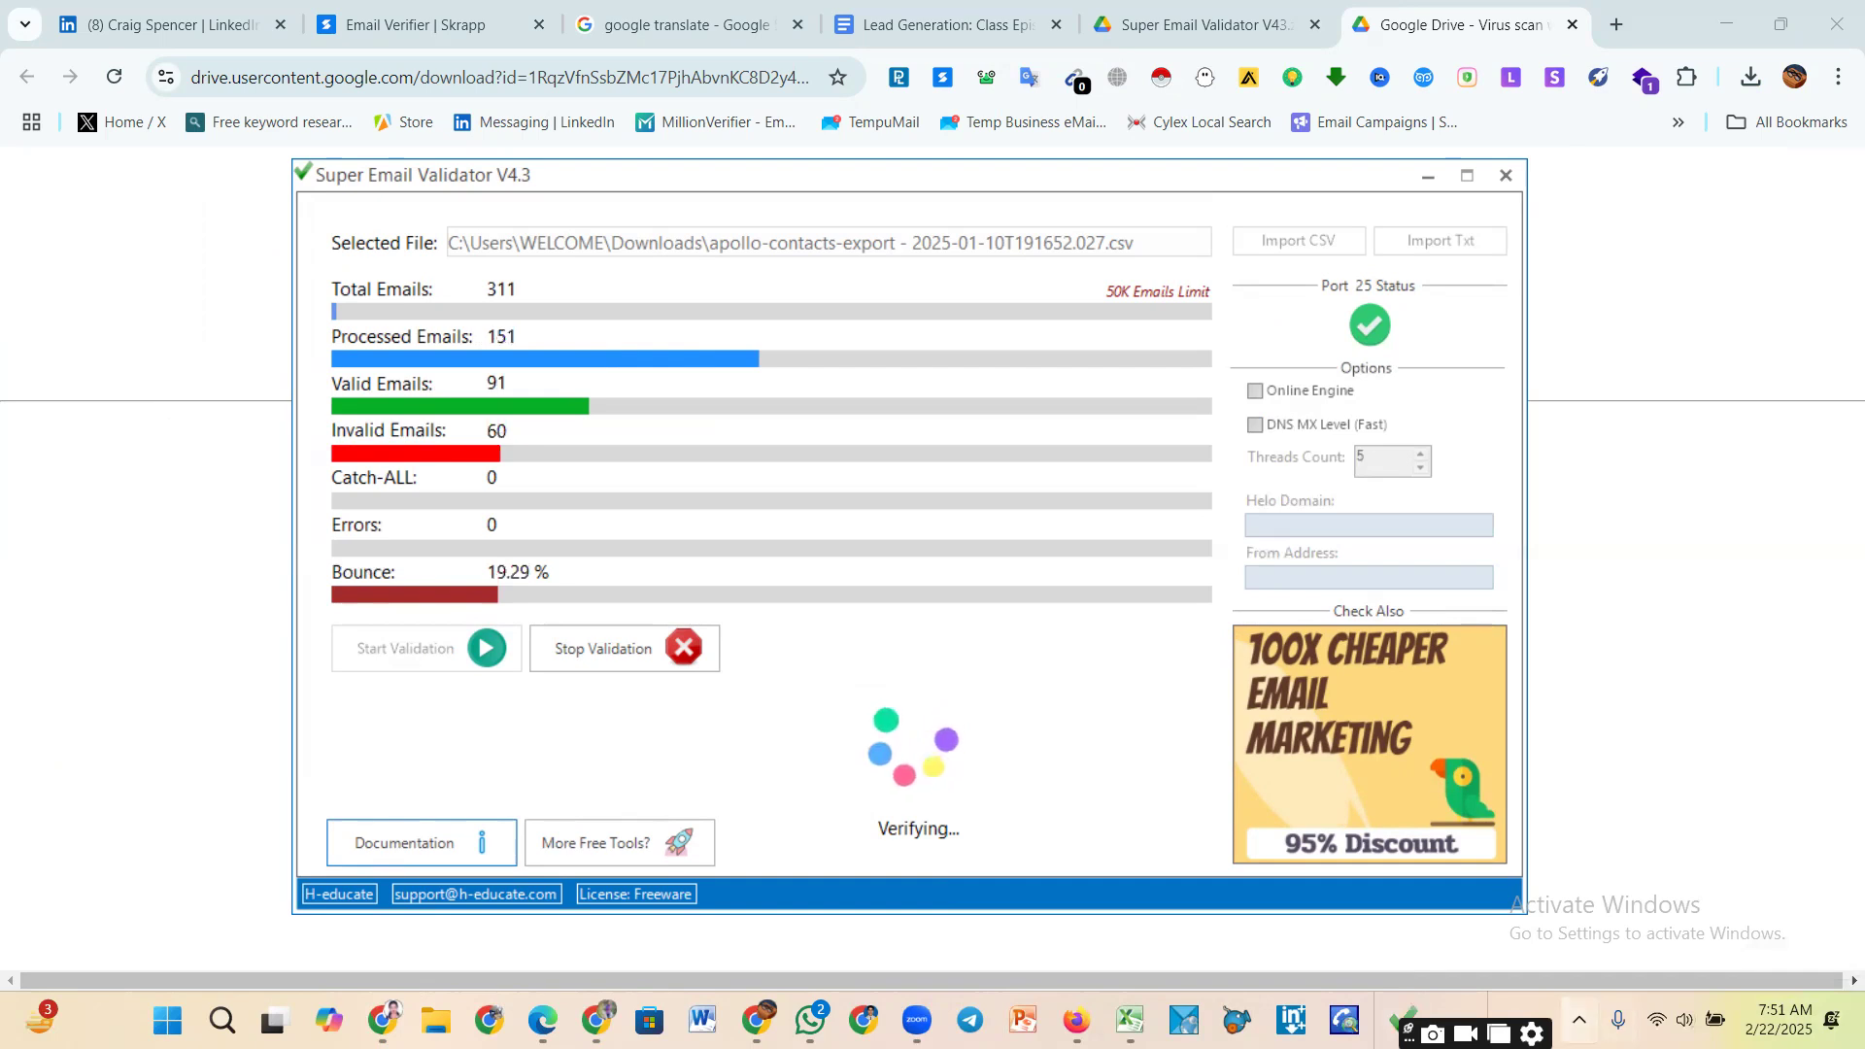
Step: Capture the screen area around the 50K Emails Limit label and discard the capture
left_click(1580, 1020)
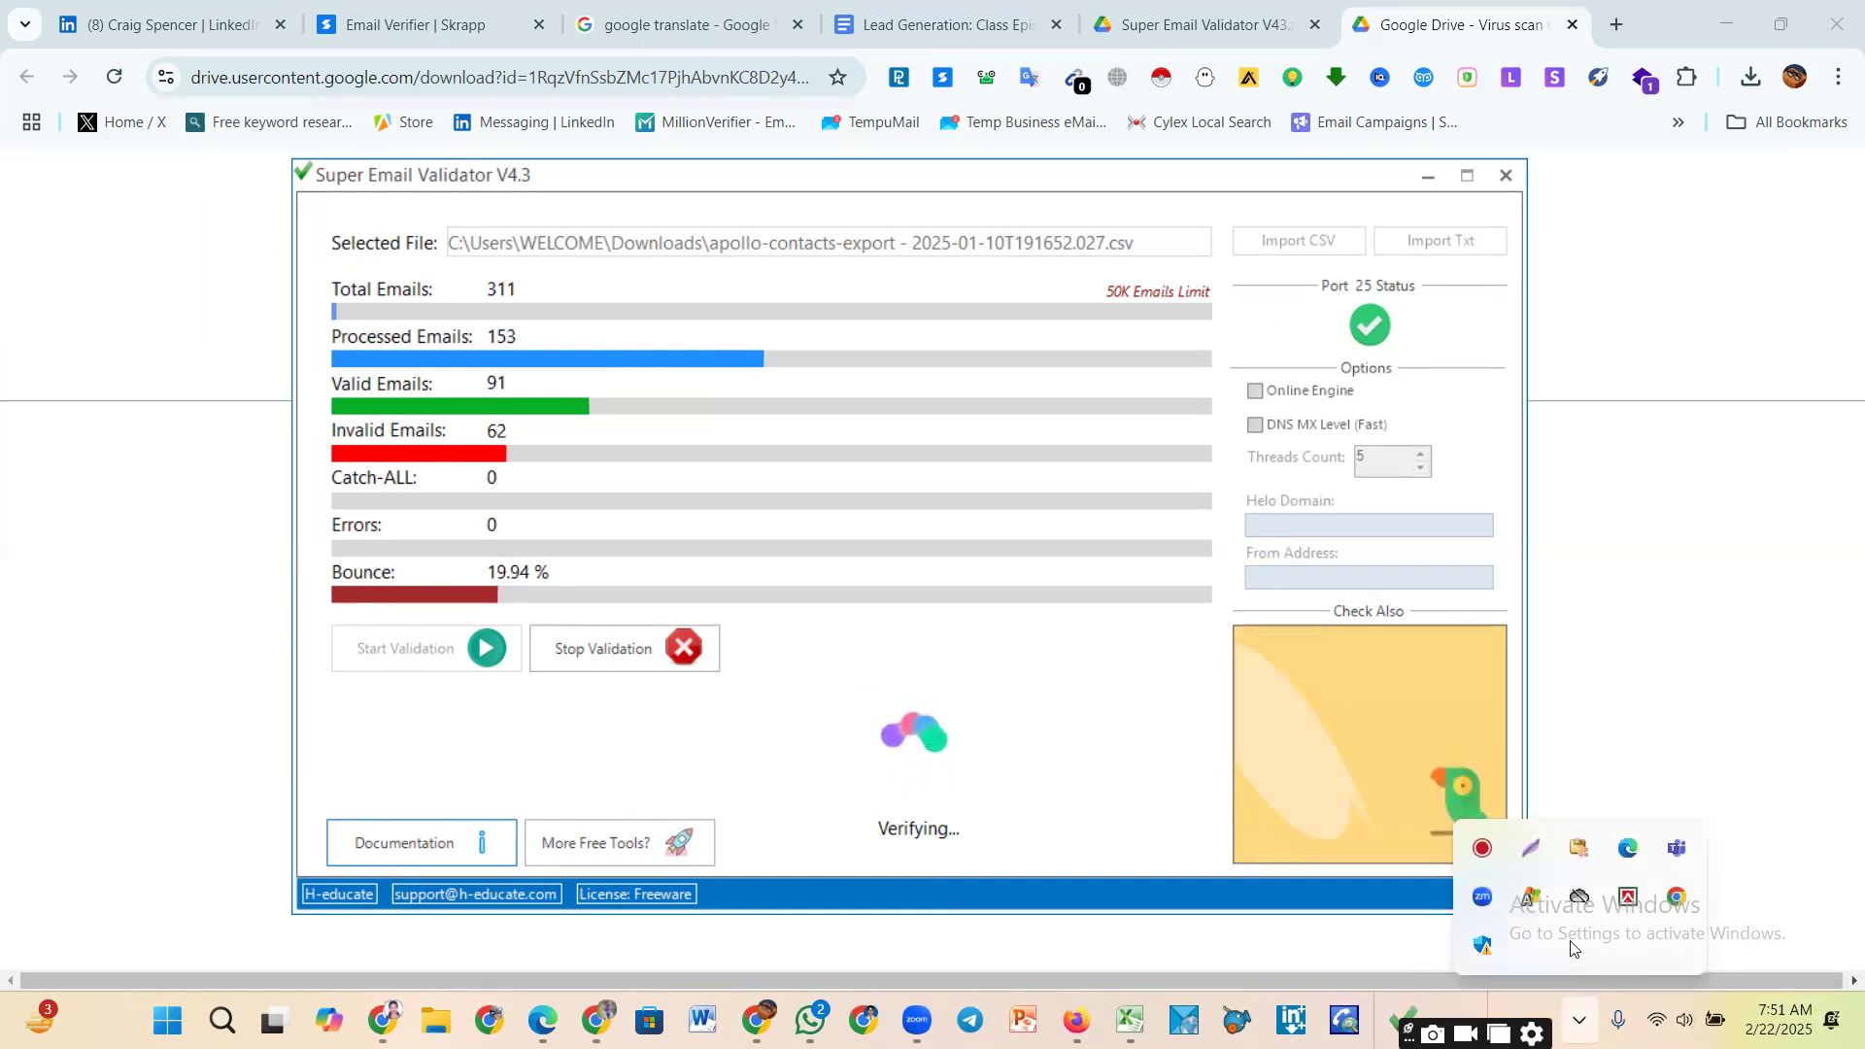
left_click(1533, 853)
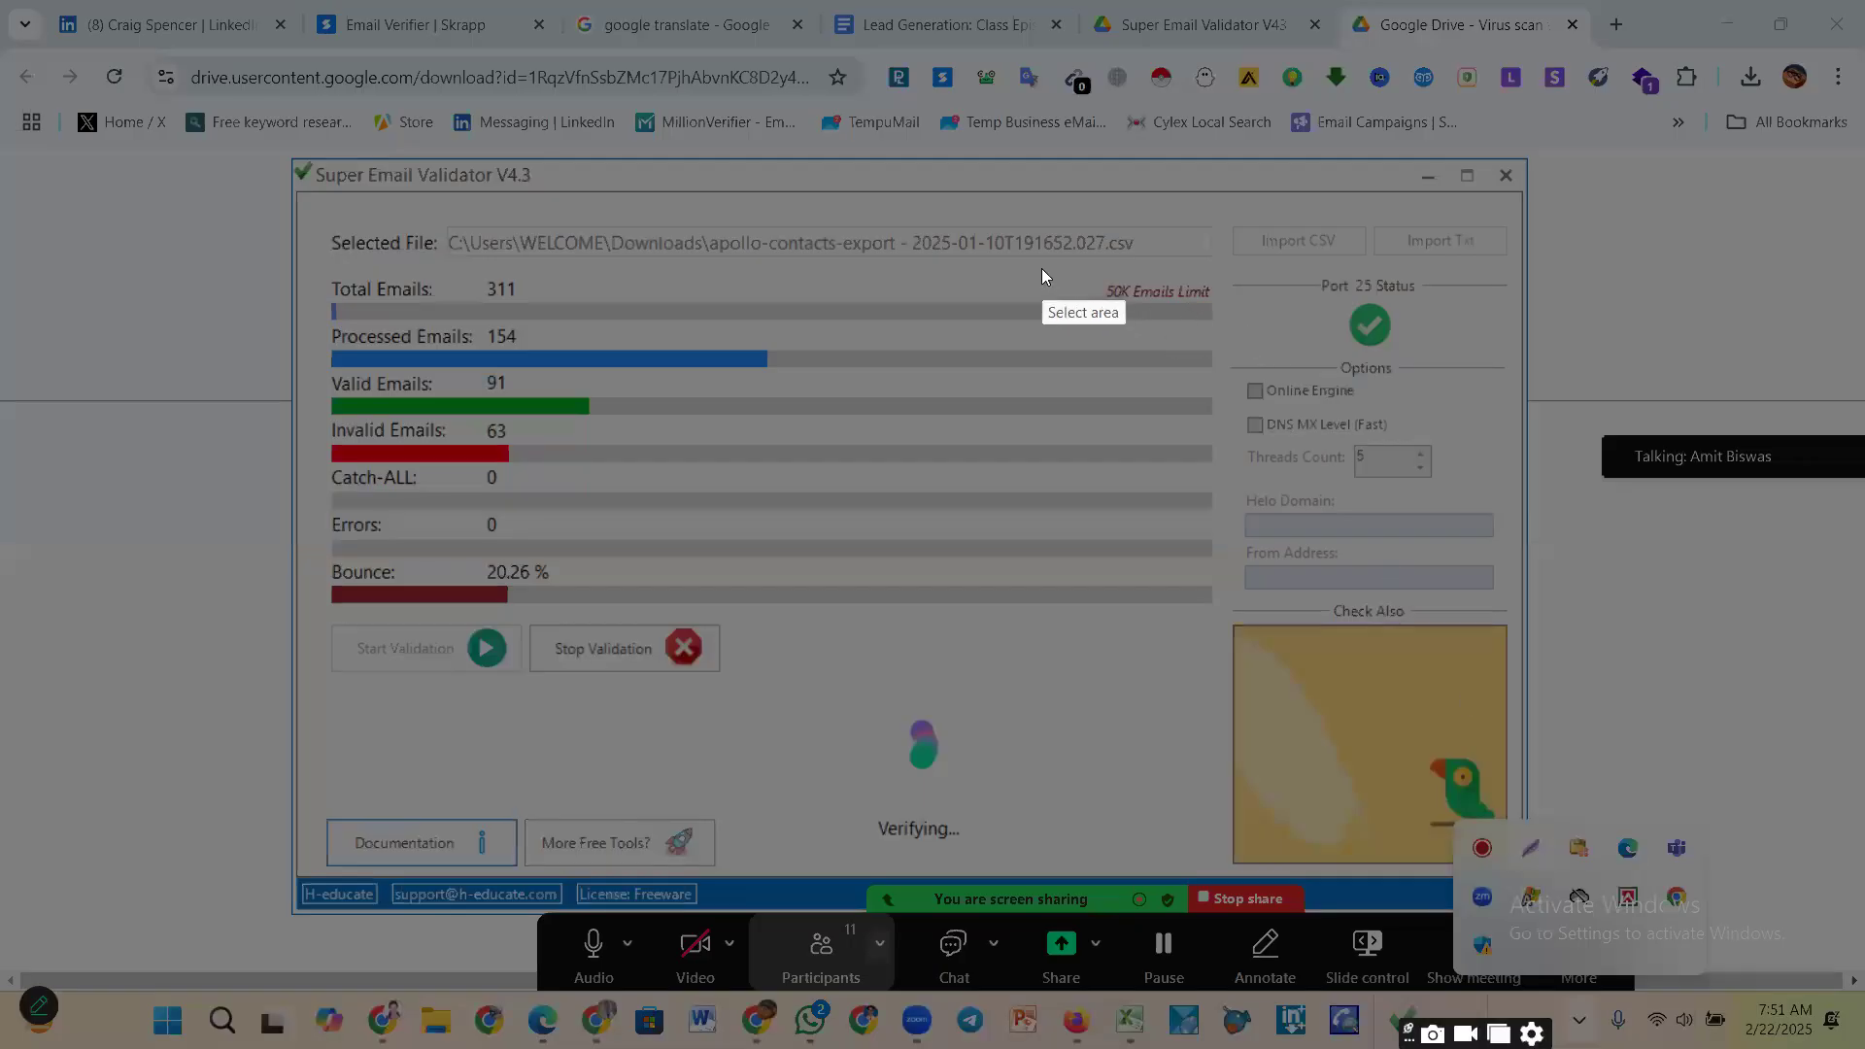
left_click_drag(1054, 268, 1252, 355)
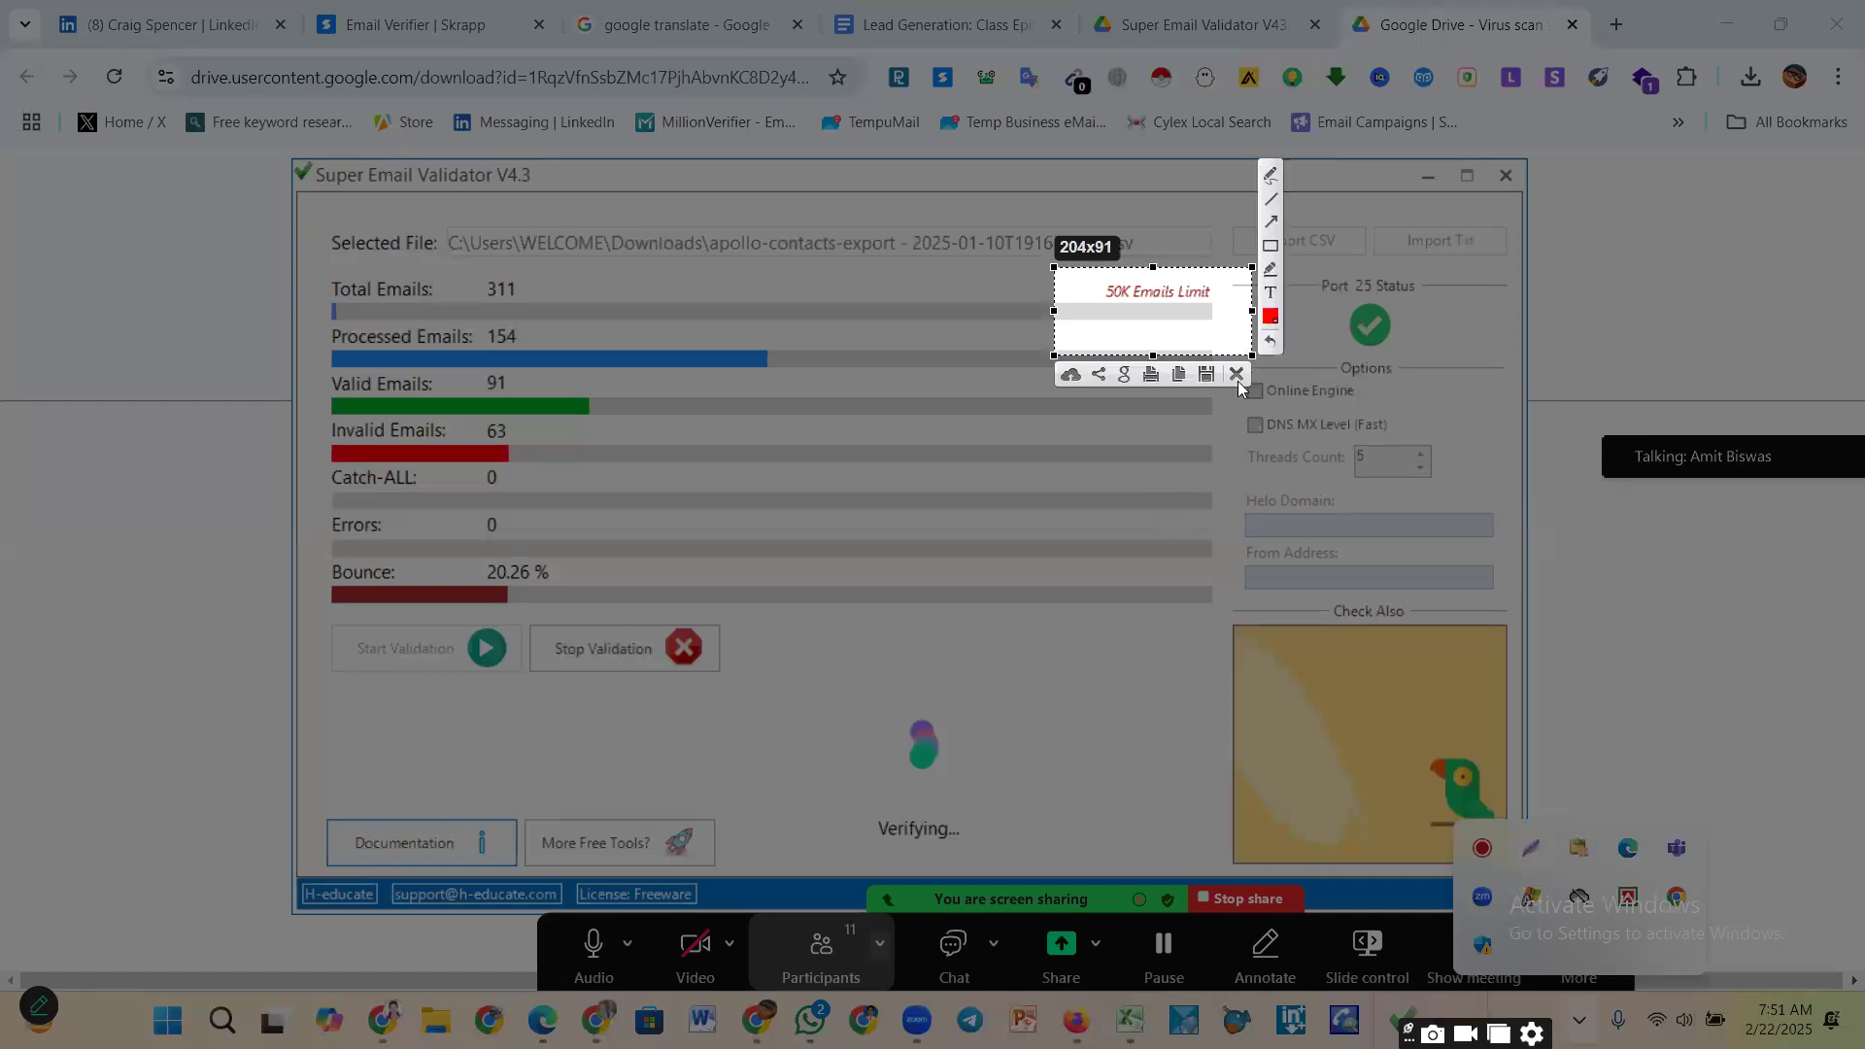
left_click(1272, 224)
mouse_move(1043, 504)
left_mouse_down()
mouse_move(1117, 313)
mouse_move(1138, 310)
left_mouse_up()
left_click(1237, 375)
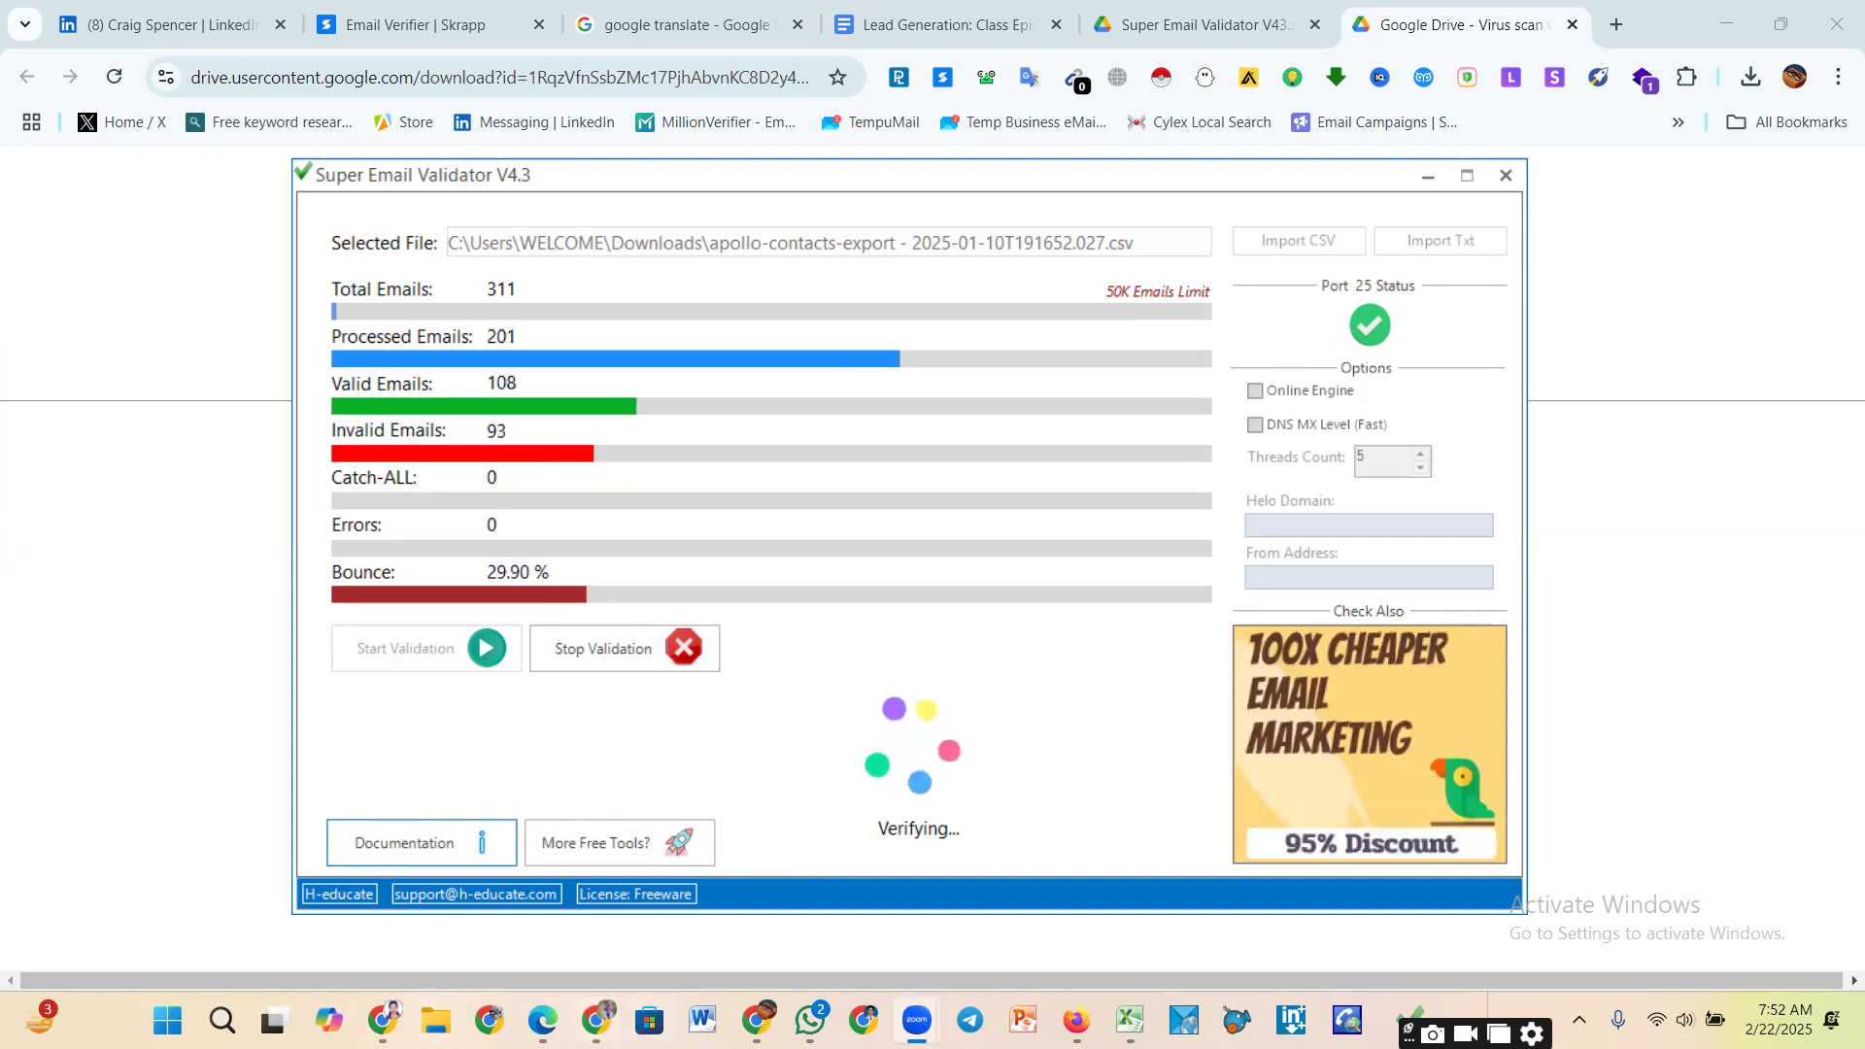
Step: Dismiss the validation completion message, open the list of validated emails and review the verification results
mouse_move(787, 1011)
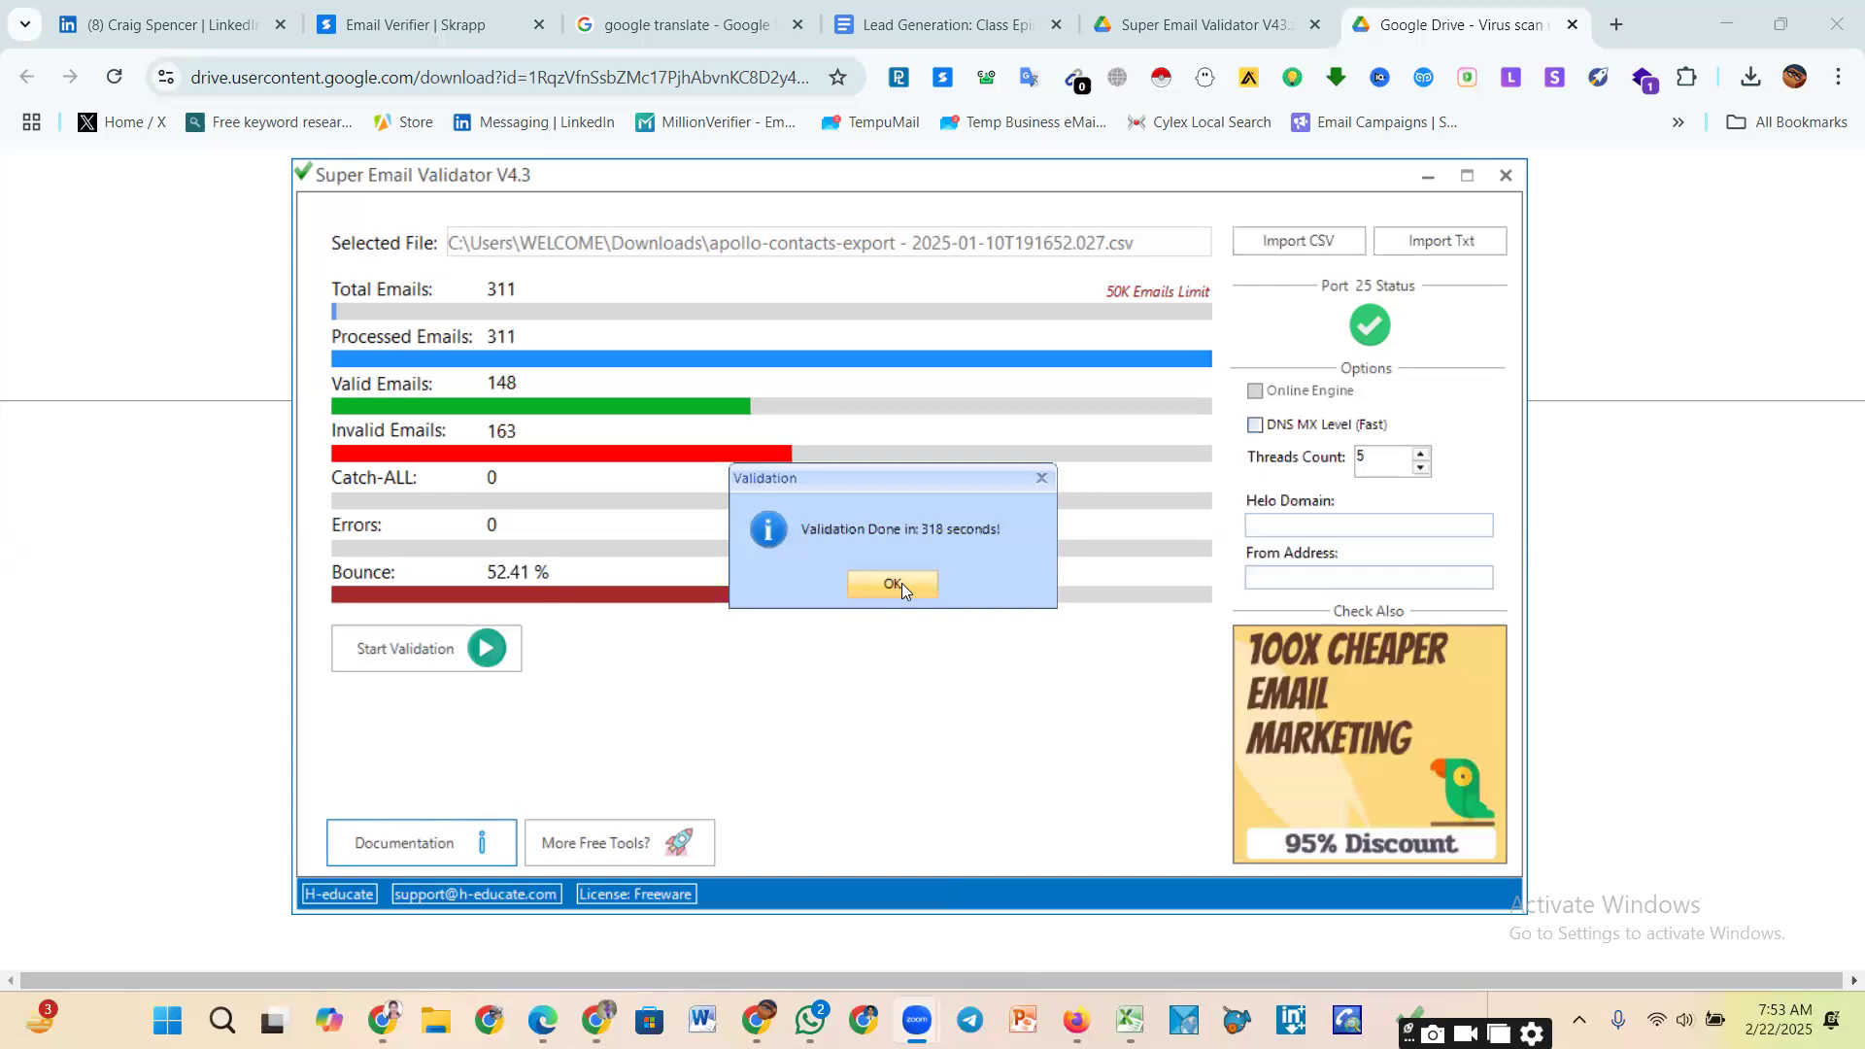
left_click(902, 583)
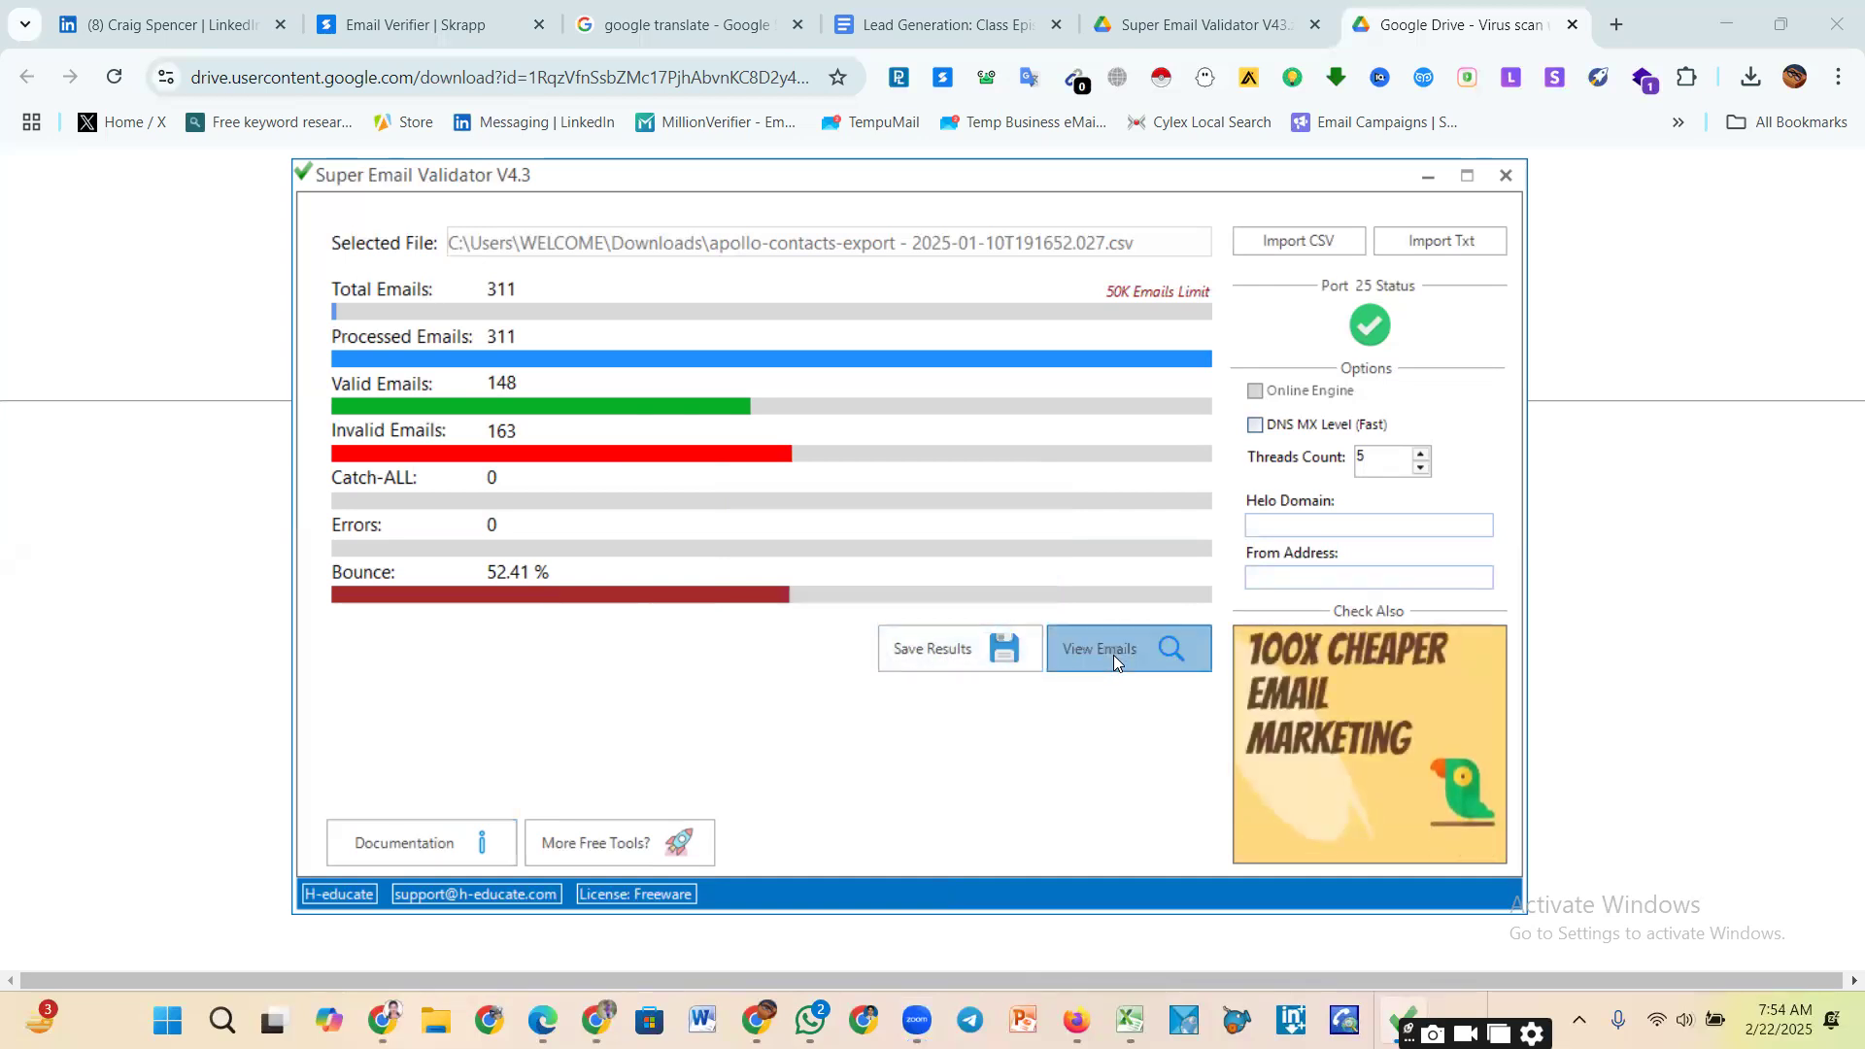
left_click(1069, 645)
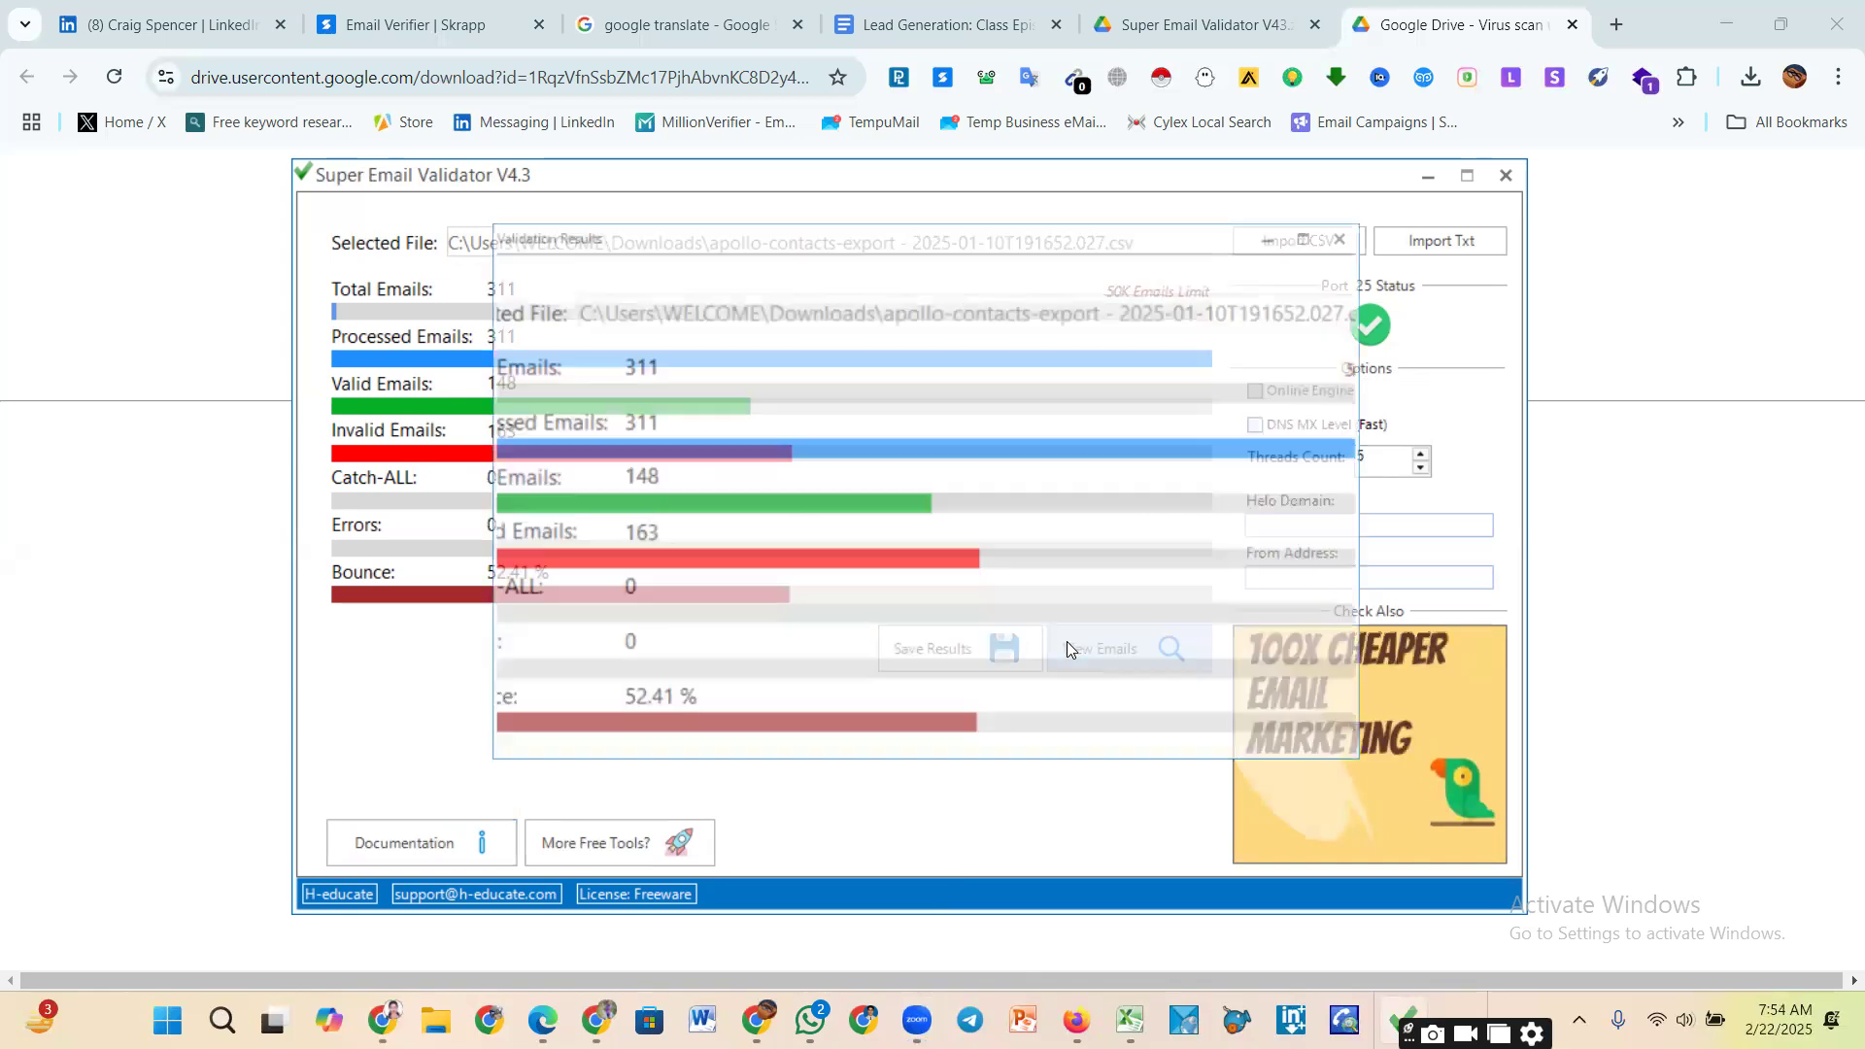
scroll(896, 449, "down", 15)
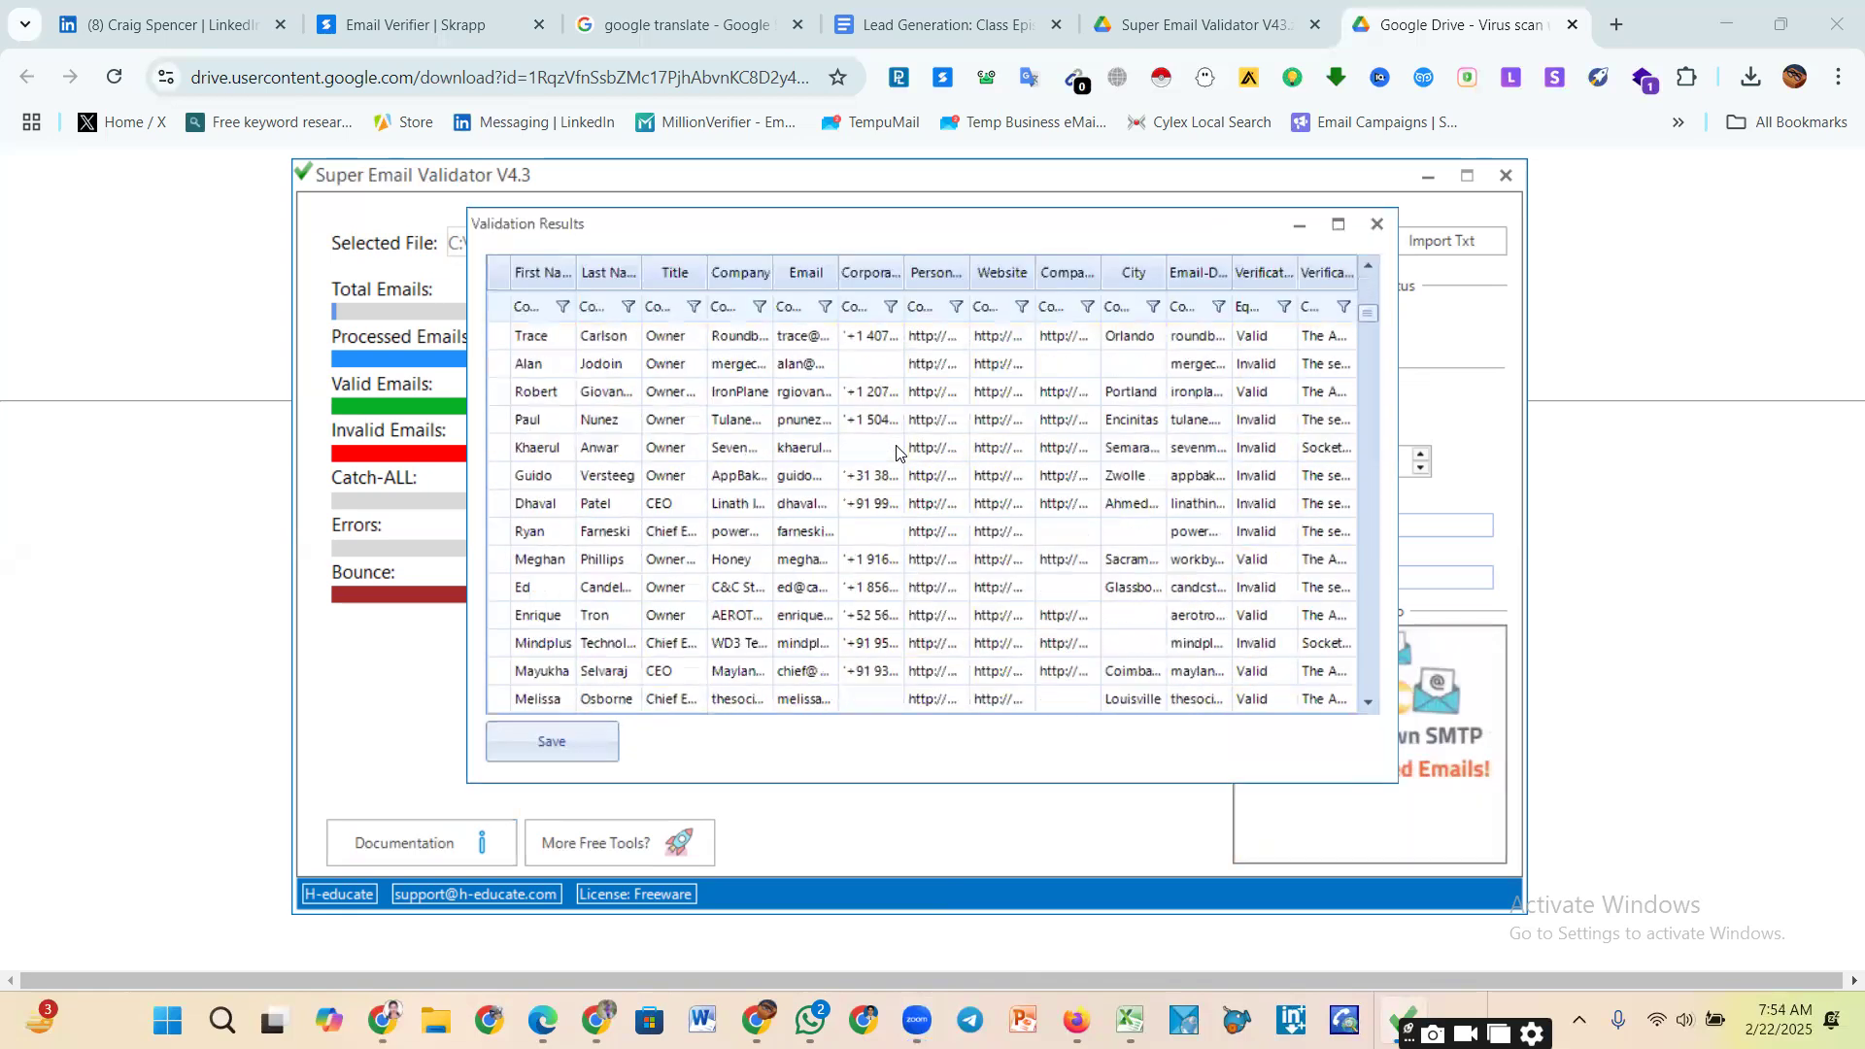
scroll(896, 453, "down", 15)
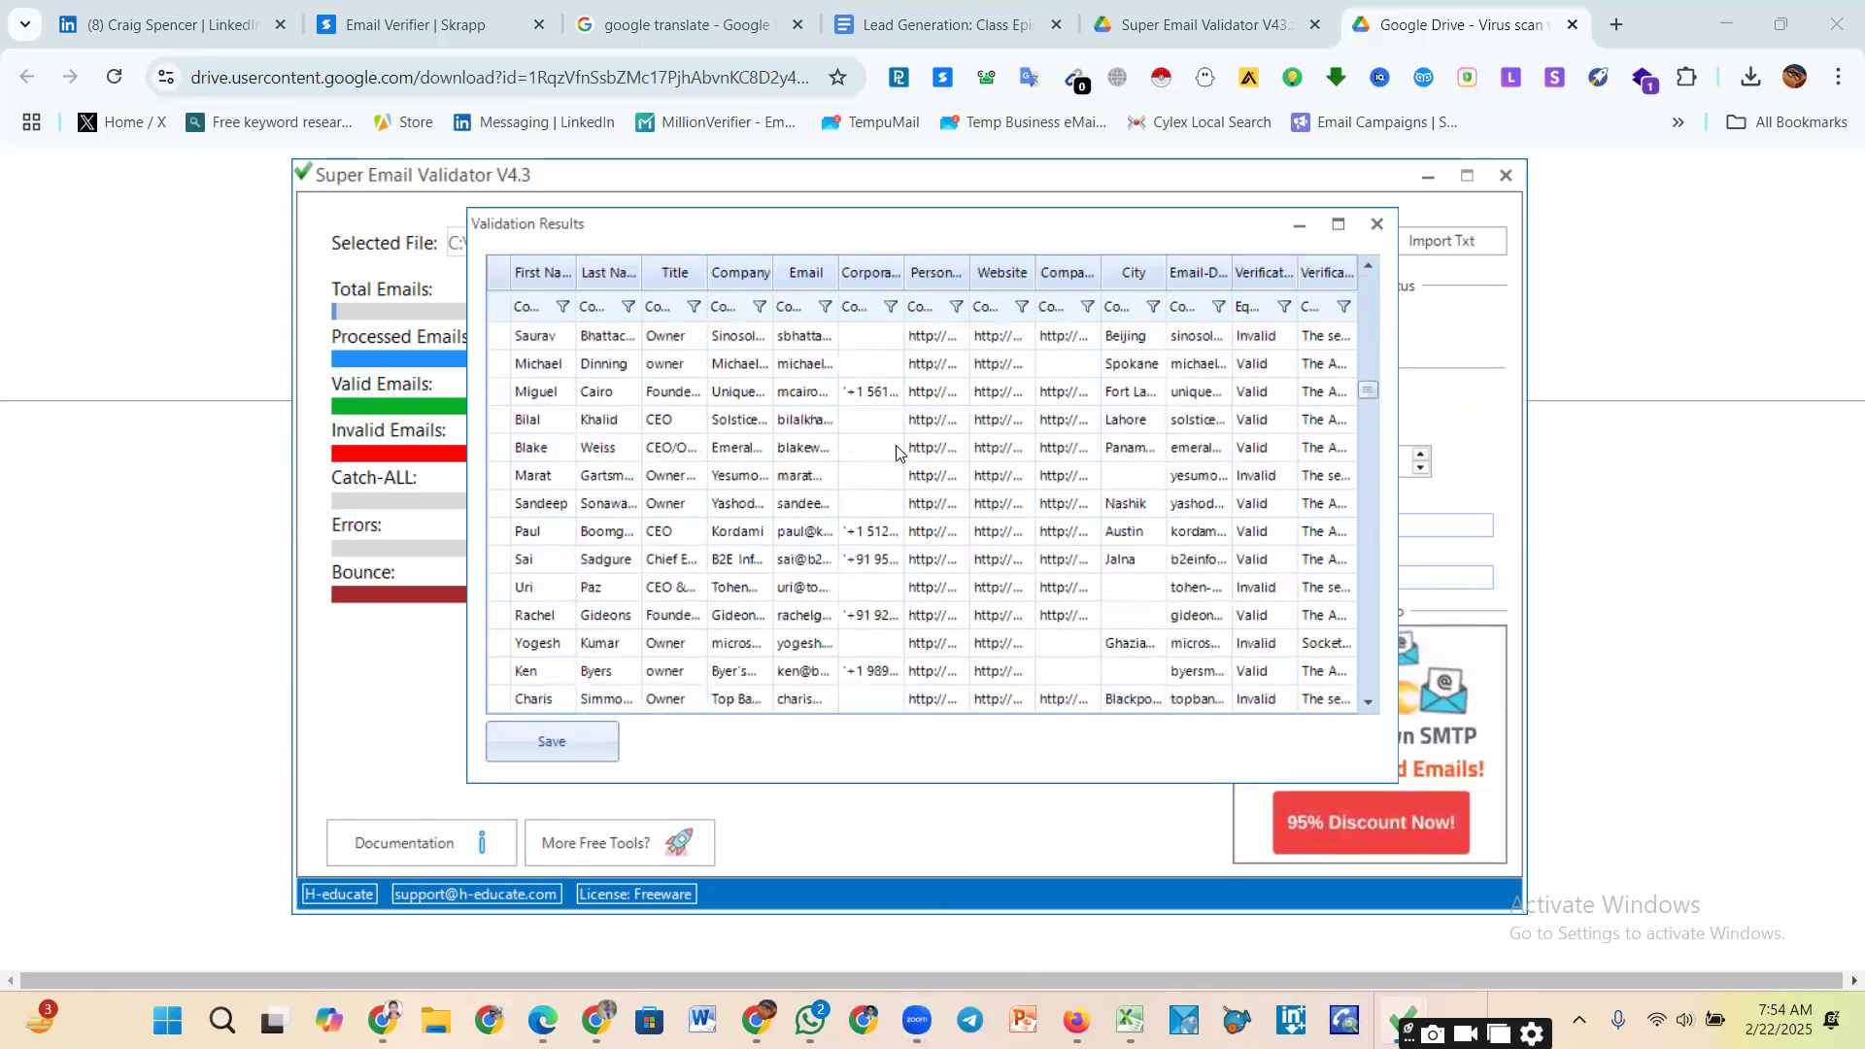
Step: Save the validation results as the CSV file All_Emails_List1122 in the Work folder on New Volume (G:)
left_click(552, 741)
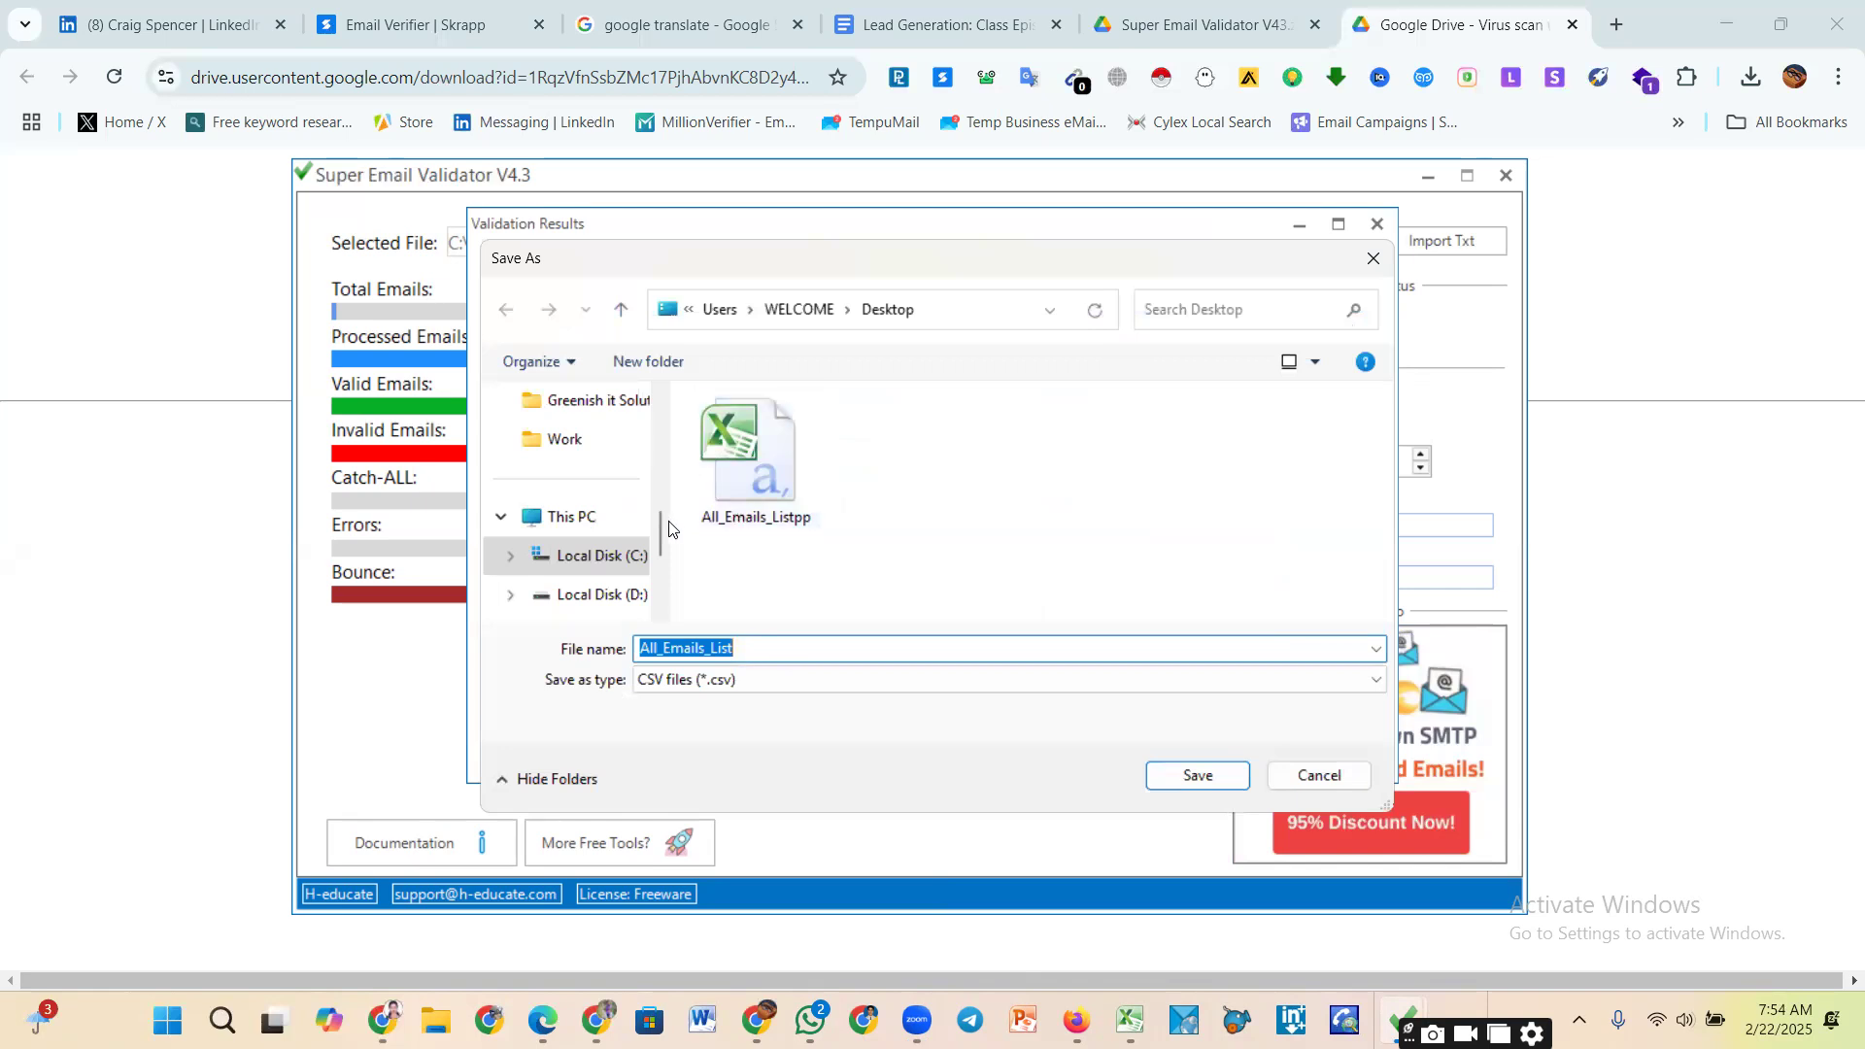
mouse_move(660, 535)
left_mouse_down()
mouse_move(661, 470)
mouse_move(653, 503)
left_mouse_up()
left_click(589, 552)
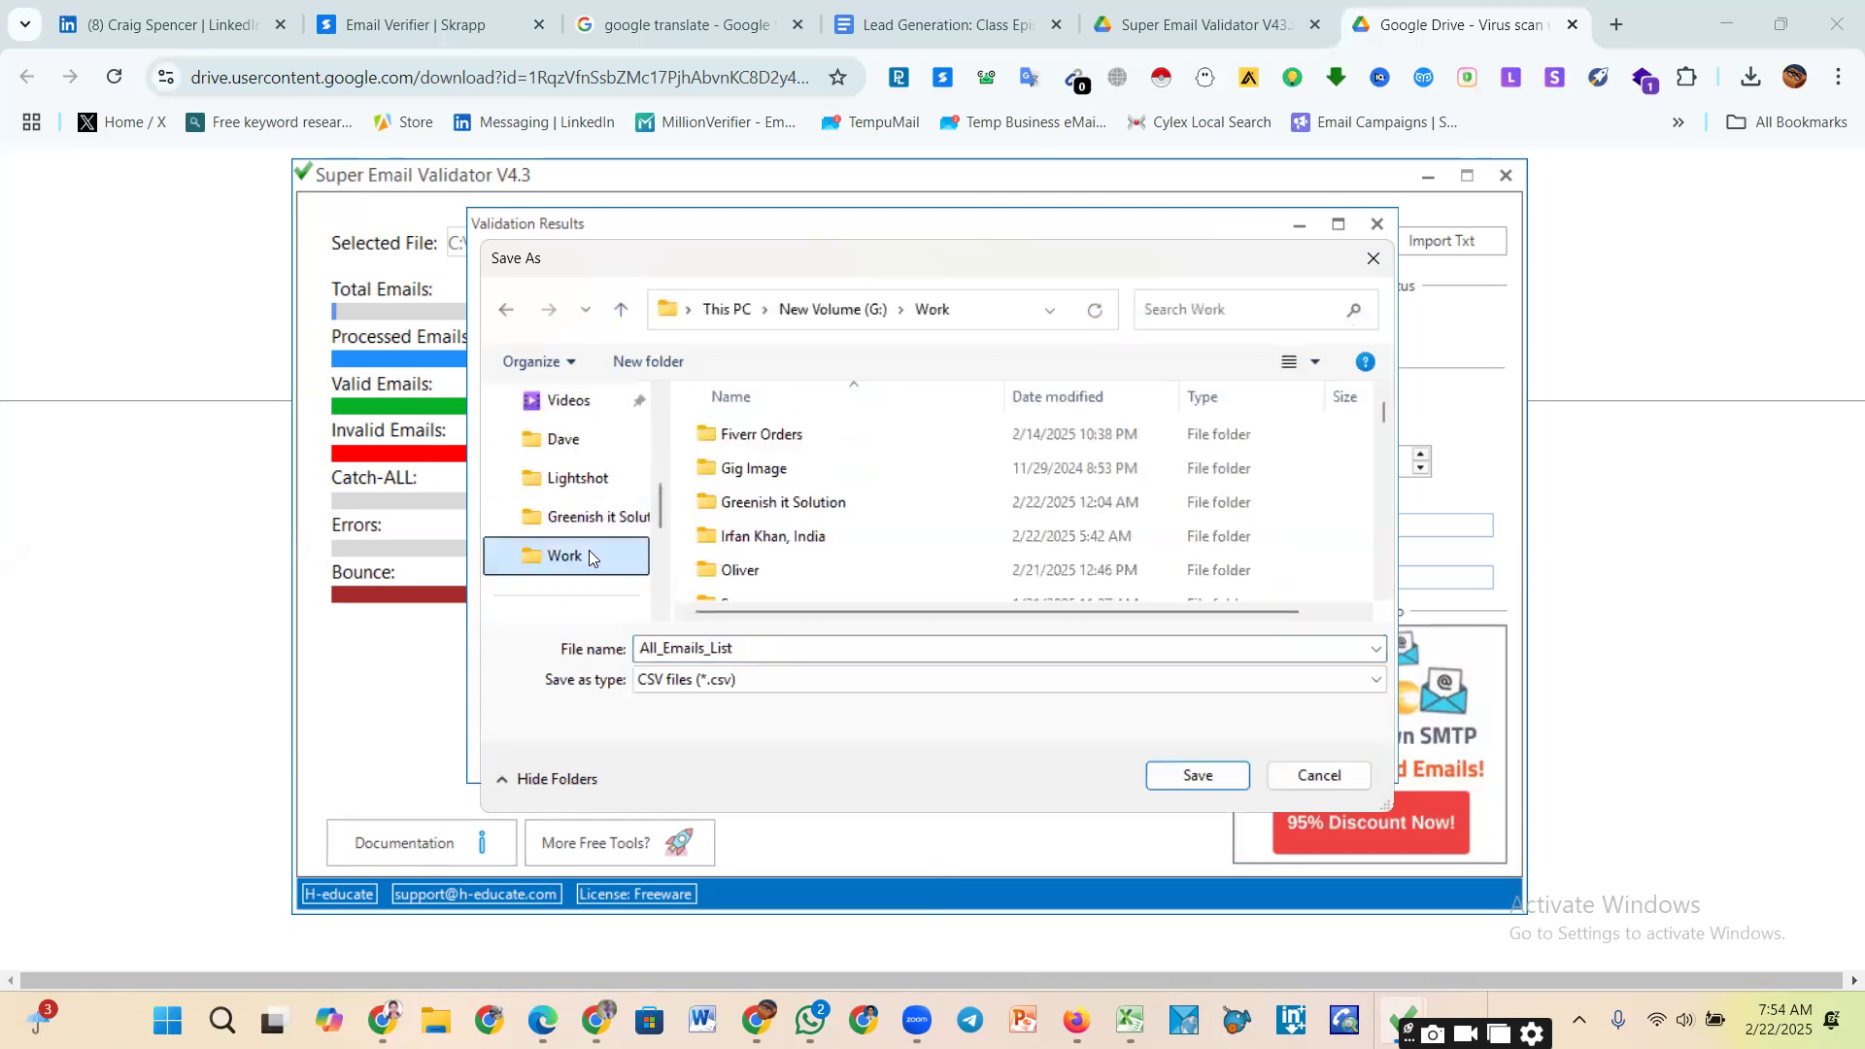
scroll(778, 476, "down", 15)
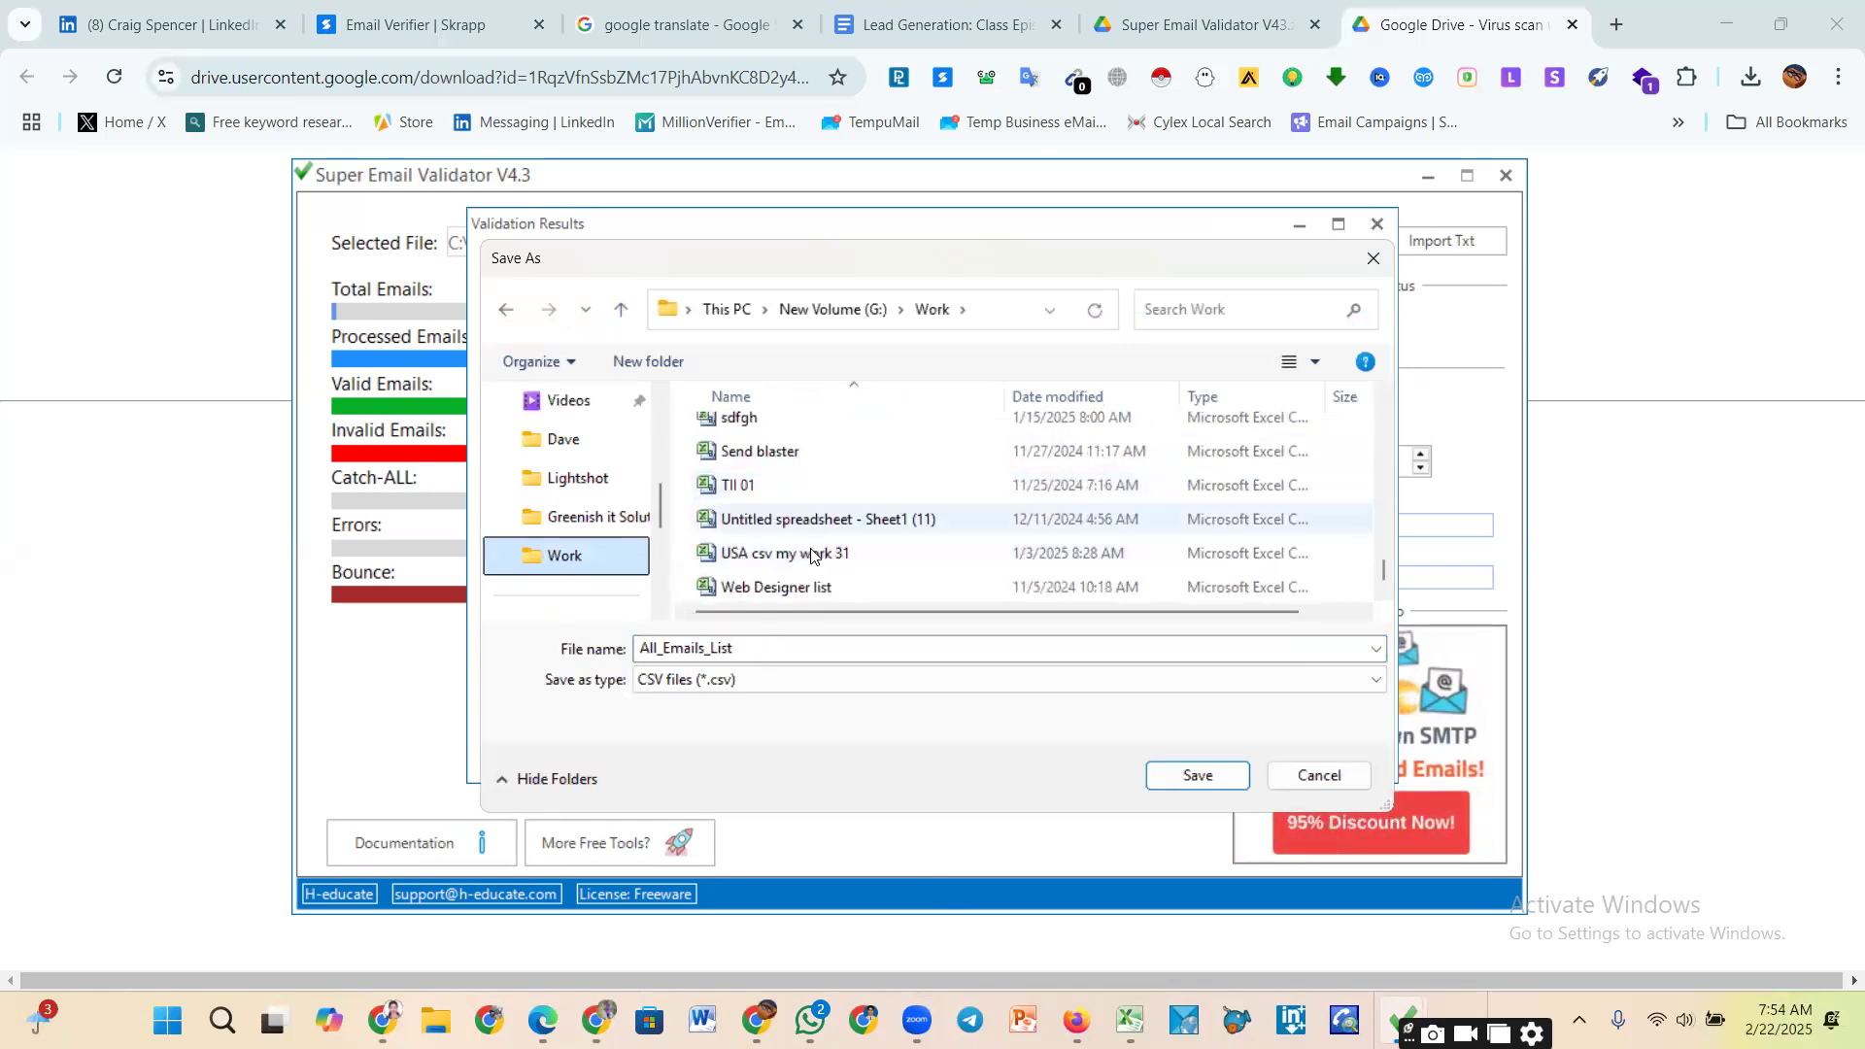
double_click(763, 645)
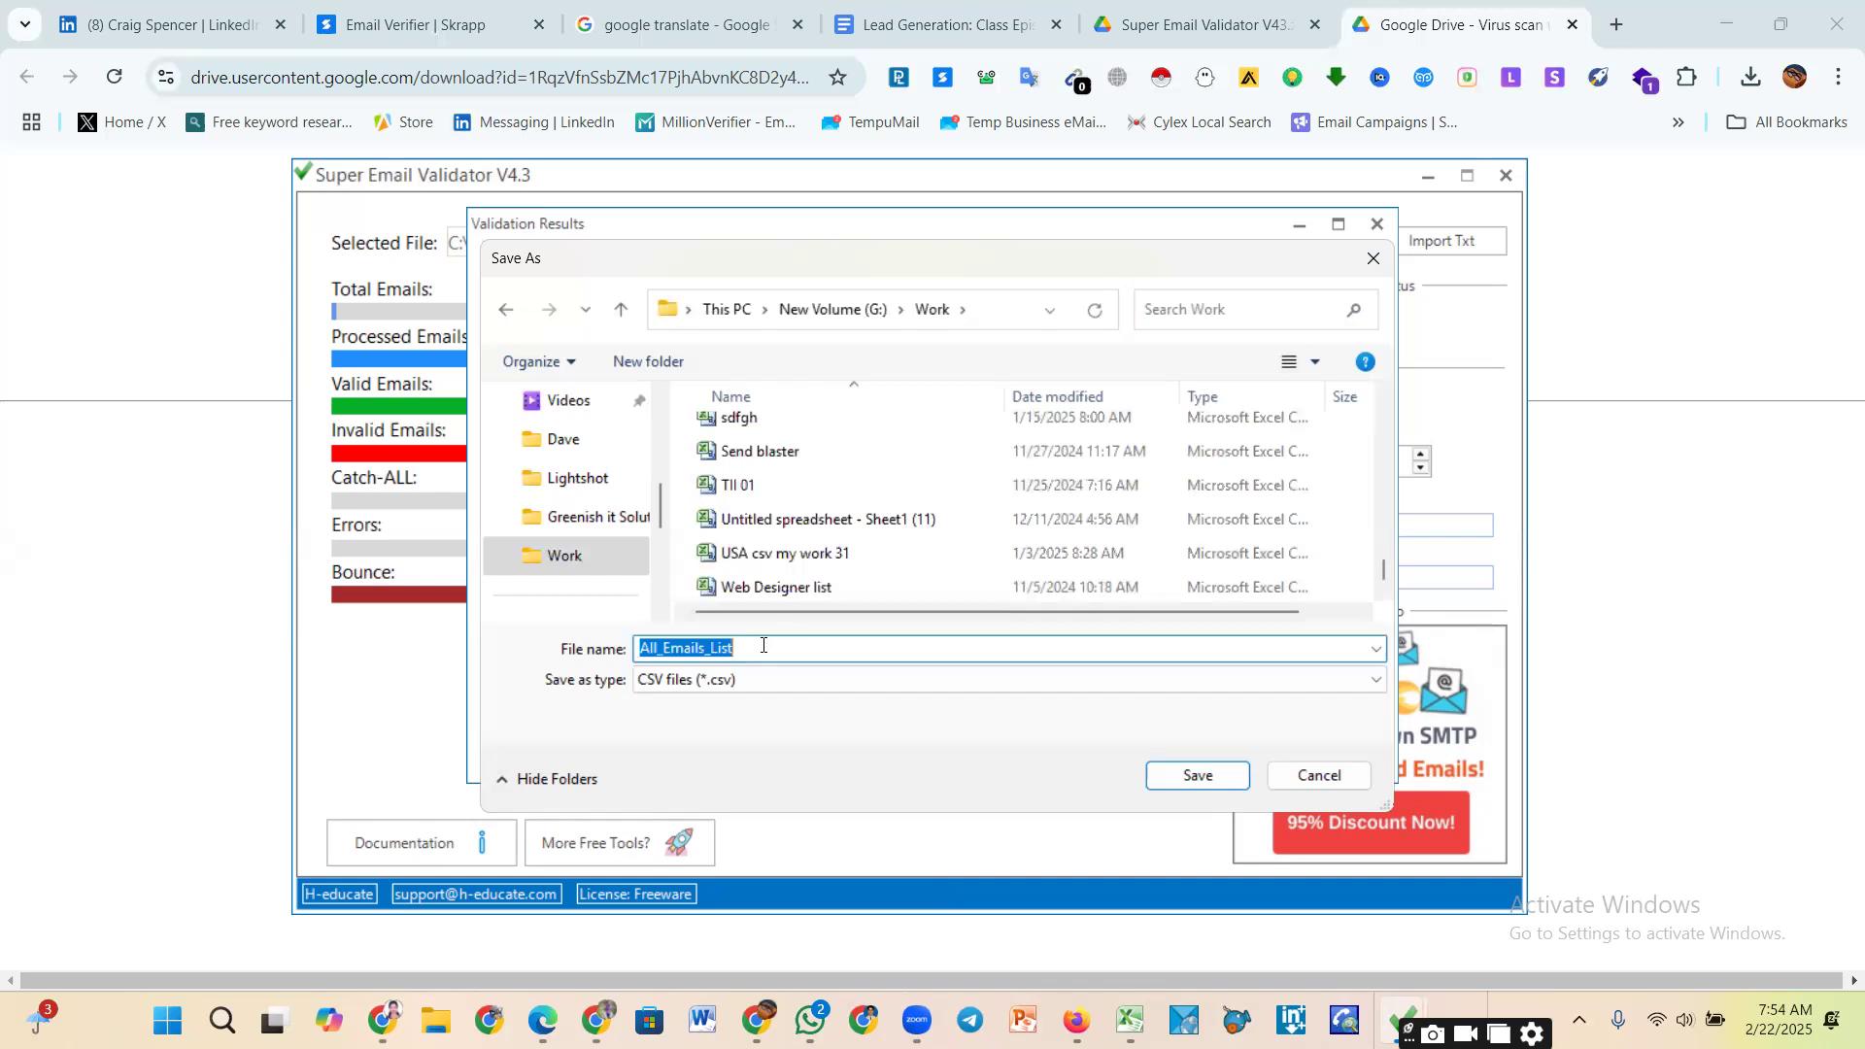
left_click(758, 645)
type("1122")
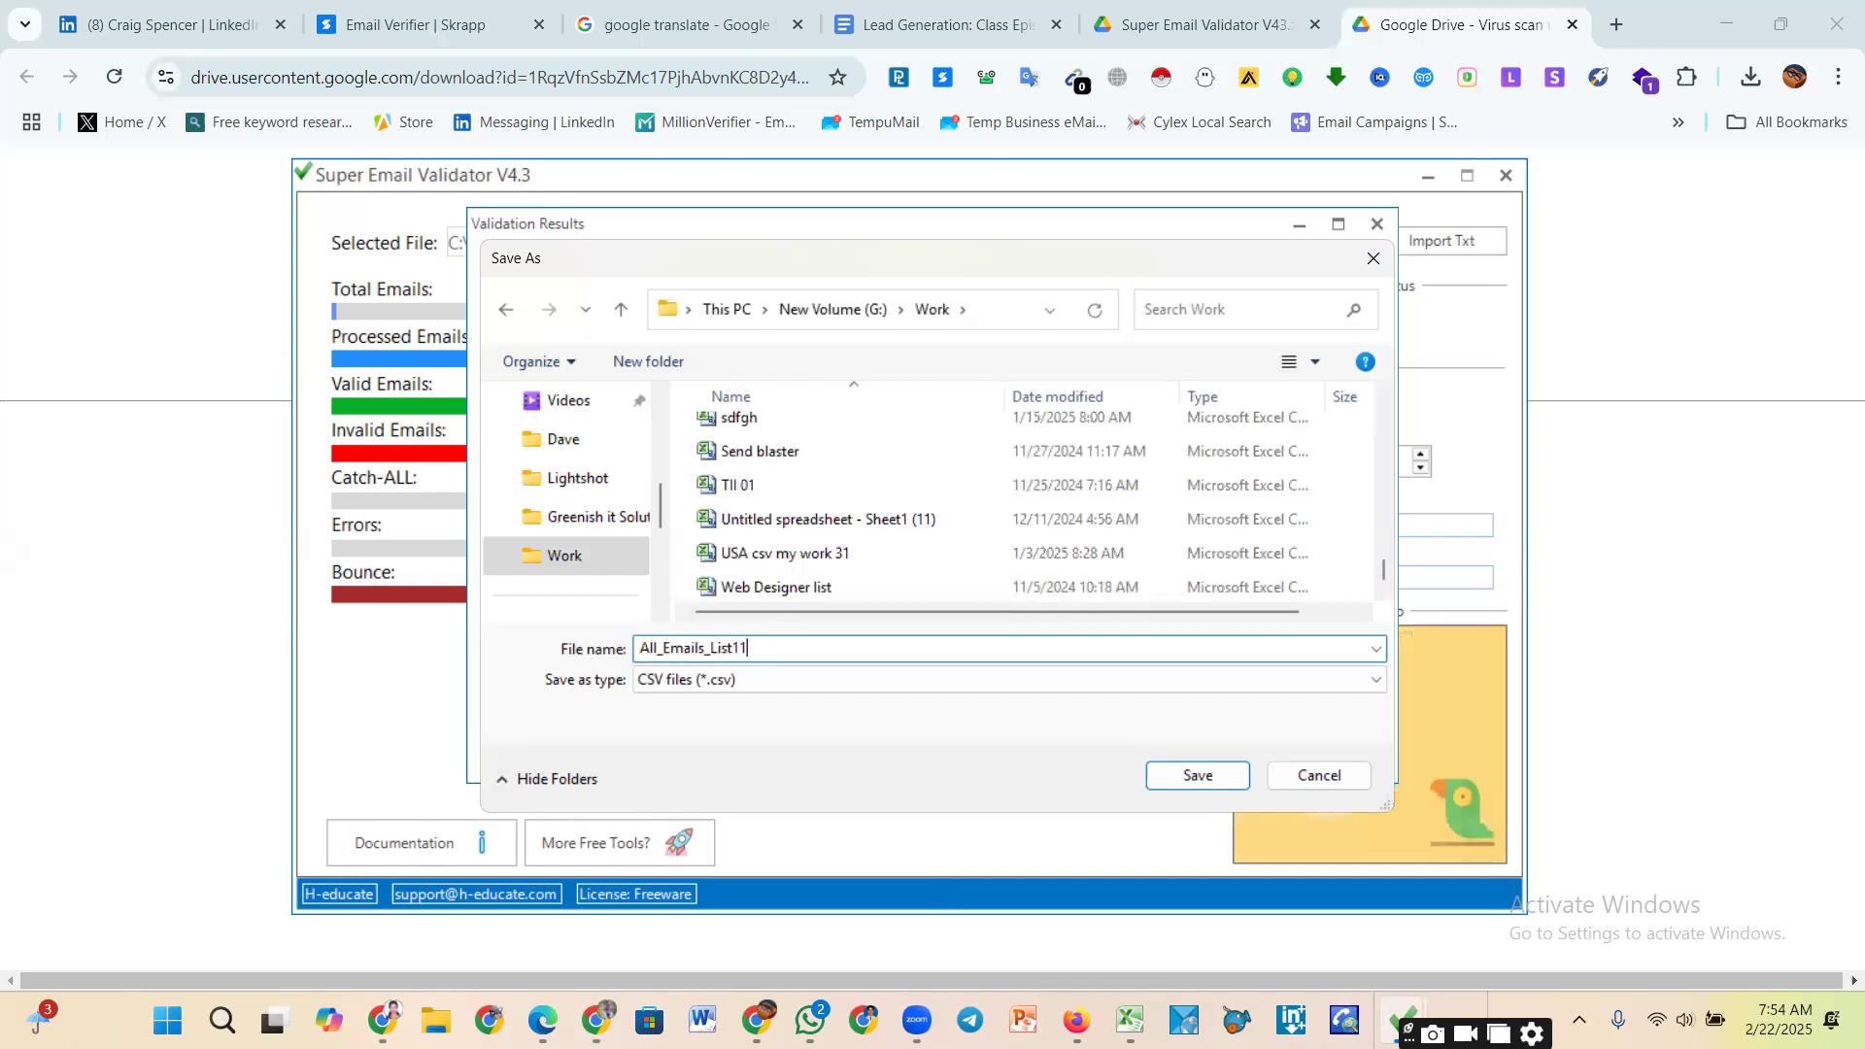
left_click(1200, 777)
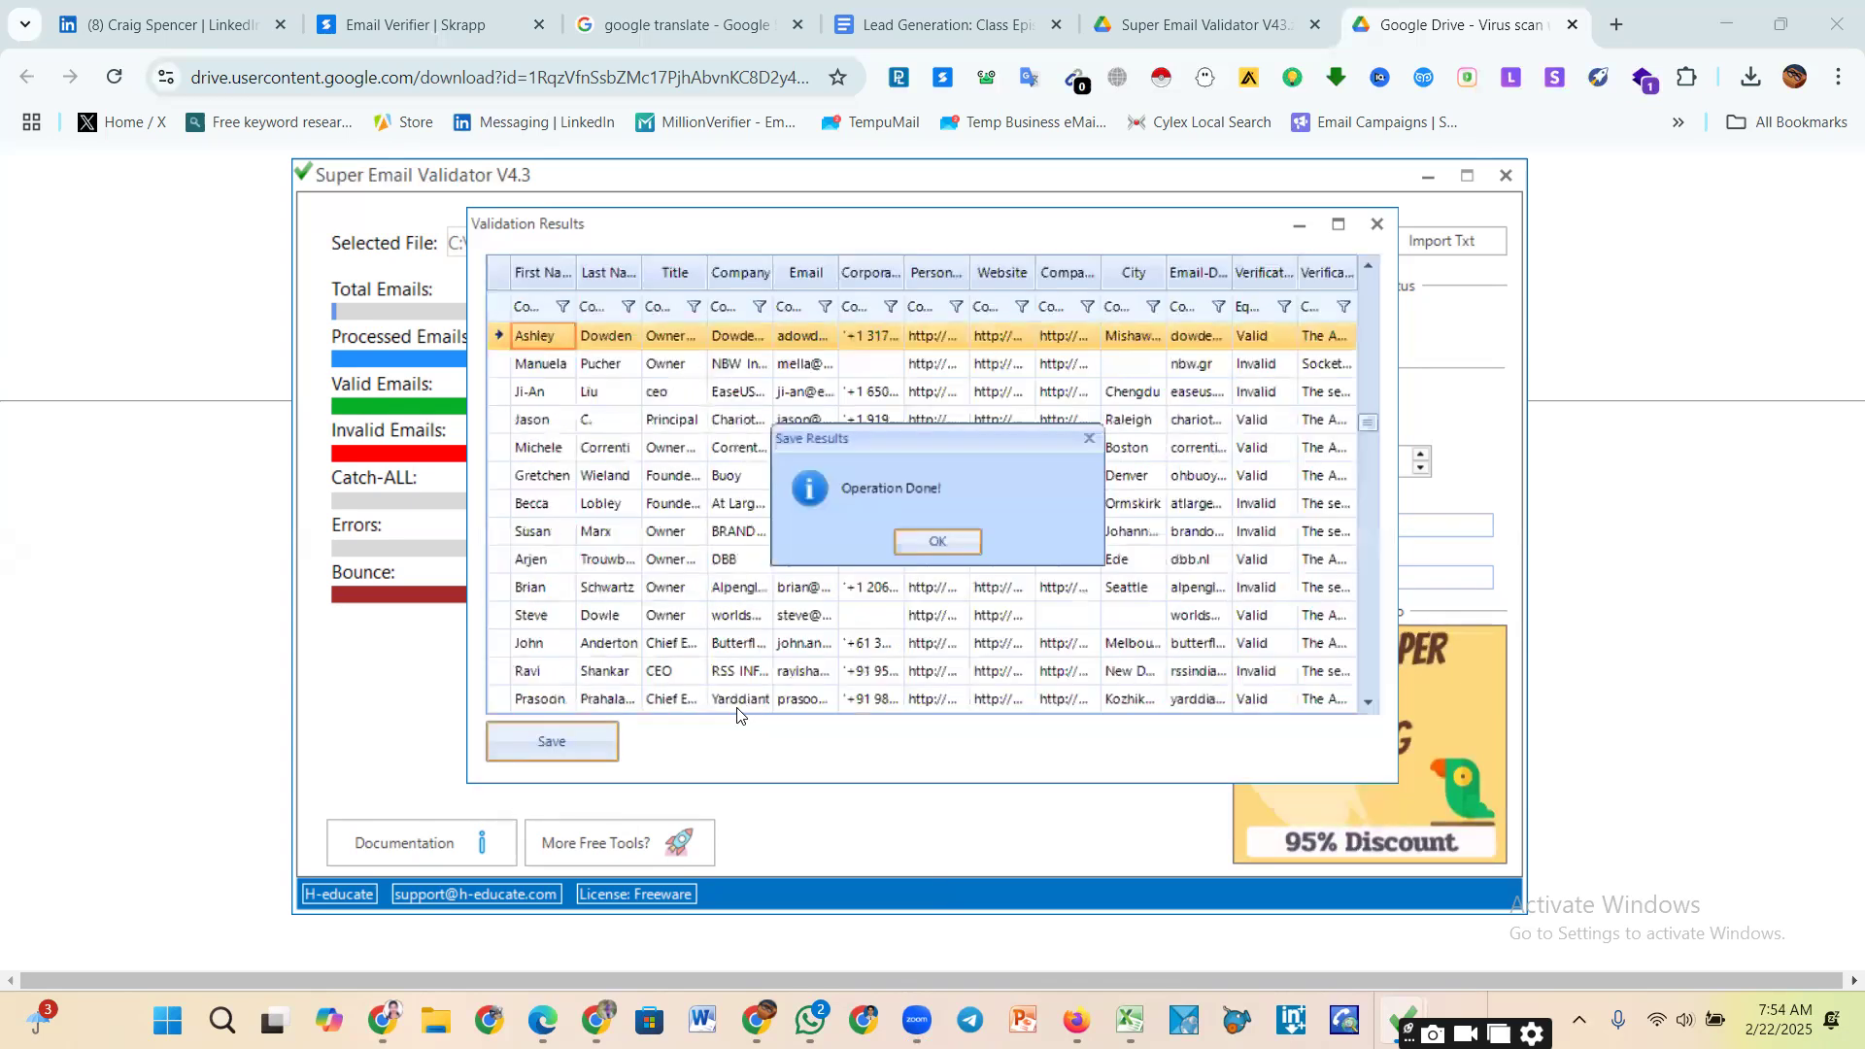
left_click(915, 548)
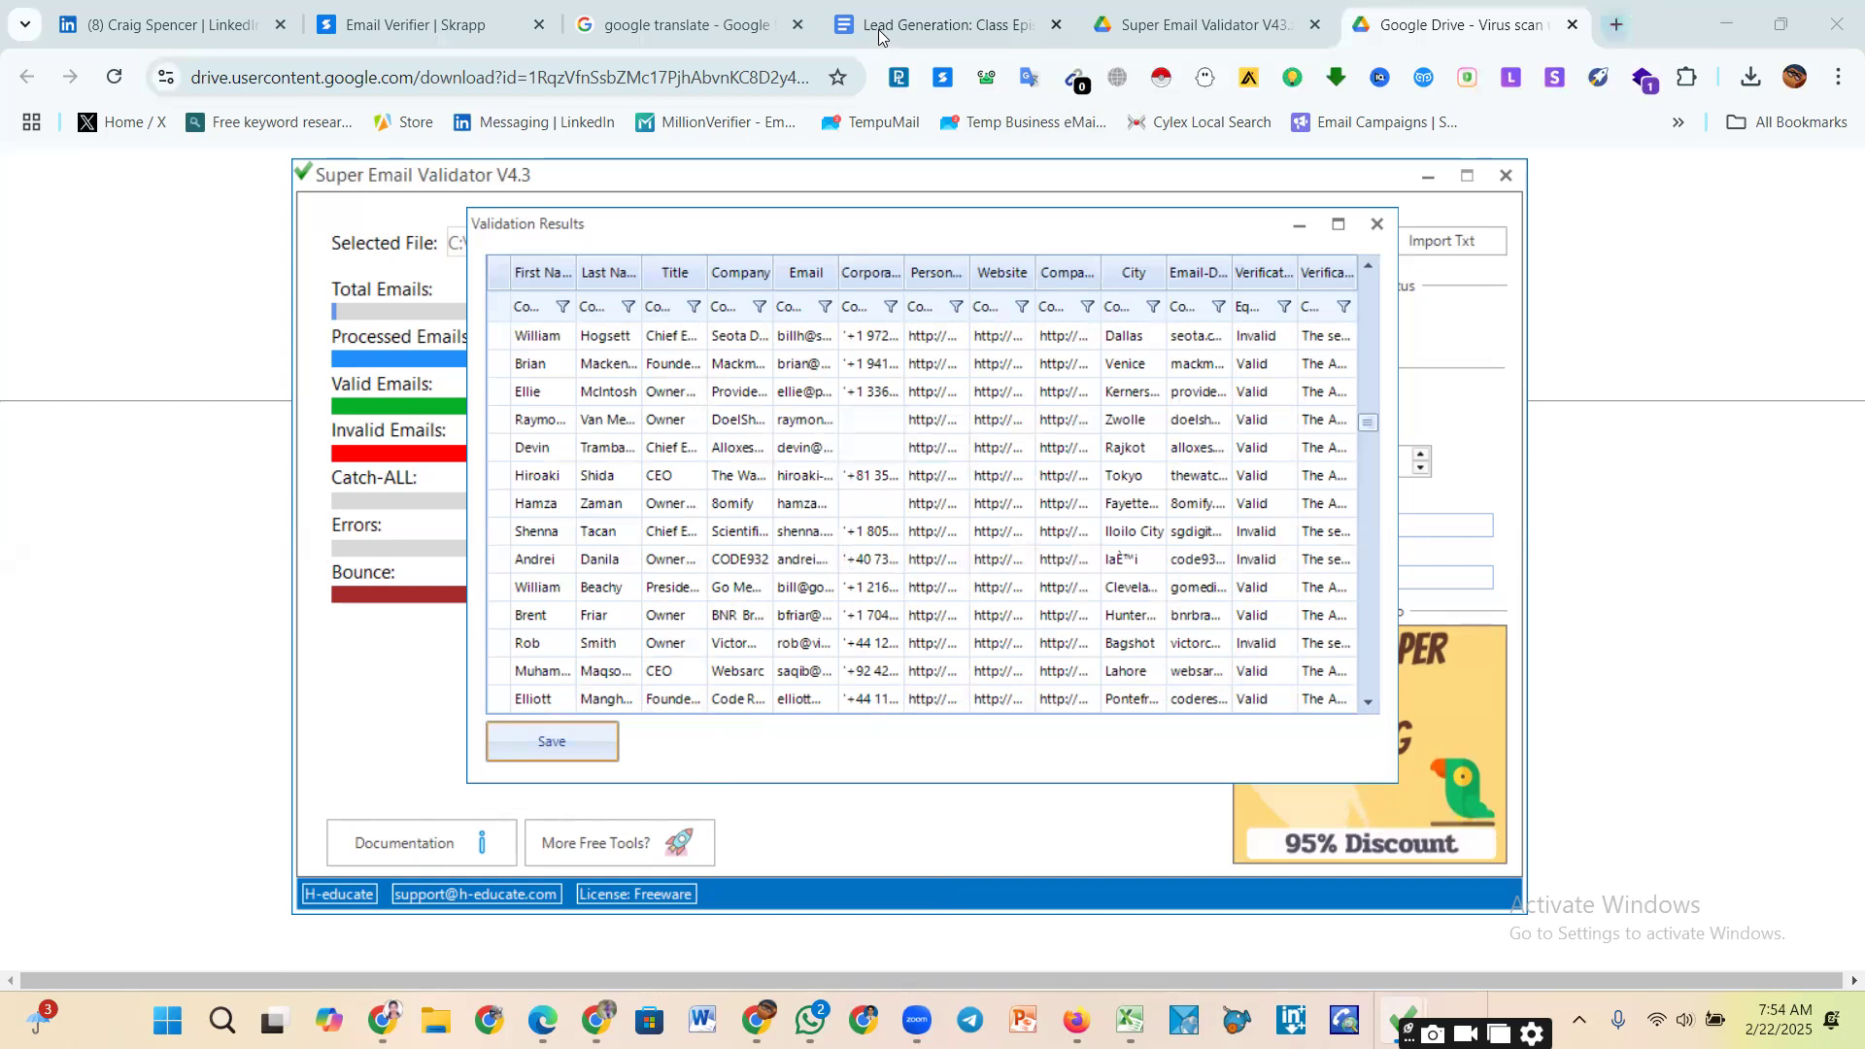
Step: Open Google Sheets in a new browser tab, minimize the Validation Results window and create a blank spreadsheet
left_click(1614, 24)
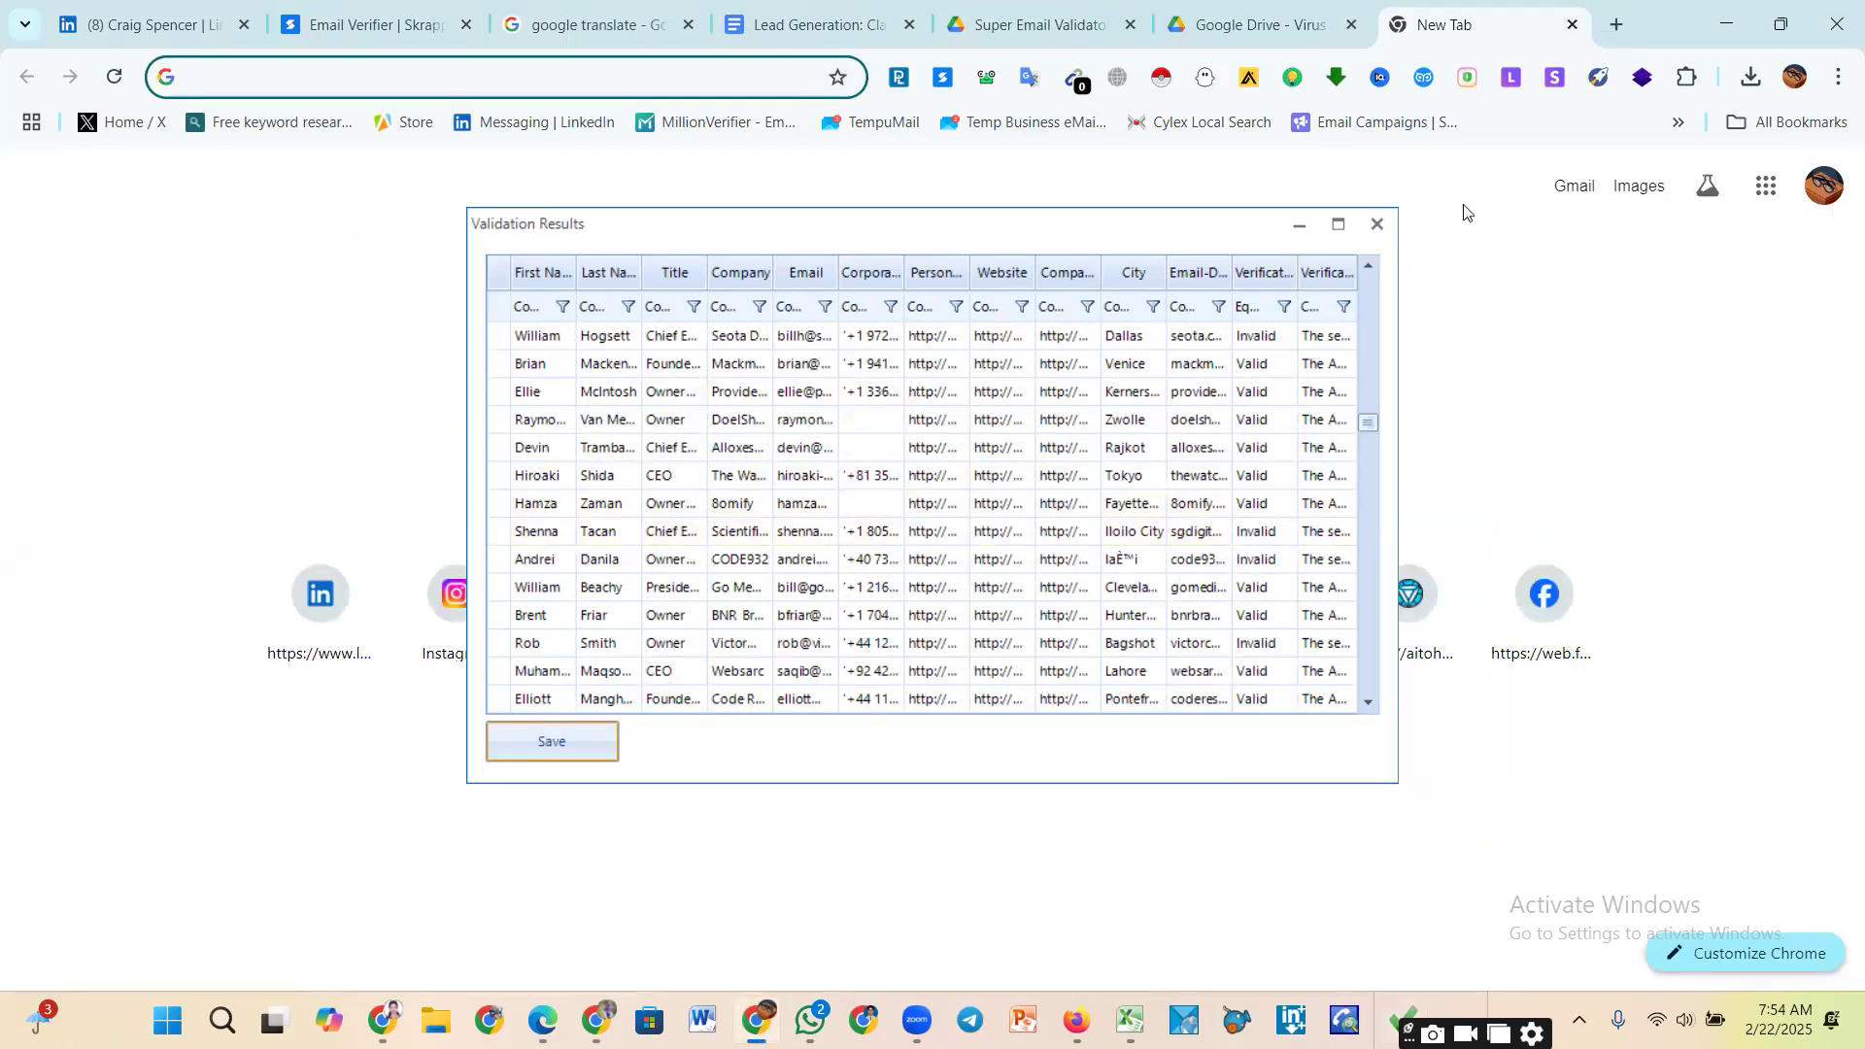
left_click(329, 68)
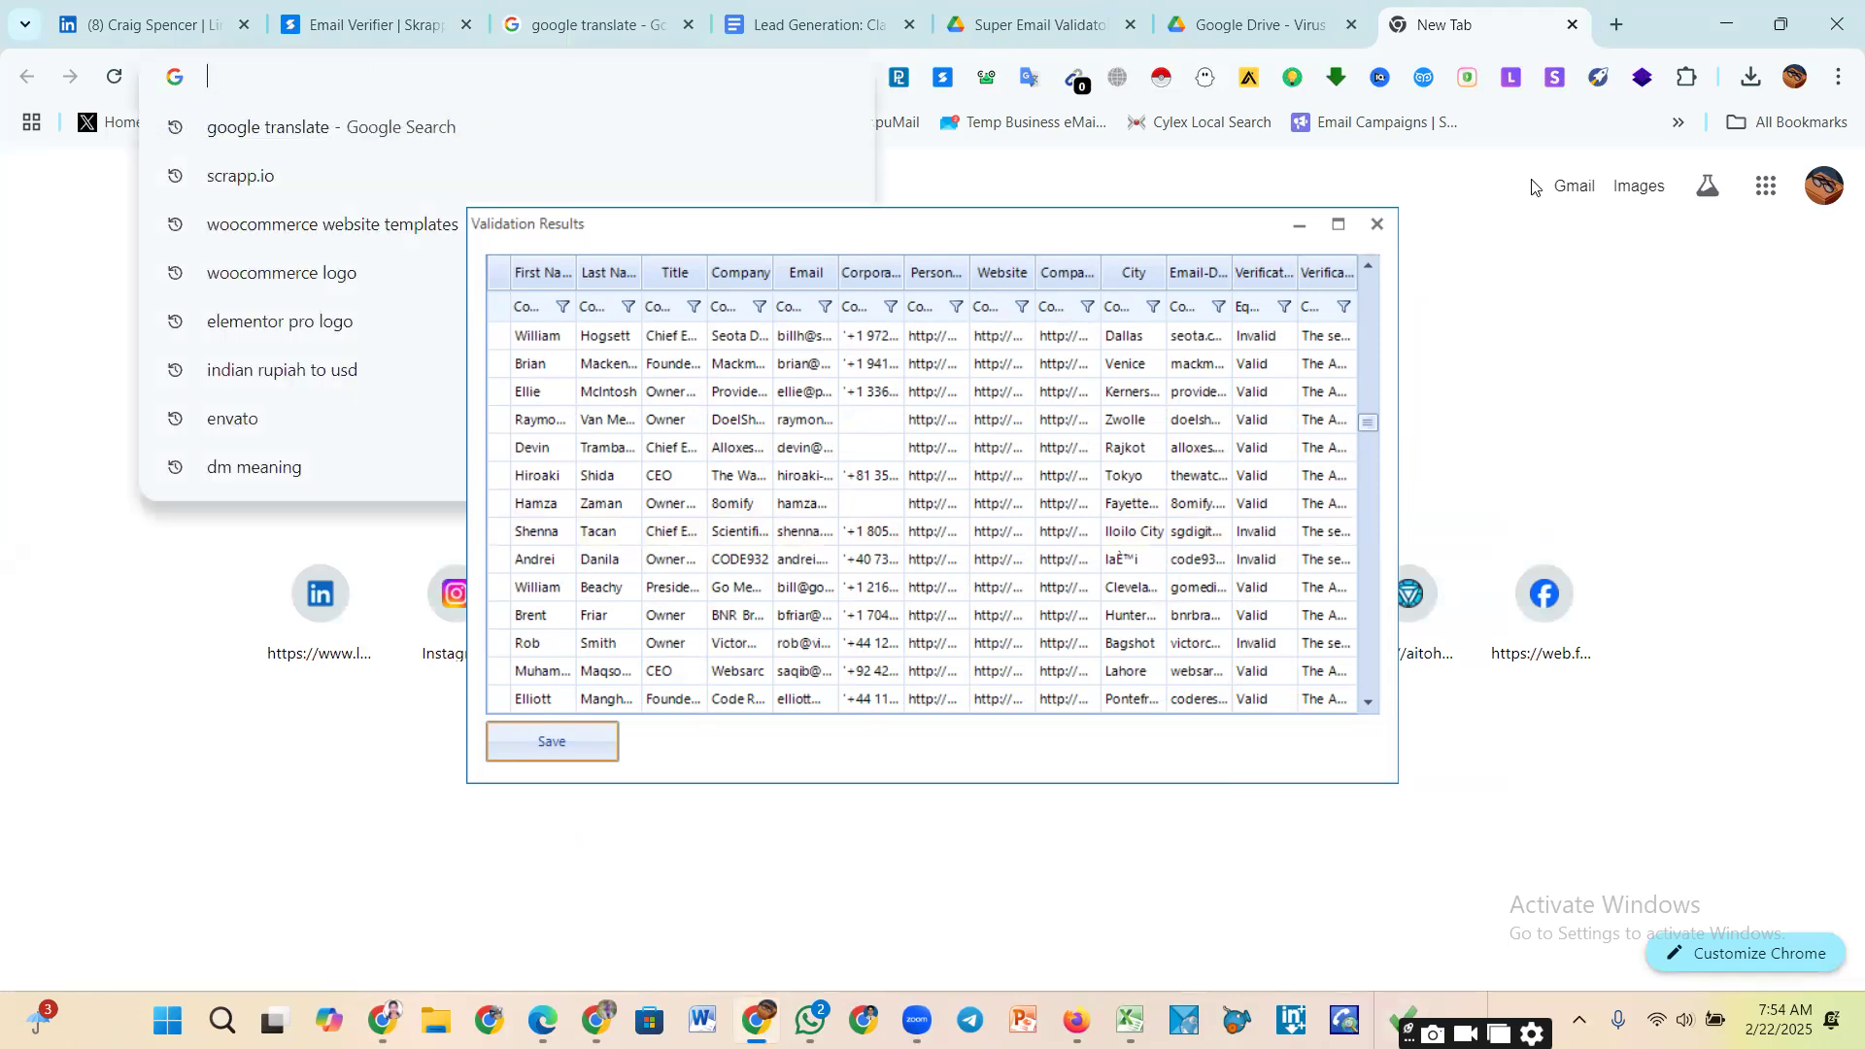
left_click(1754, 187)
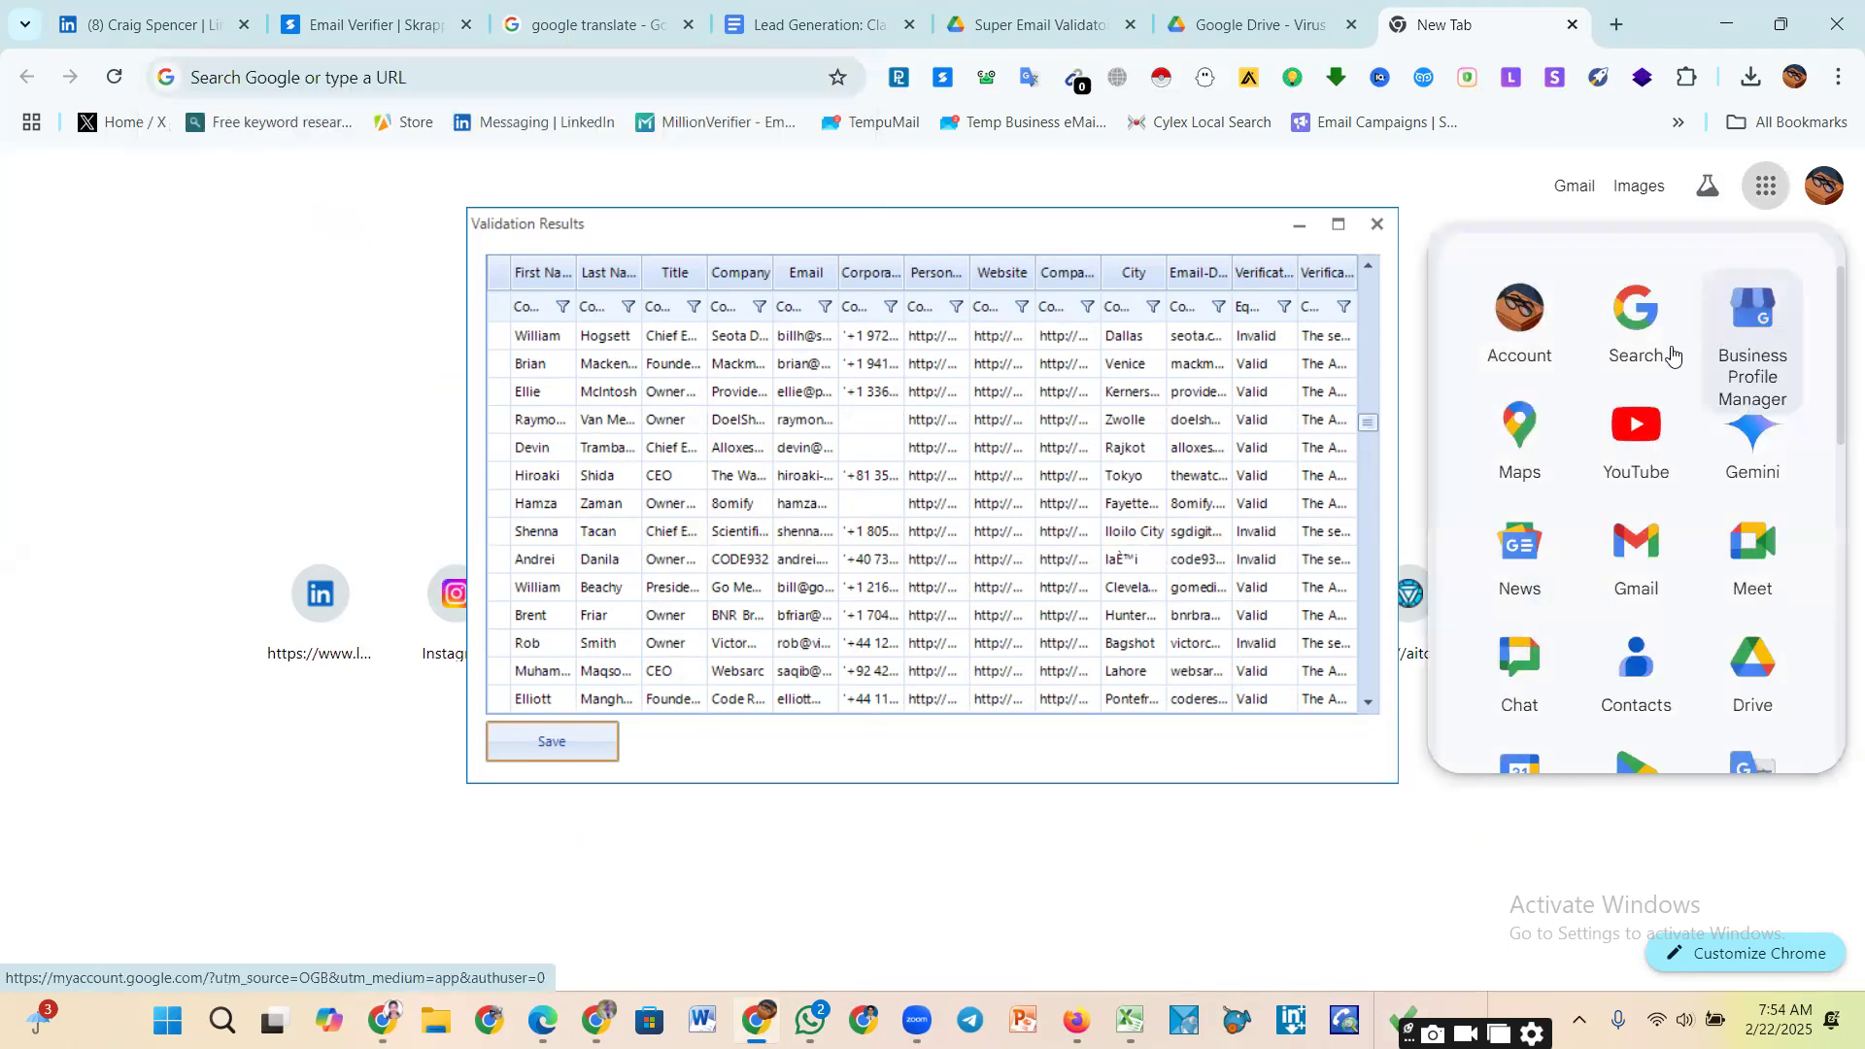
scroll(1689, 709, "down", 4)
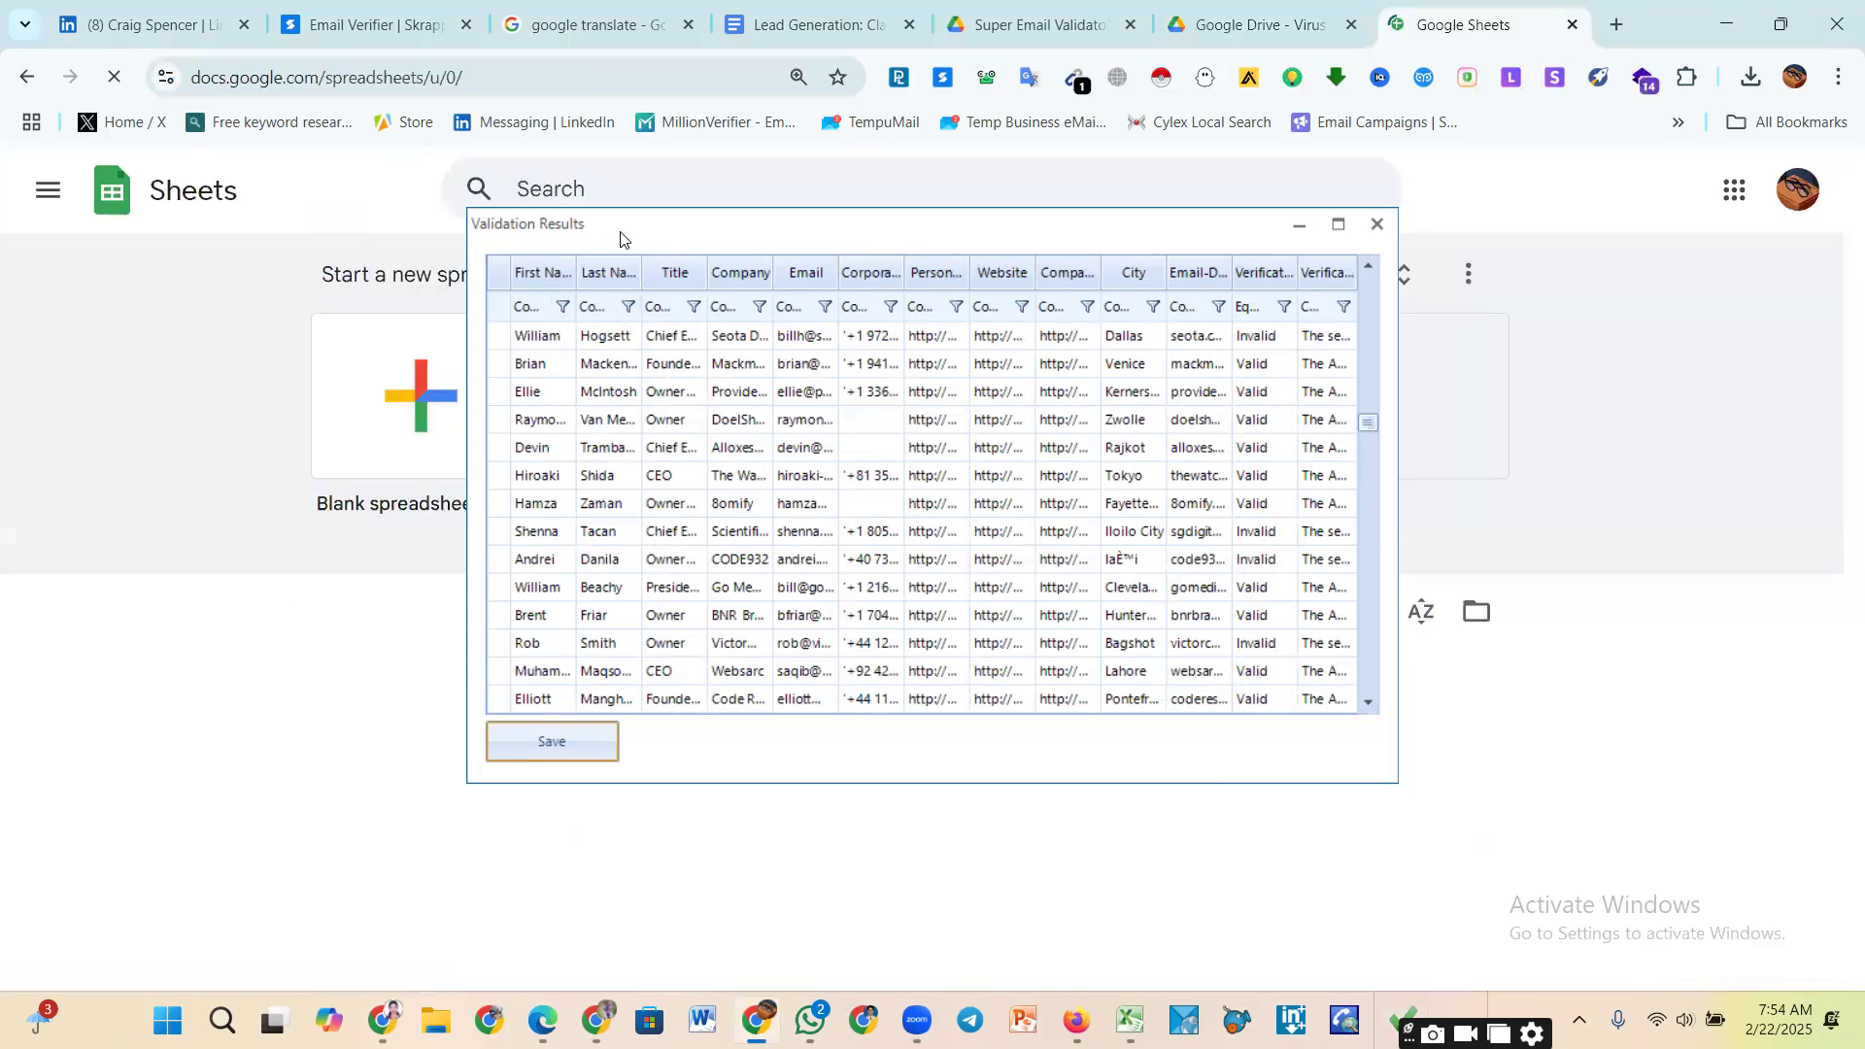
left_click(1298, 229)
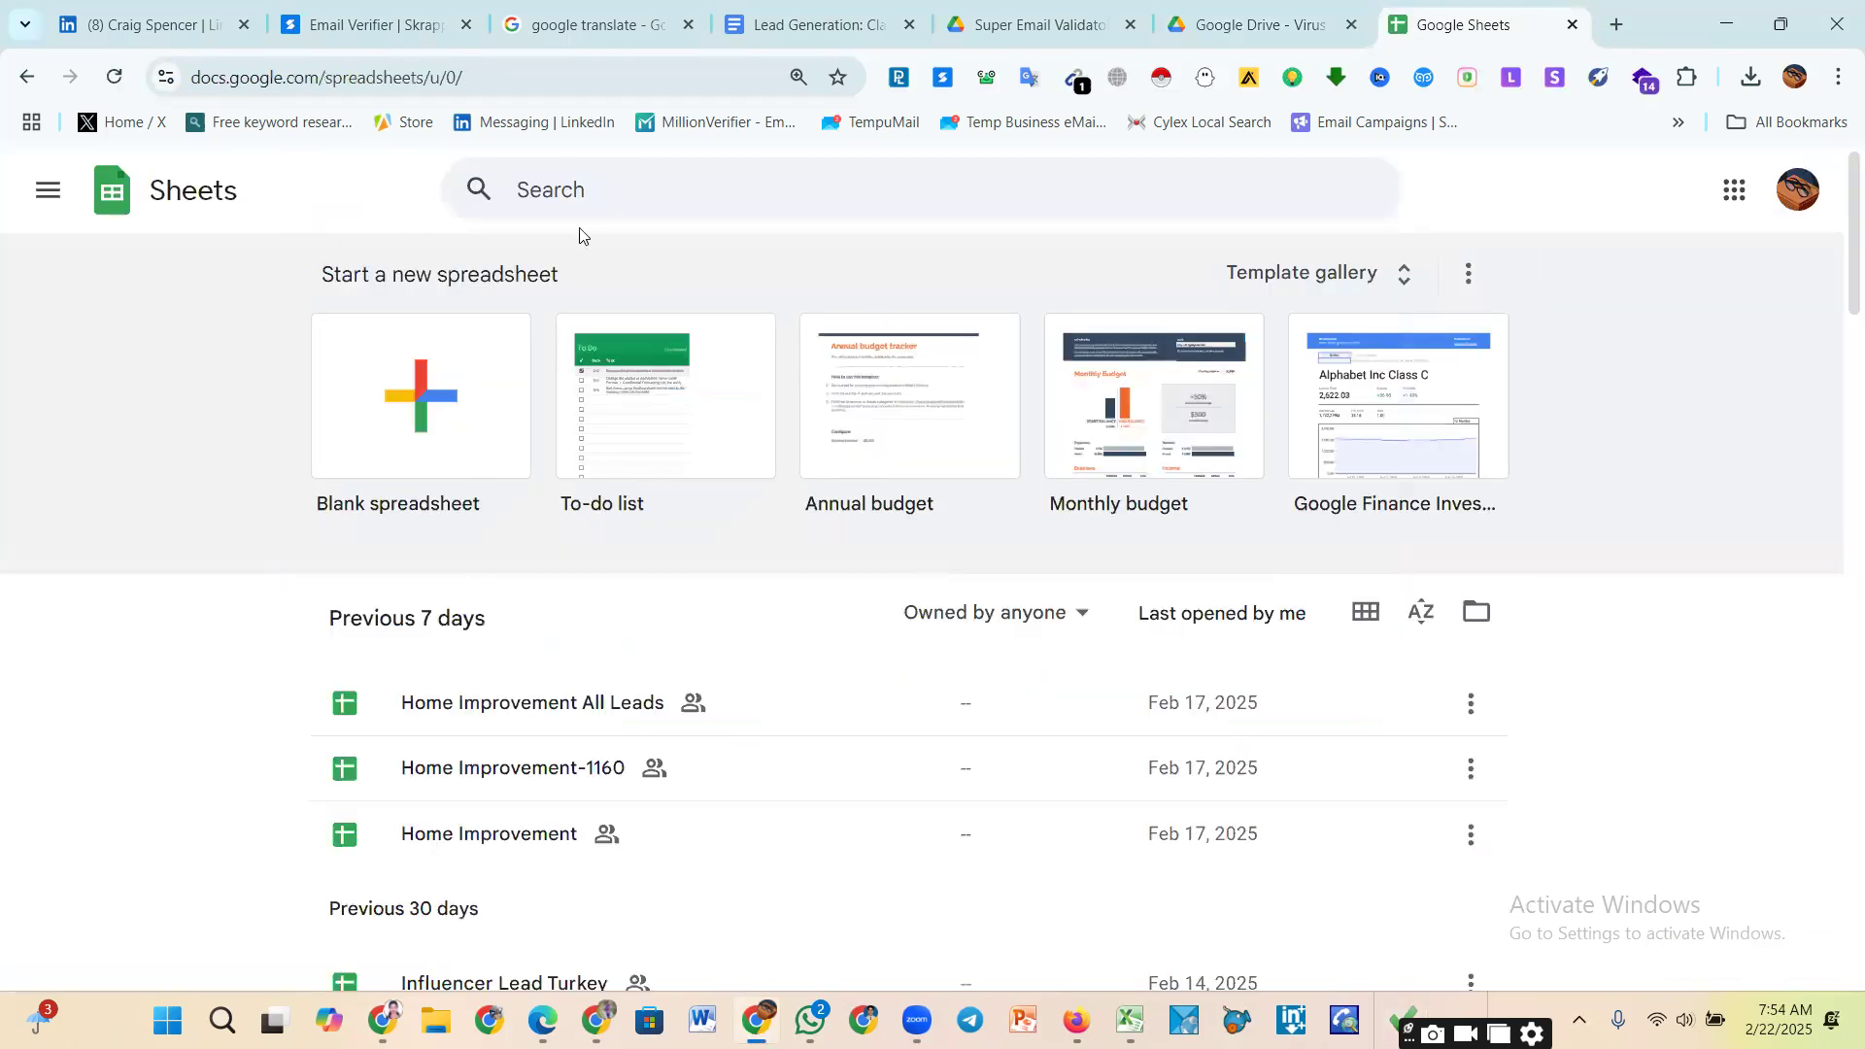
left_click(491, 419)
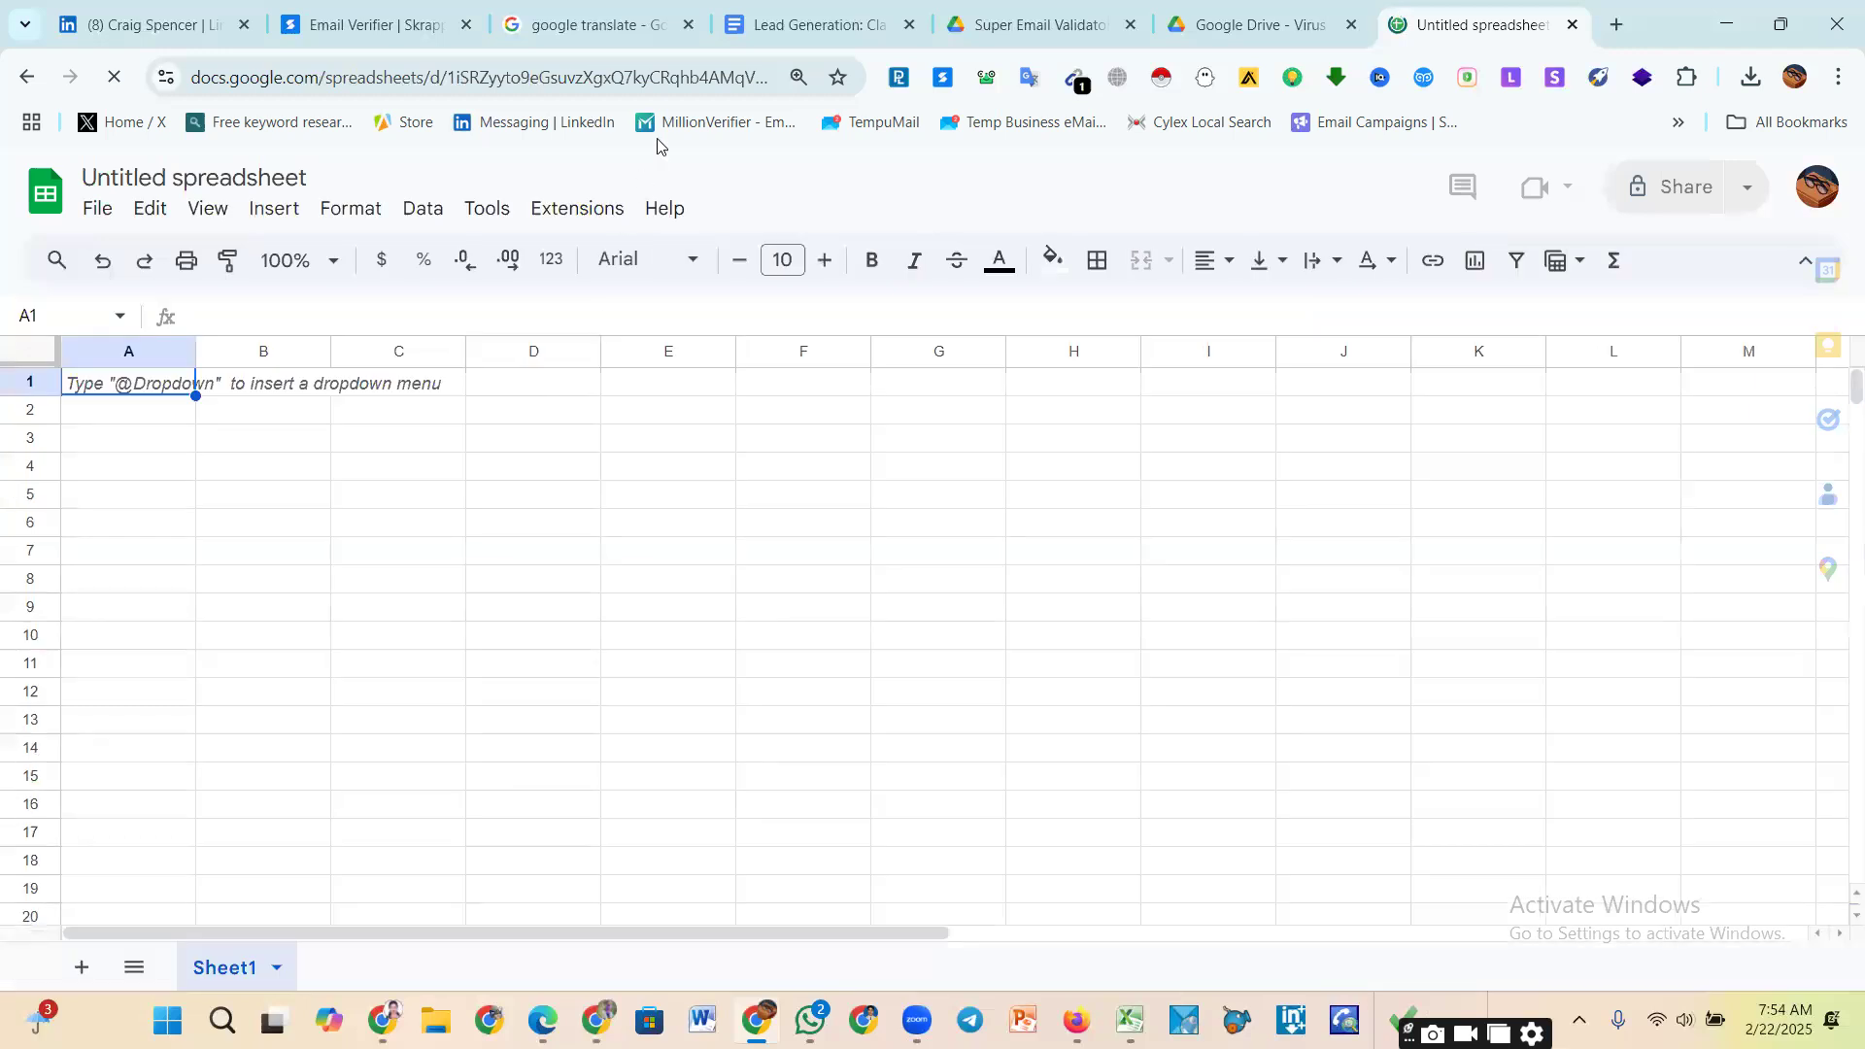
Step: Minimize the browser and open All_Emails_List1122 from the Work folder on New Volume (G:) in Excel
left_click(1718, 32)
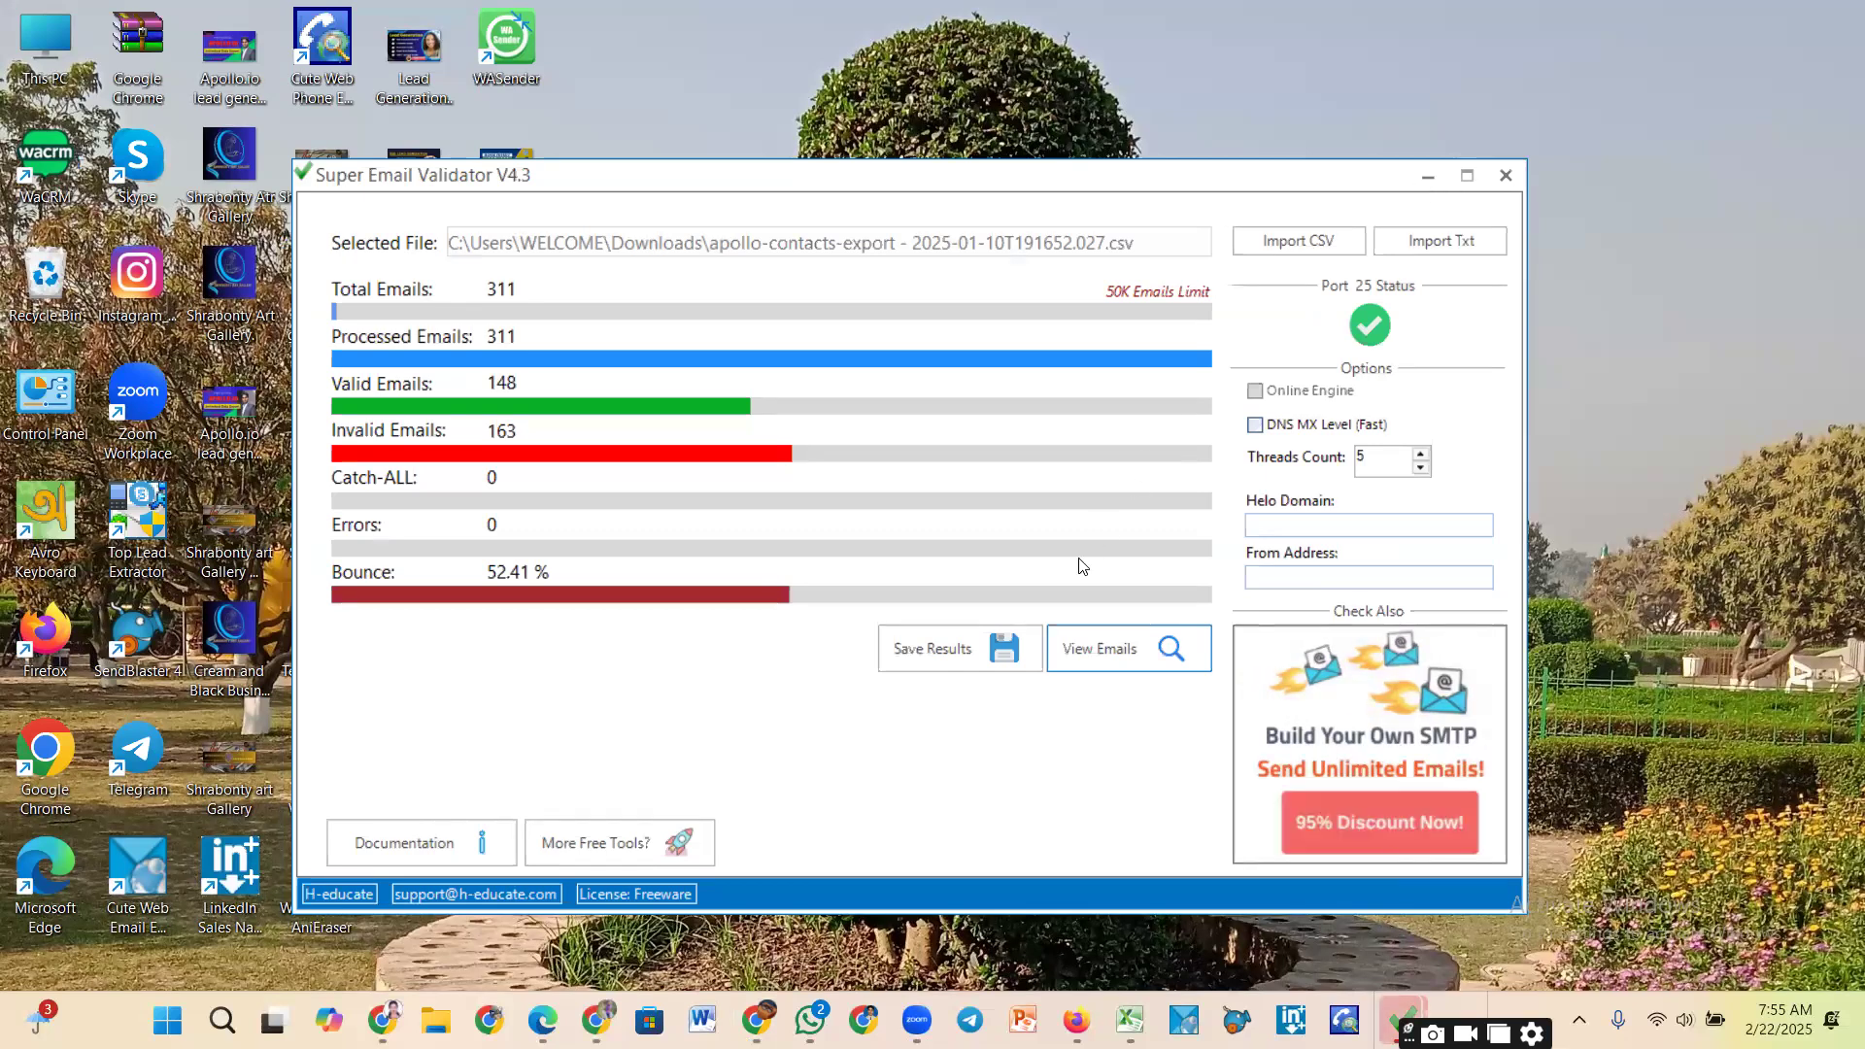
double_click(49, 53)
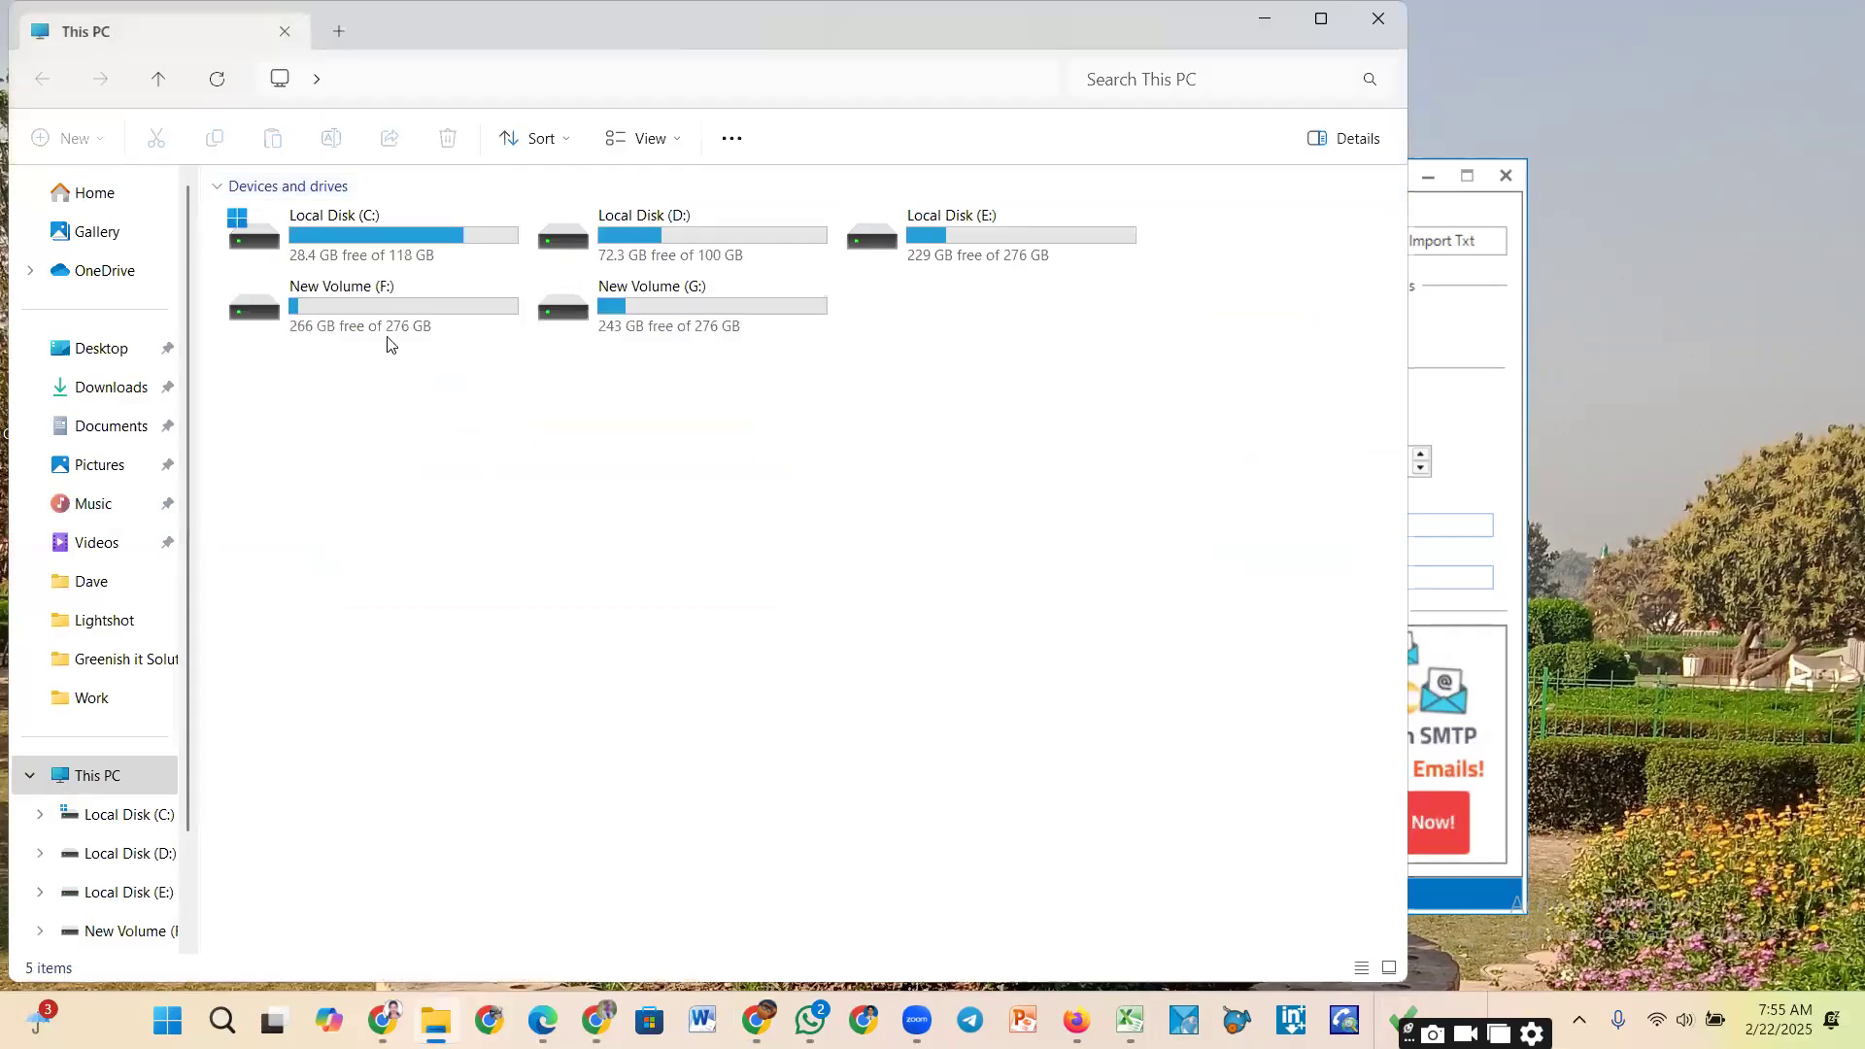
left_click(97, 699)
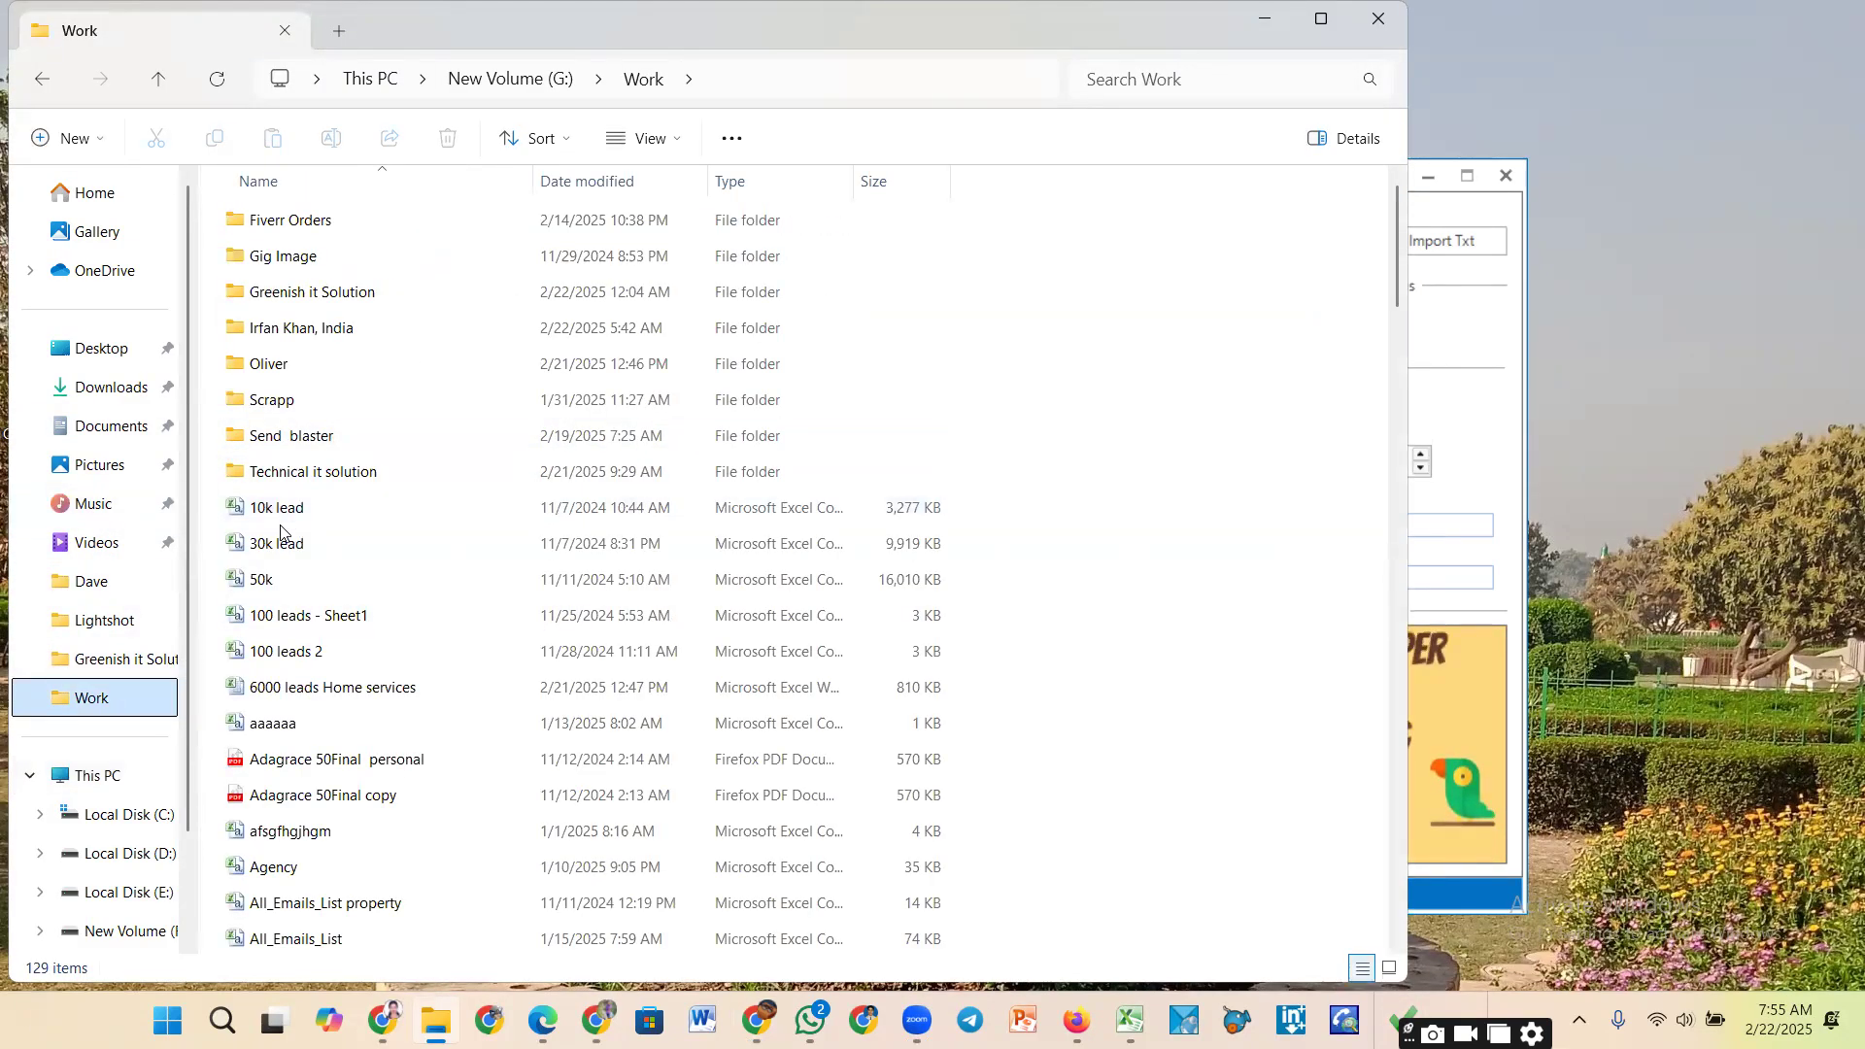
scroll(290, 438, "down", 1)
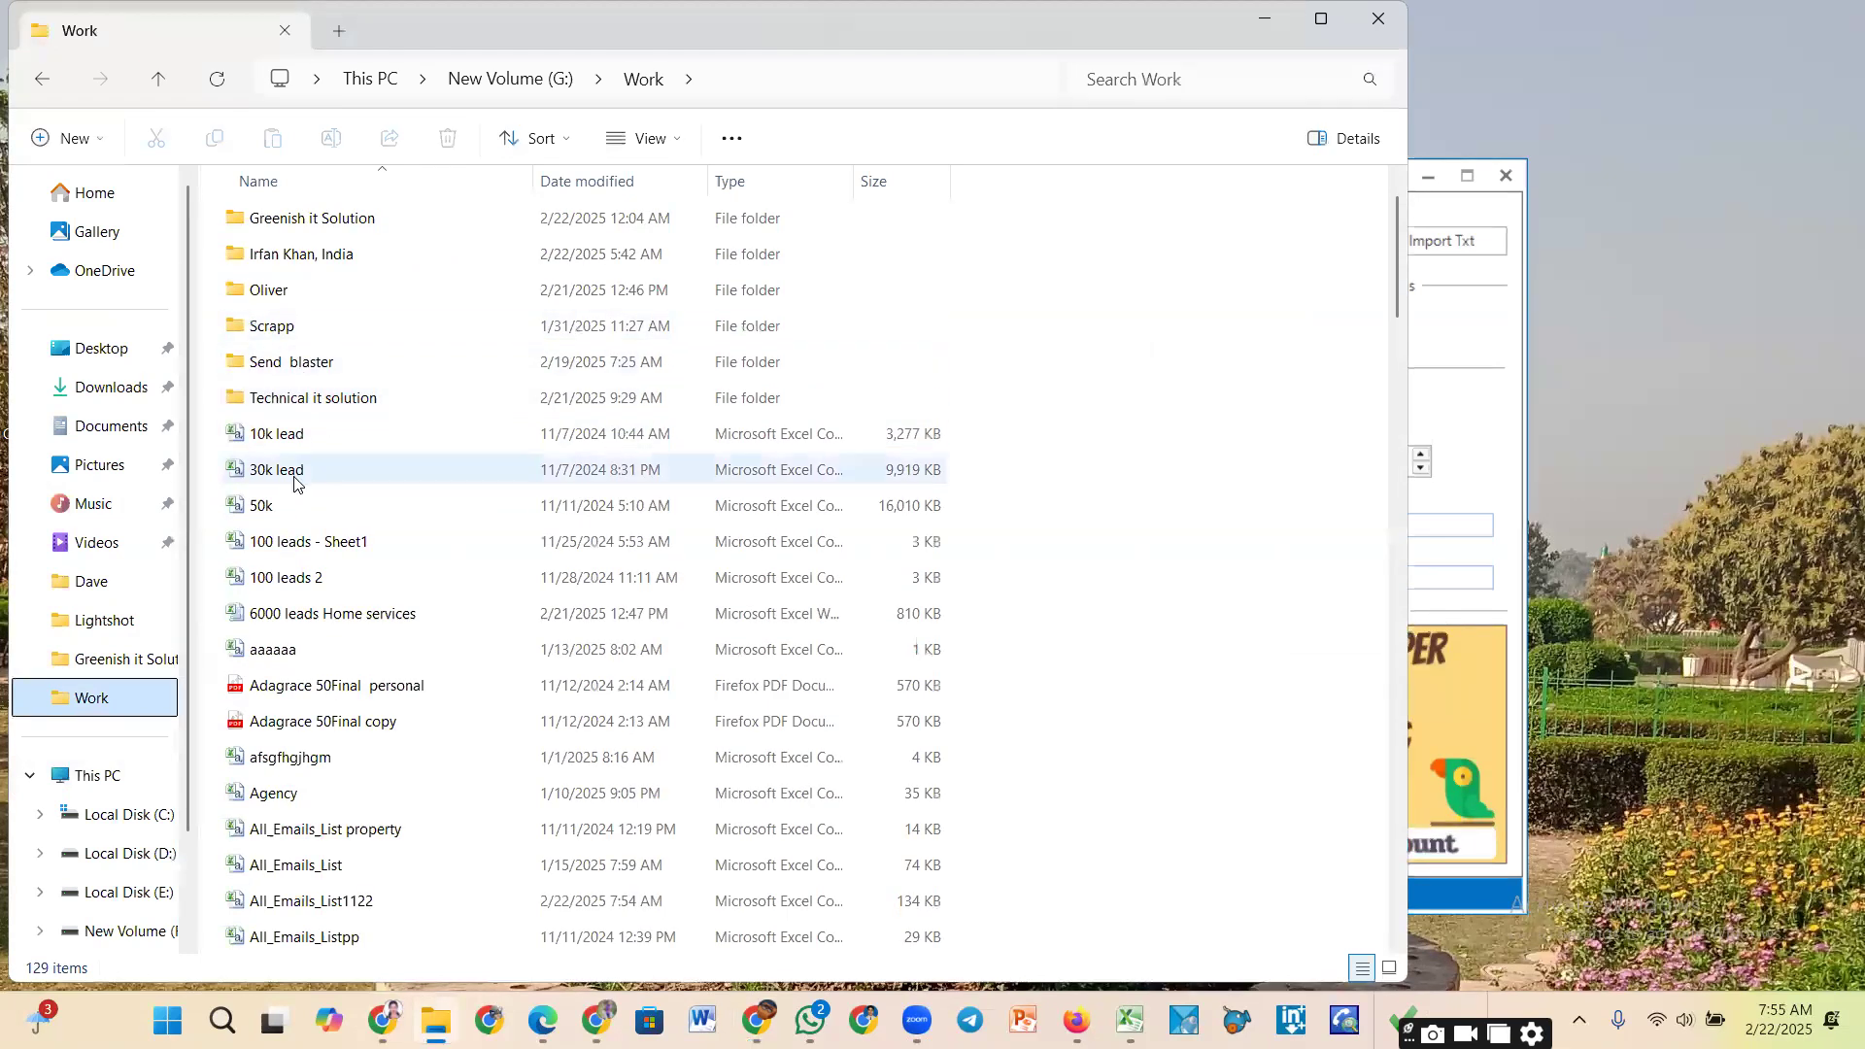
scroll(291, 476, "up", 1)
scroll(68, 680, "down", 1)
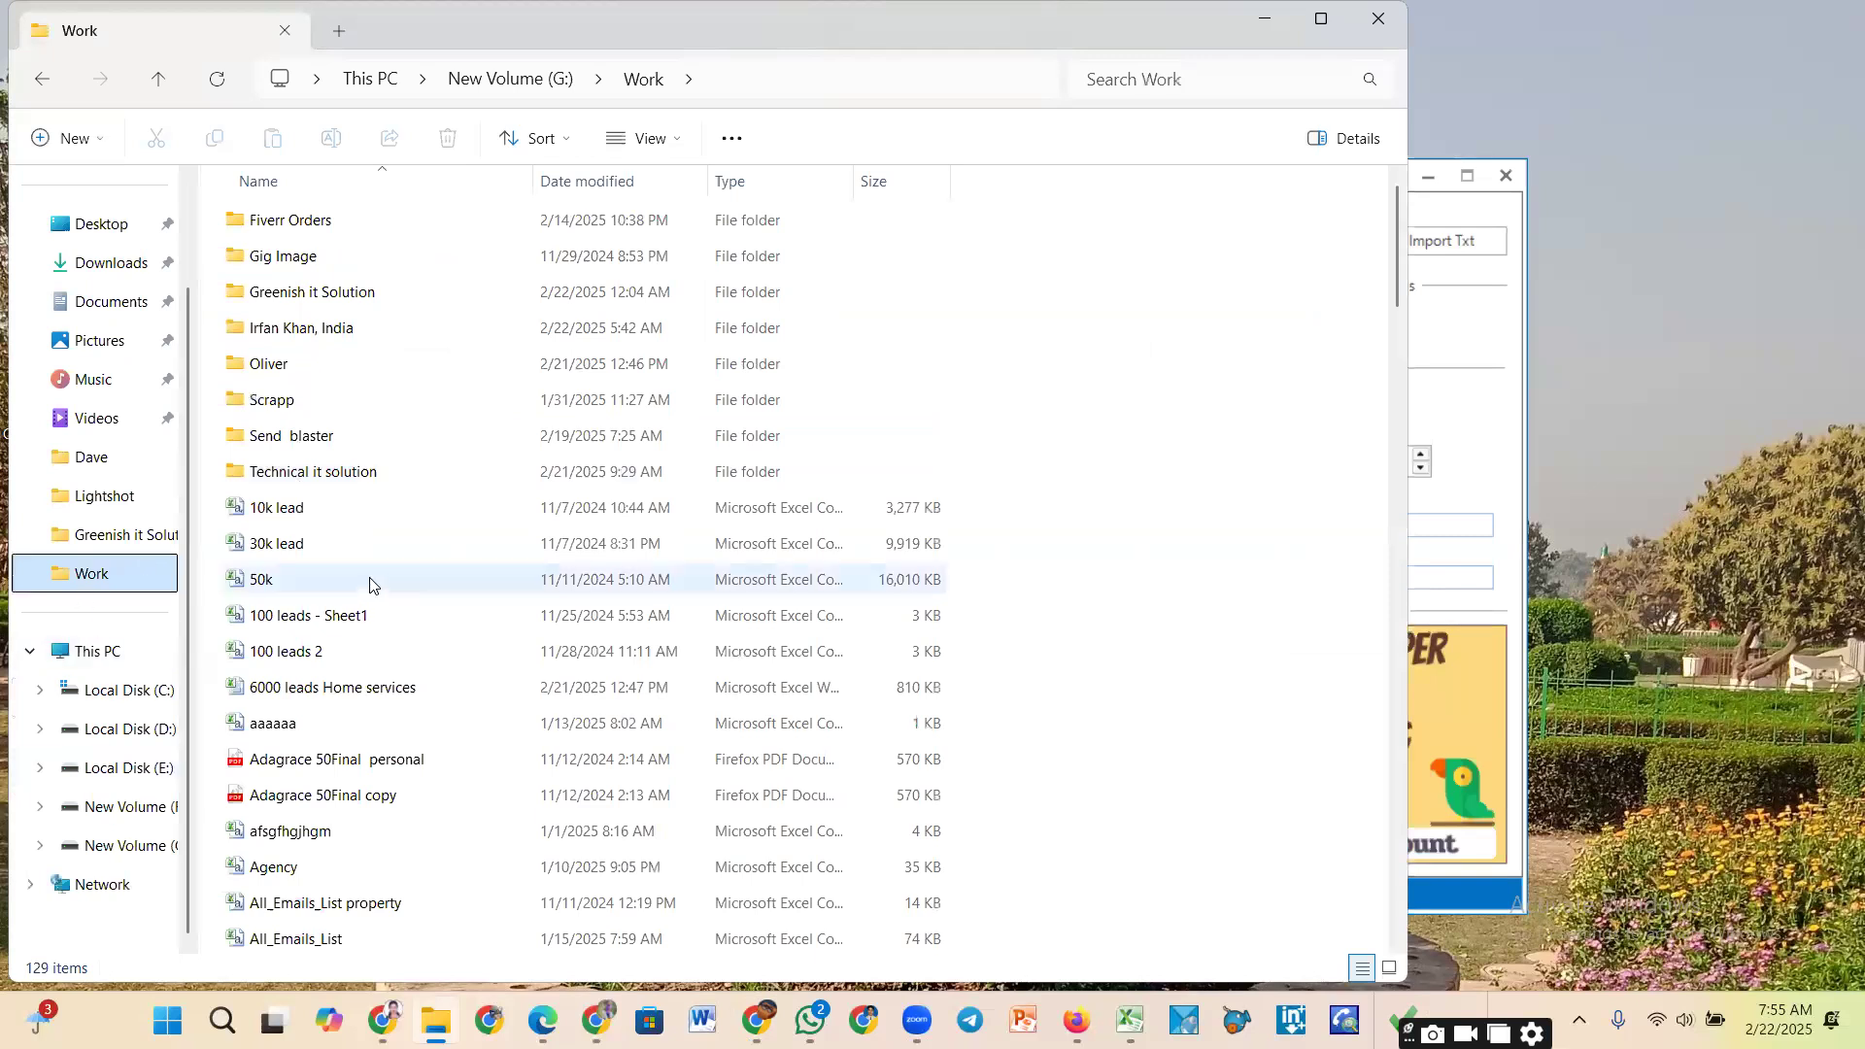
scroll(375, 732, "down", 9)
scroll(369, 724, "up", 3)
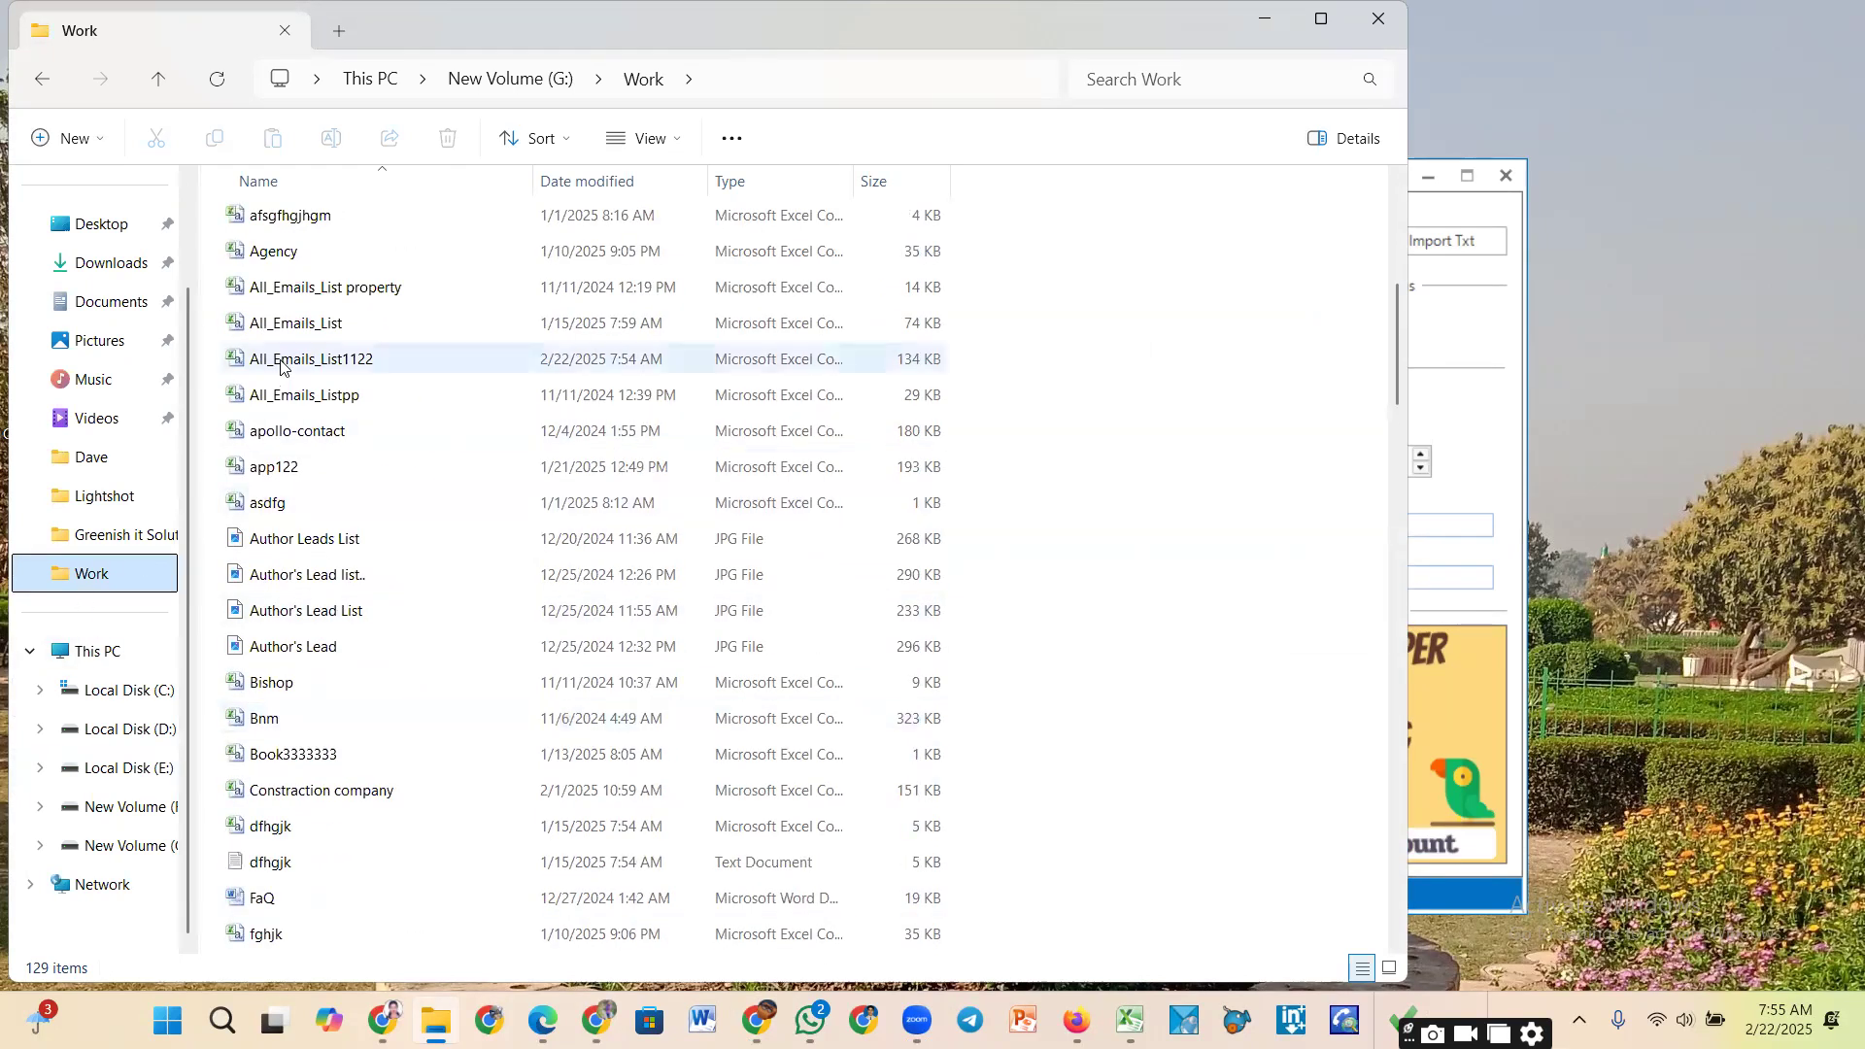
double_click(352, 366)
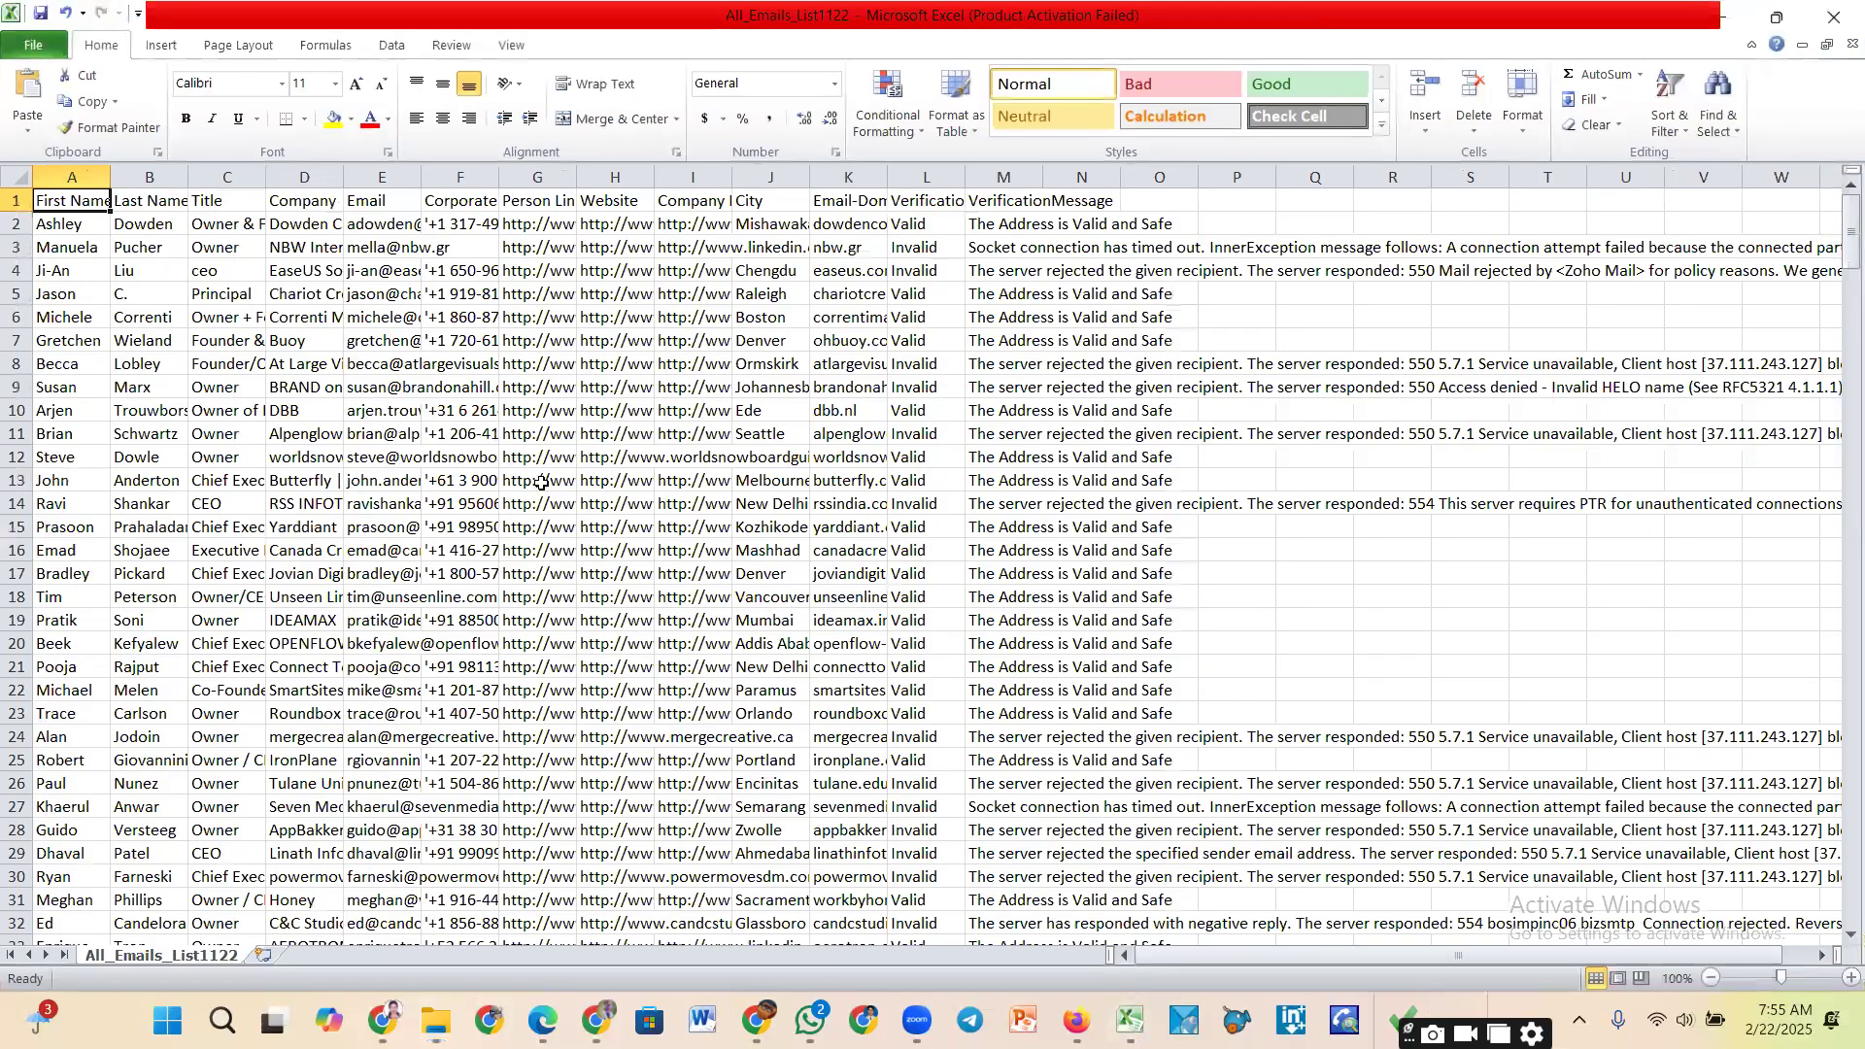
Step: Copy the entire contacts table with its verification columns from the All_Emails_List1122 worksheet
left_click(541, 484)
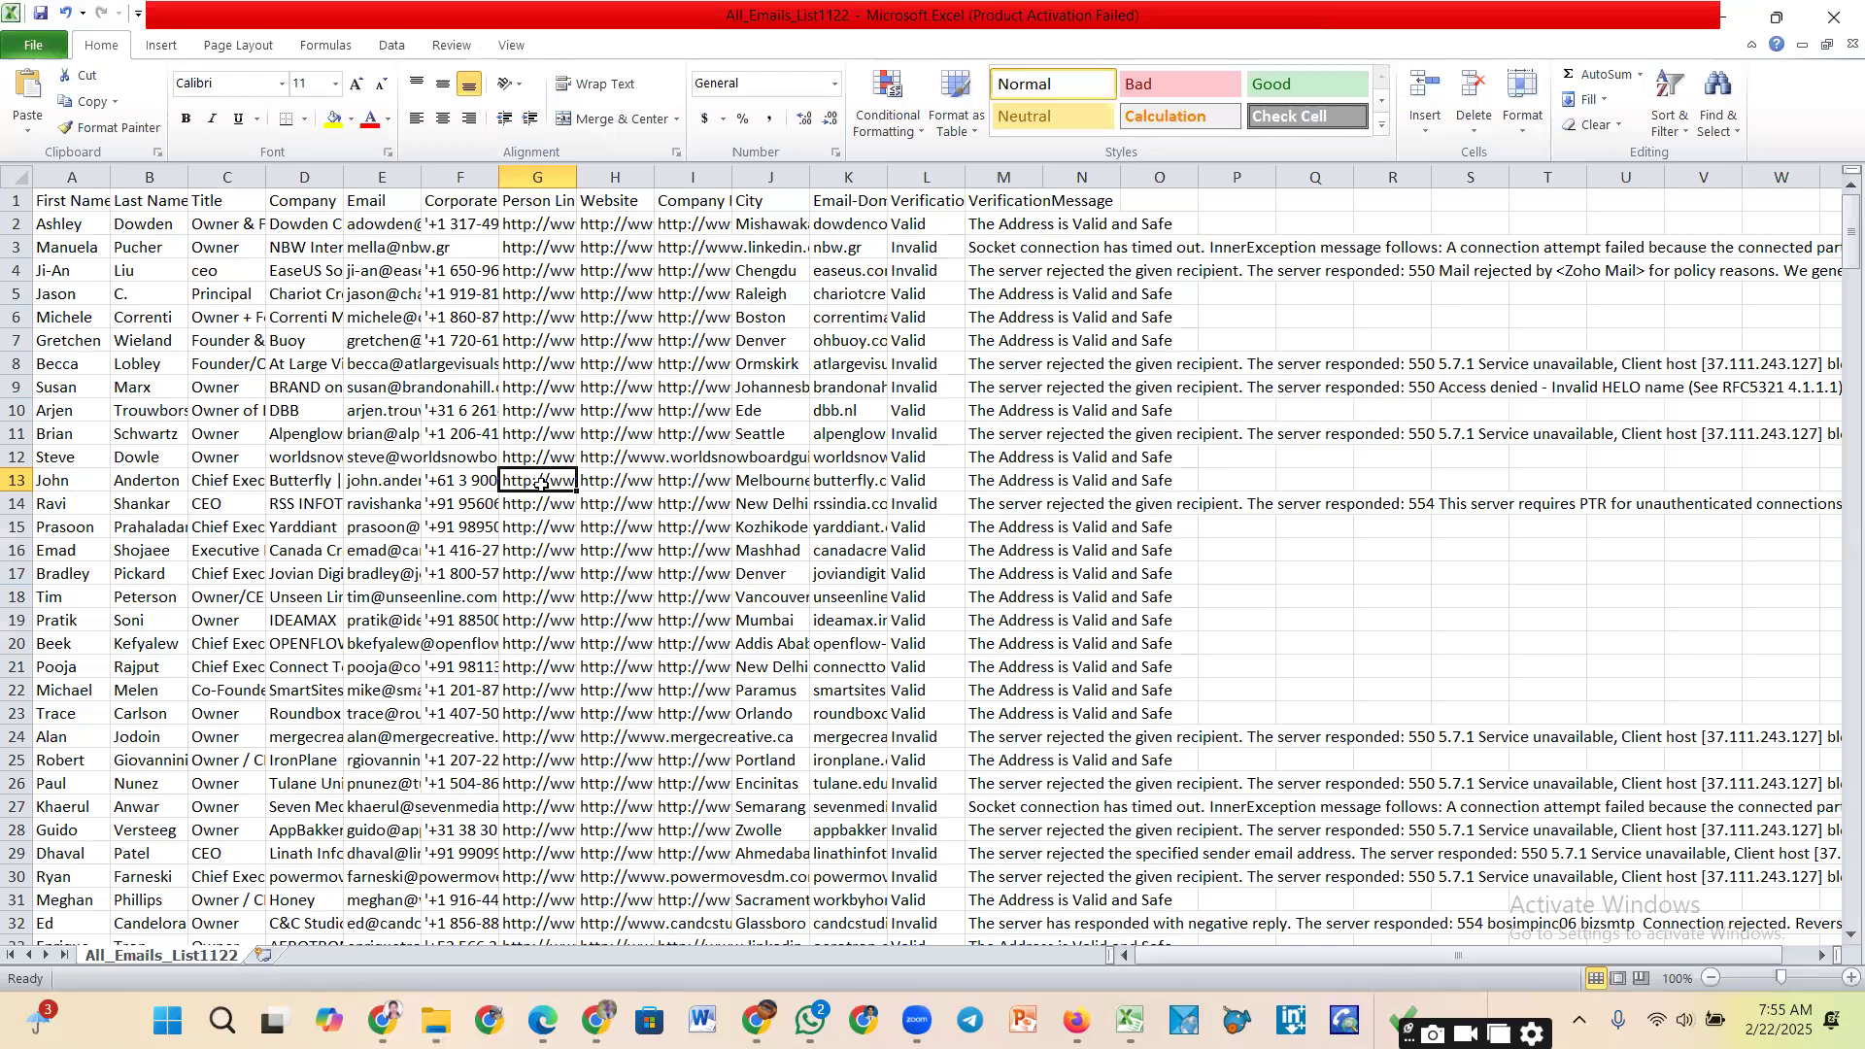
key("ctrl+c")
left_click(392, 412)
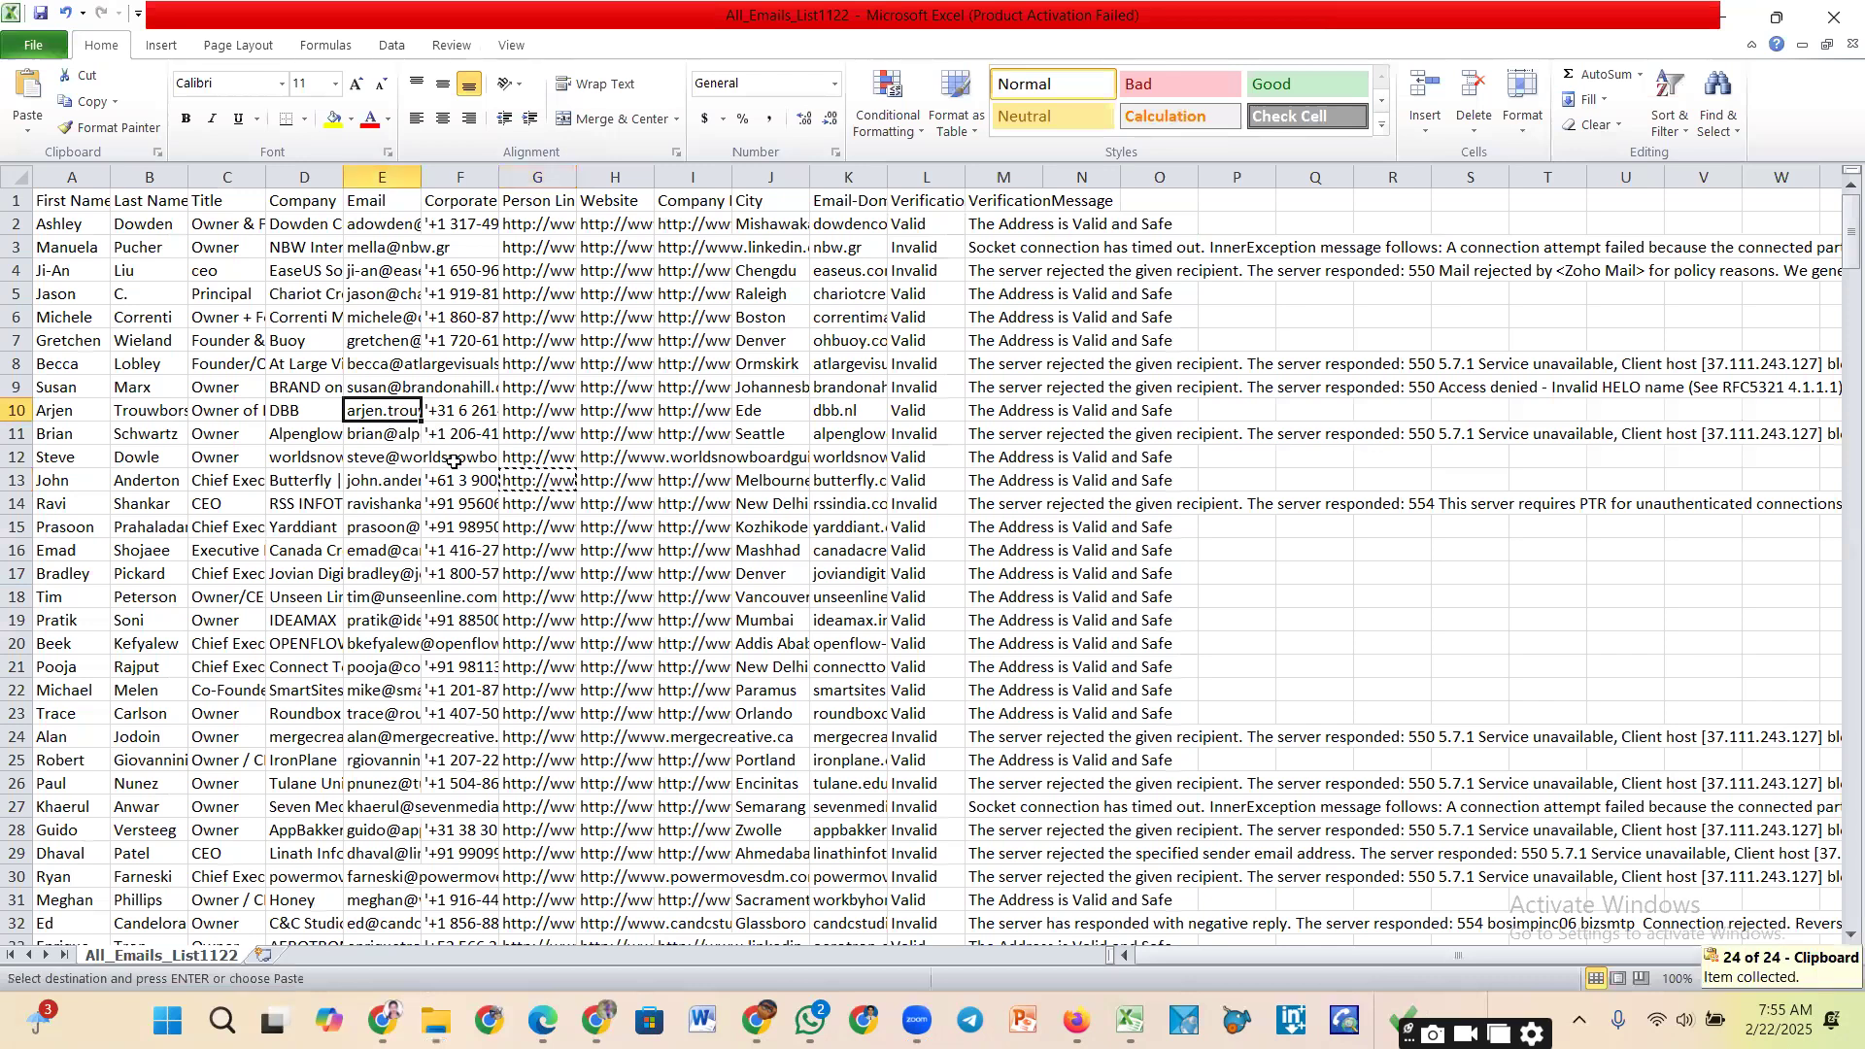
key("ctrl+a")
key("ctrl+c")
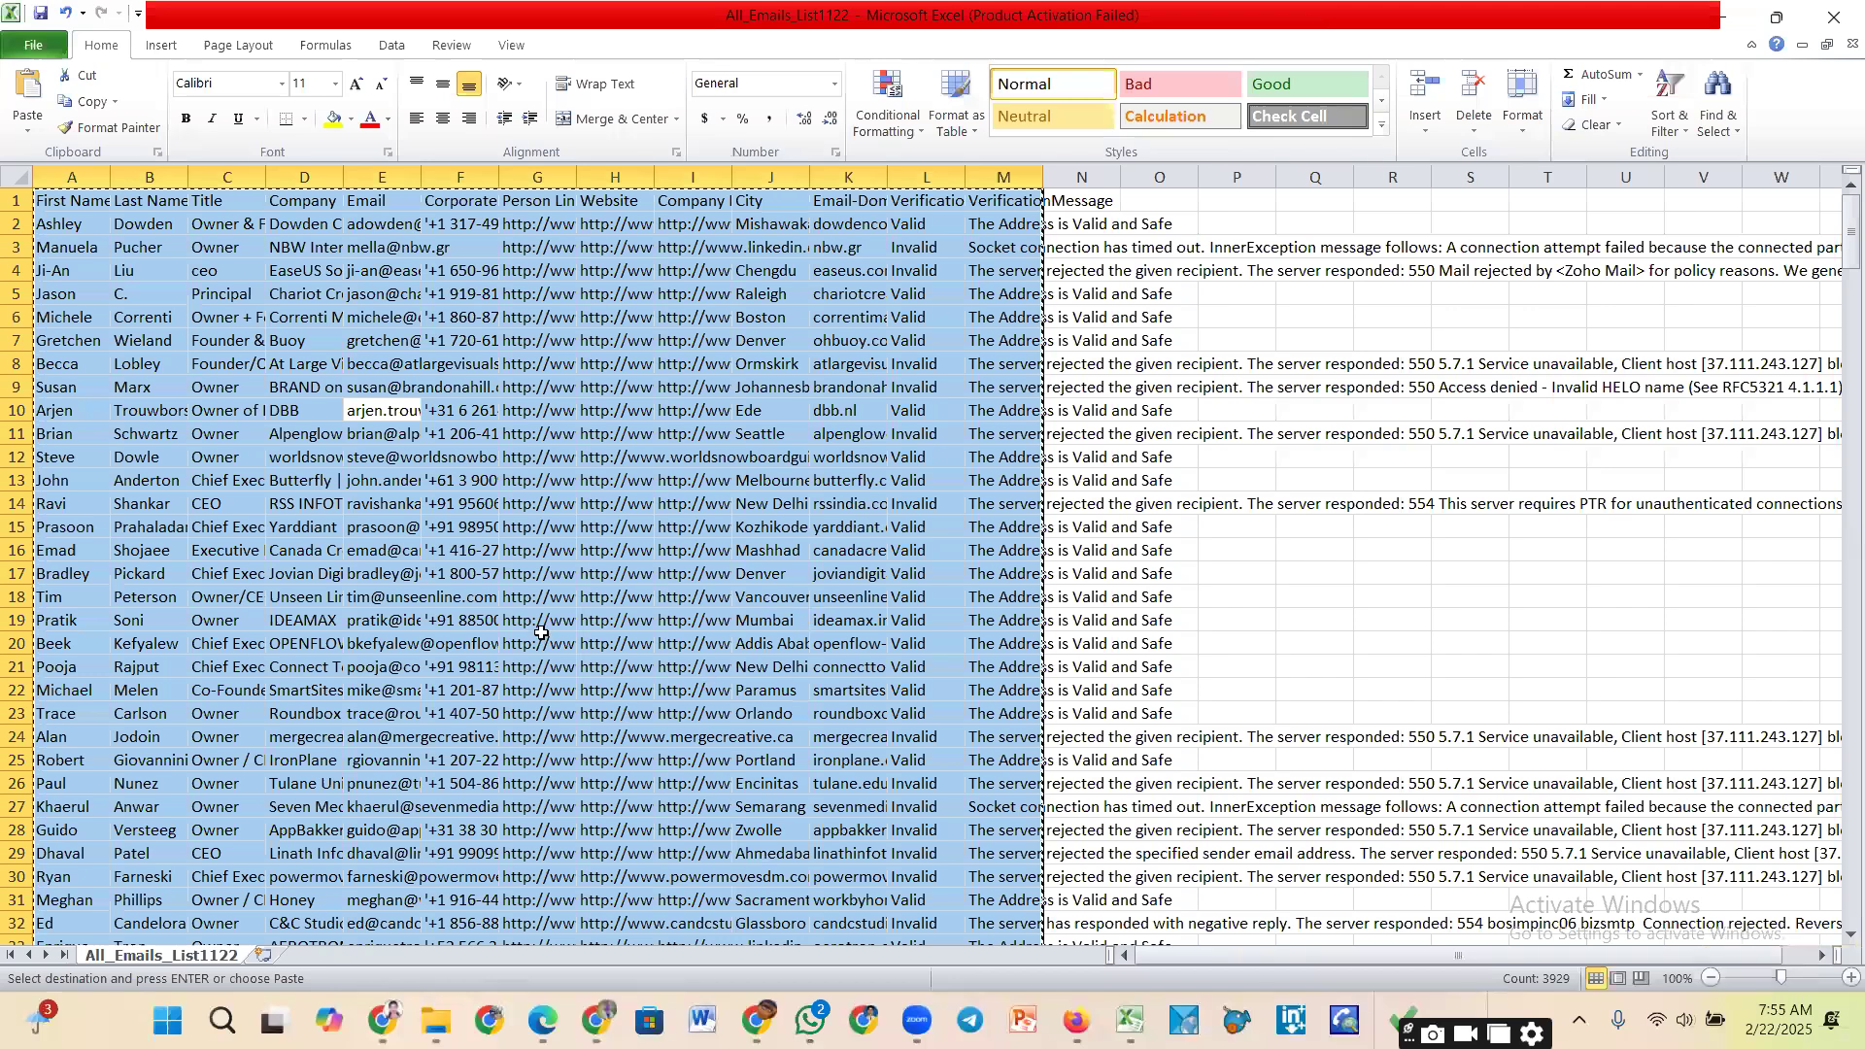
key("ctrl+a")
key("ctrl+c")
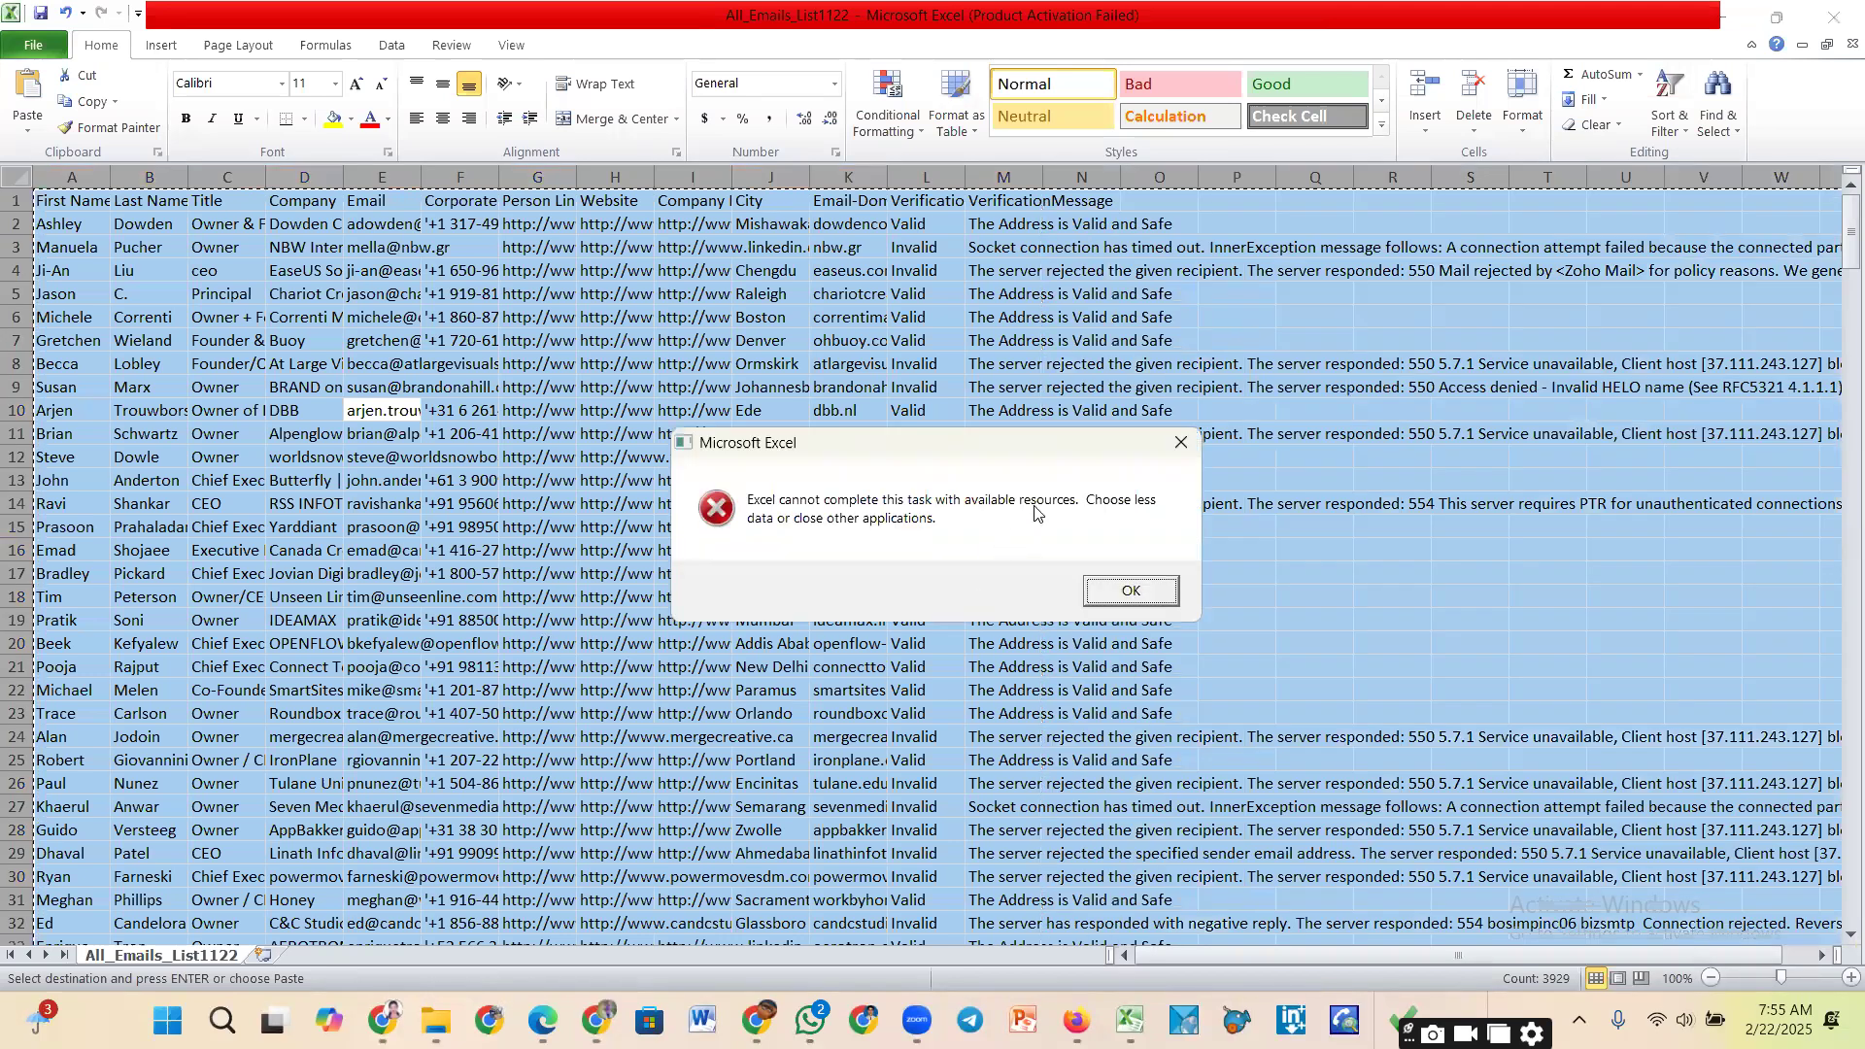
left_click(1182, 442)
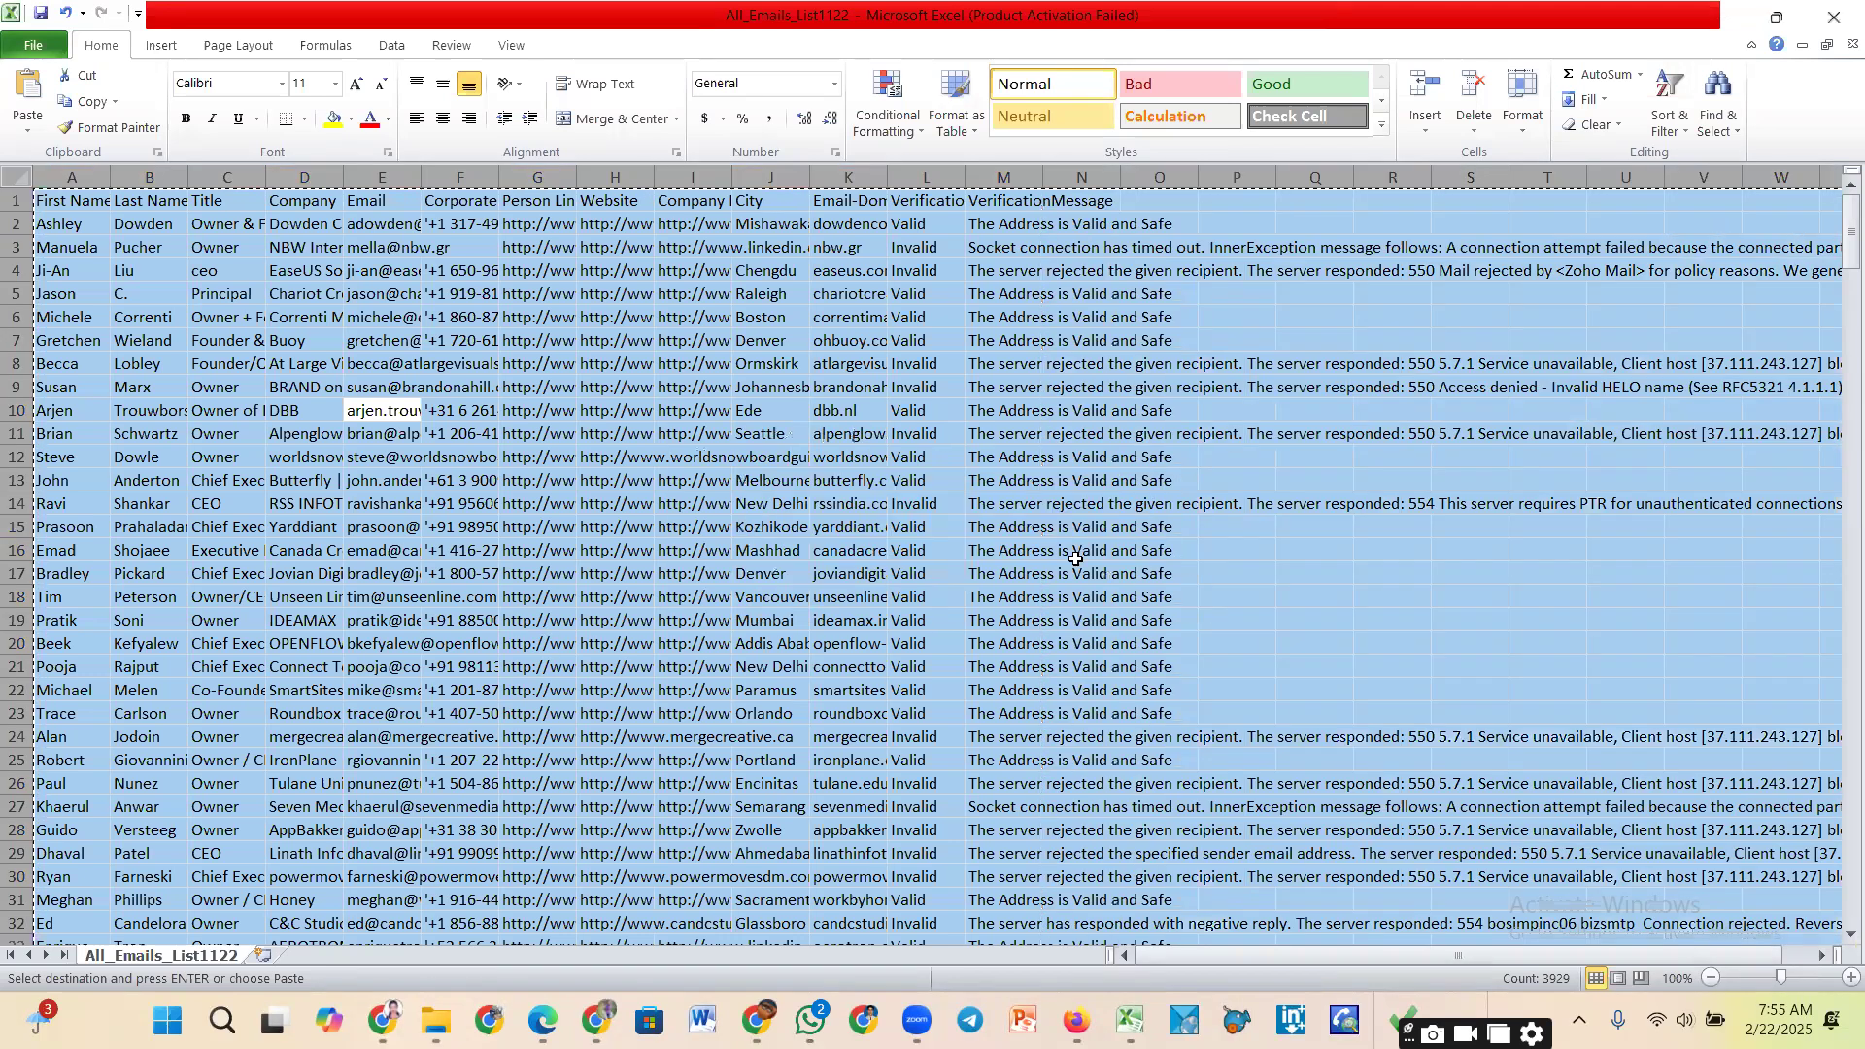
left_click(766, 555)
key("ctrl+a")
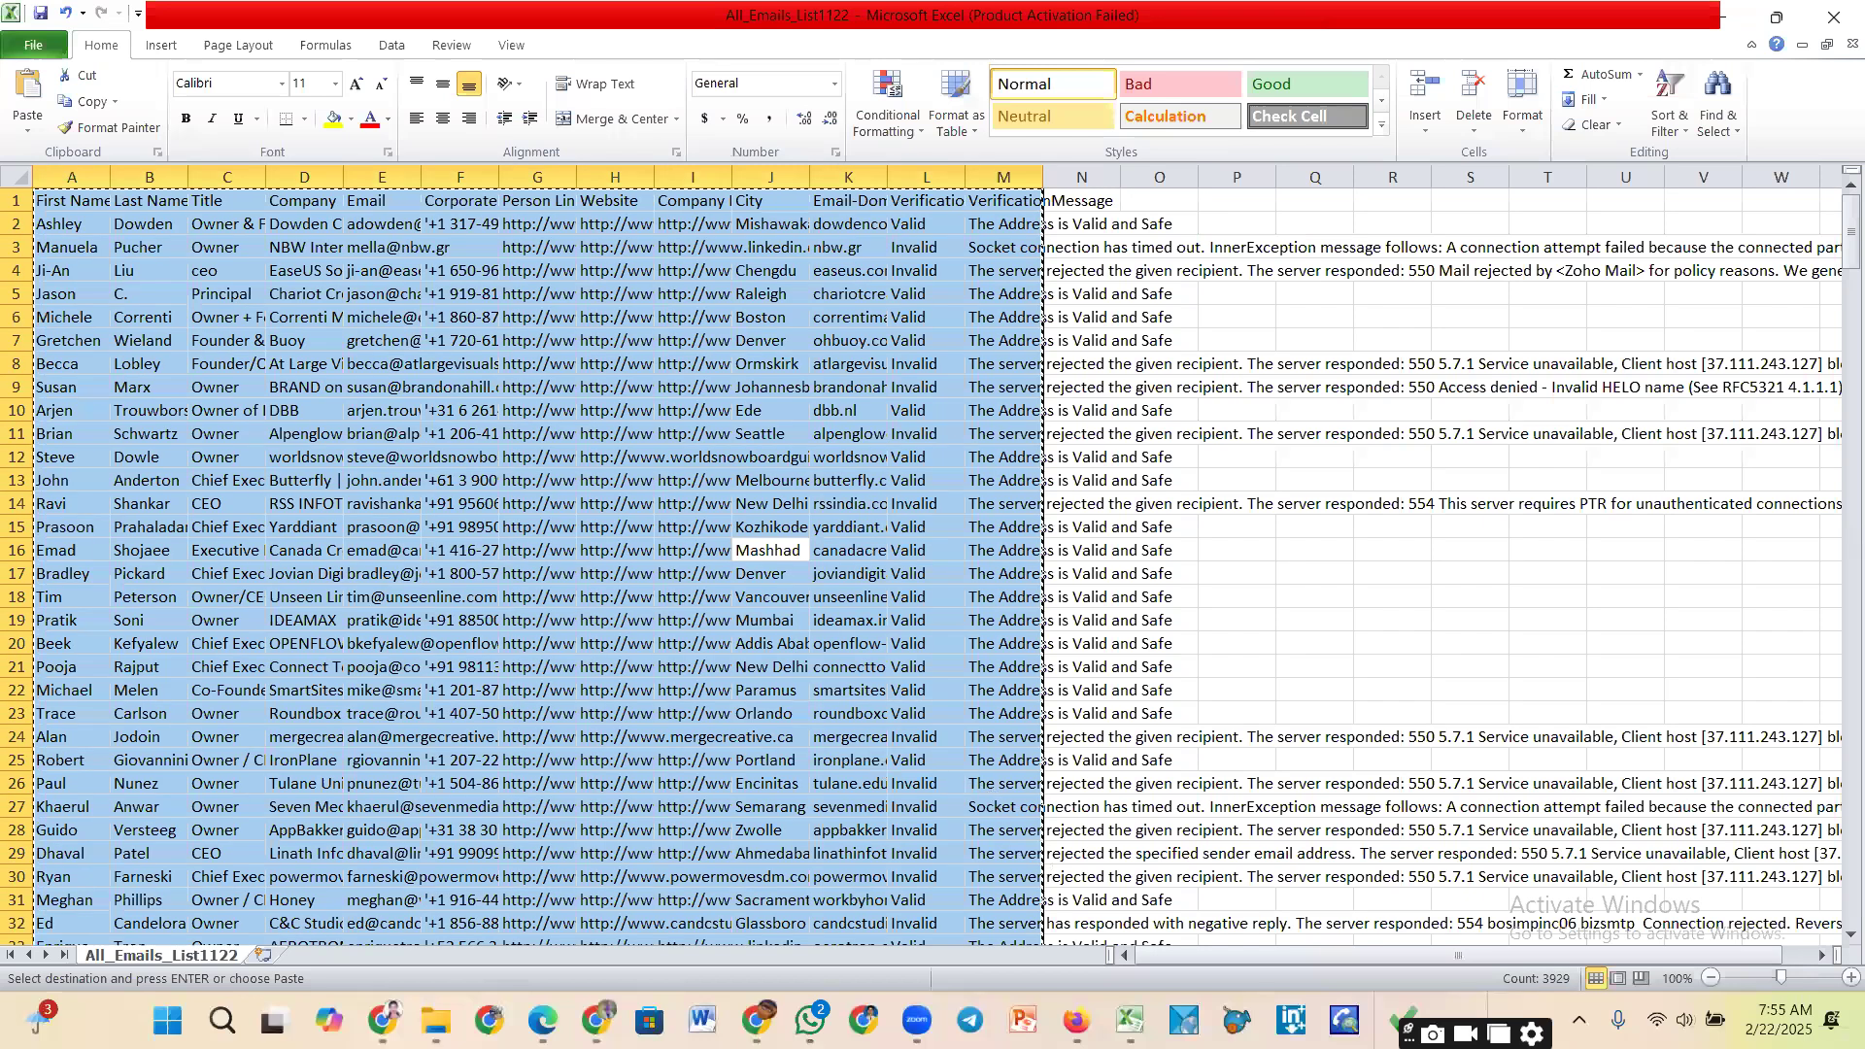
Step: Switch to the blank Google Sheets spreadsheet, close the table suggestions and paste the copied contacts table starting at cell A1
key("alt+Tab")
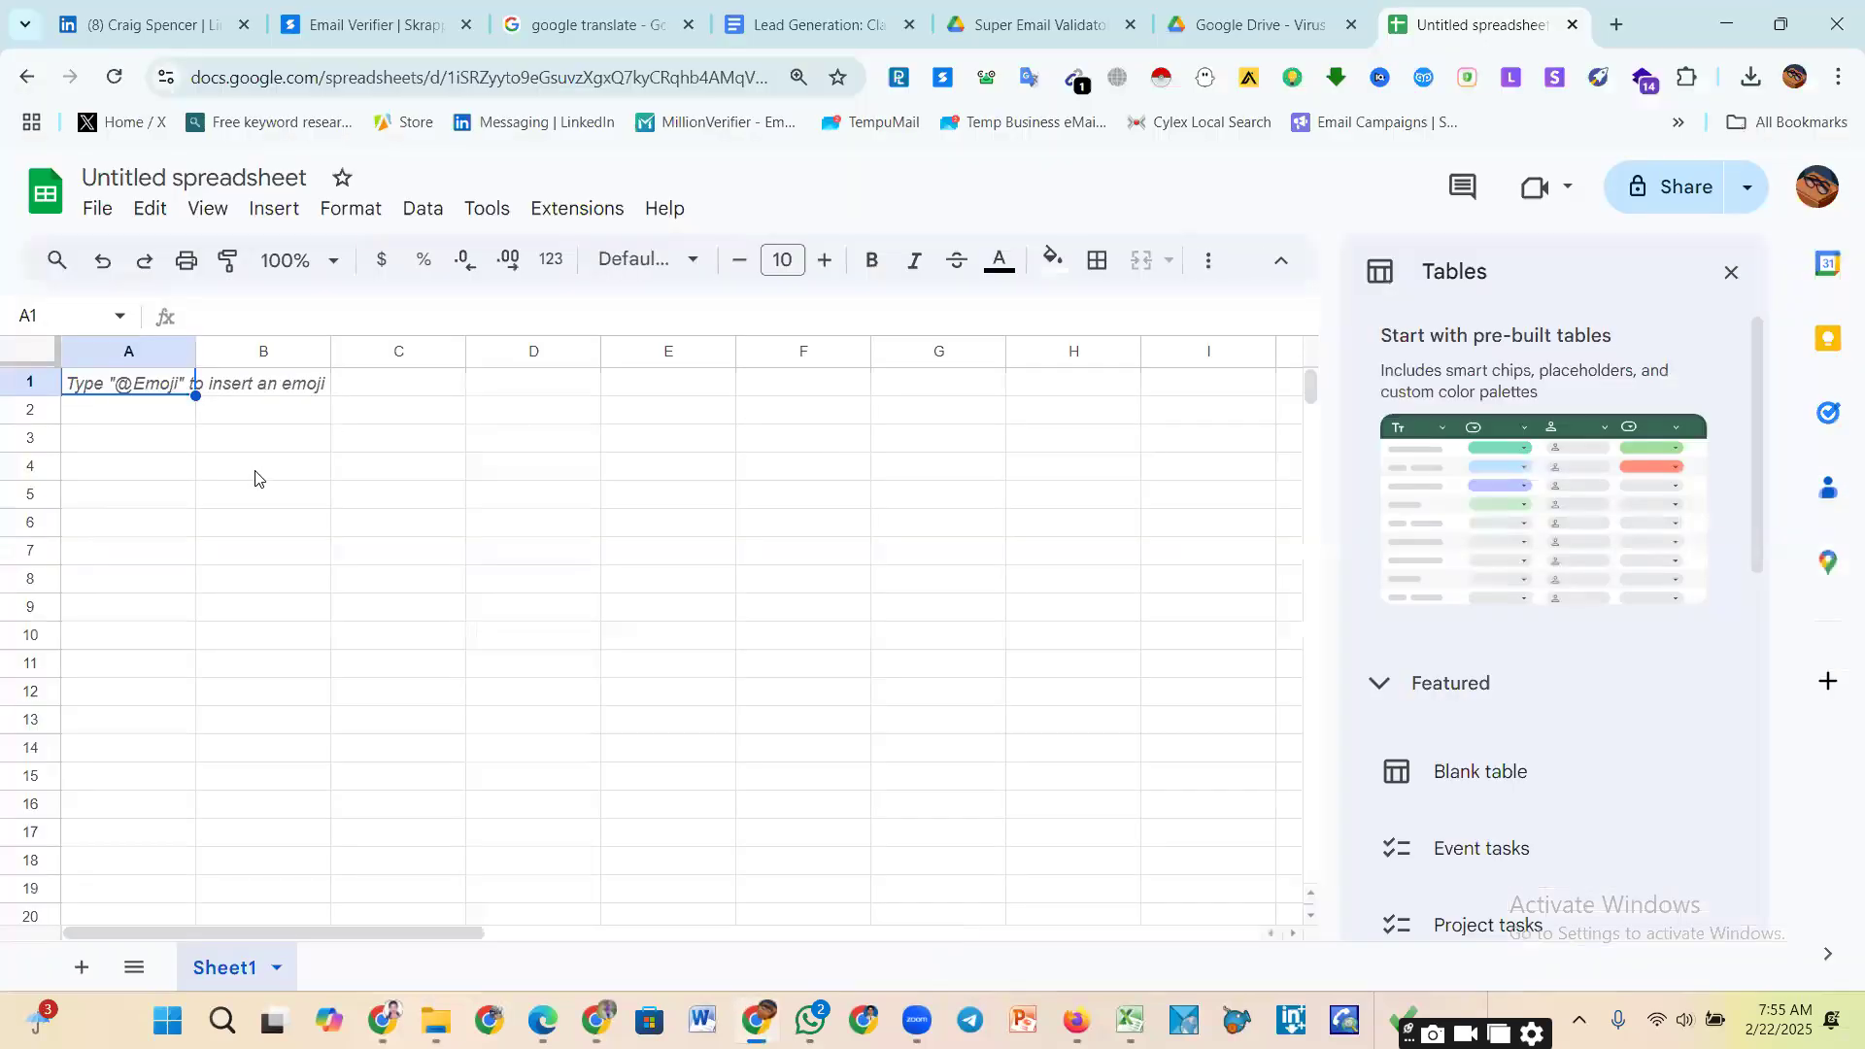
left_click(1731, 275)
key("ctrl+v")
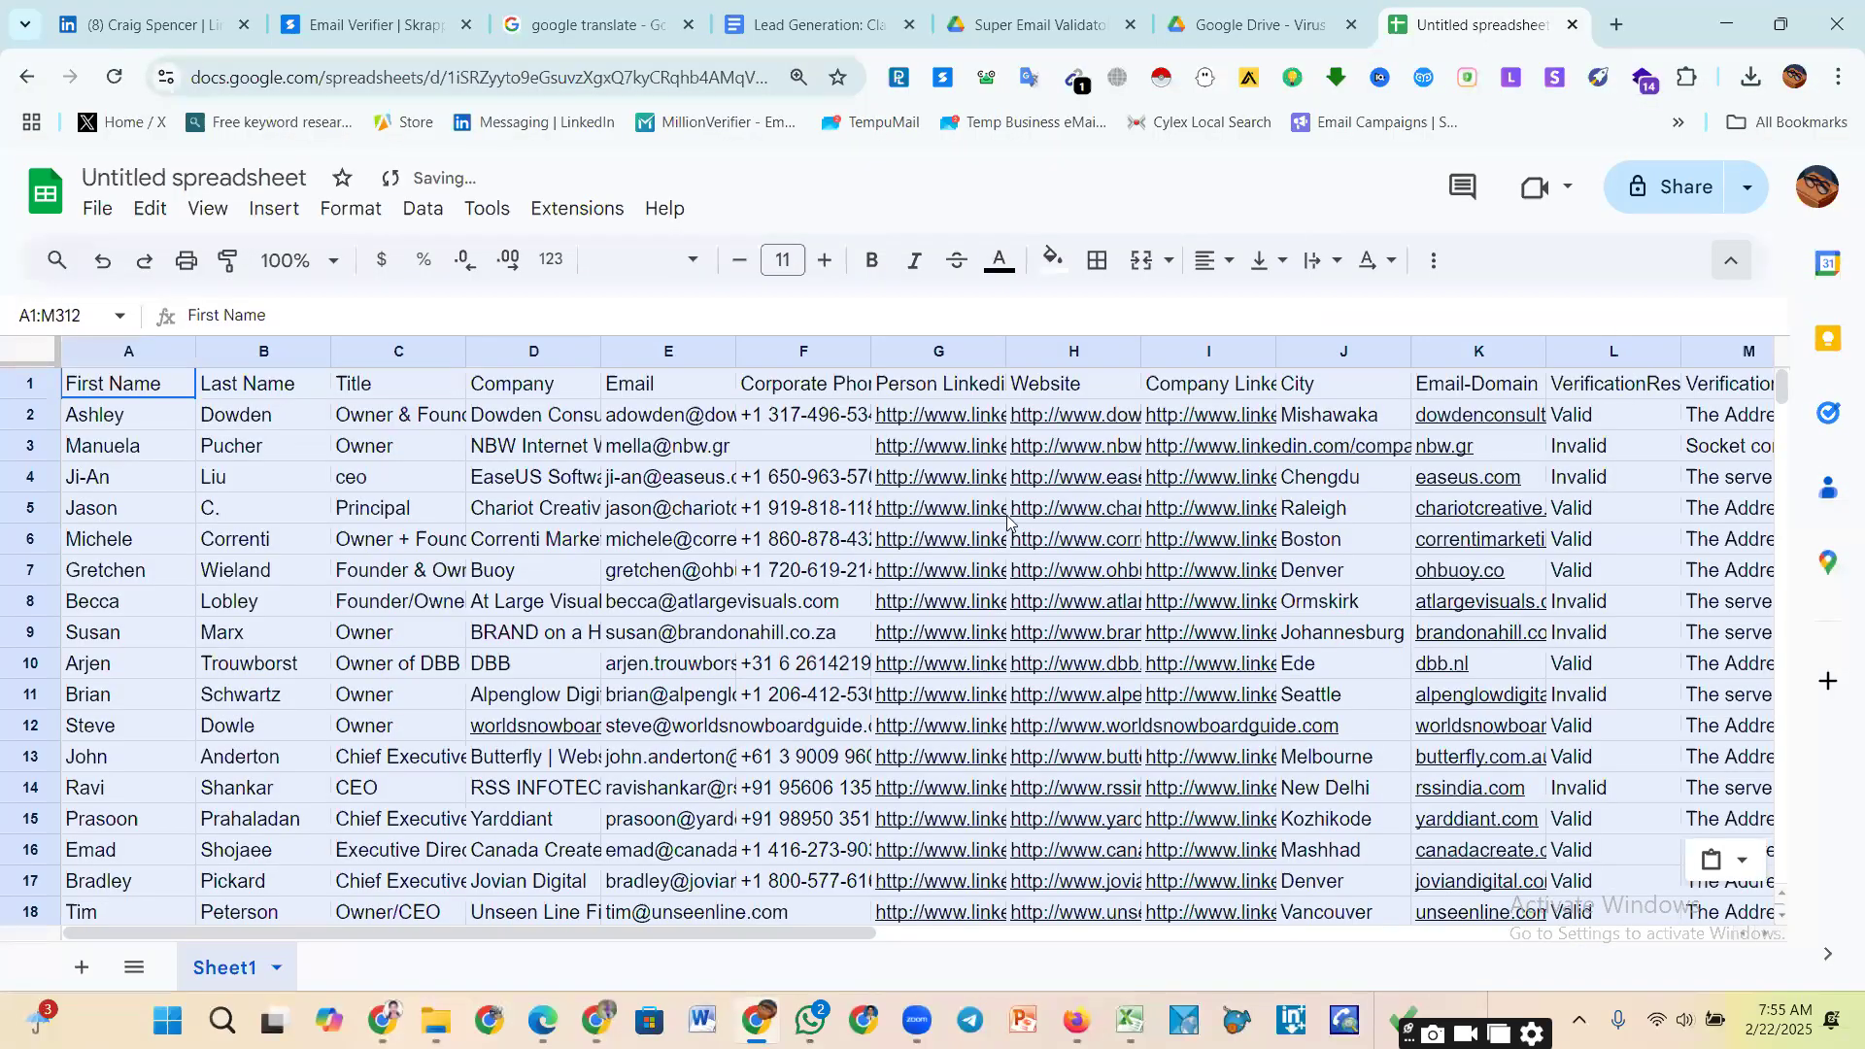
scroll(767, 623, "down", 4)
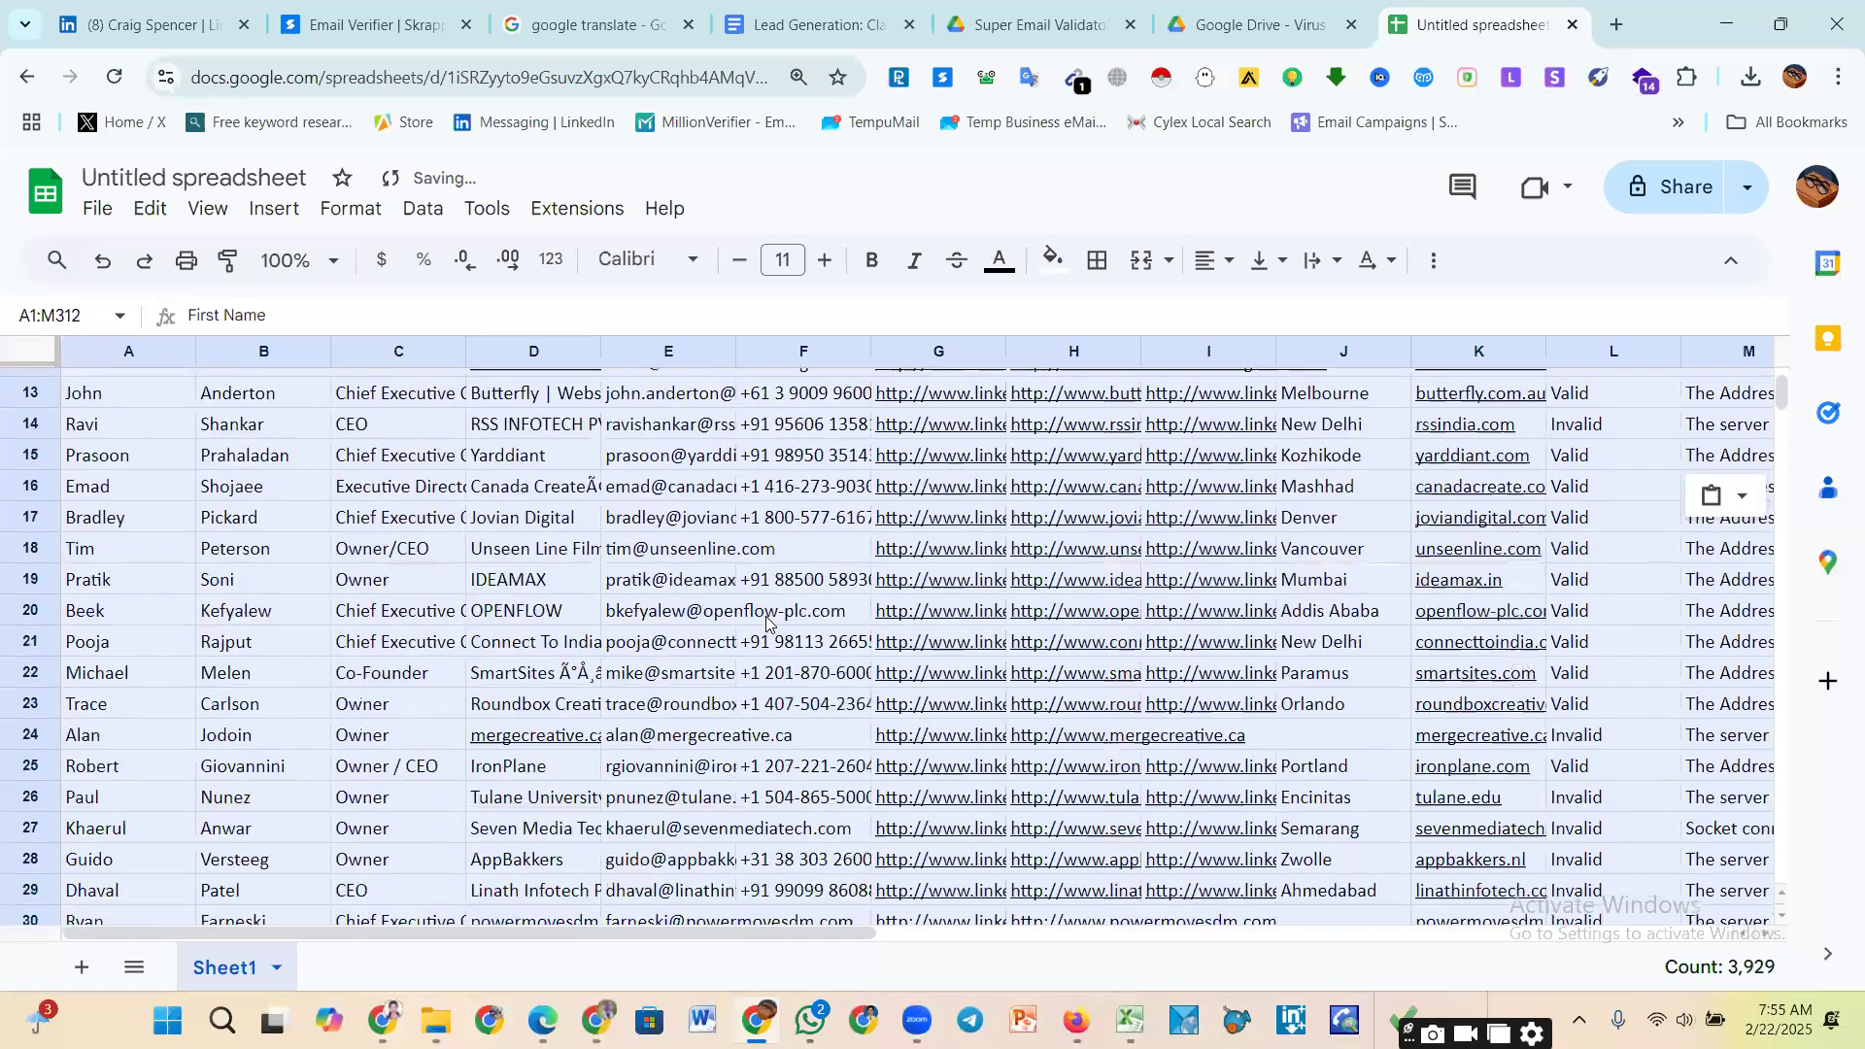
scroll(668, 859, "up", 3)
Step: Center the contents of the VerificationResult column L horizontally
left_click_drag(674, 935, 955, 950)
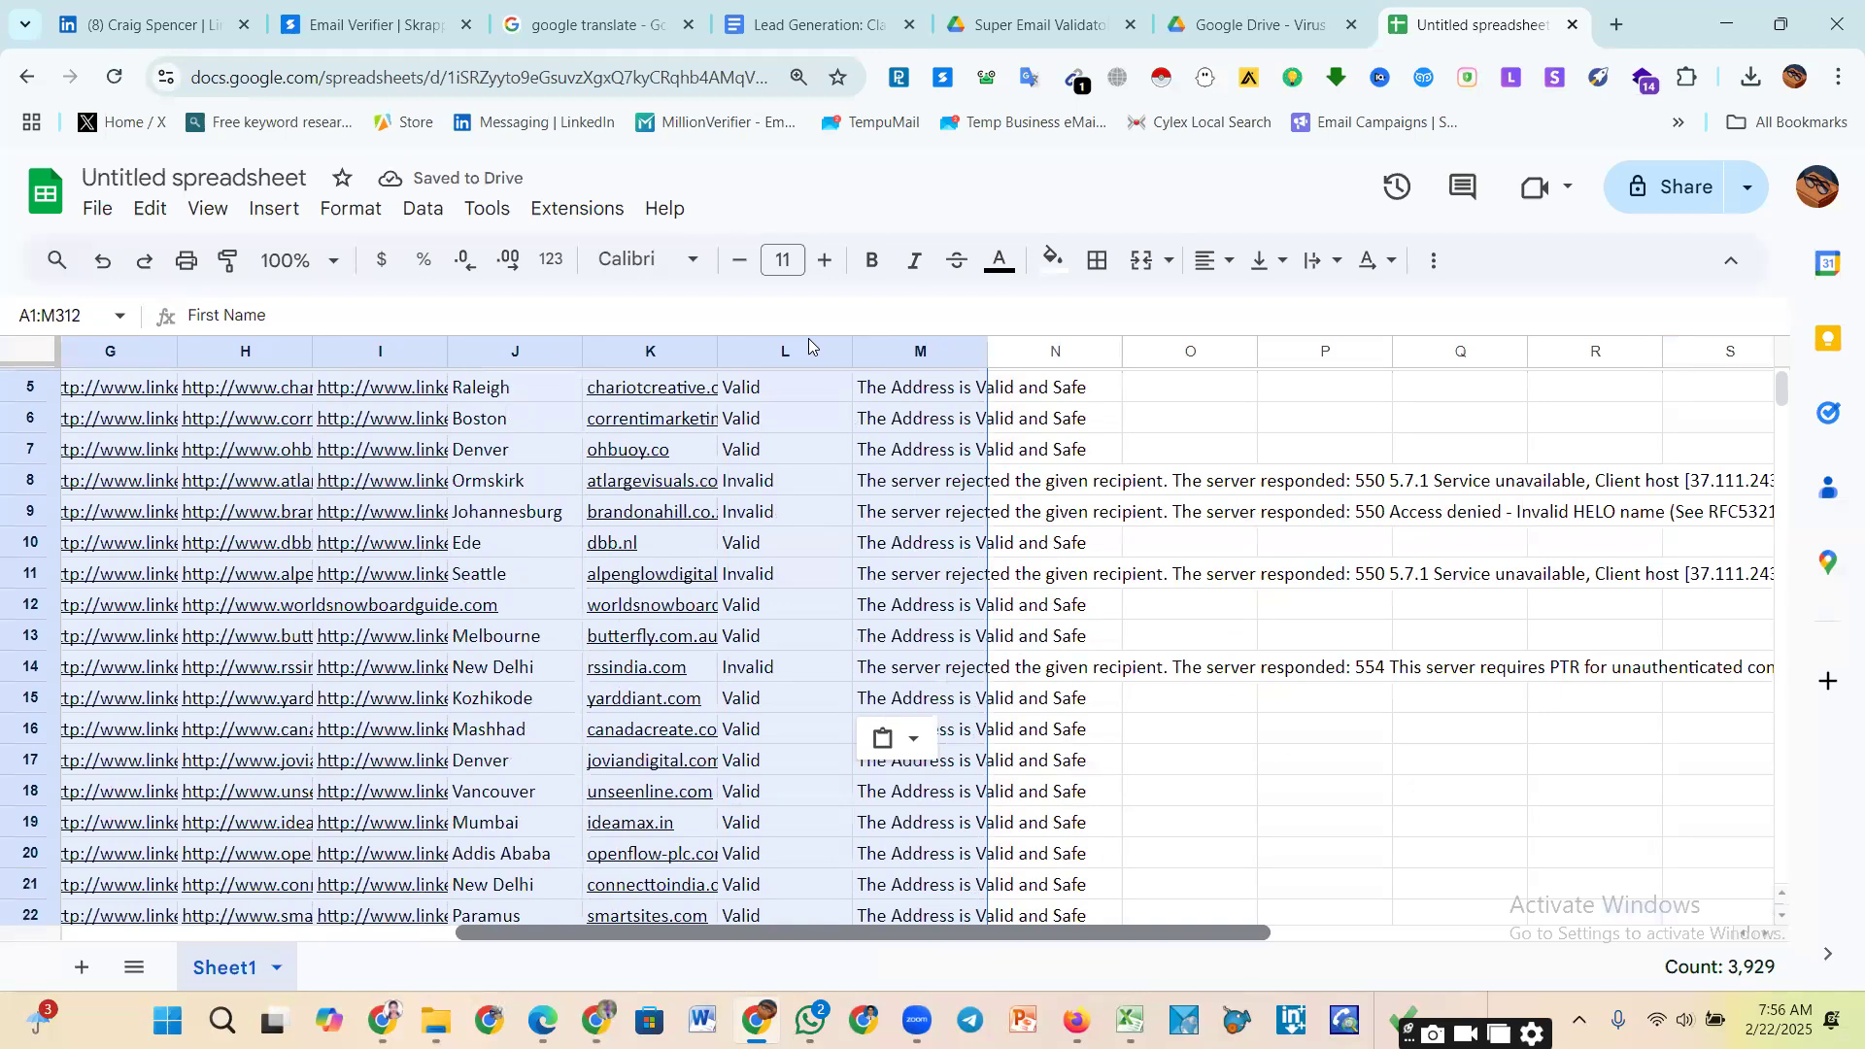
left_click(785, 351)
left_click(1214, 260)
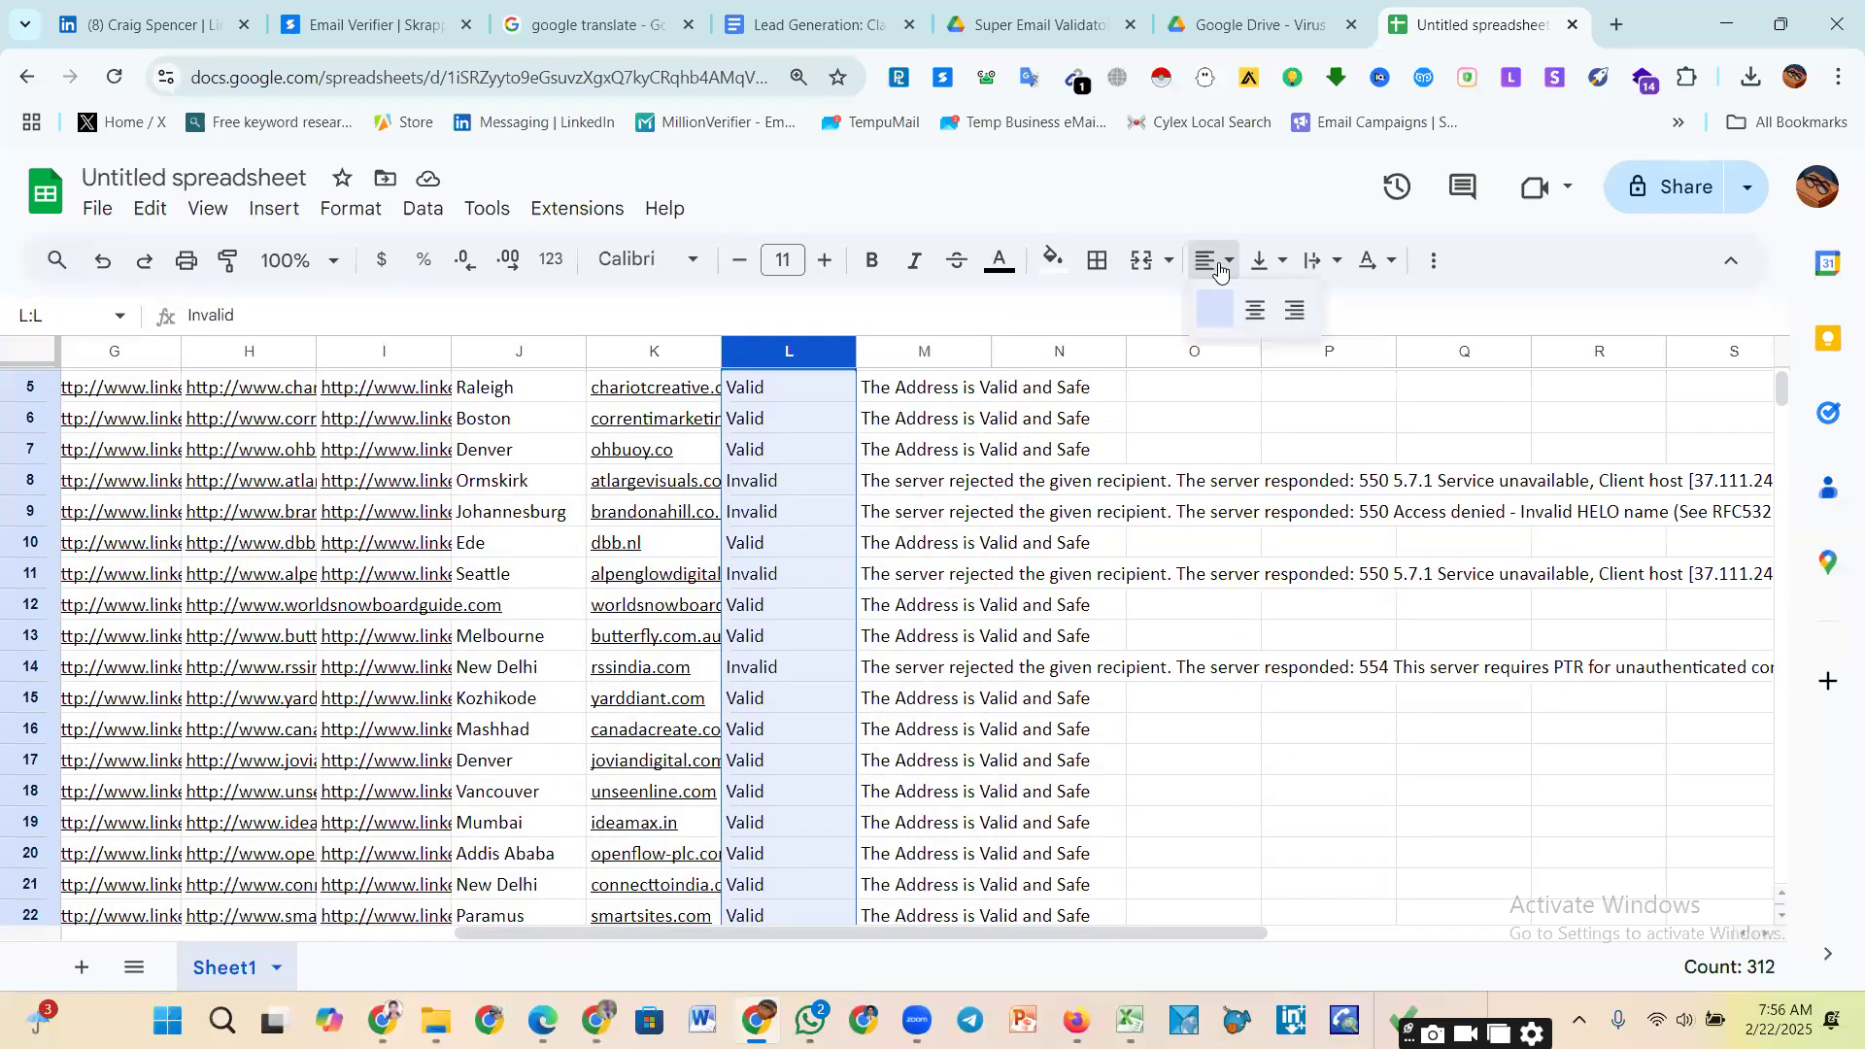
left_click(1254, 313)
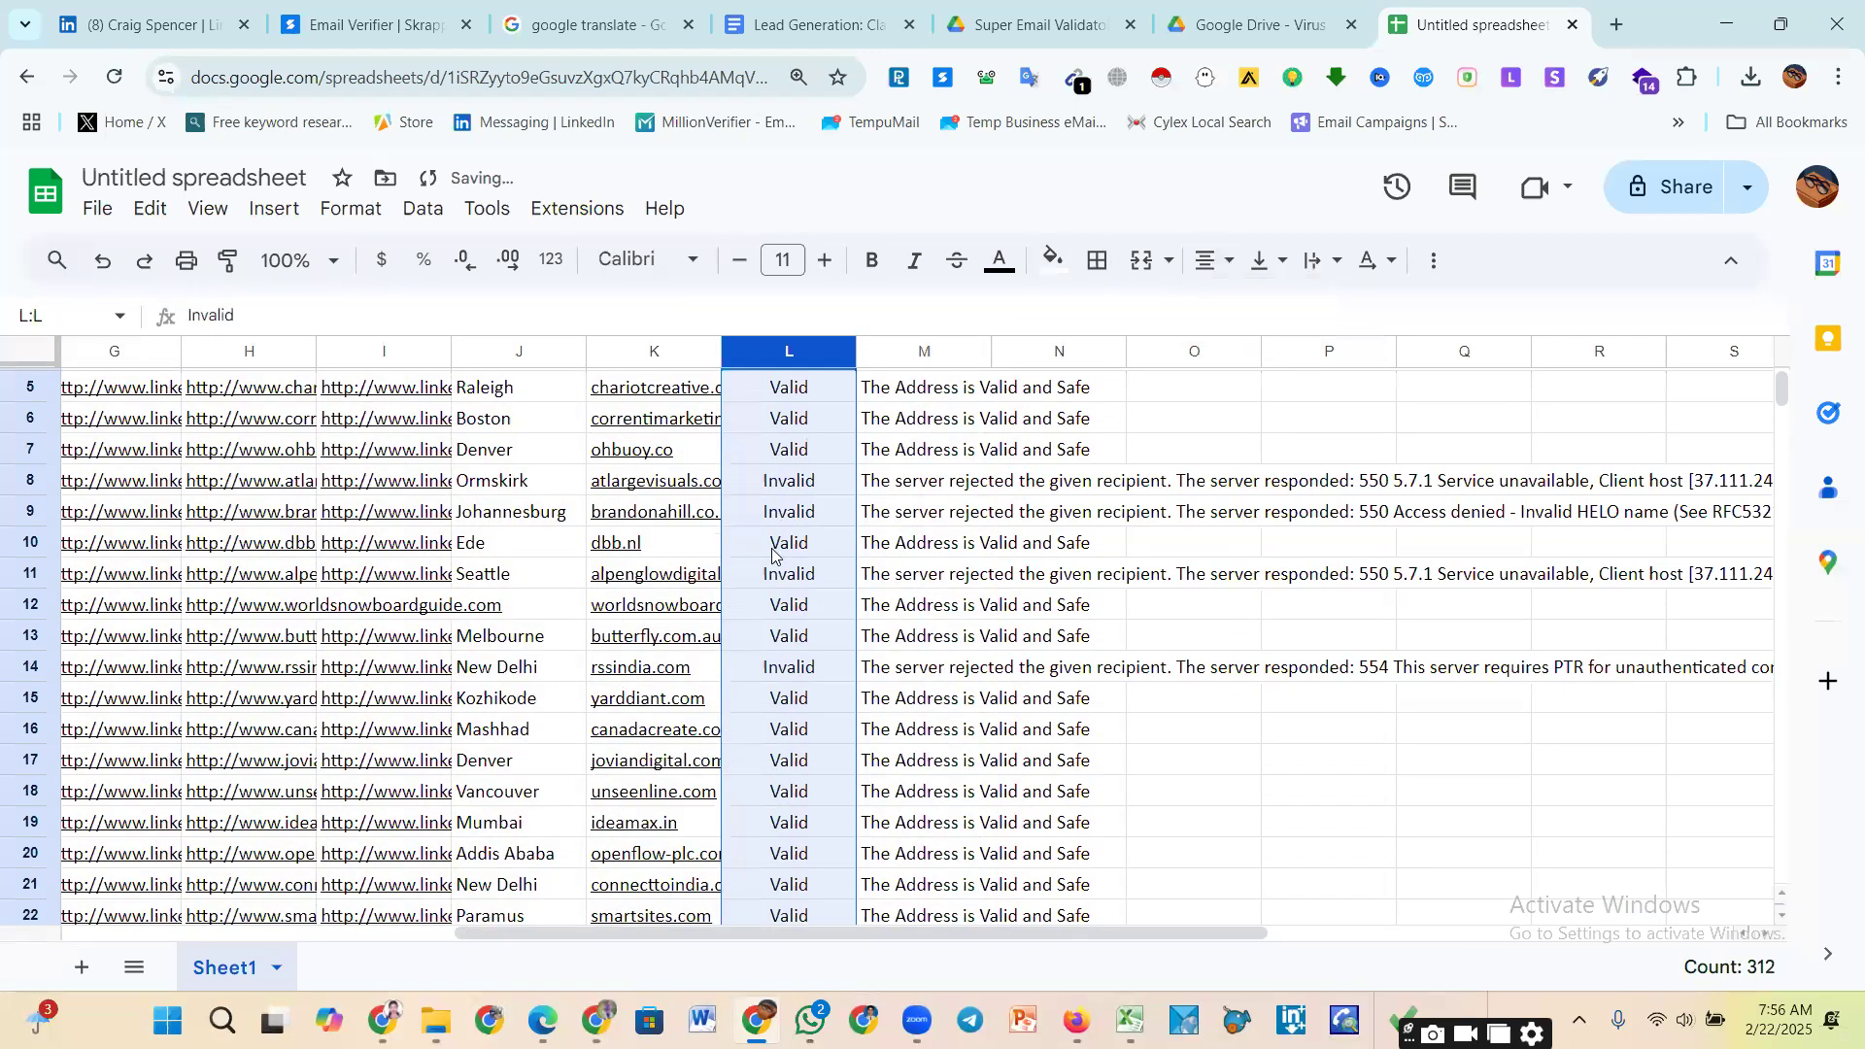
scroll(774, 554, "up", 2)
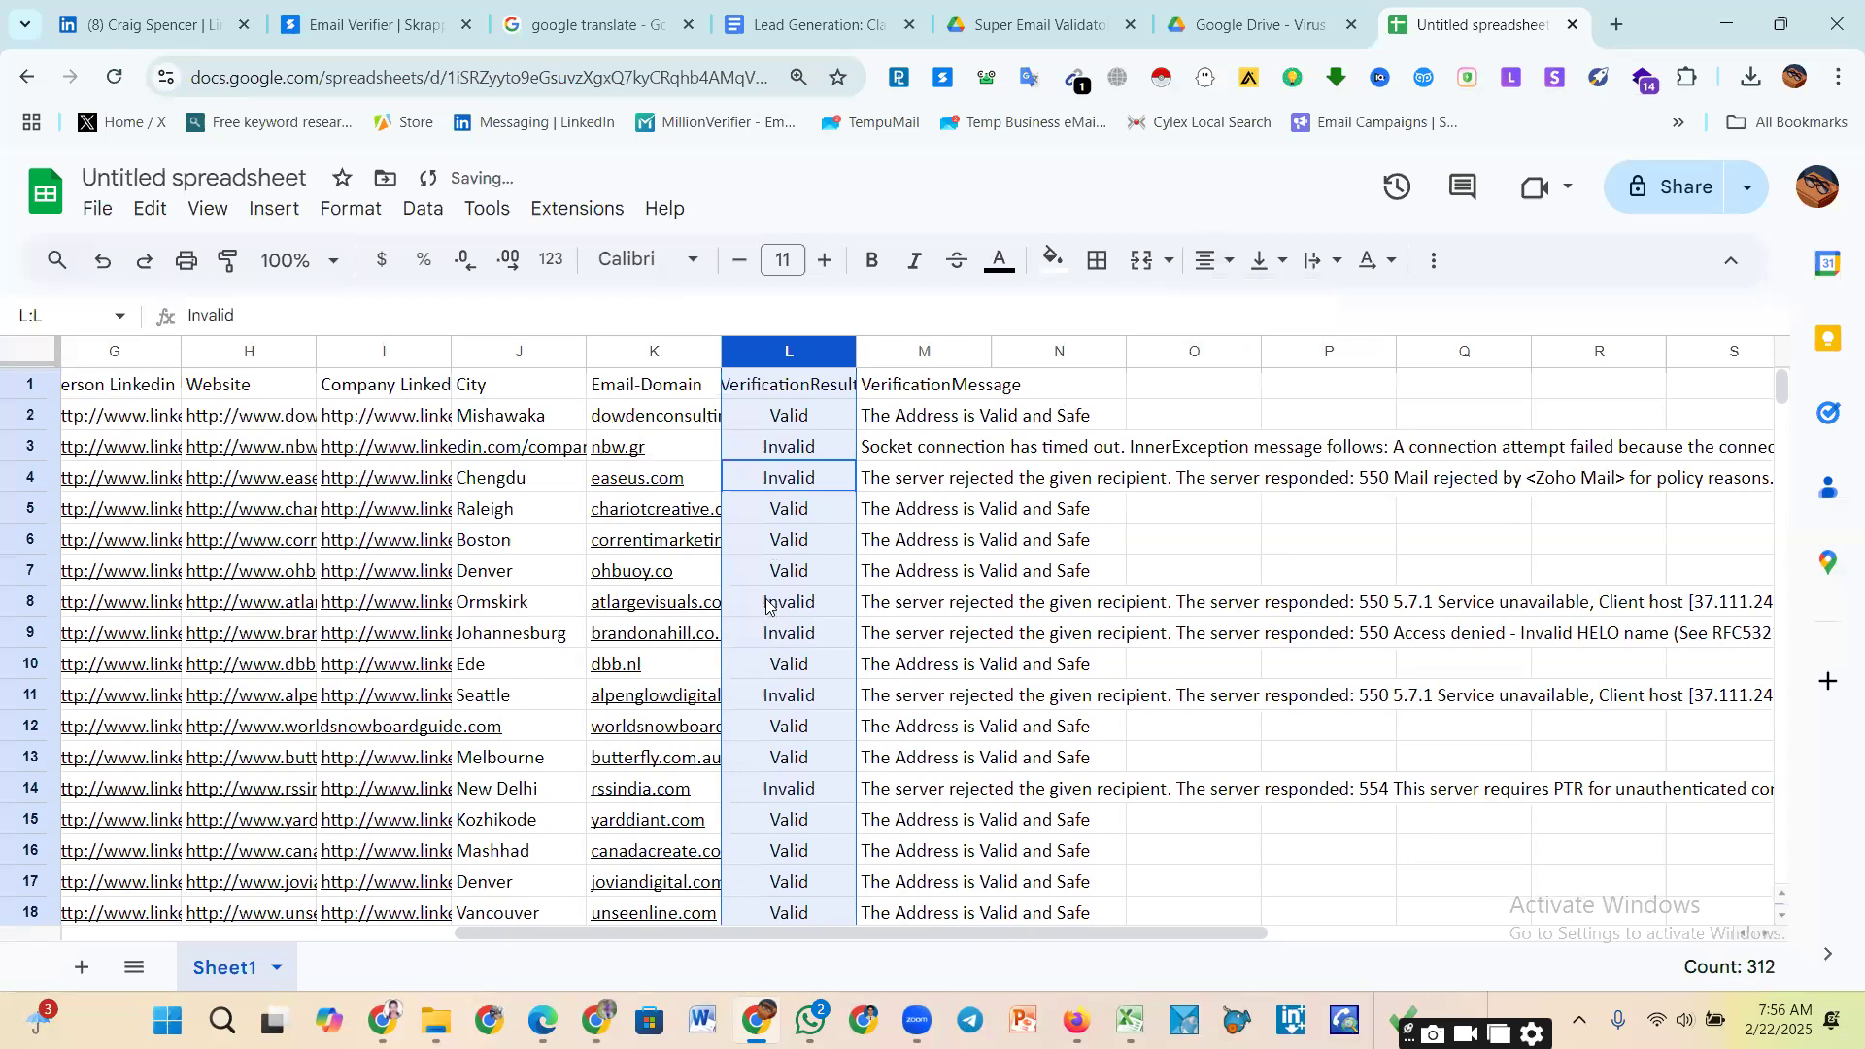
Step: Try to fix the oversized row 64 by setting its text wrapping to Wrap
scroll(766, 604, "down", 18)
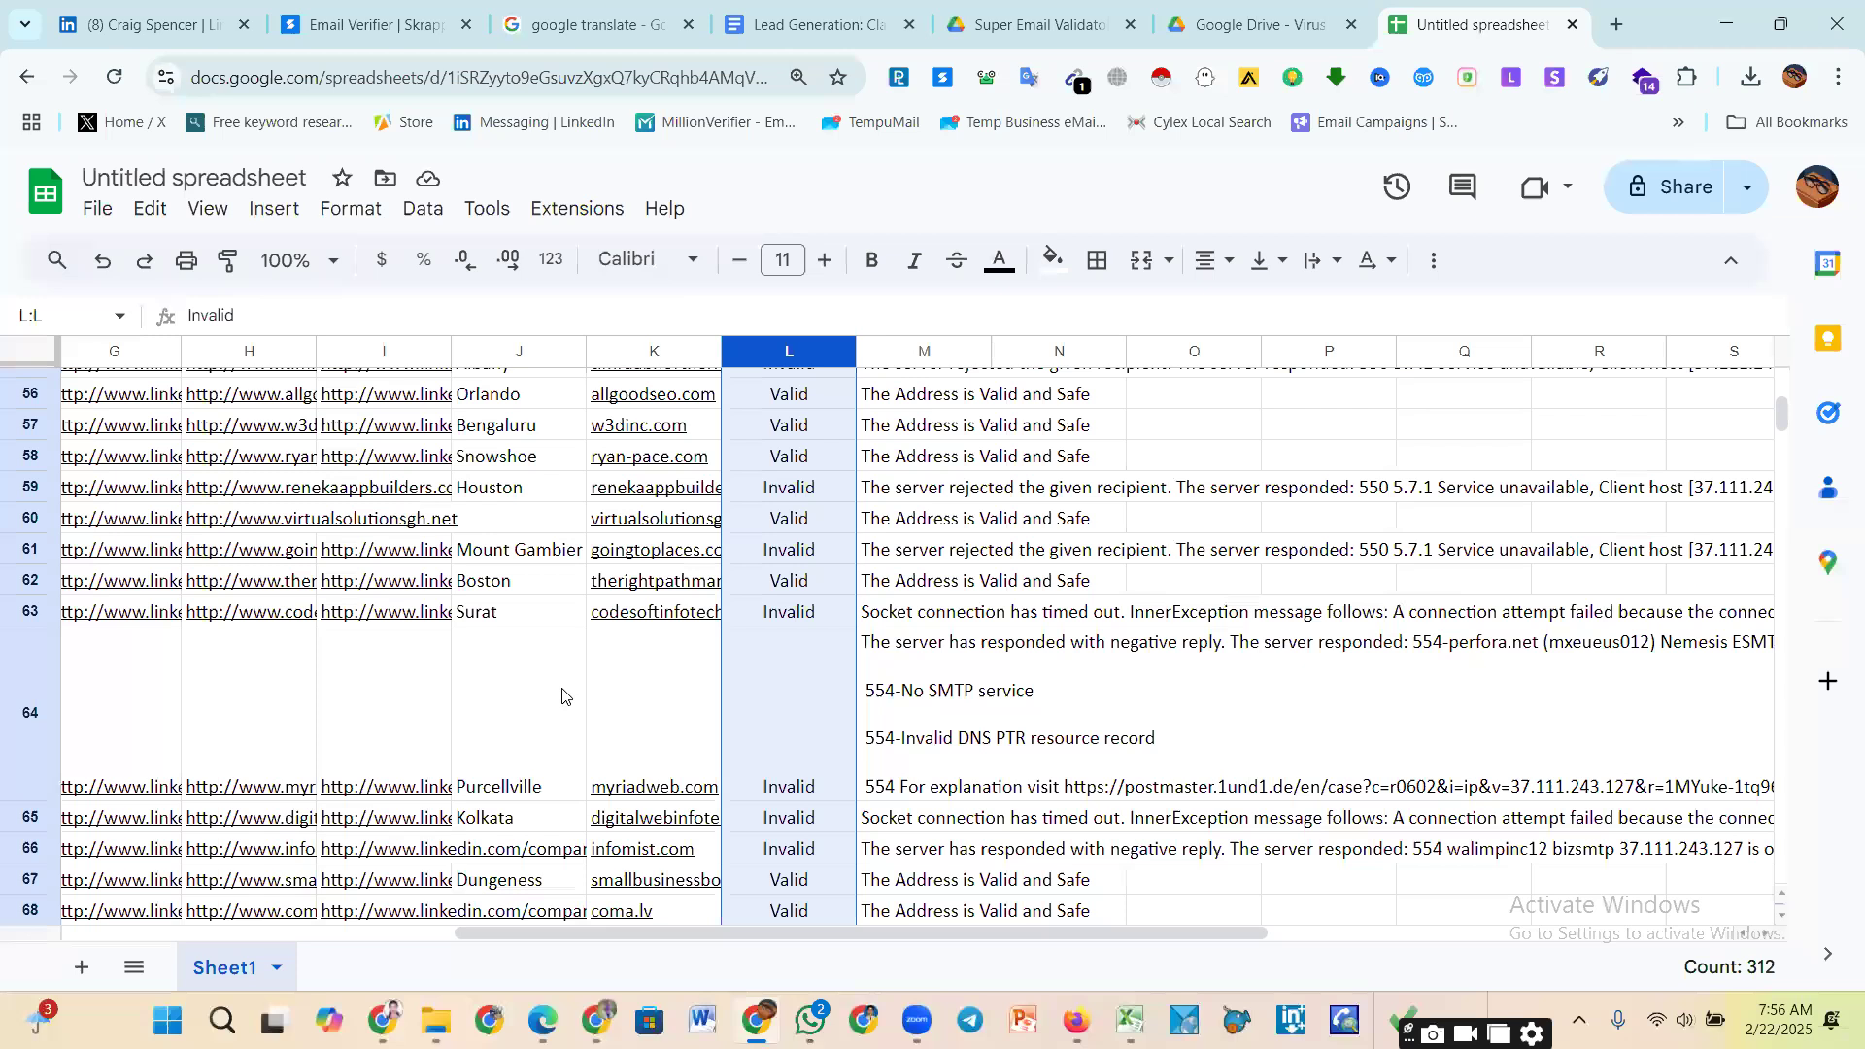
left_click(29, 686)
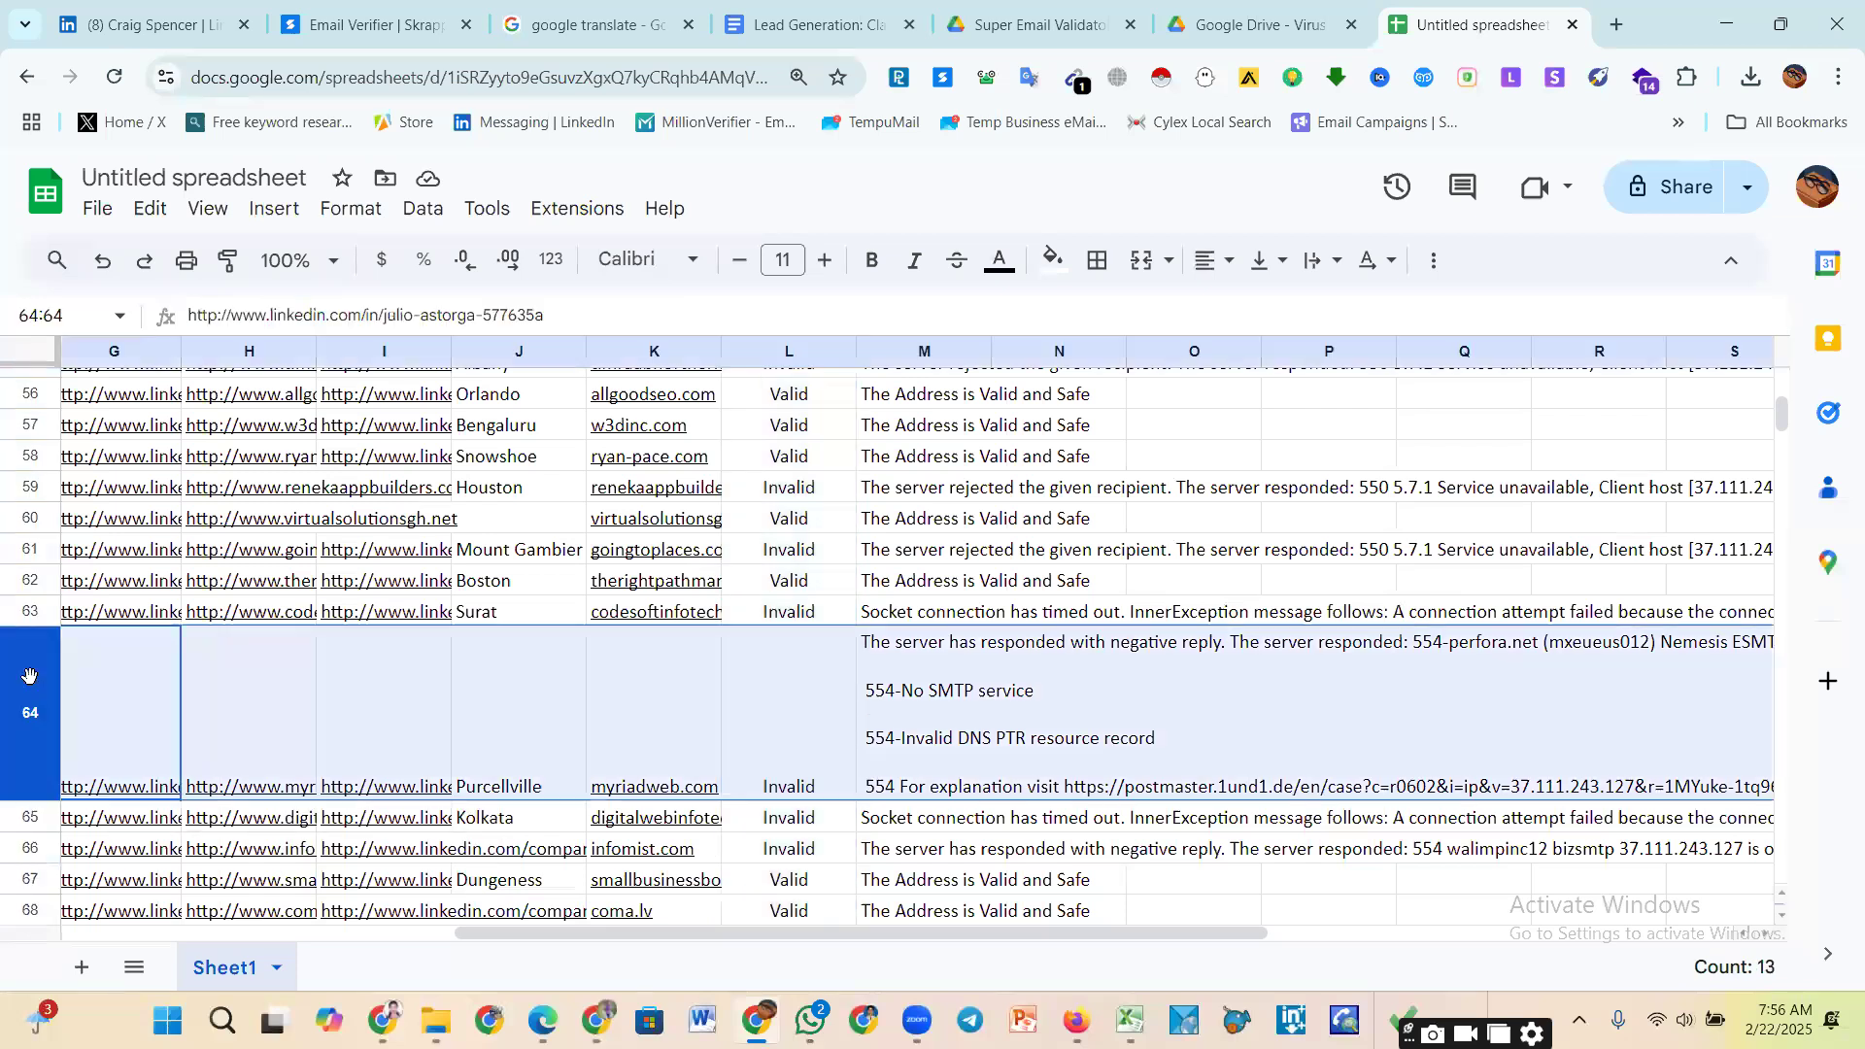
left_click(271, 212)
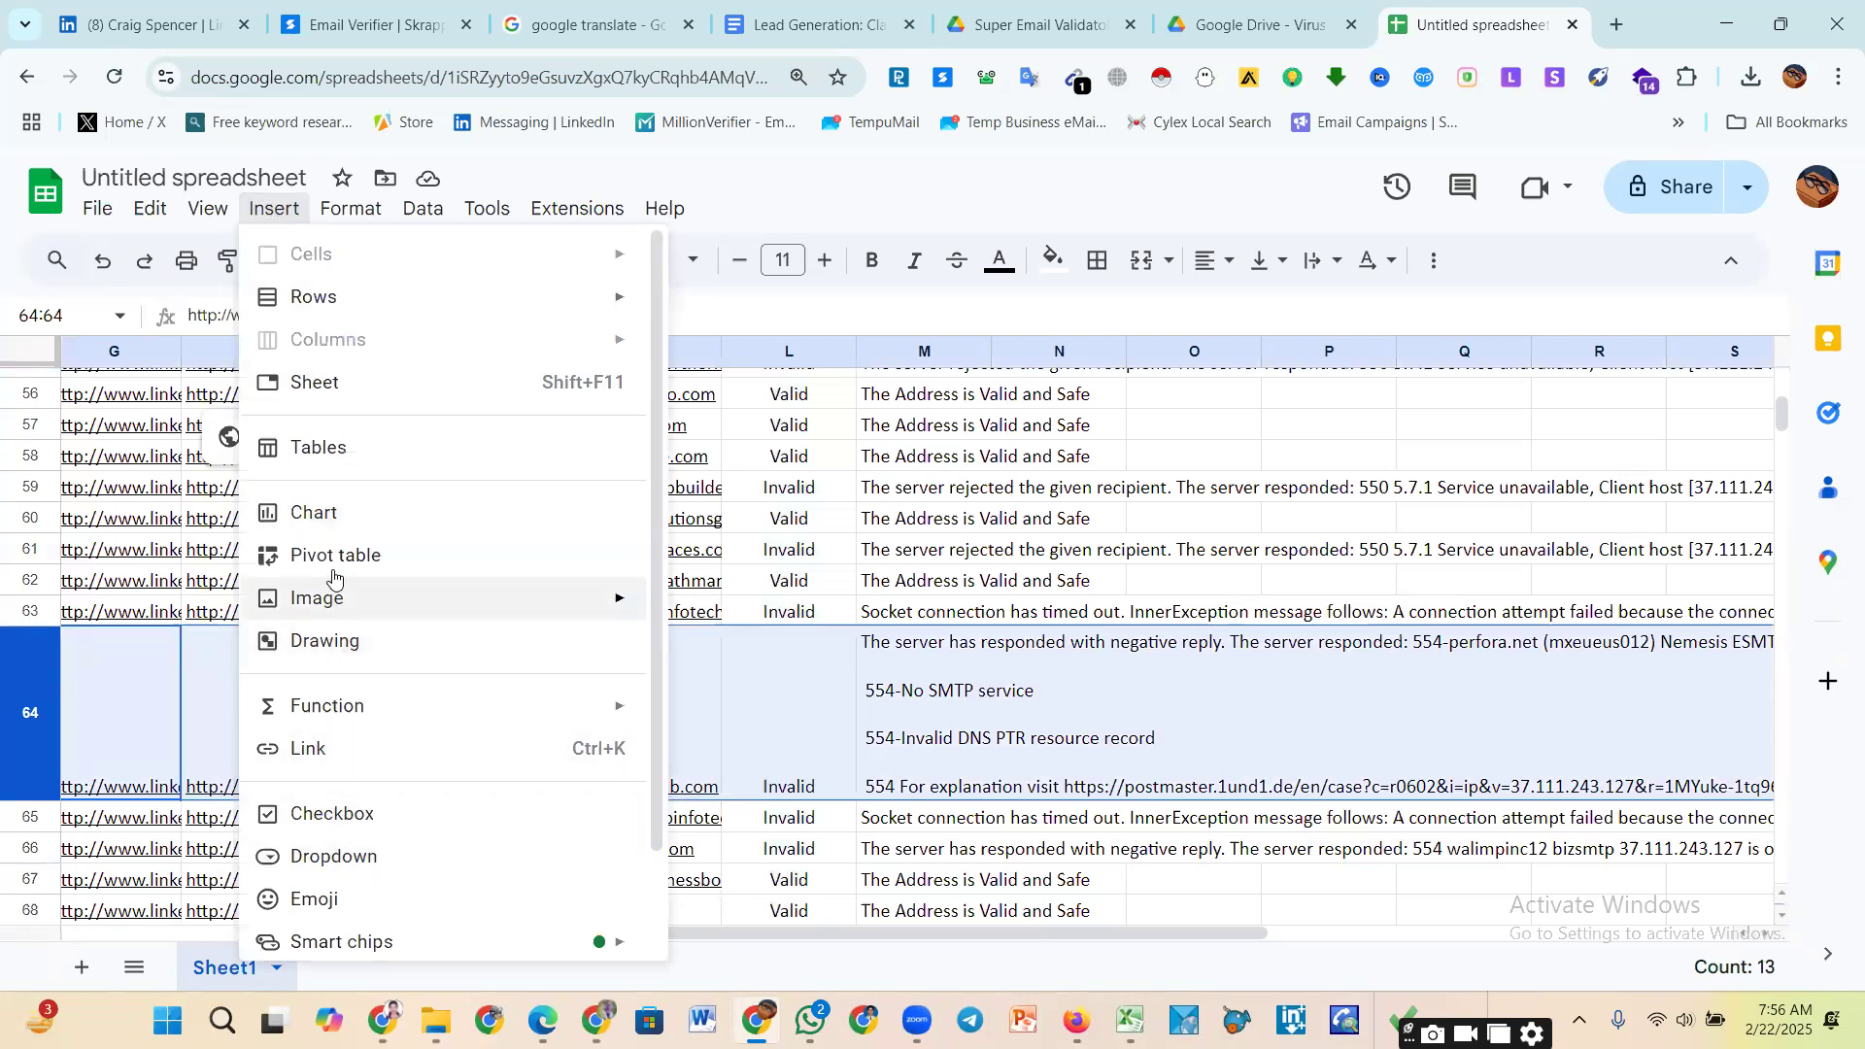
left_click(366, 212)
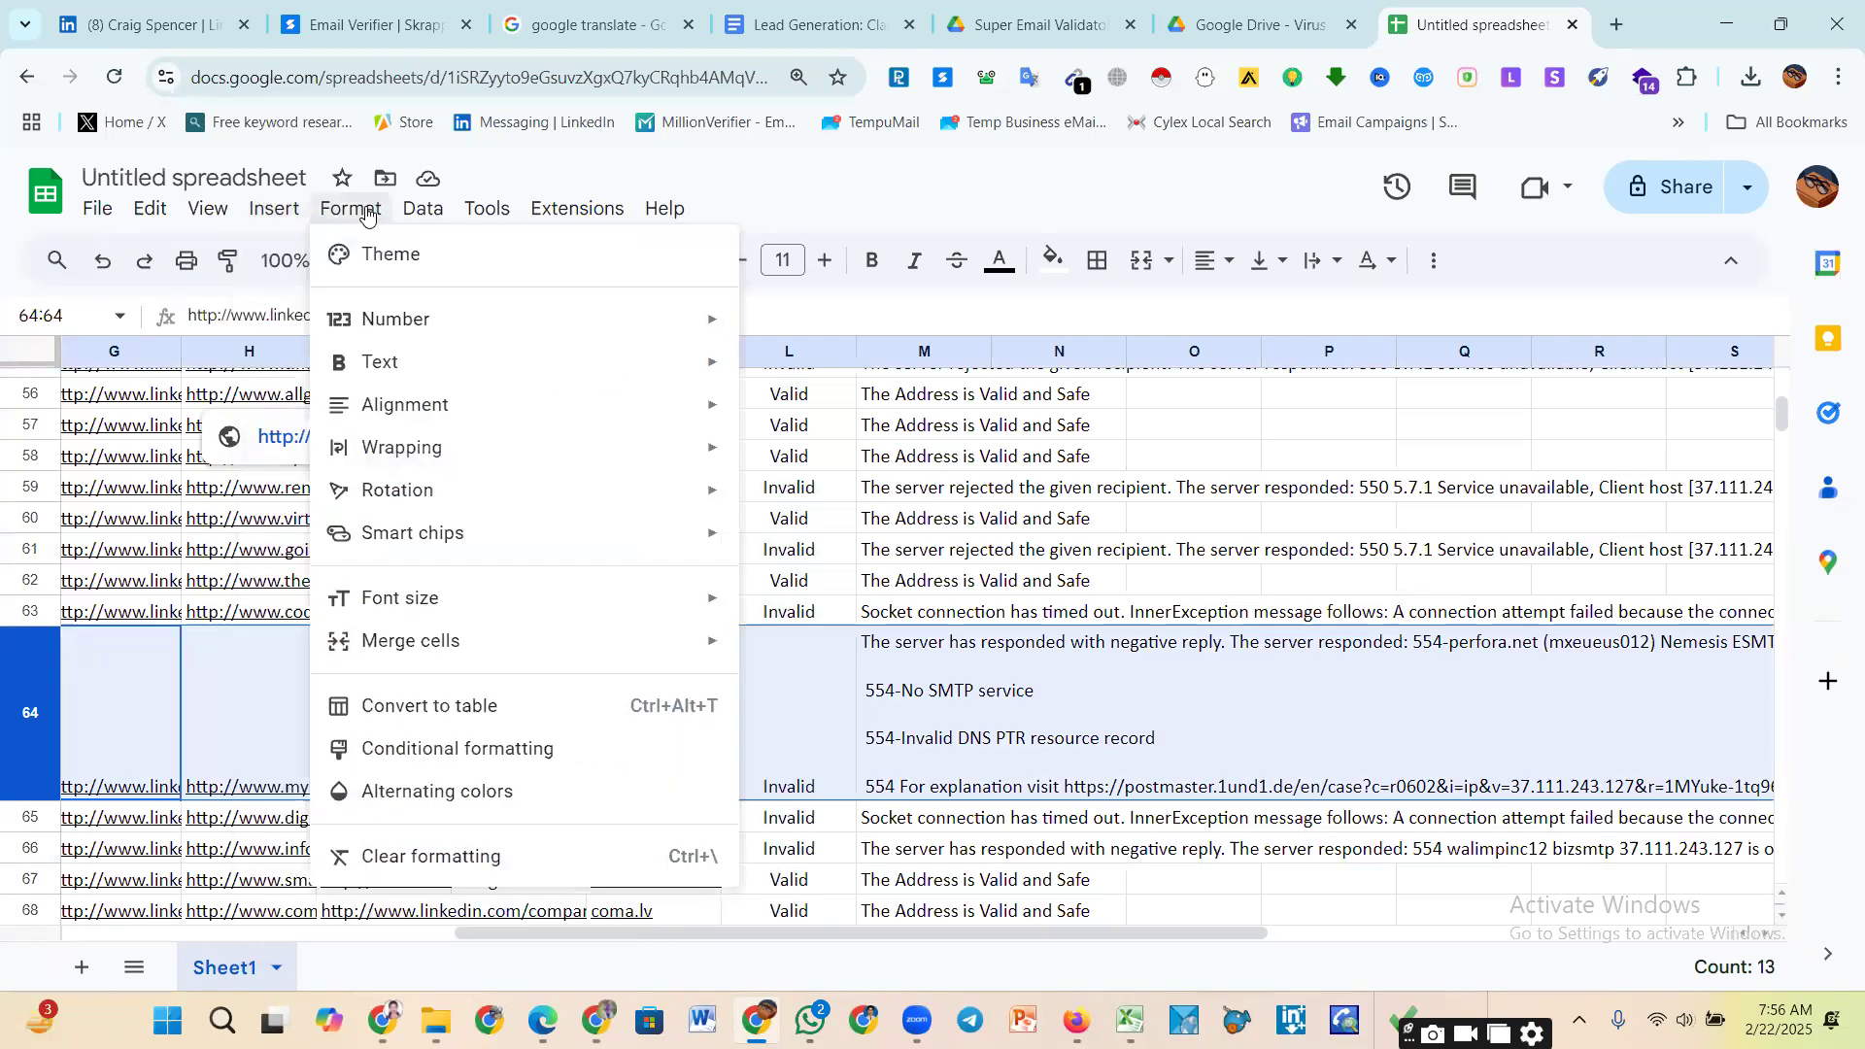
mouse_move(412, 457)
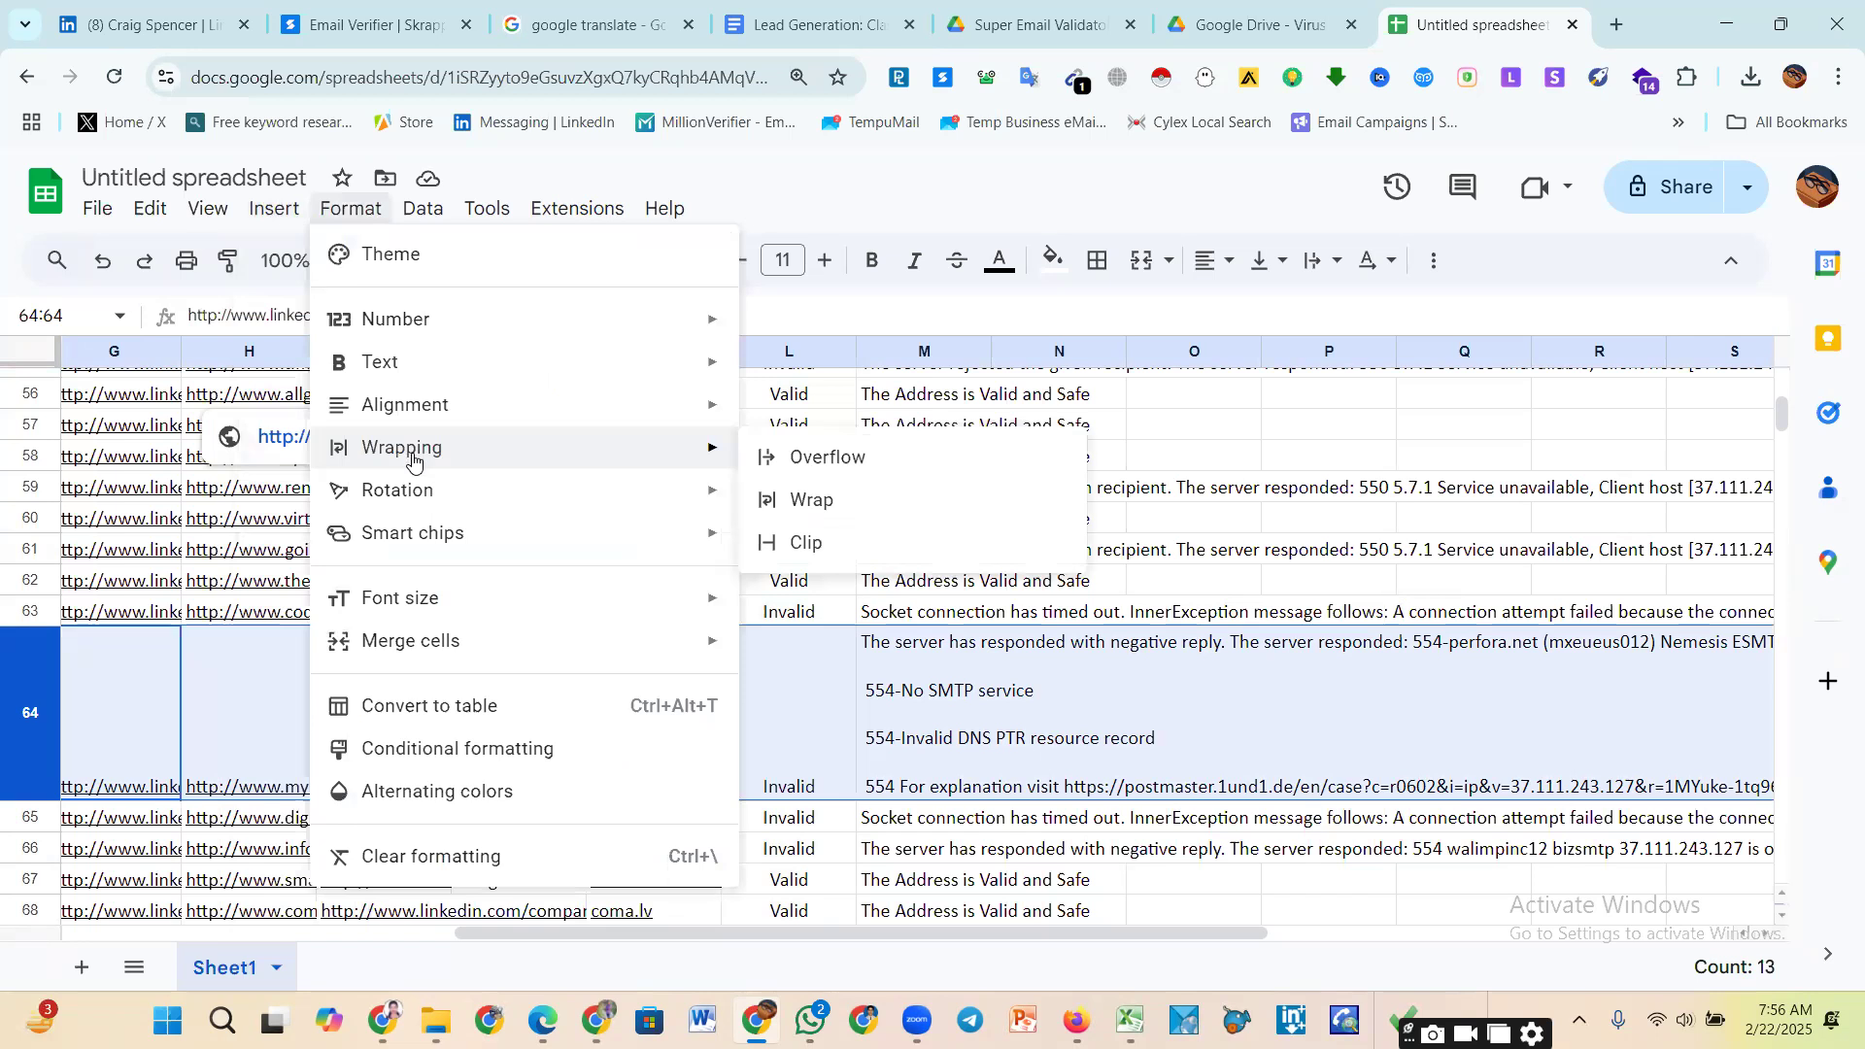
left_click(787, 500)
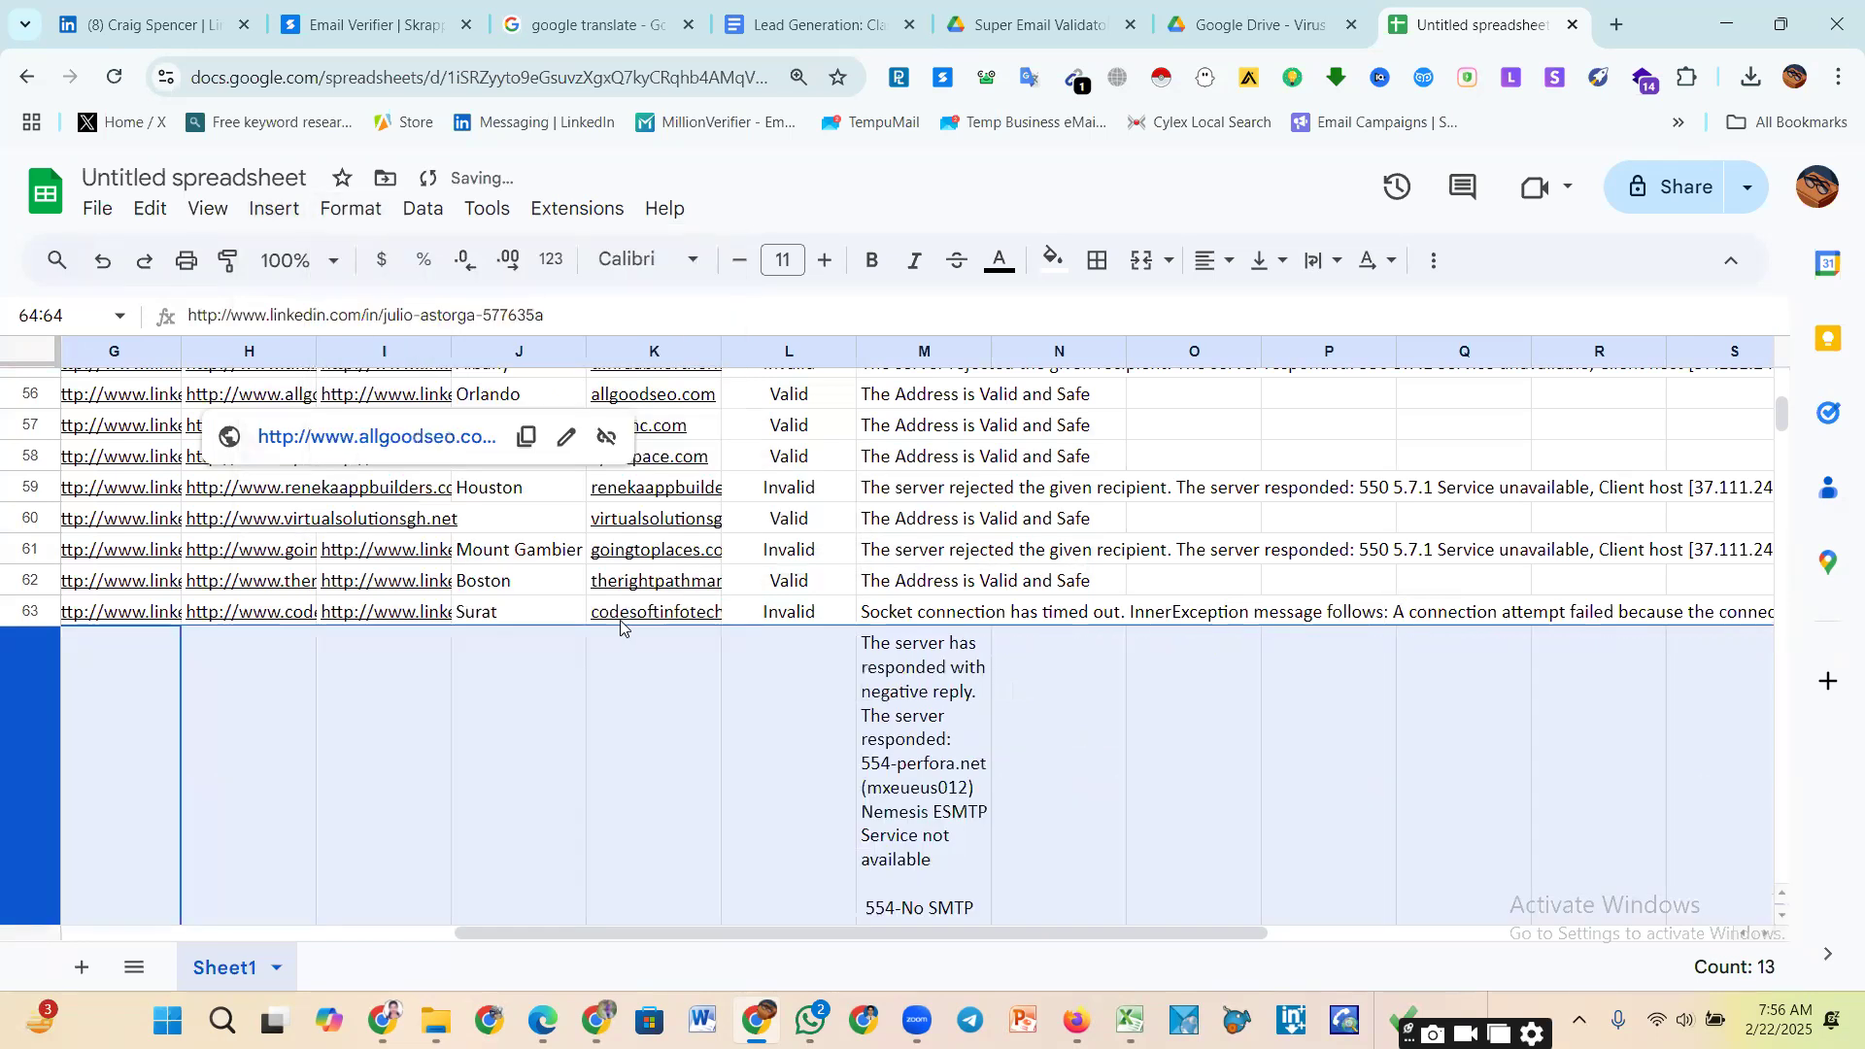
left_click(352, 210)
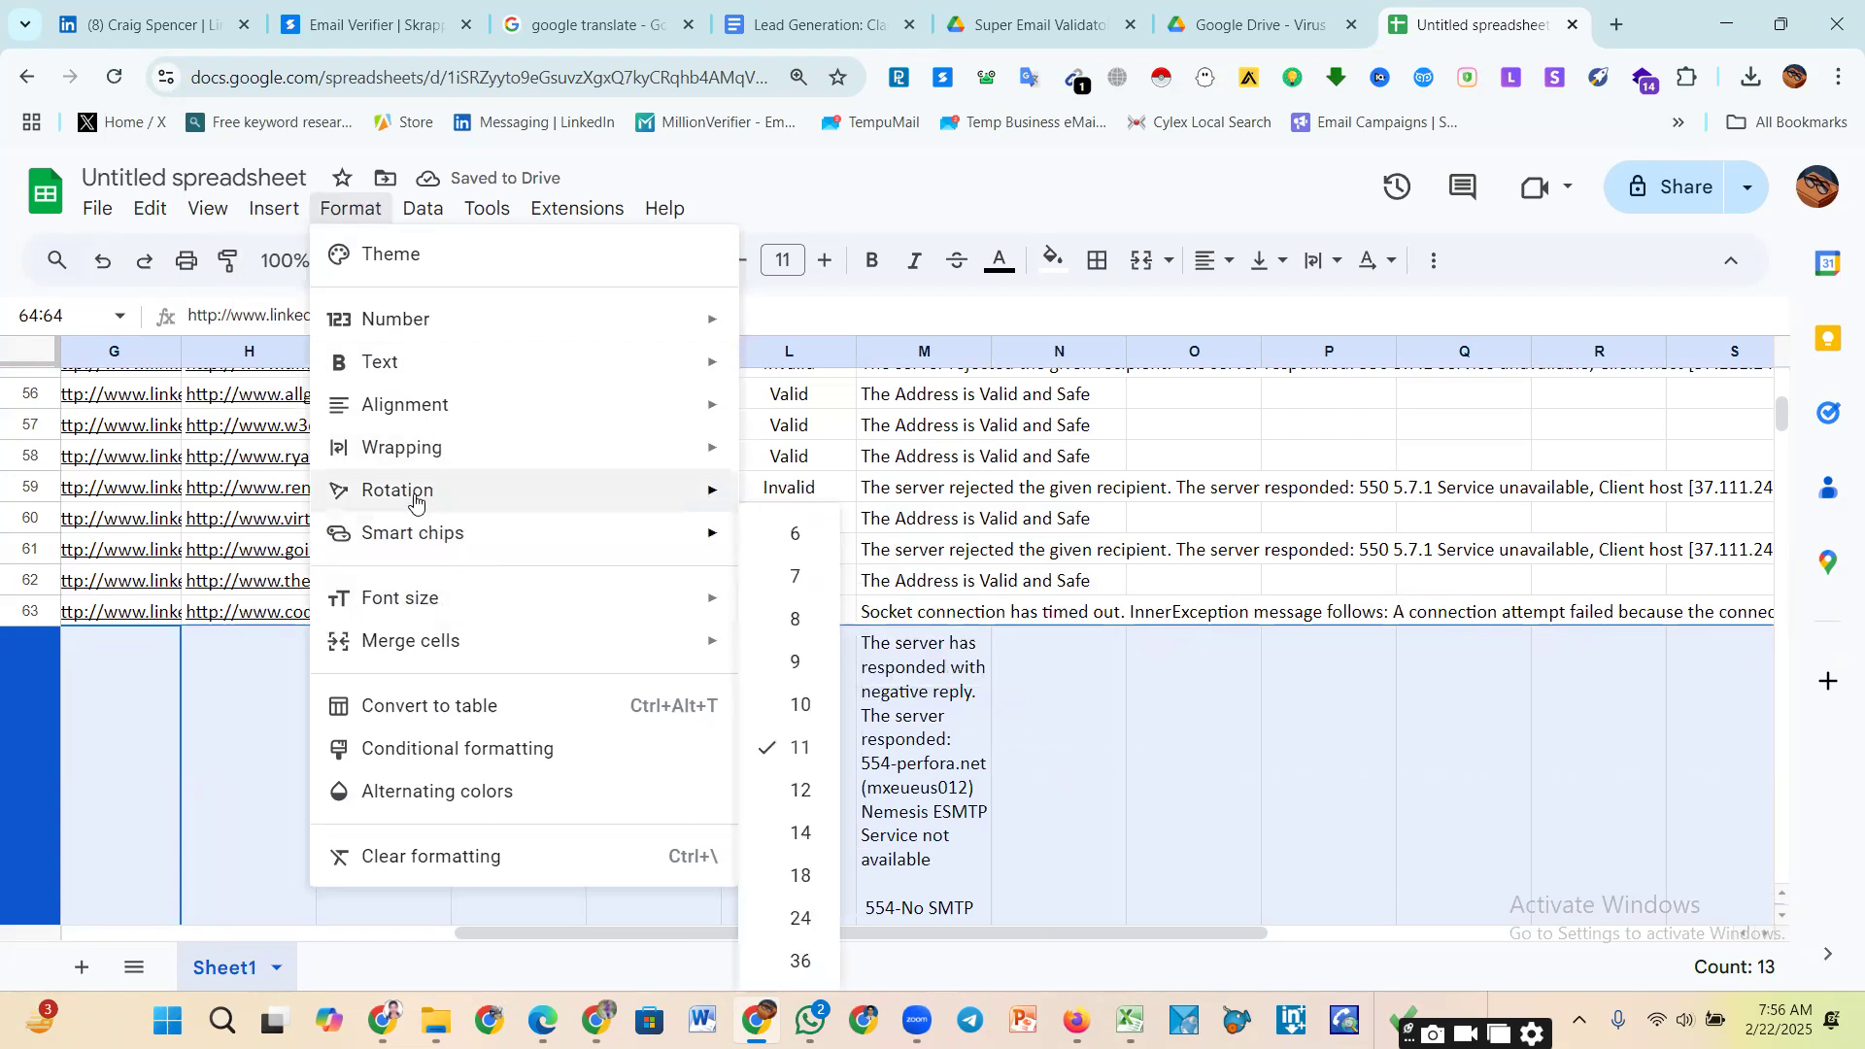
mouse_move(409, 449)
left_click(811, 498)
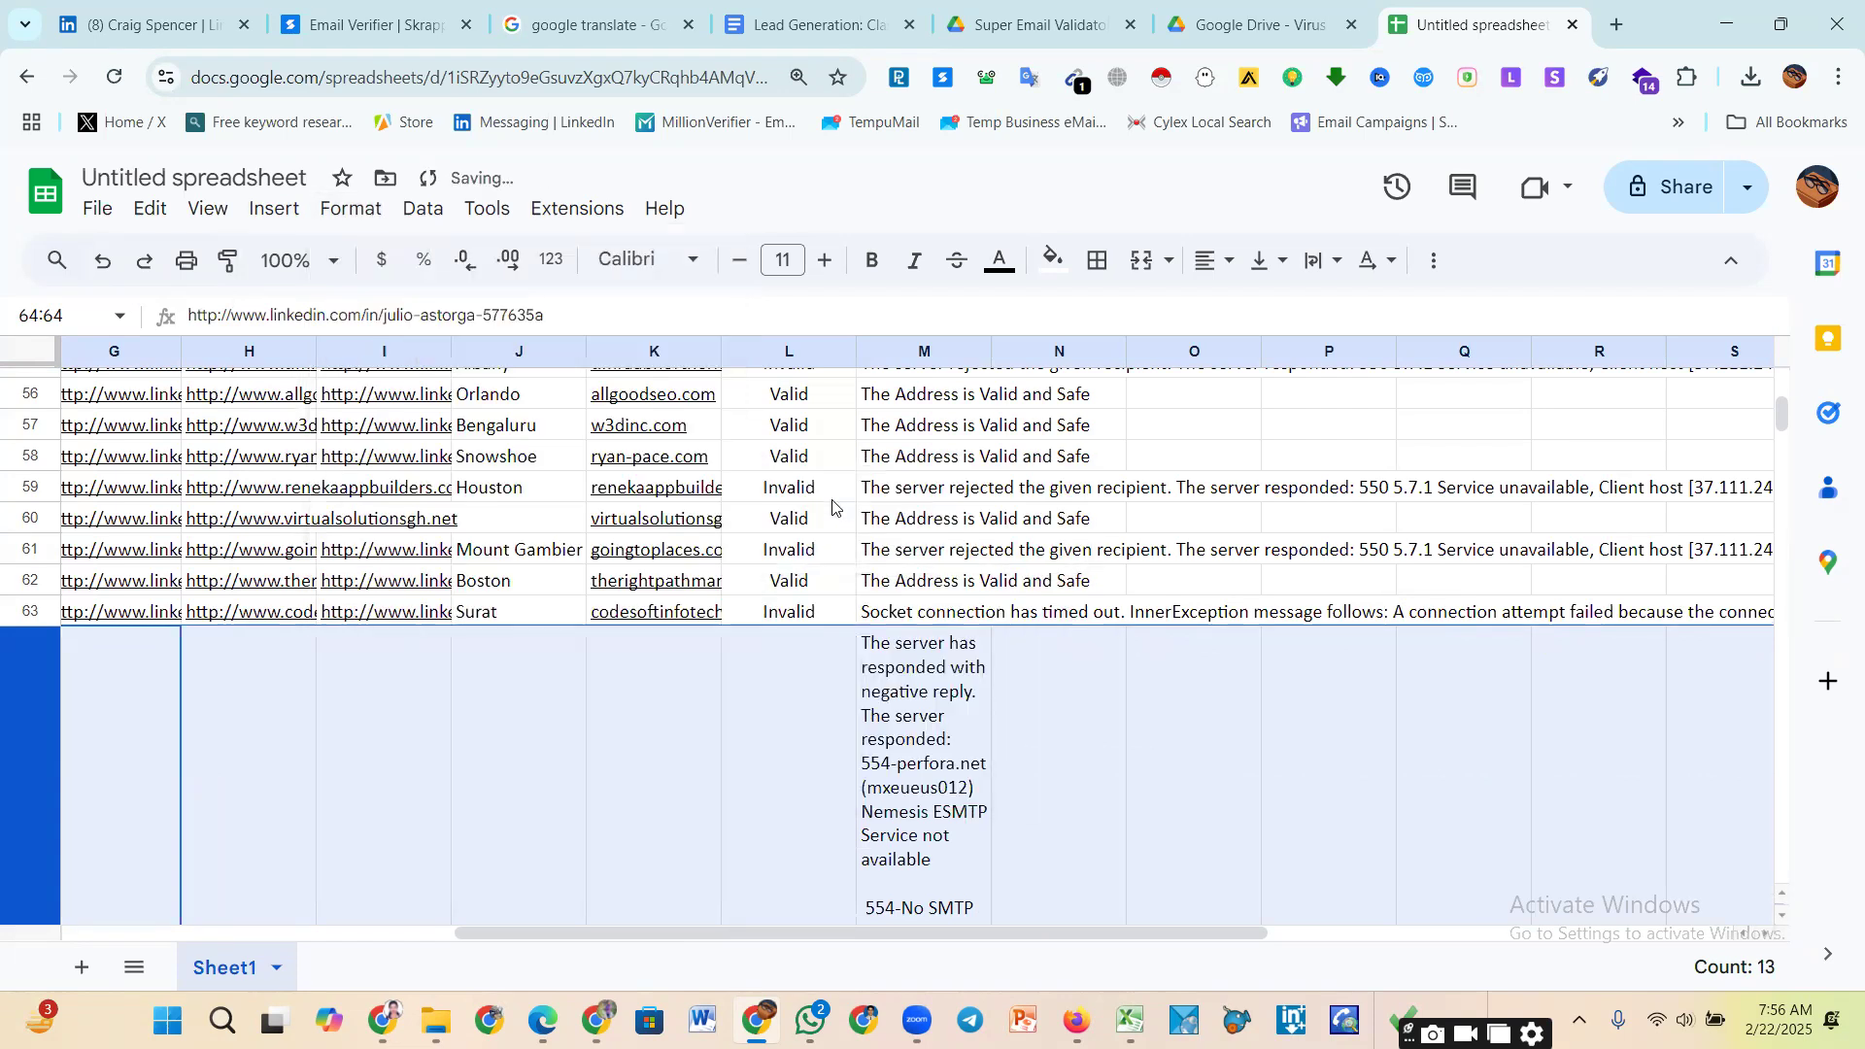
scroll(763, 733, "down", 5)
scroll(763, 730, "up", 3)
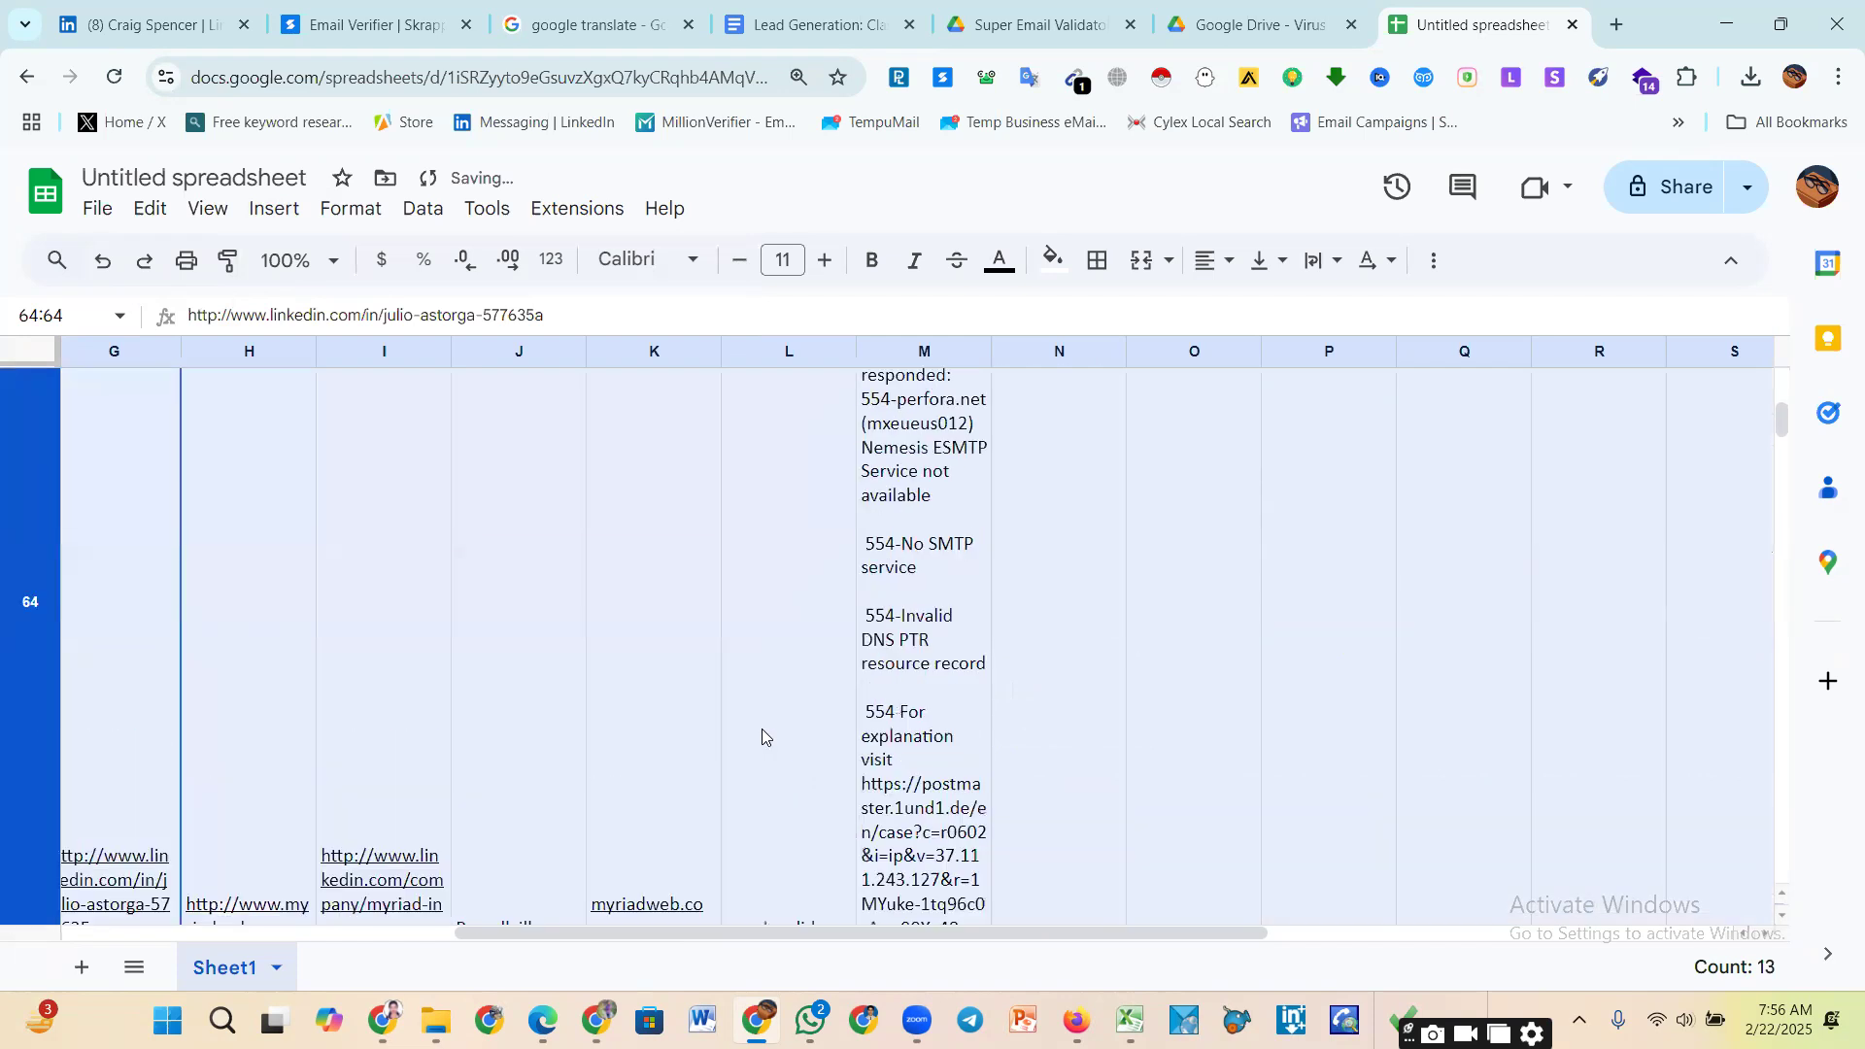
left_click(351, 208)
mouse_move(436, 458)
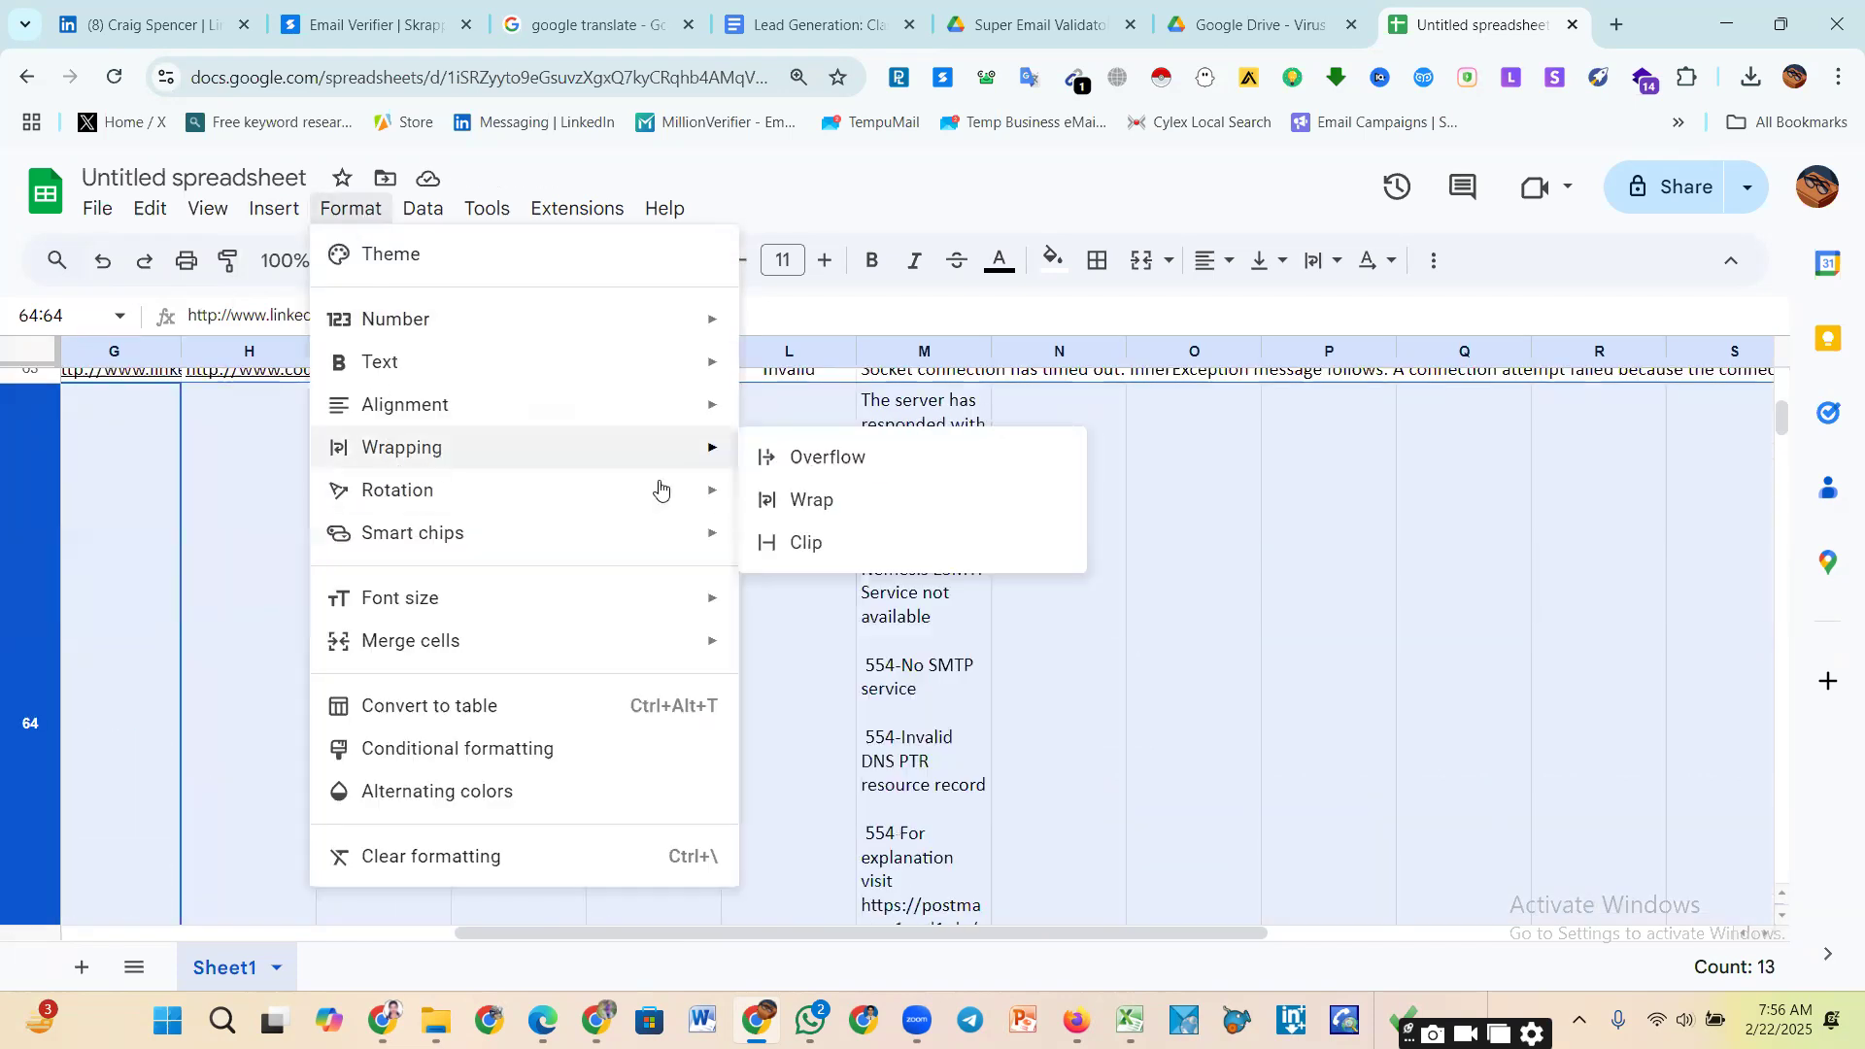
left_click(829, 501)
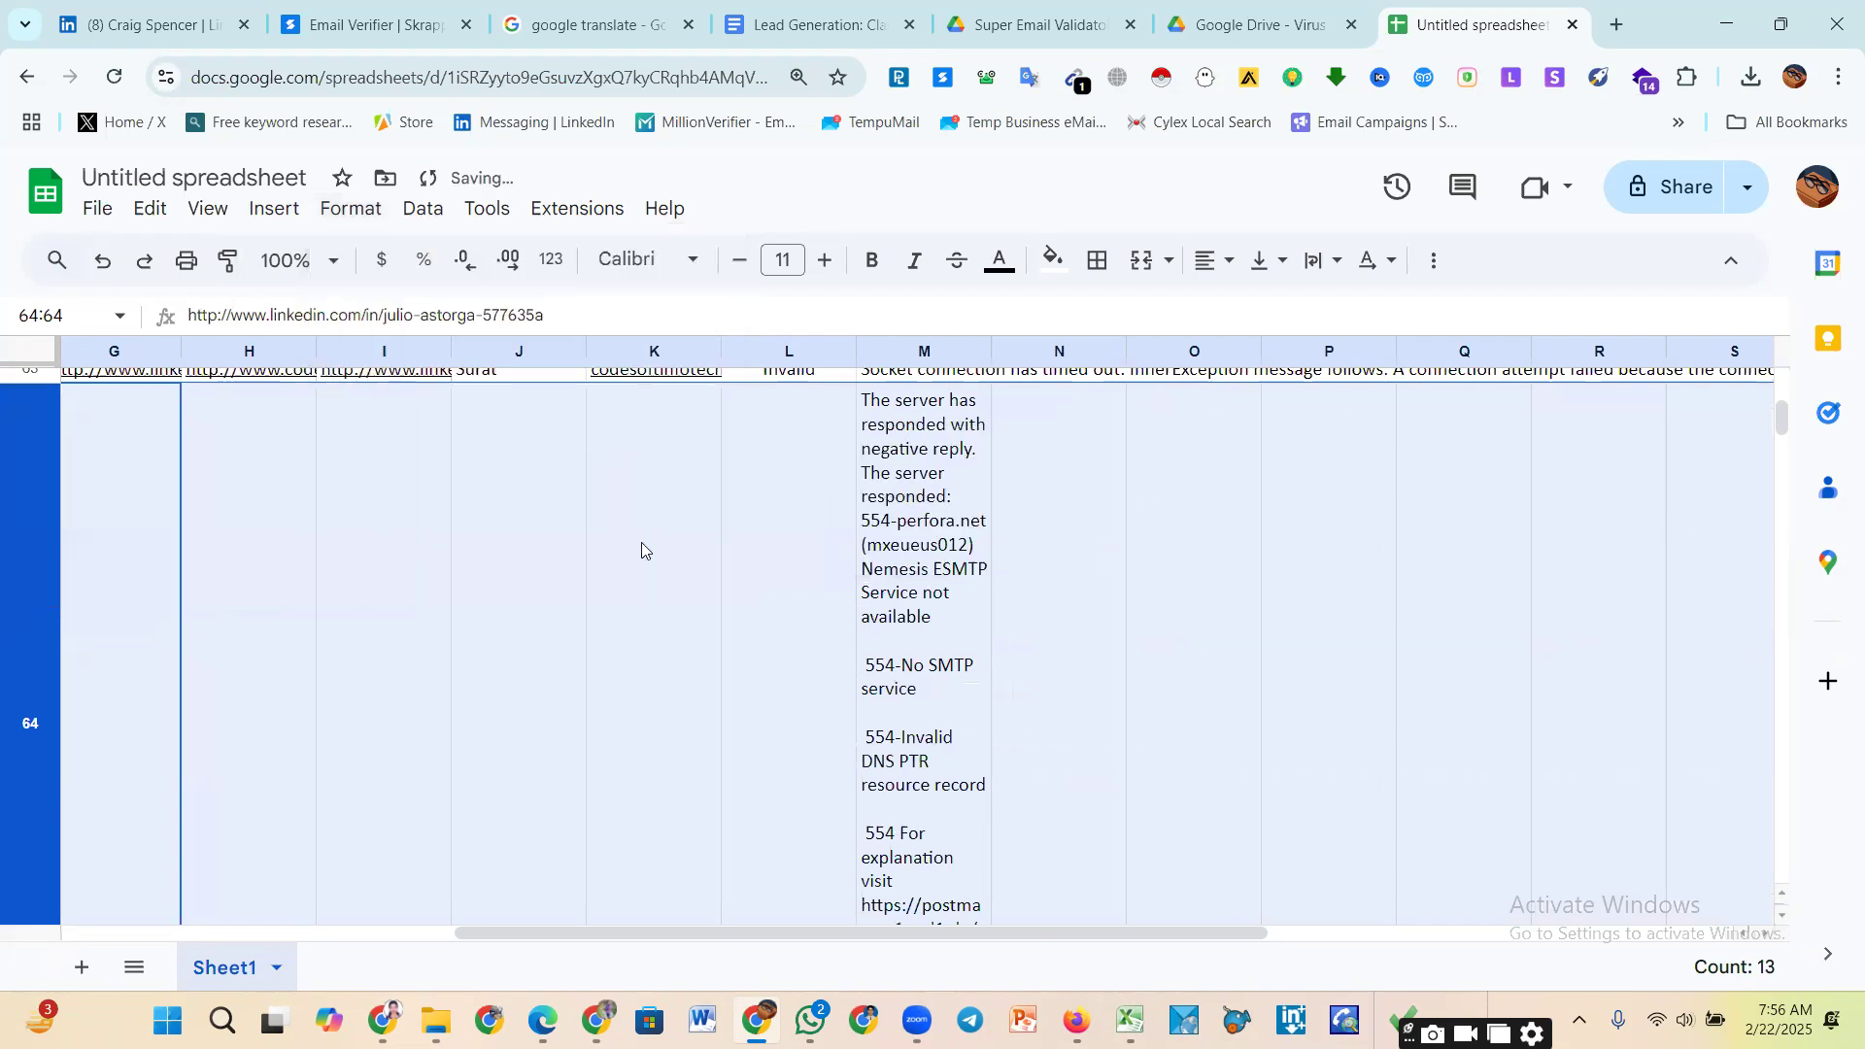
scroll(641, 556, "down", 2)
scroll(38, 566, "up", 1)
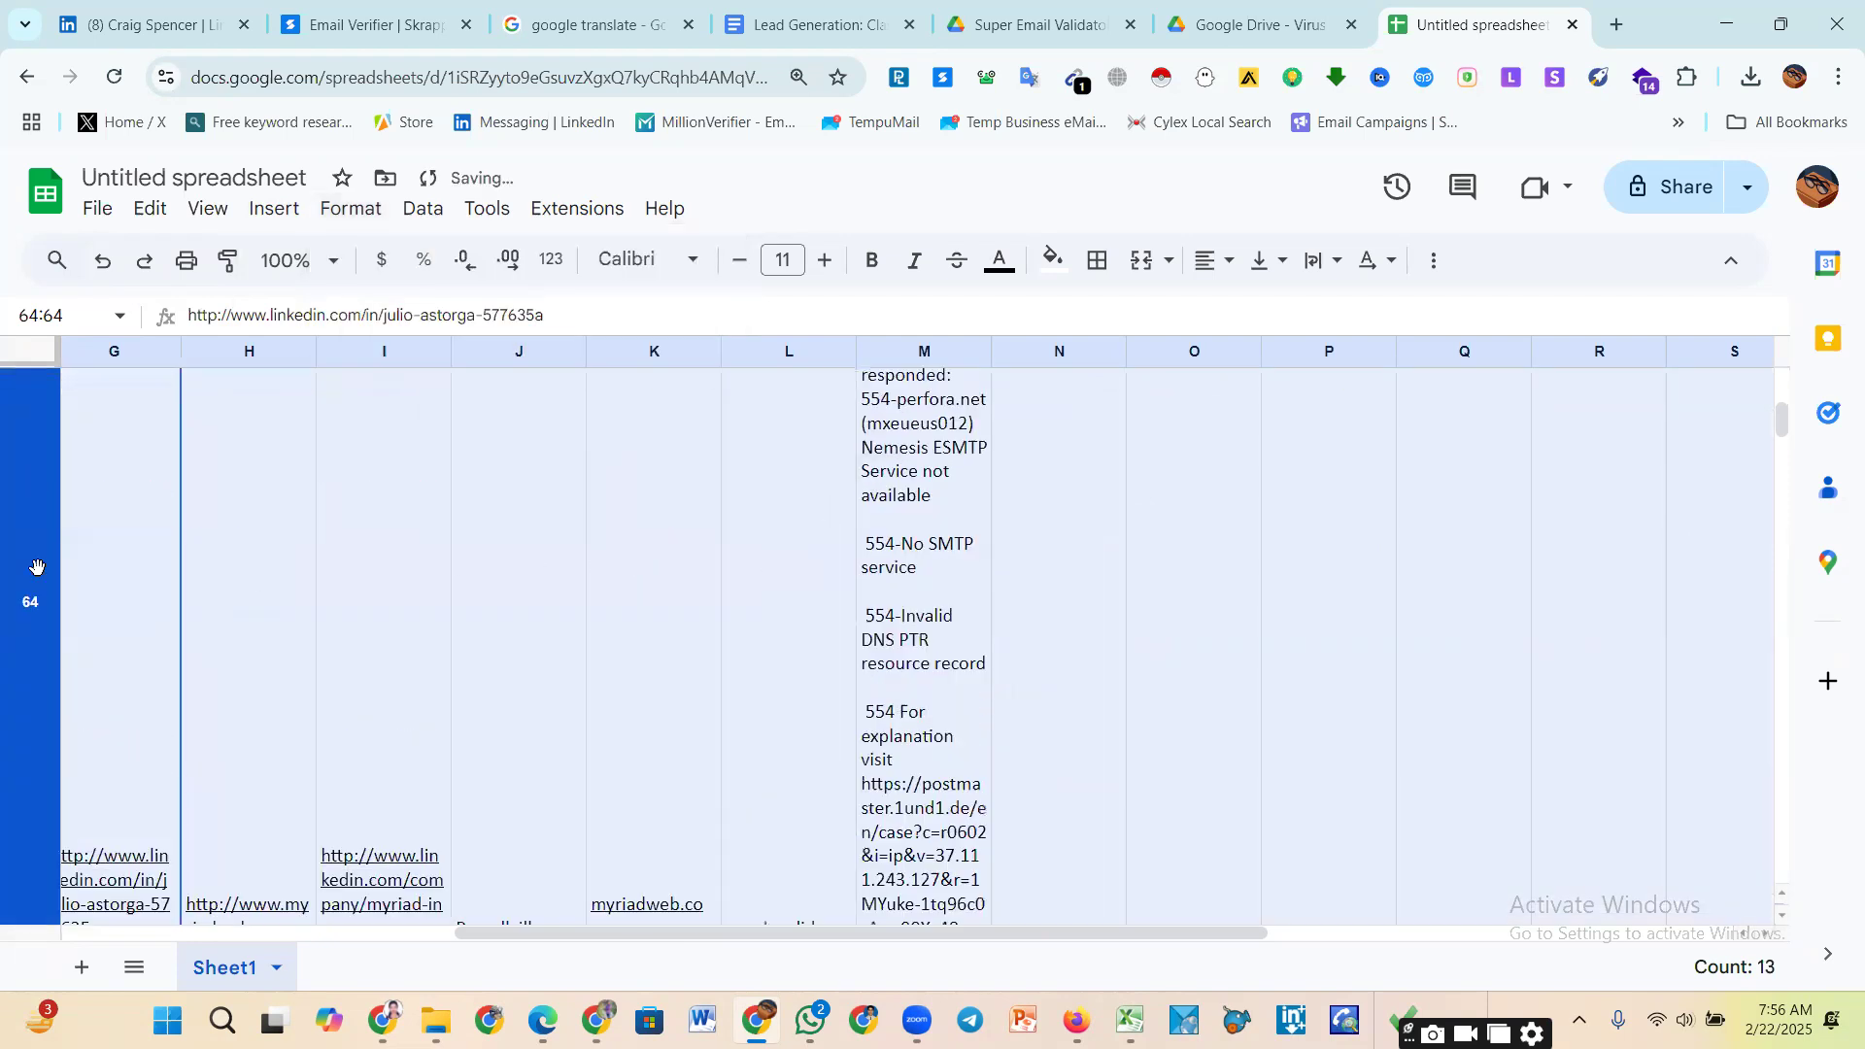
Step: Delete the oversized row 64 and then the tall row 72 from the sheet
left_click(139, 206)
mouse_move(237, 593)
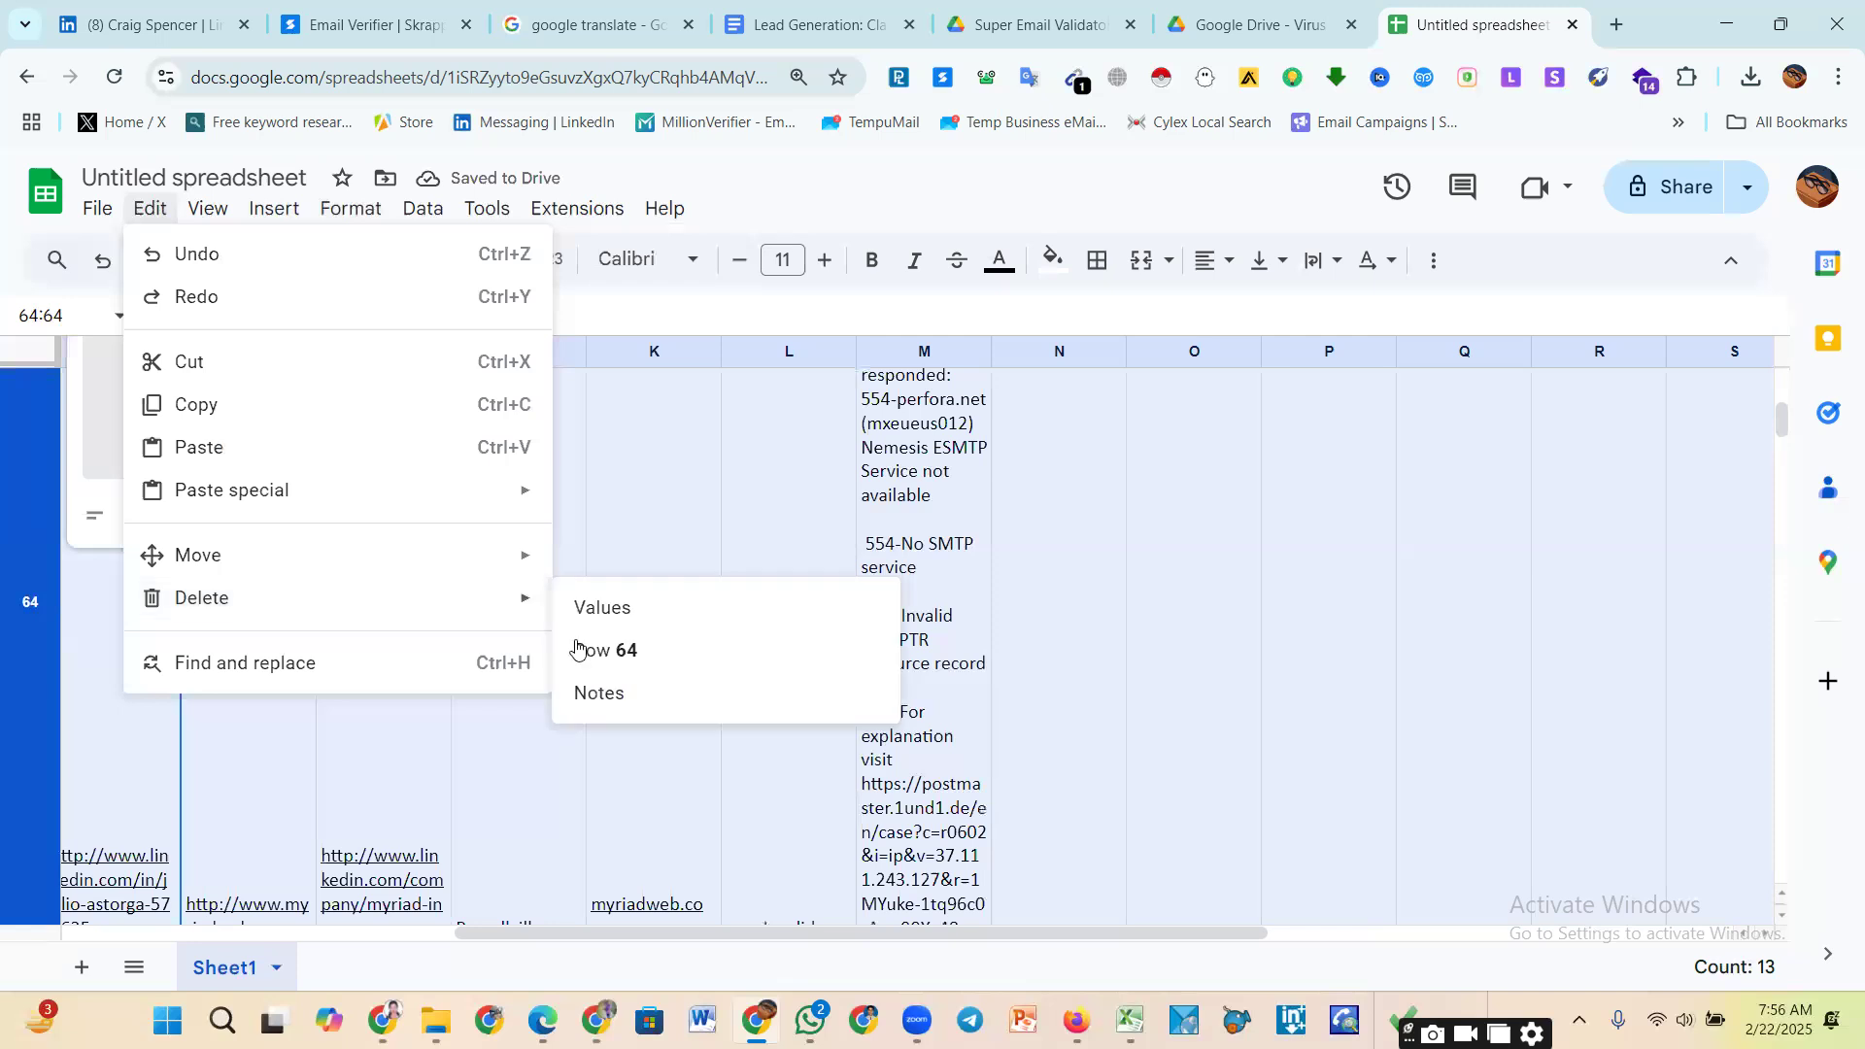
left_click(637, 651)
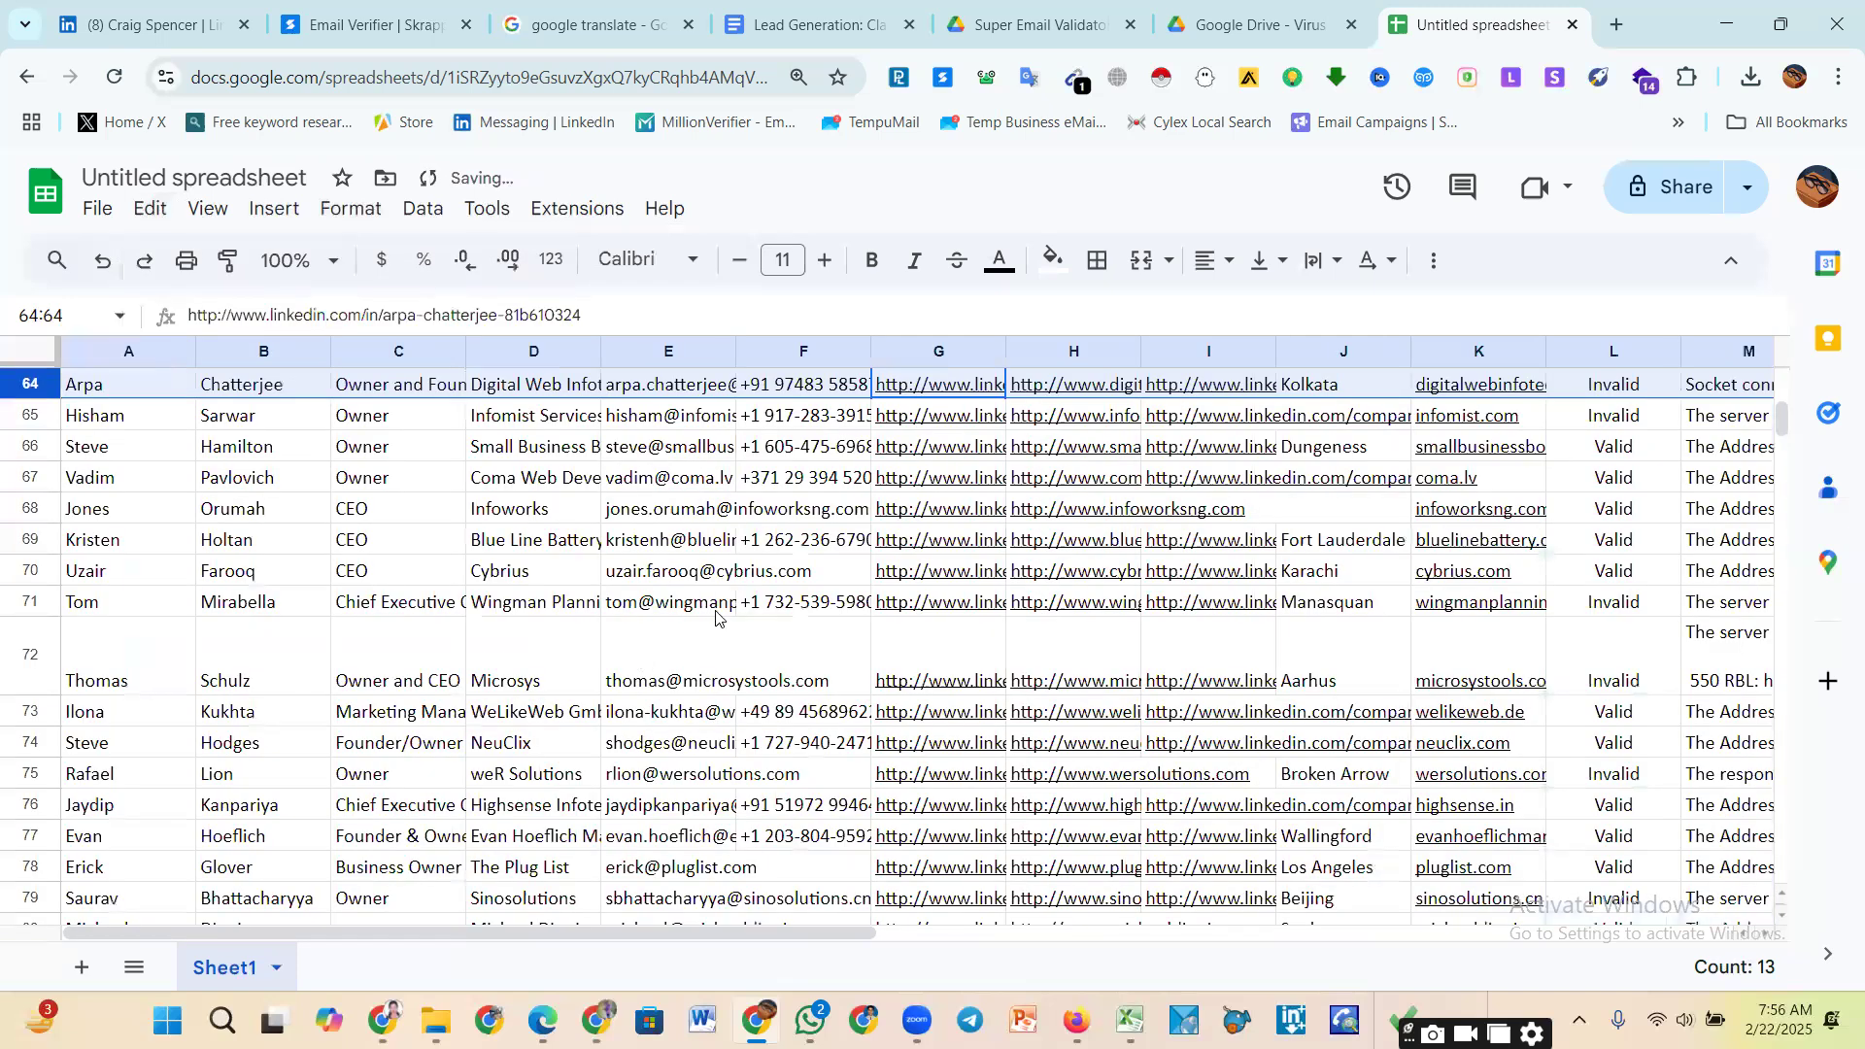
left_click(17, 642)
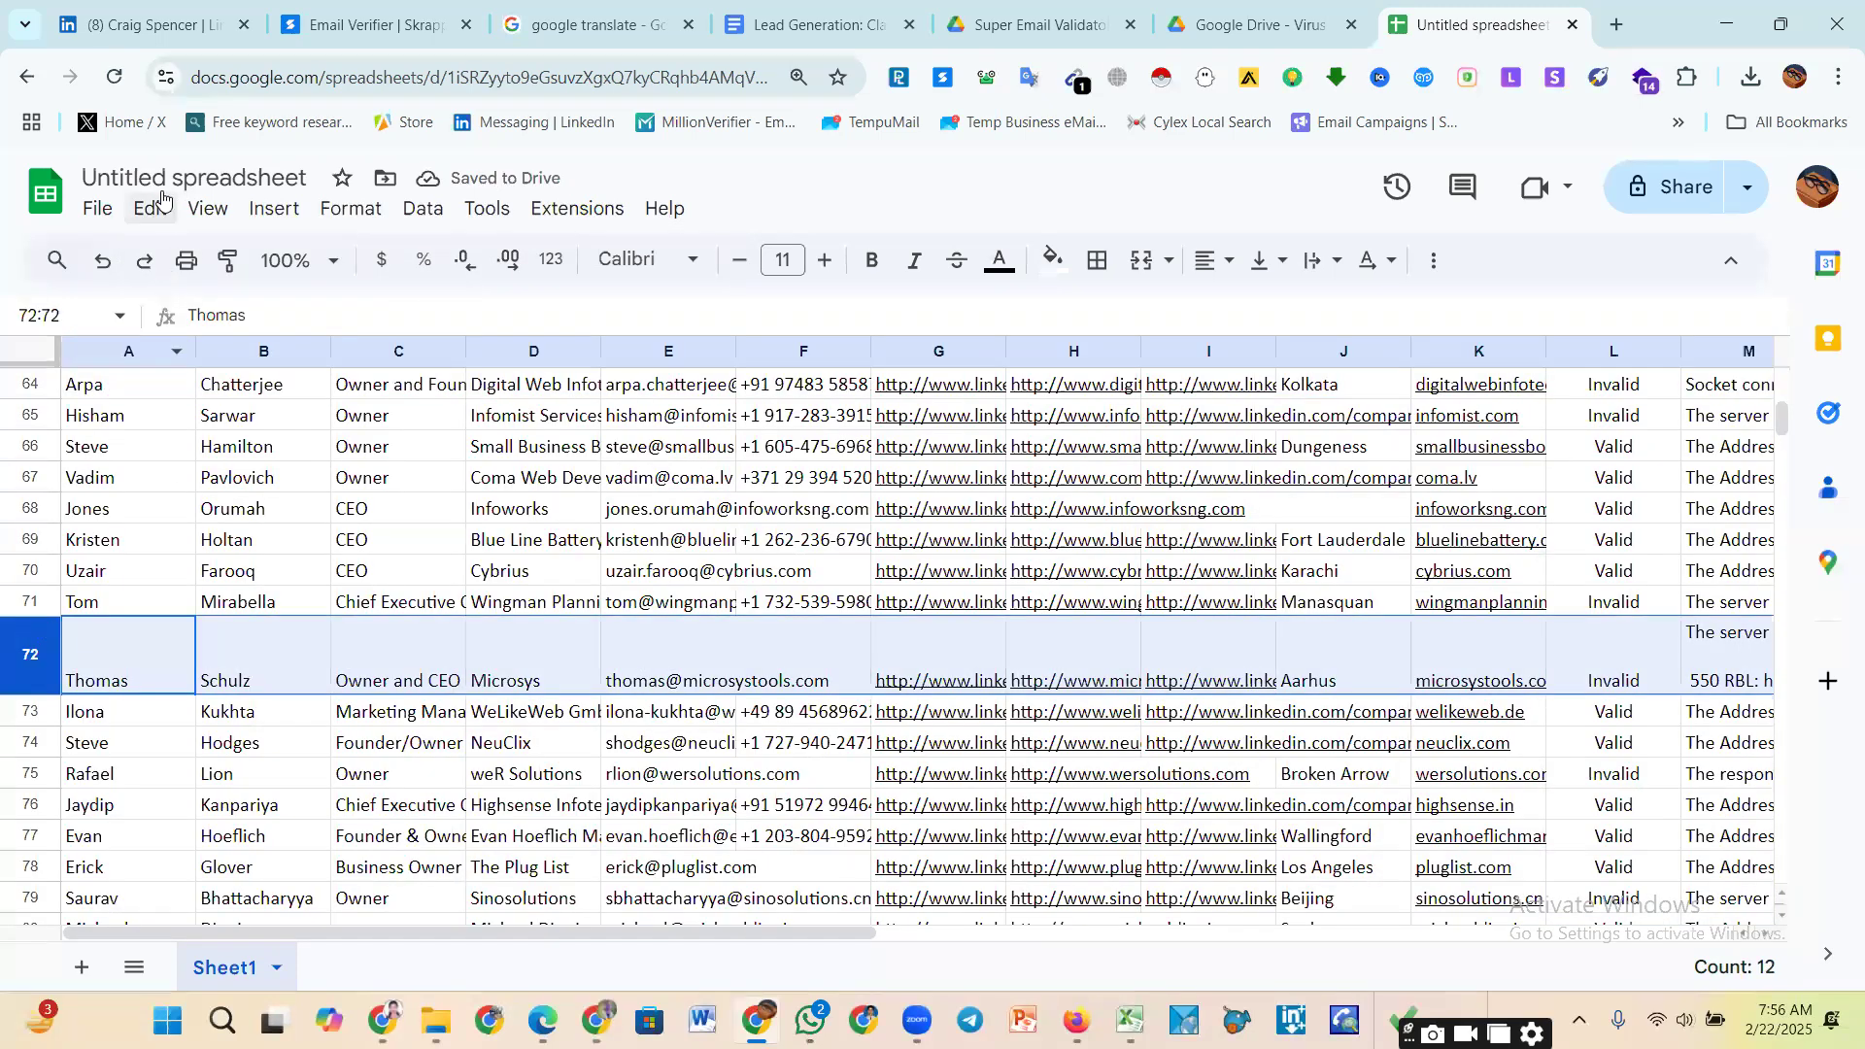
left_click(98, 208)
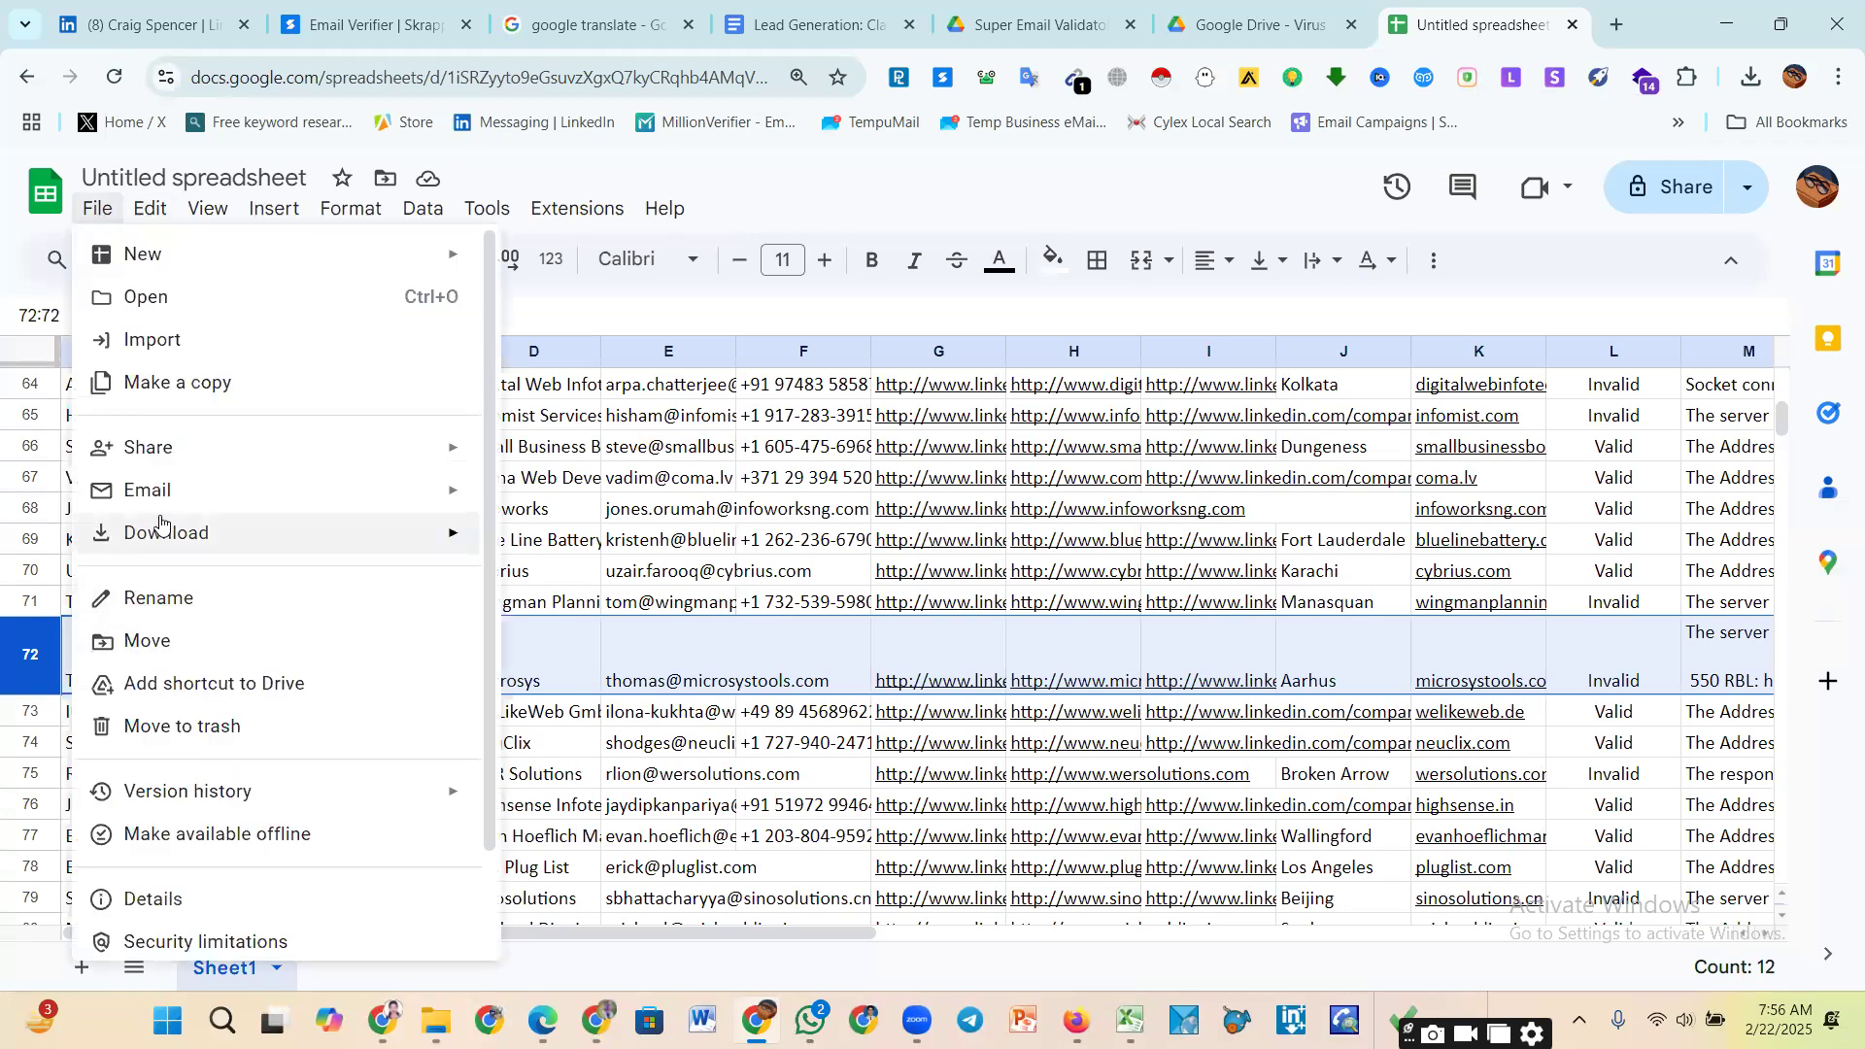
mouse_move(150, 213)
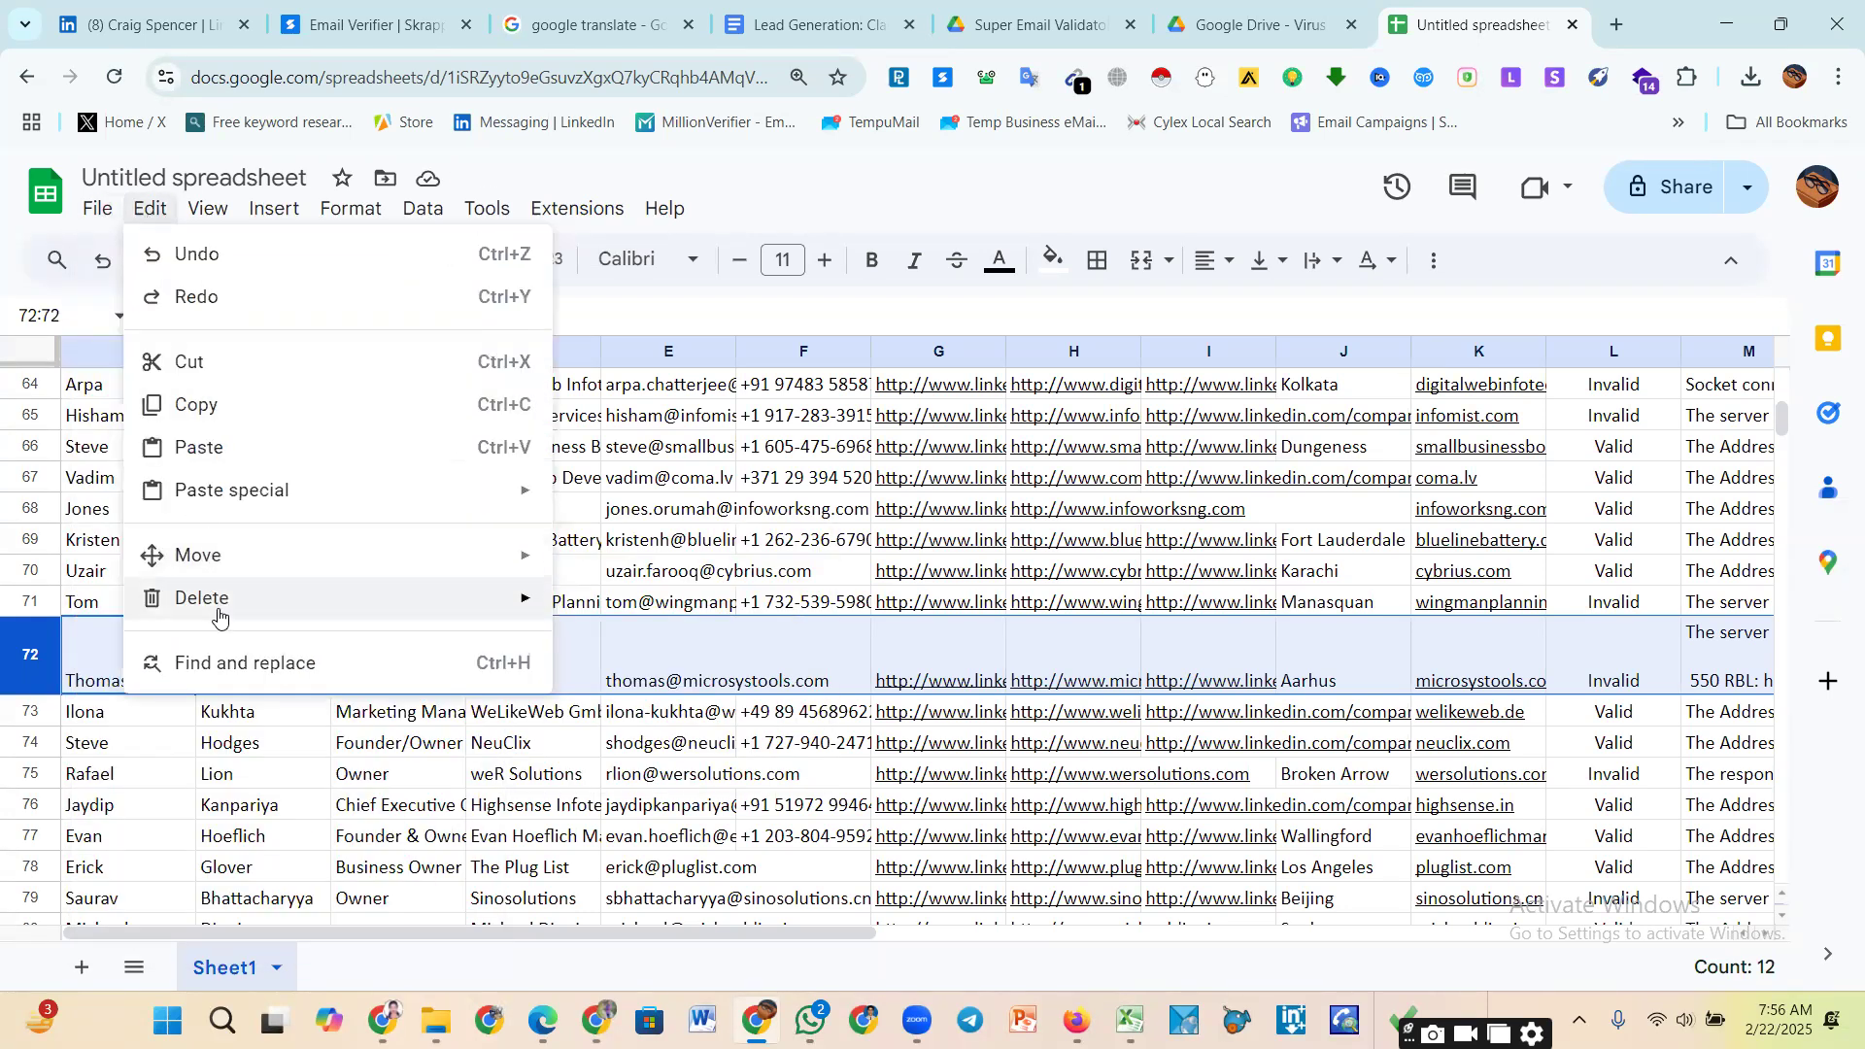
mouse_move(200, 596)
left_click(625, 654)
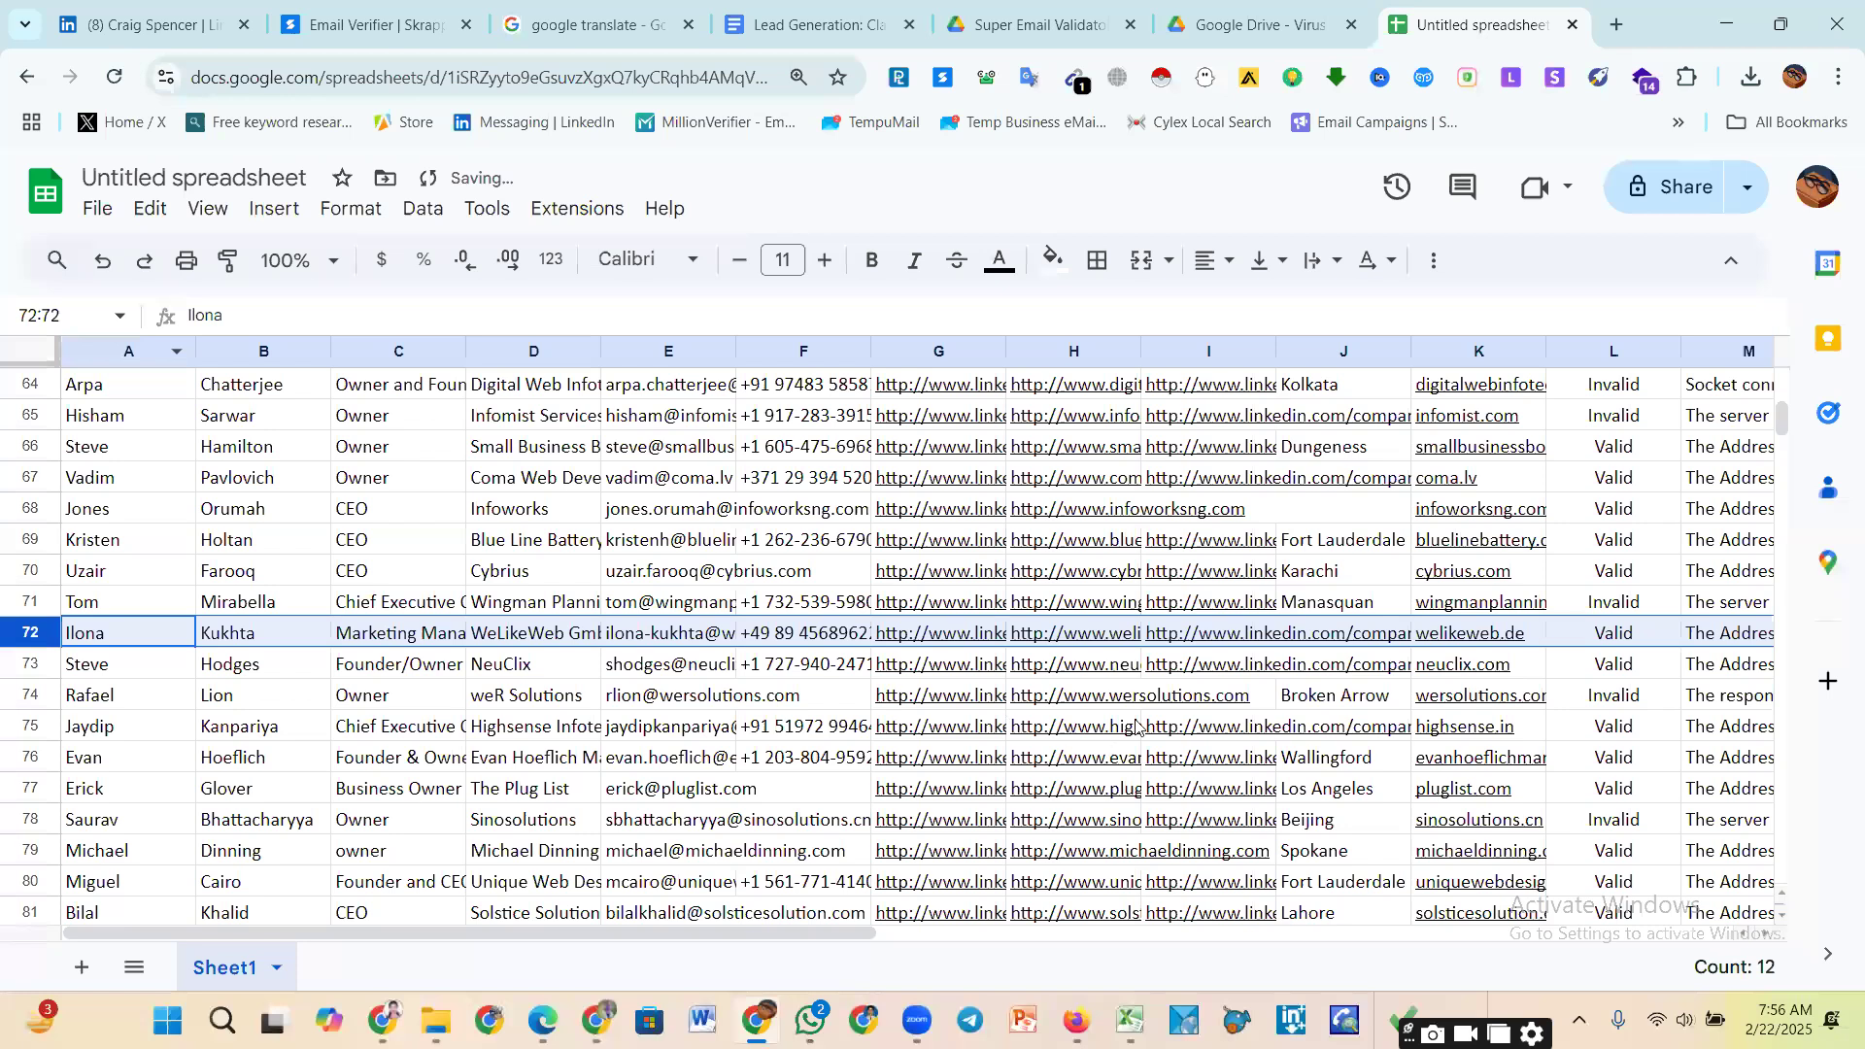
Step: Look through the remaining rows and examine the VerificationResult and VerificationMessage columns, then return to the first rows
scroll(1137, 716, "down", 13)
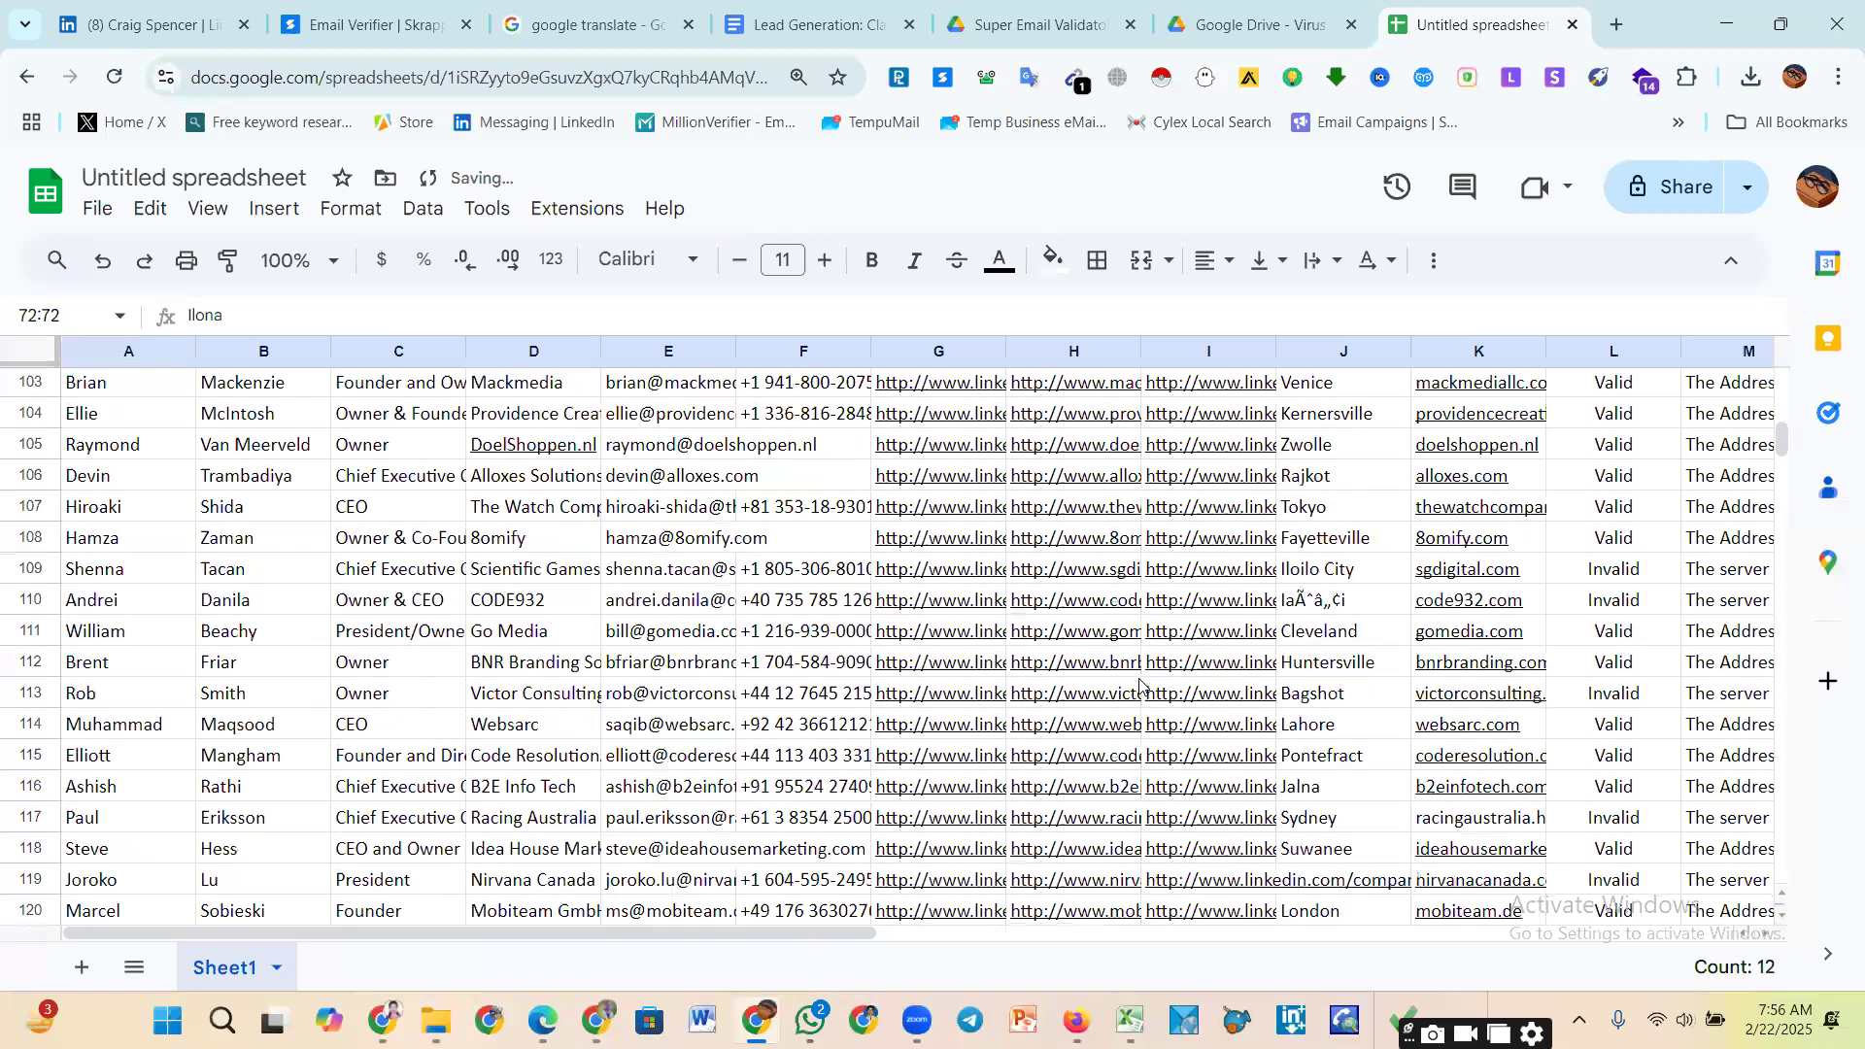
scroll(1140, 685, "up", 3)
left_click_drag(839, 939, 1147, 941)
scroll(1039, 529, "down", 18)
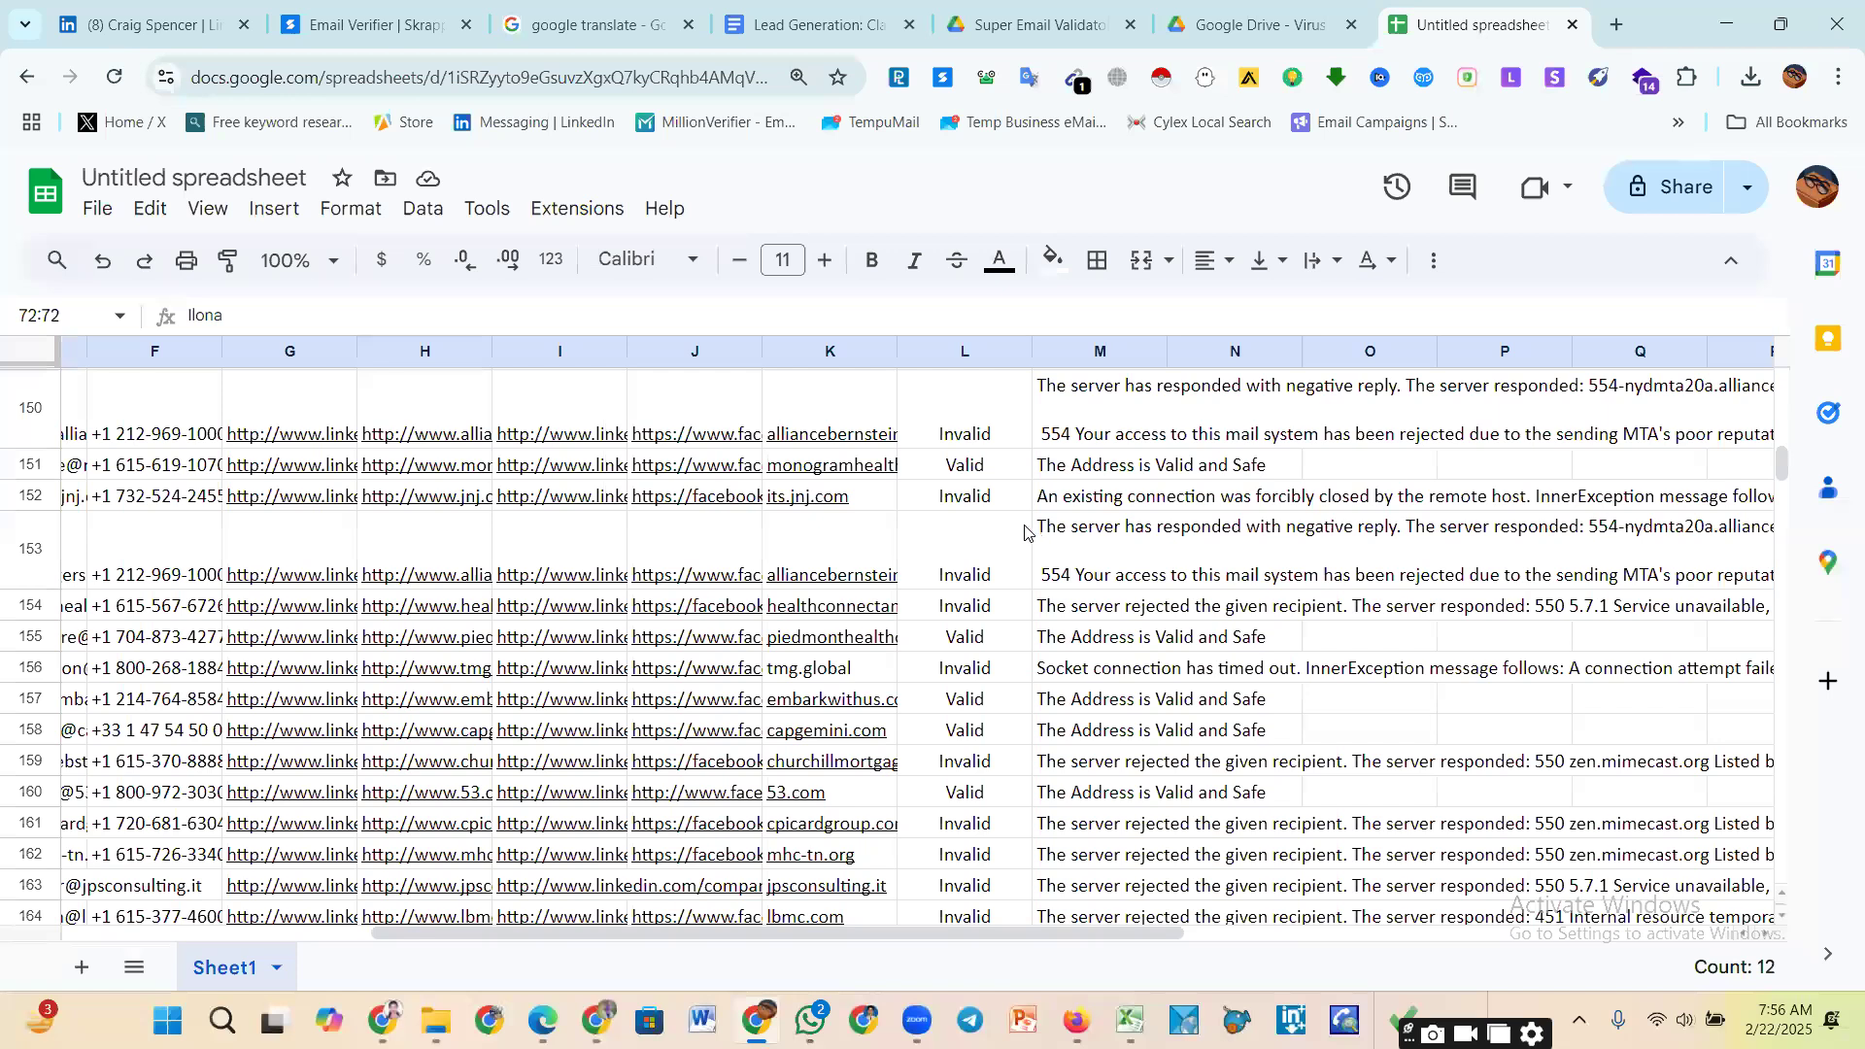
scroll(1025, 533, "up", 20)
scroll(1011, 530, "up", 2)
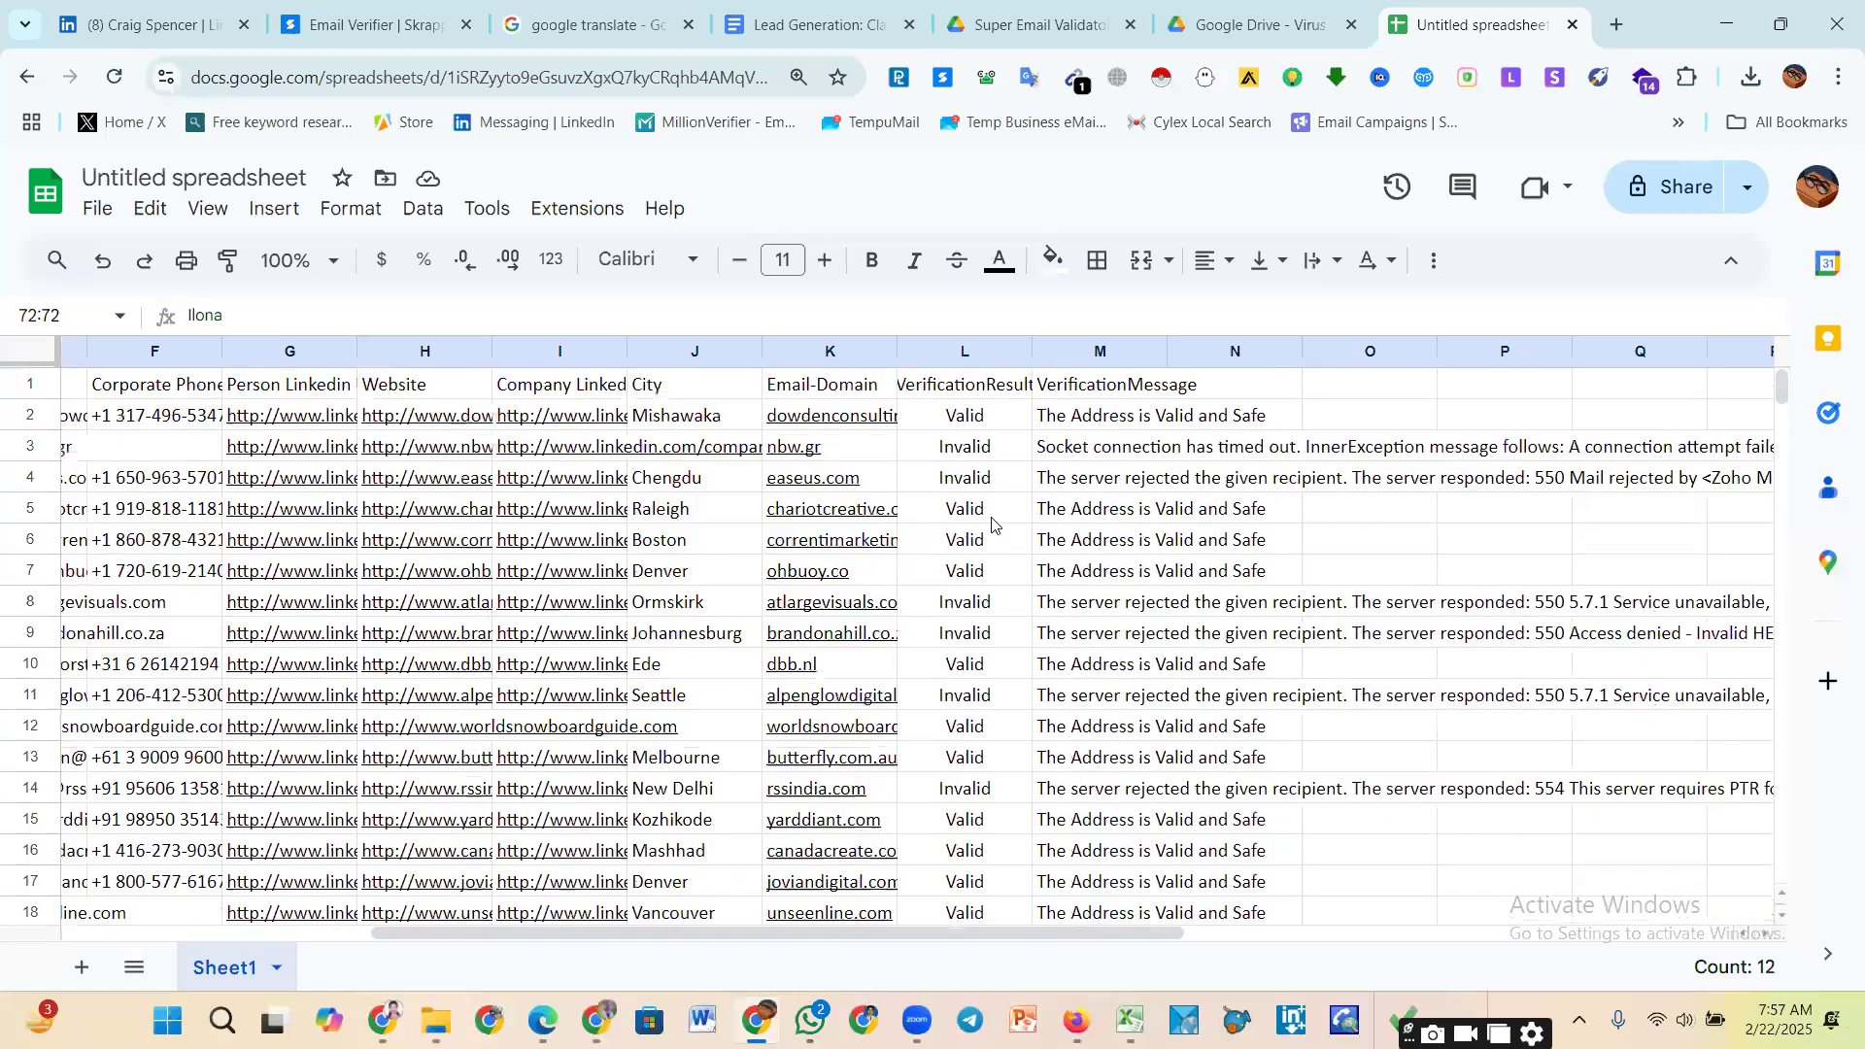
left_click_drag(1146, 919, 1005, 919)
scroll(995, 931, "left", 3)
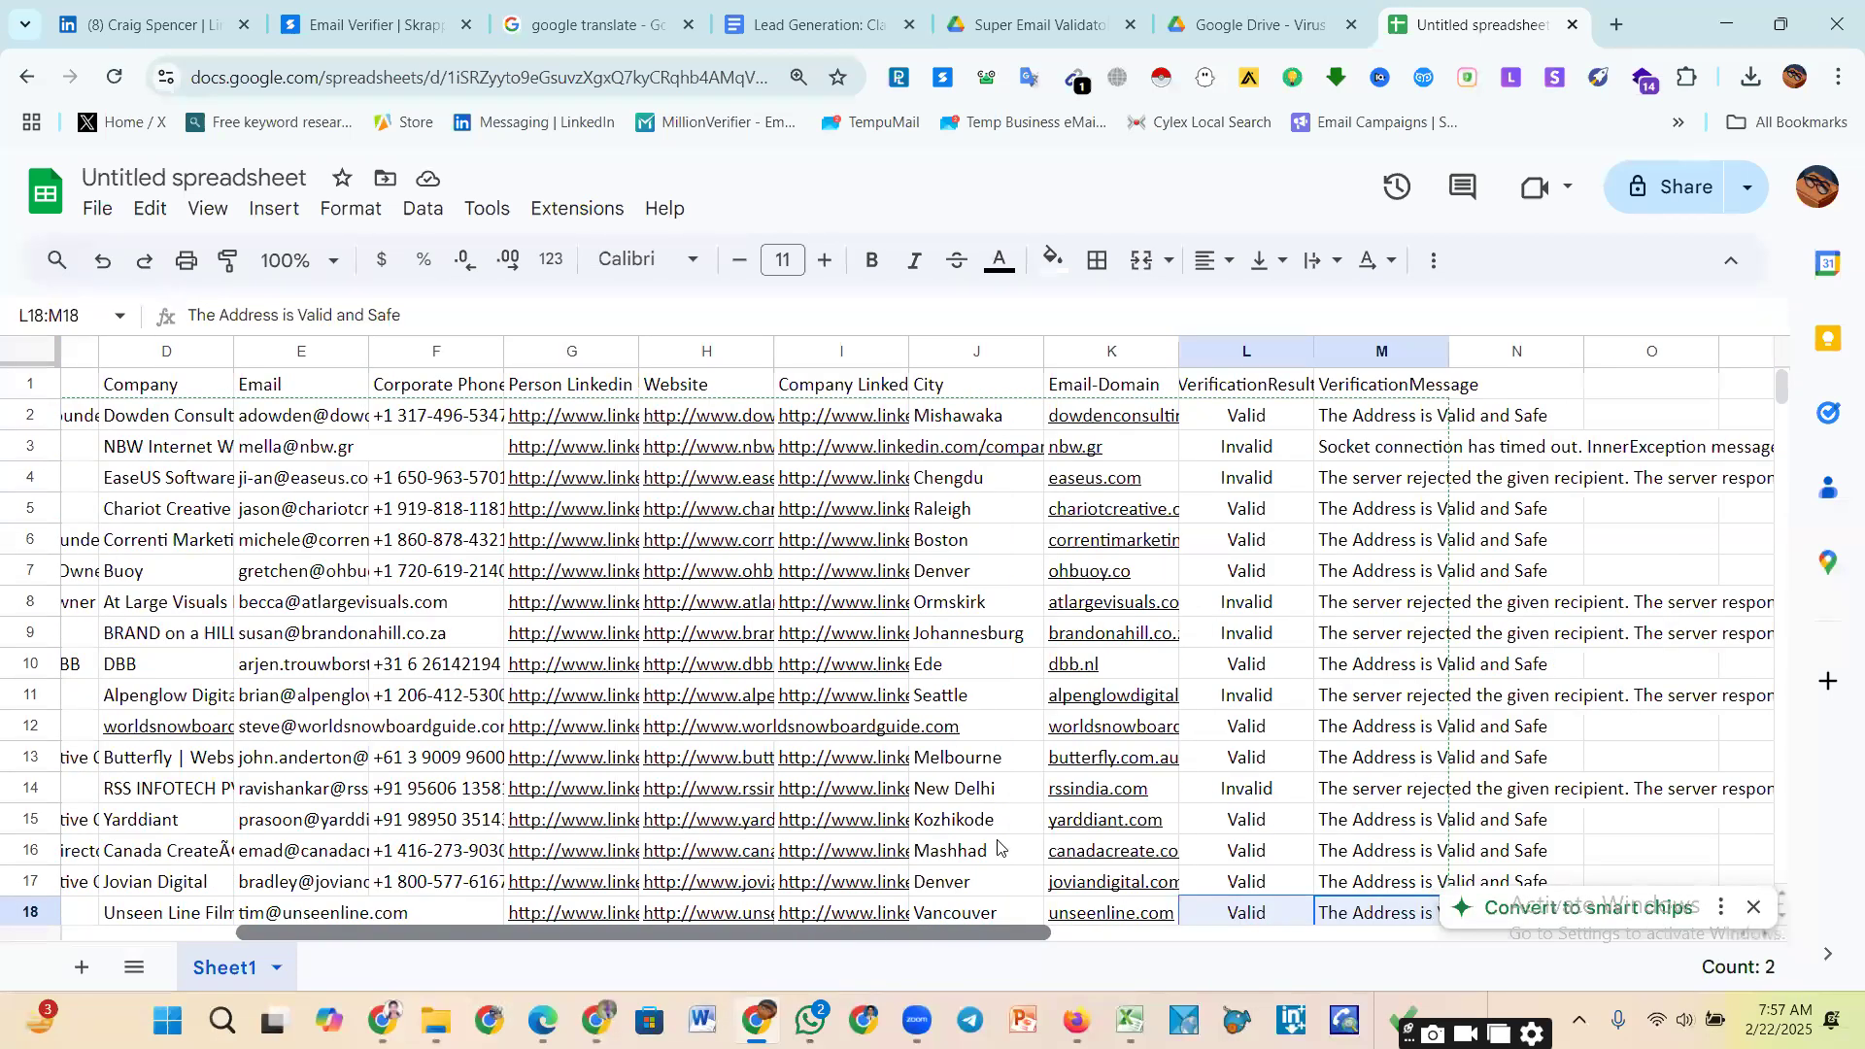
Step: Select the sheet's entire data range A1:M310, including the header row
left_click(1069, 651)
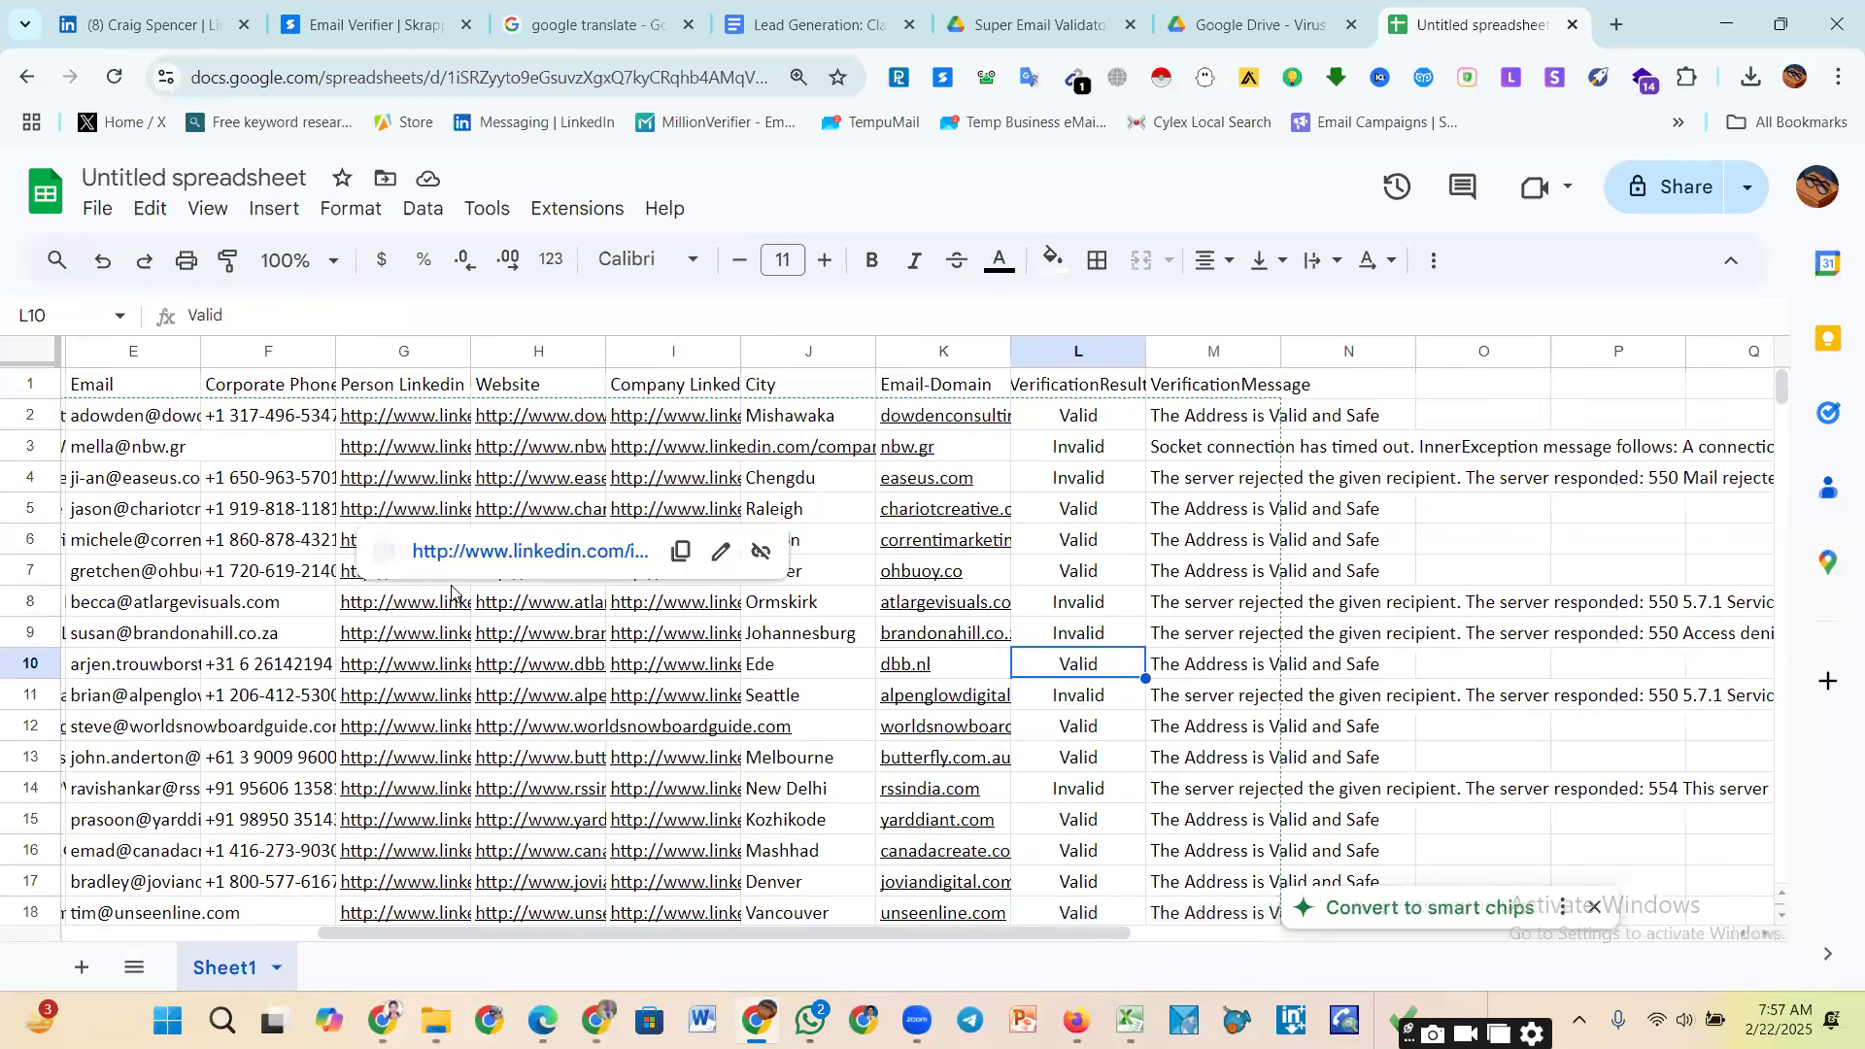
scroll(455, 863, "left", 5)
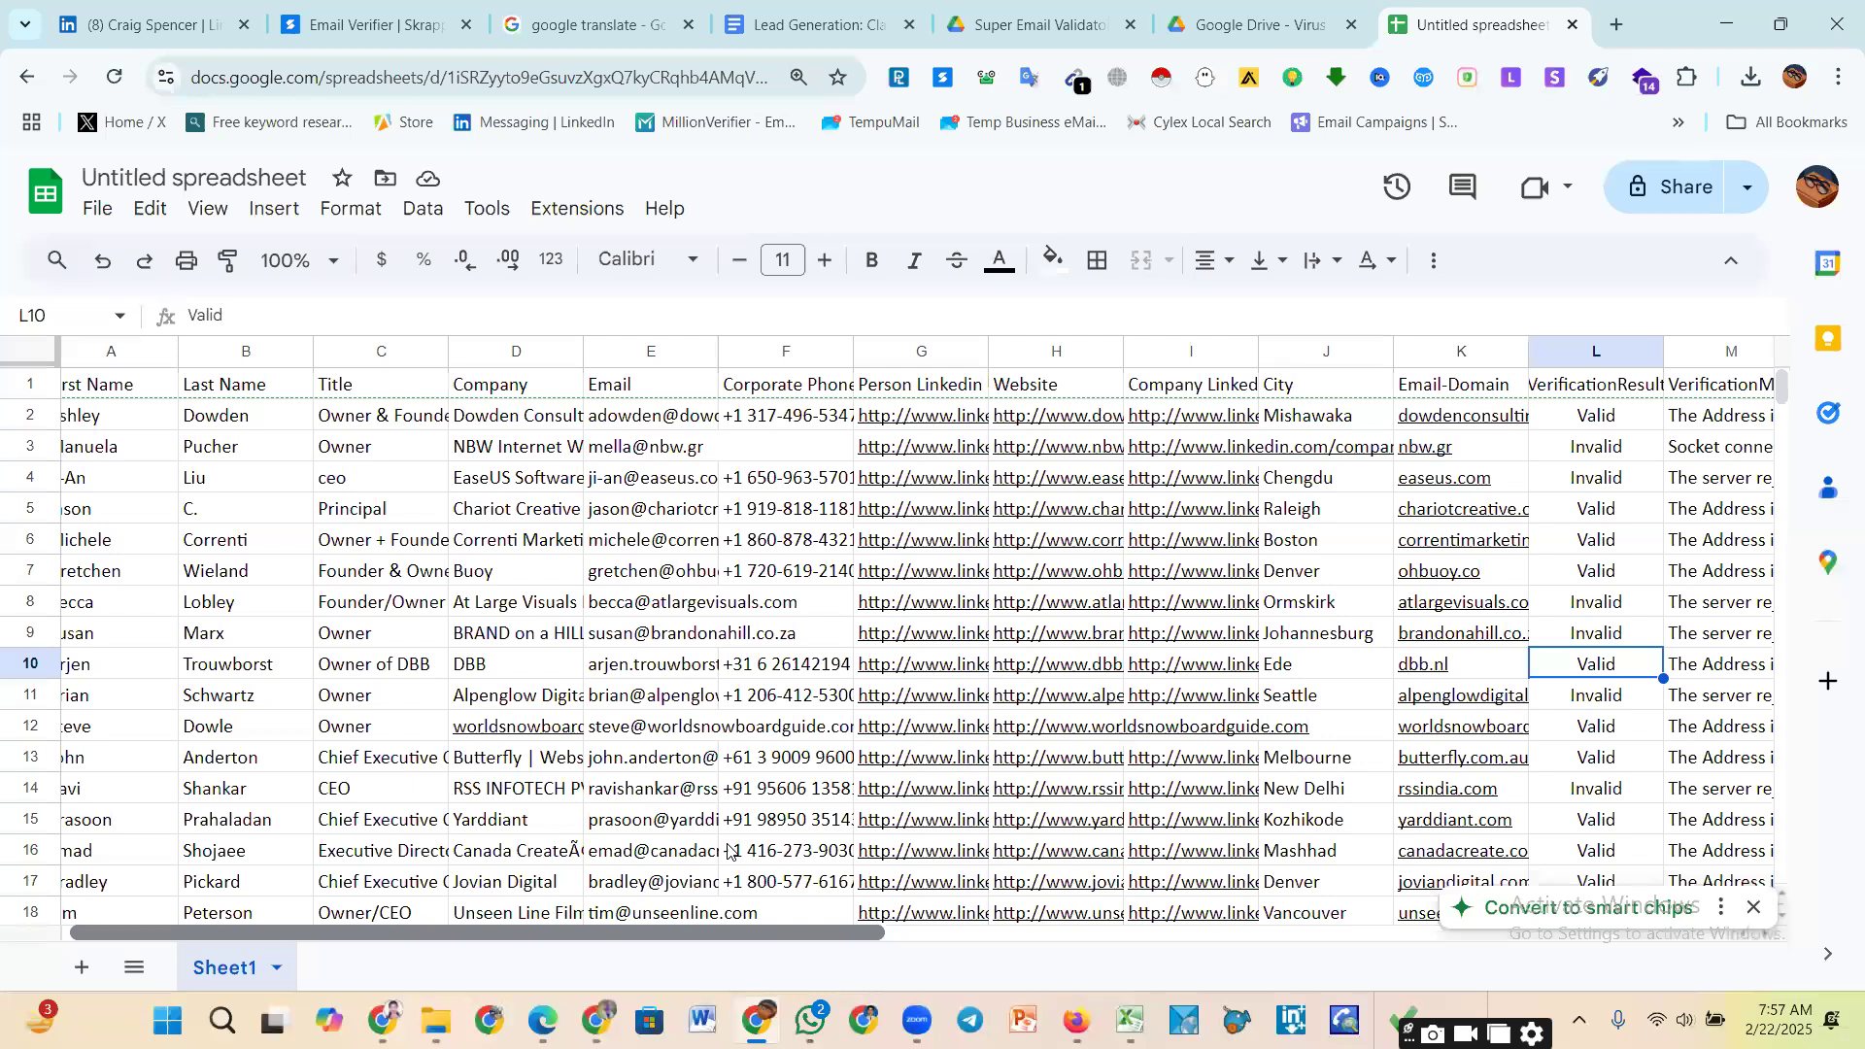
key("ctrl+a")
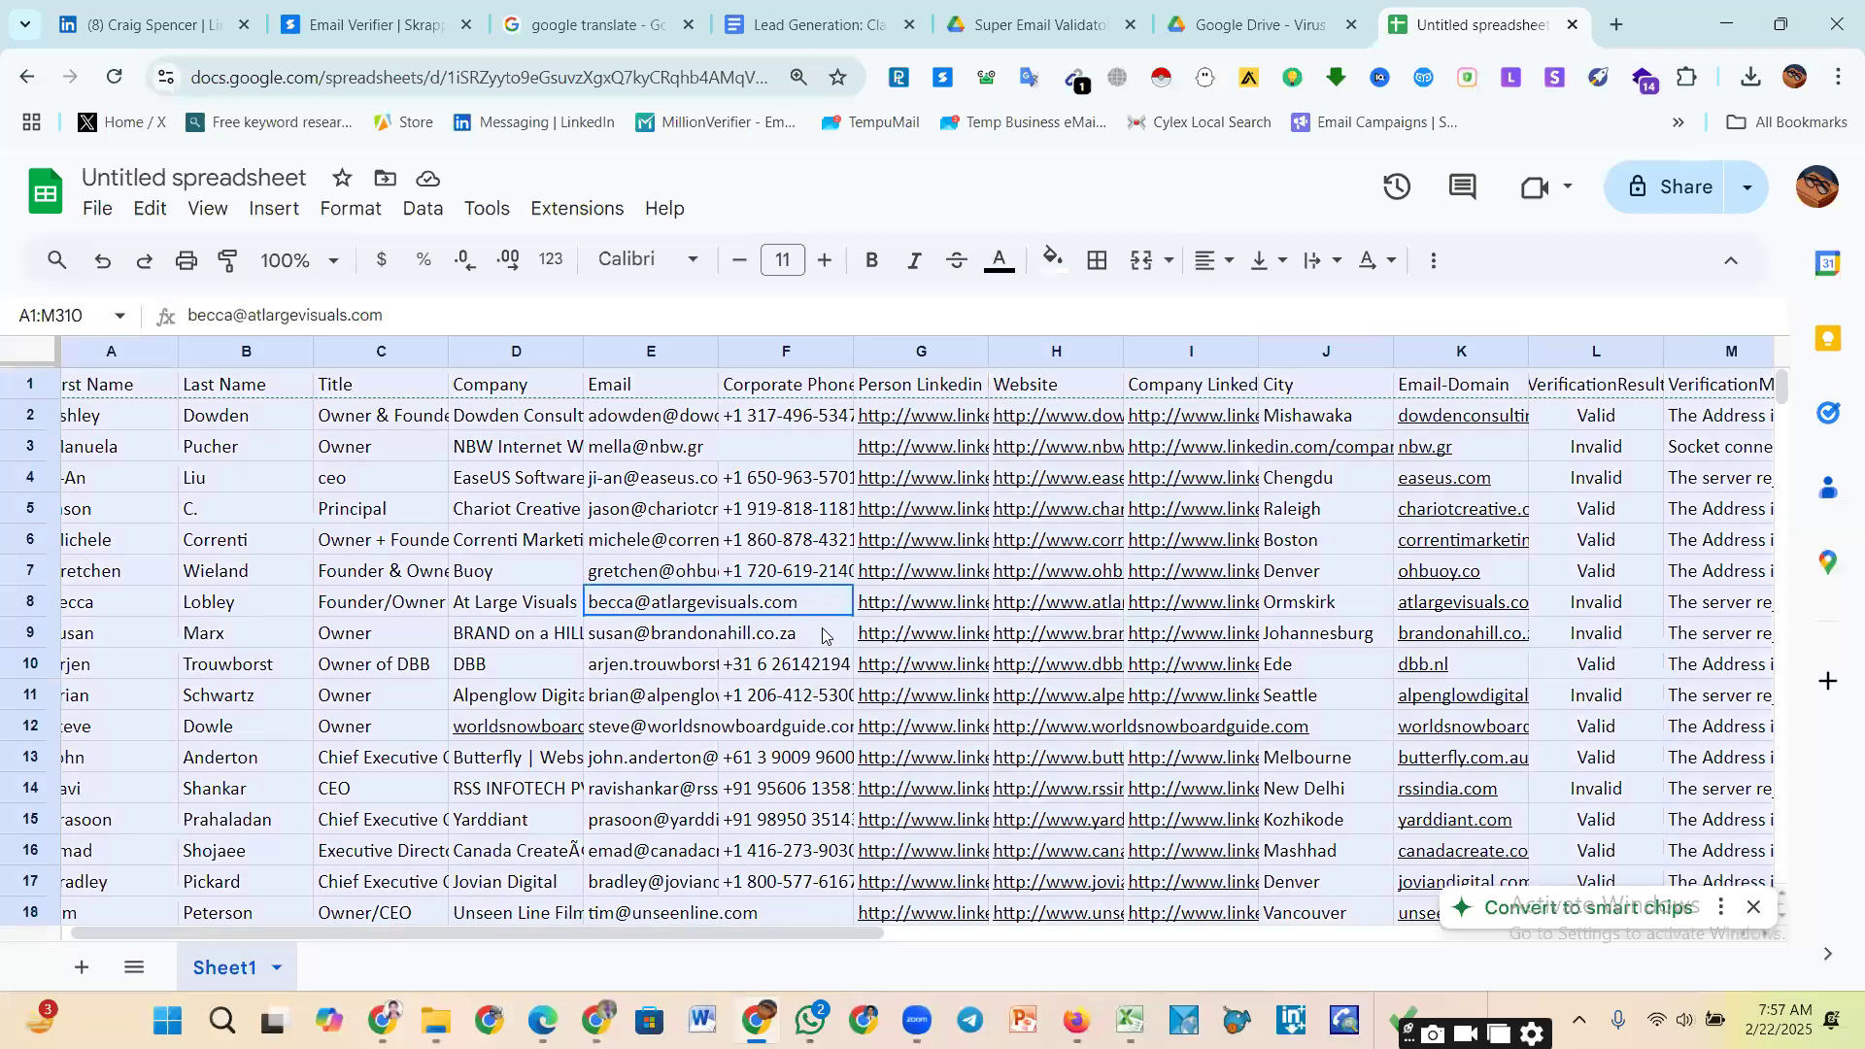
left_click(1432, 263)
left_click(1432, 262)
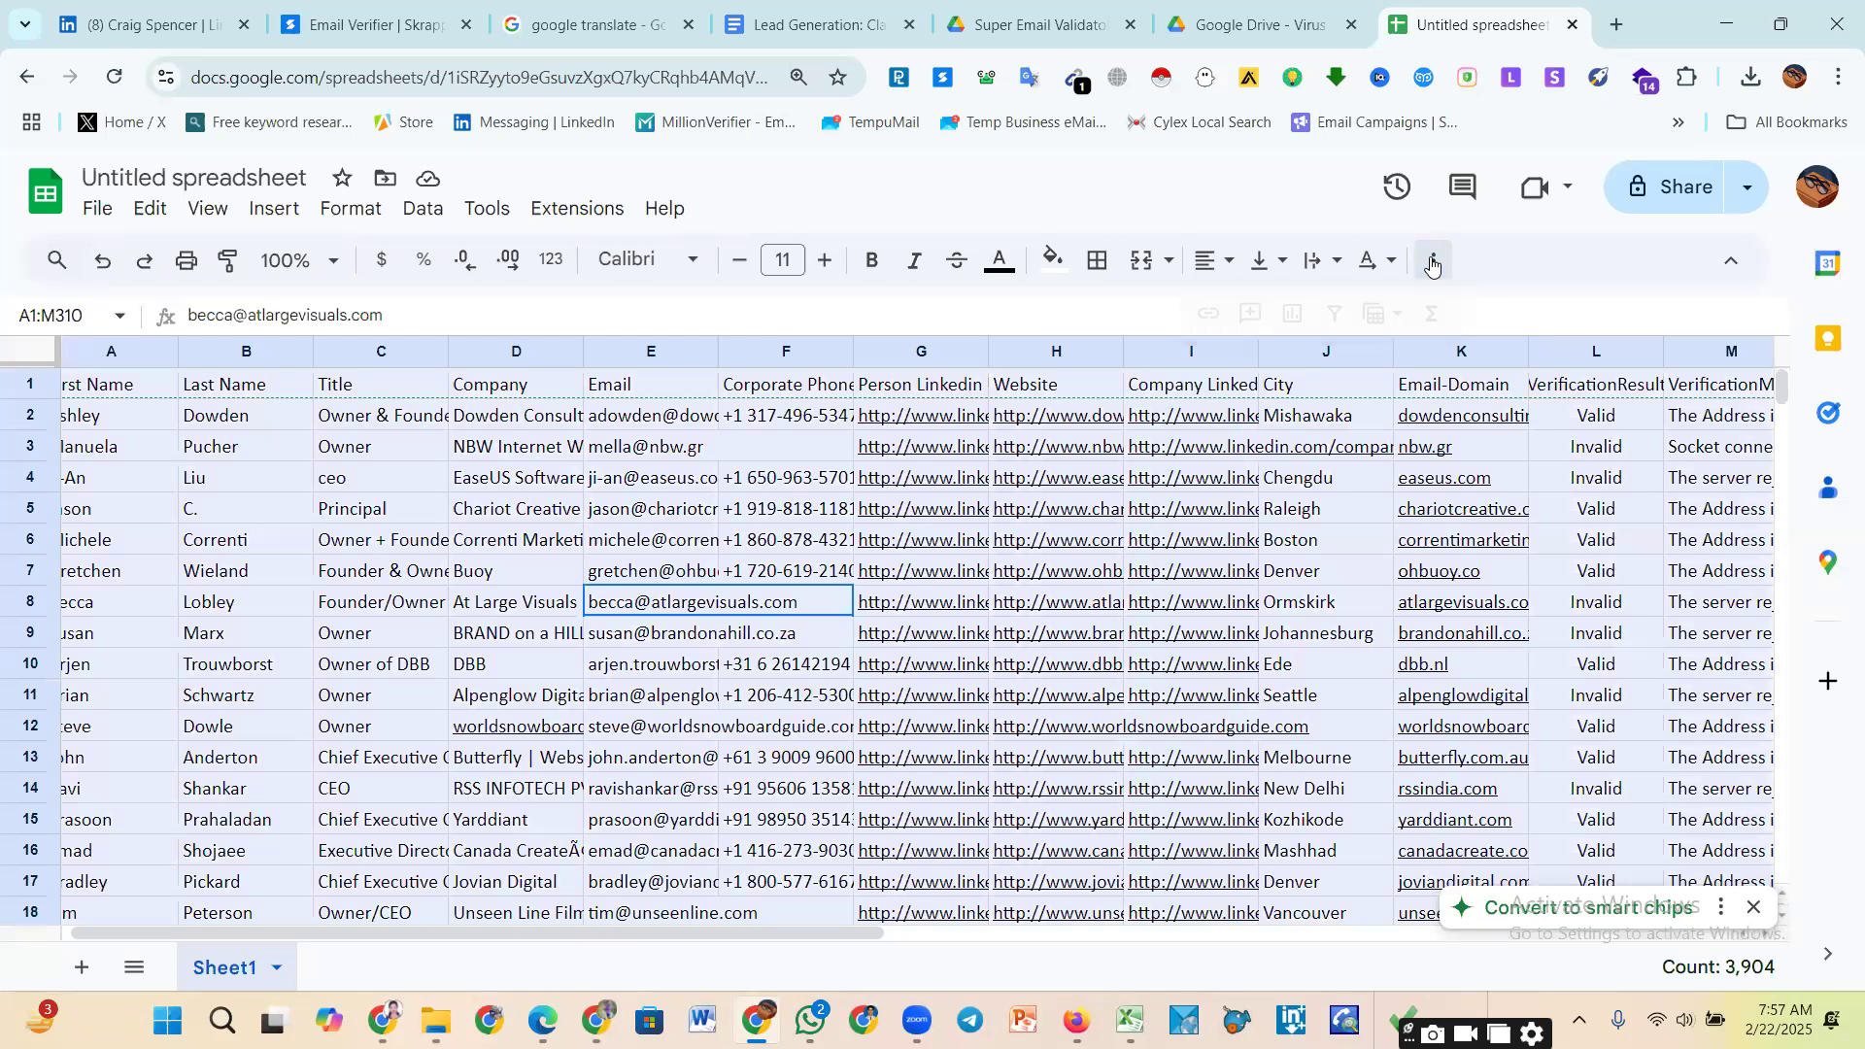
Step: Mark the three-dot overflow control with an arrow in a screen-area capture of about 110x56 pixels and discard the capture
left_click(1576, 1018)
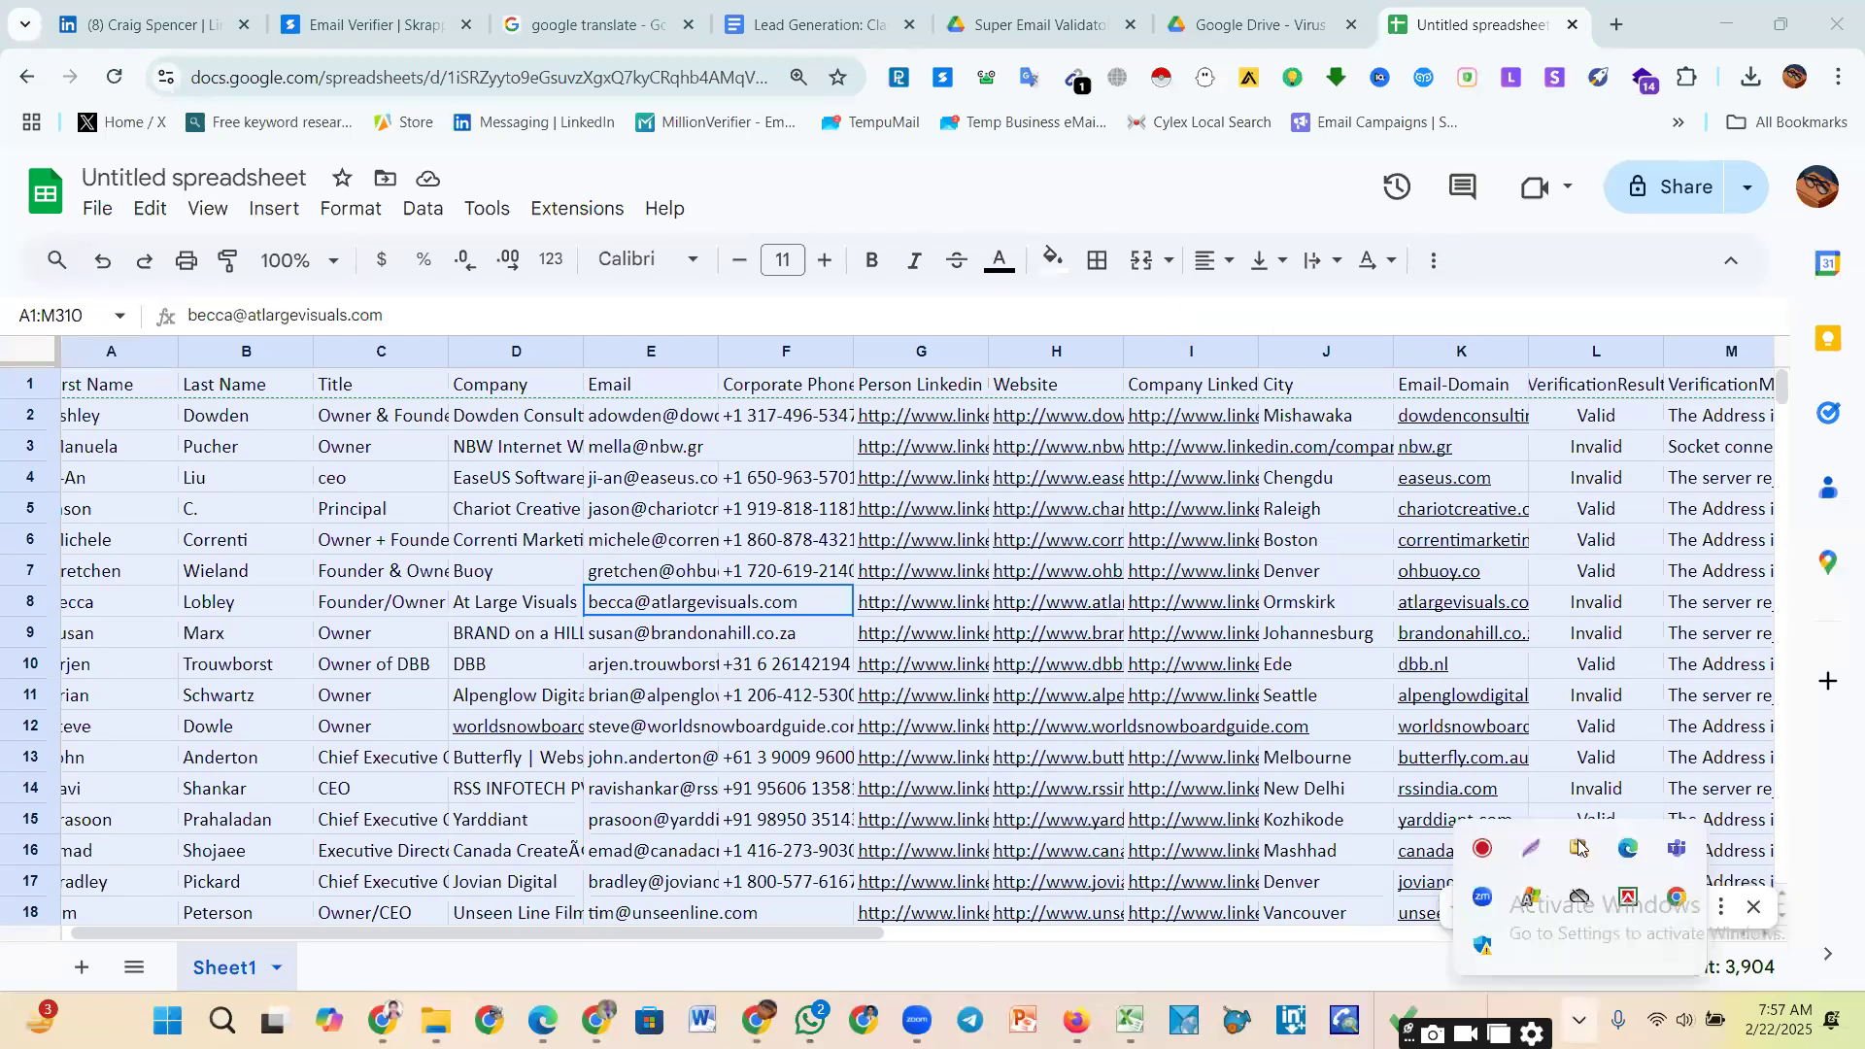
left_click(1532, 847)
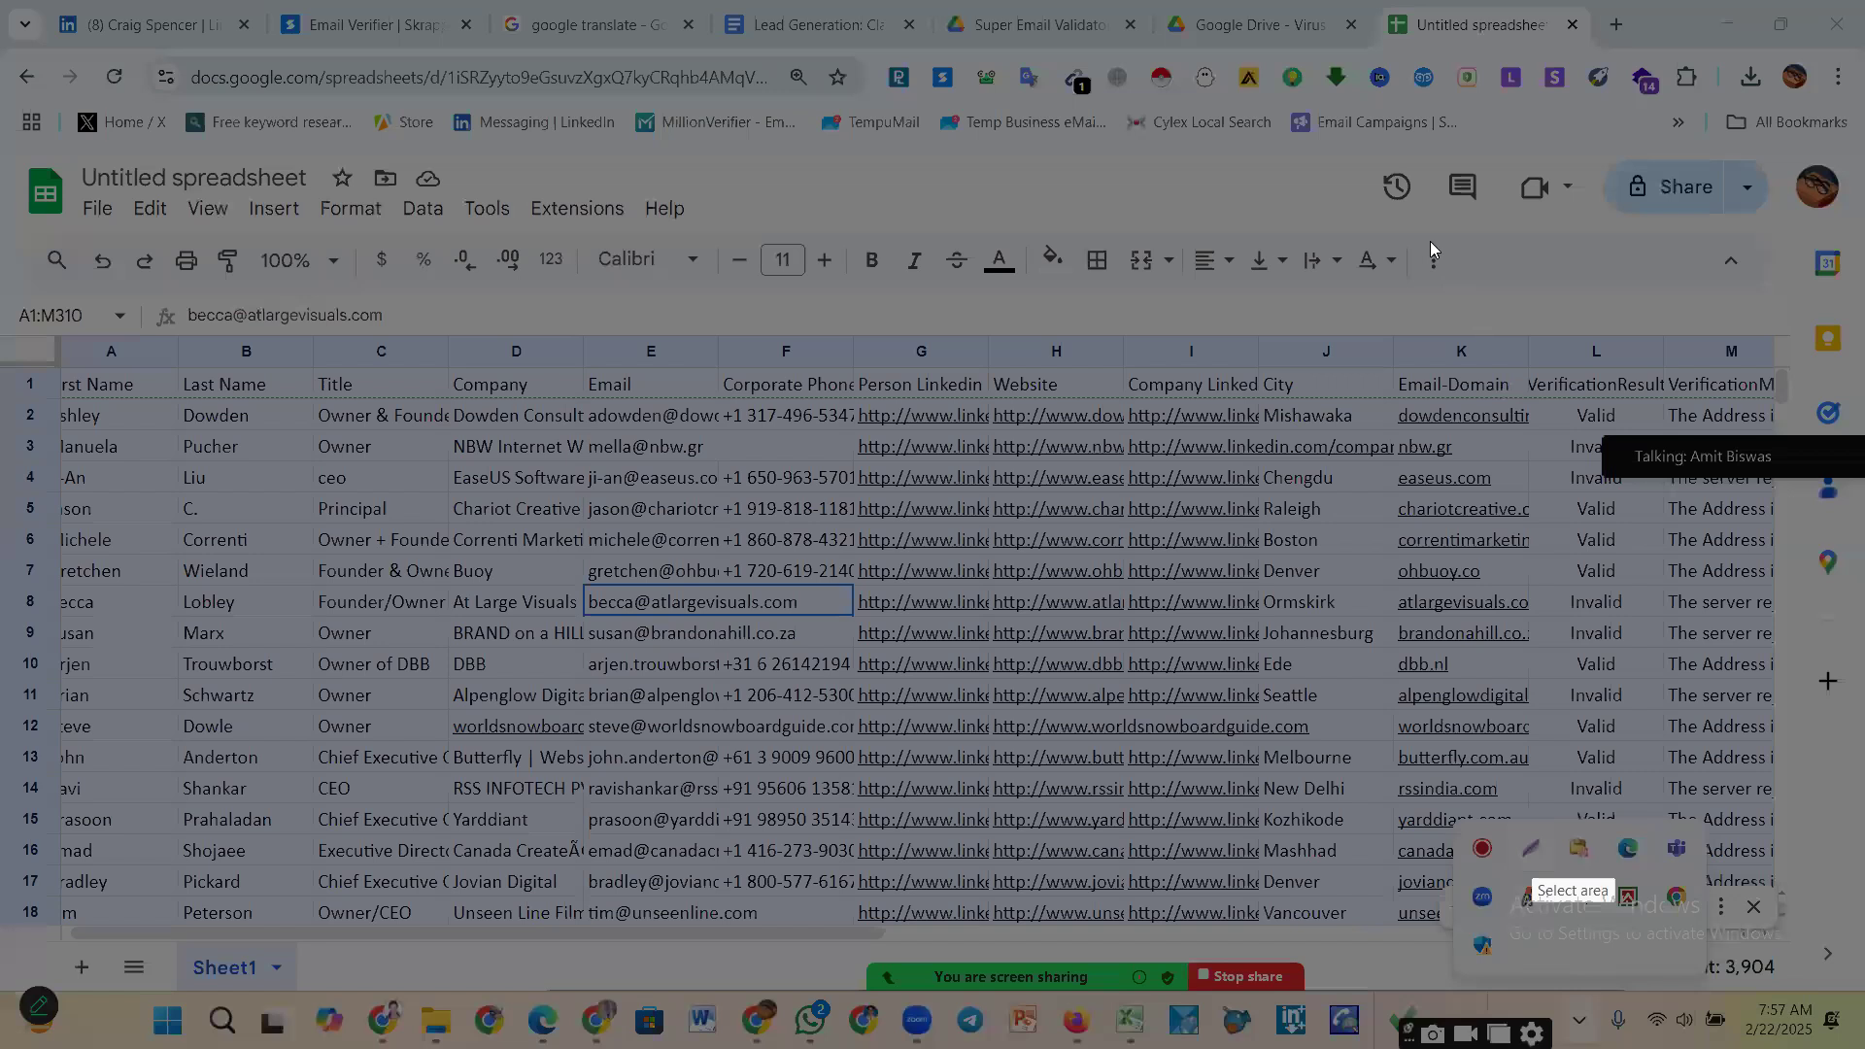
left_click_drag(1408, 234, 1514, 287)
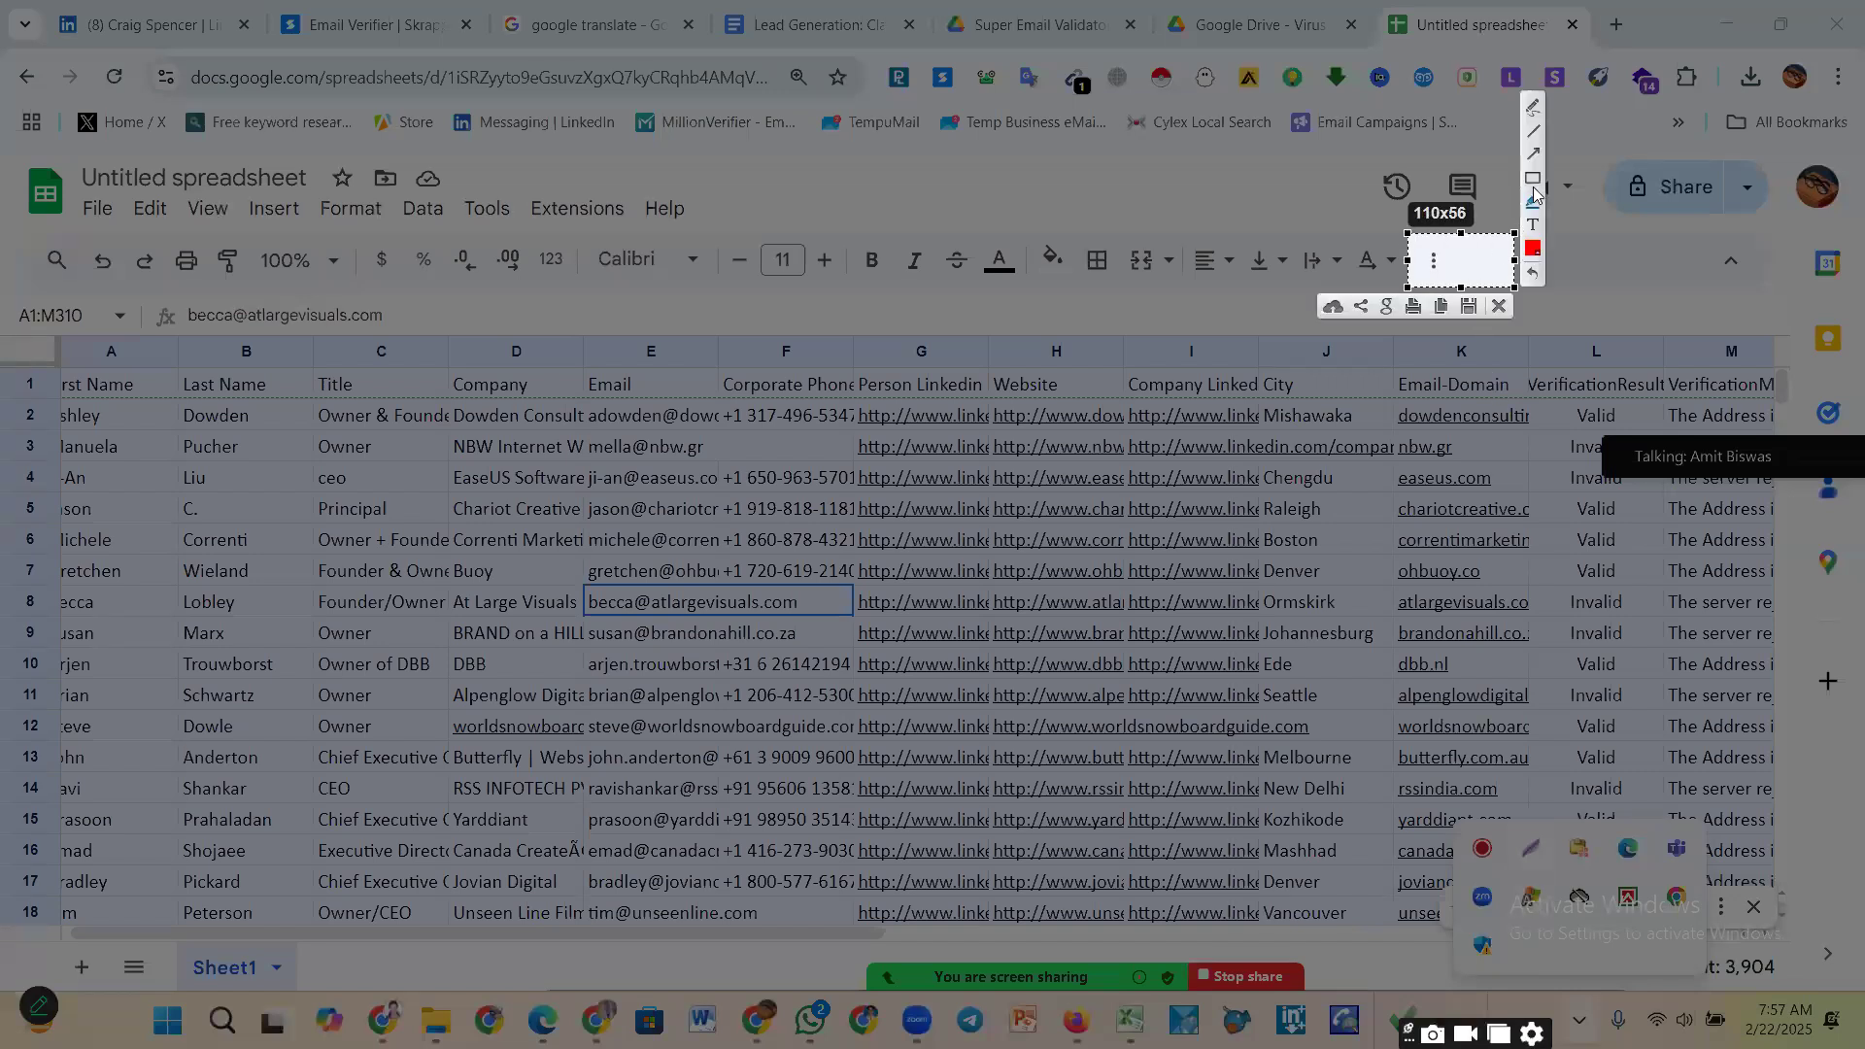
left_click_drag(1431, 416, 1432, 284)
left_click(1499, 307)
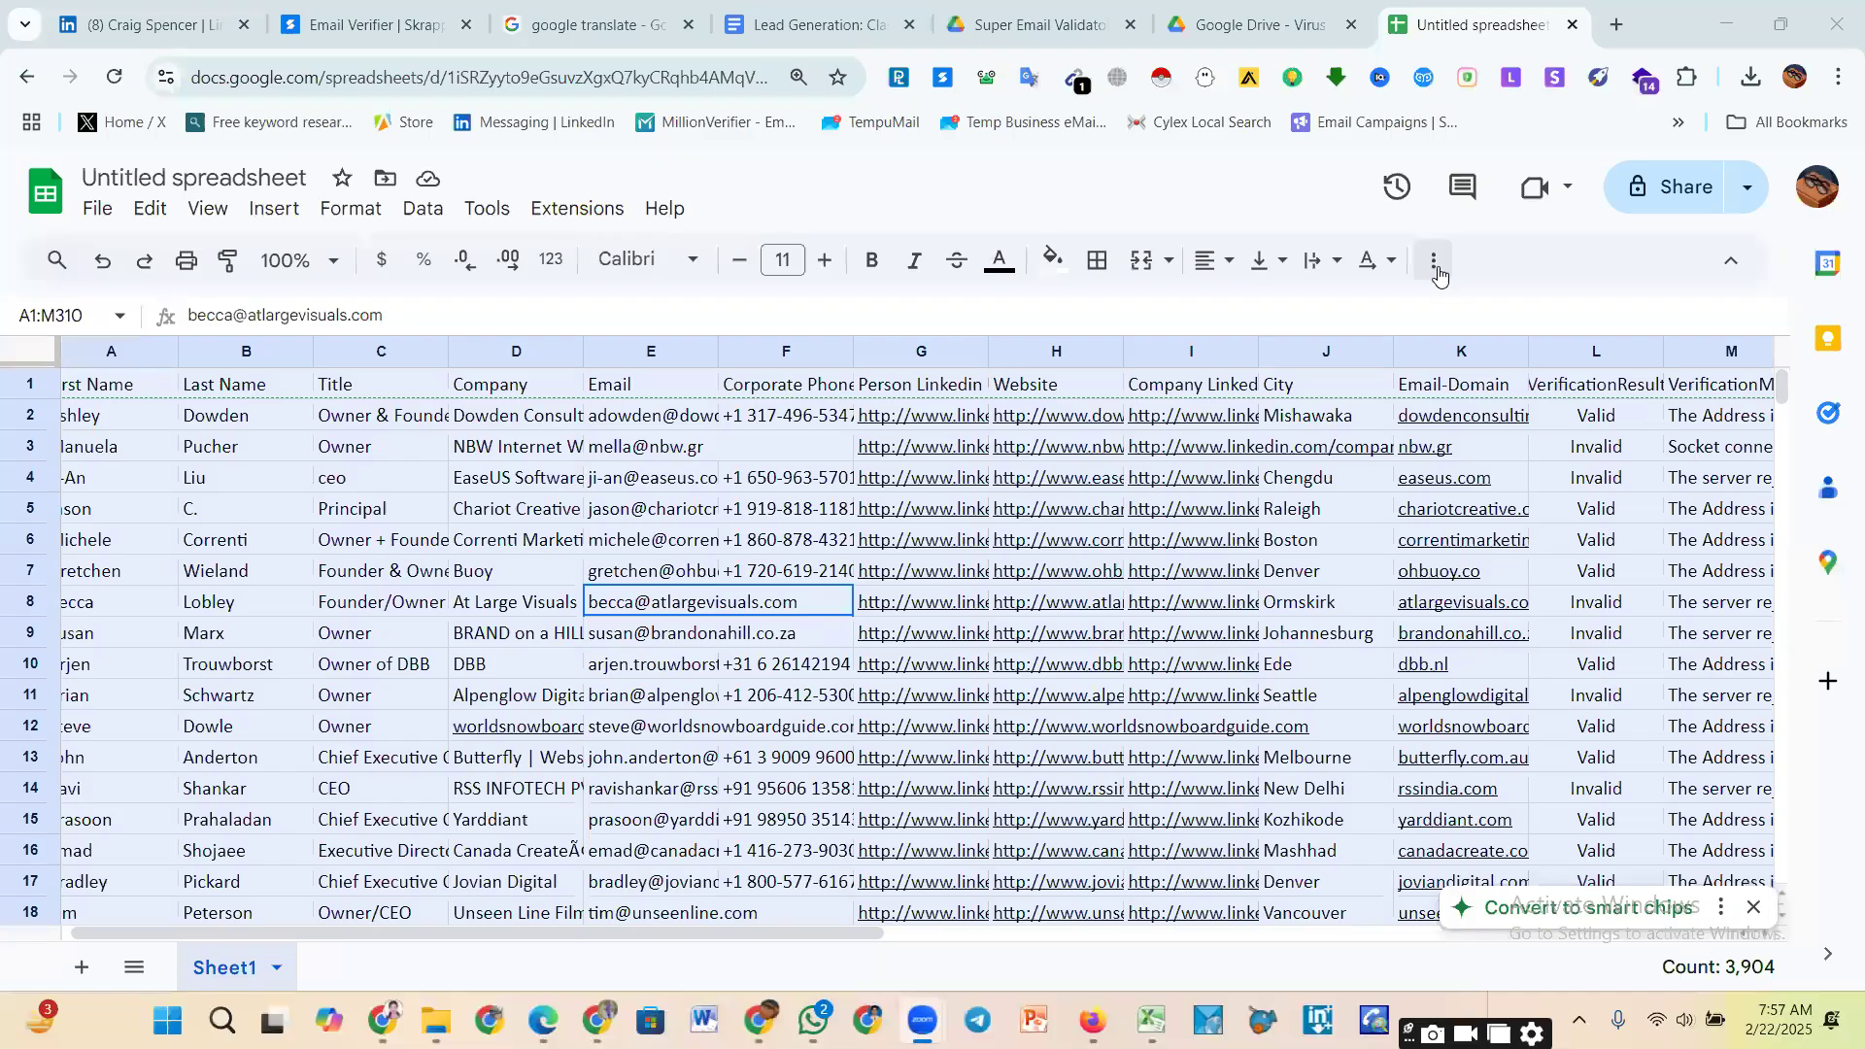
Step: Reveal the hidden tools, mark the filter tool with a red arrow in a small screen-area capture and discard the capture
left_click(1436, 262)
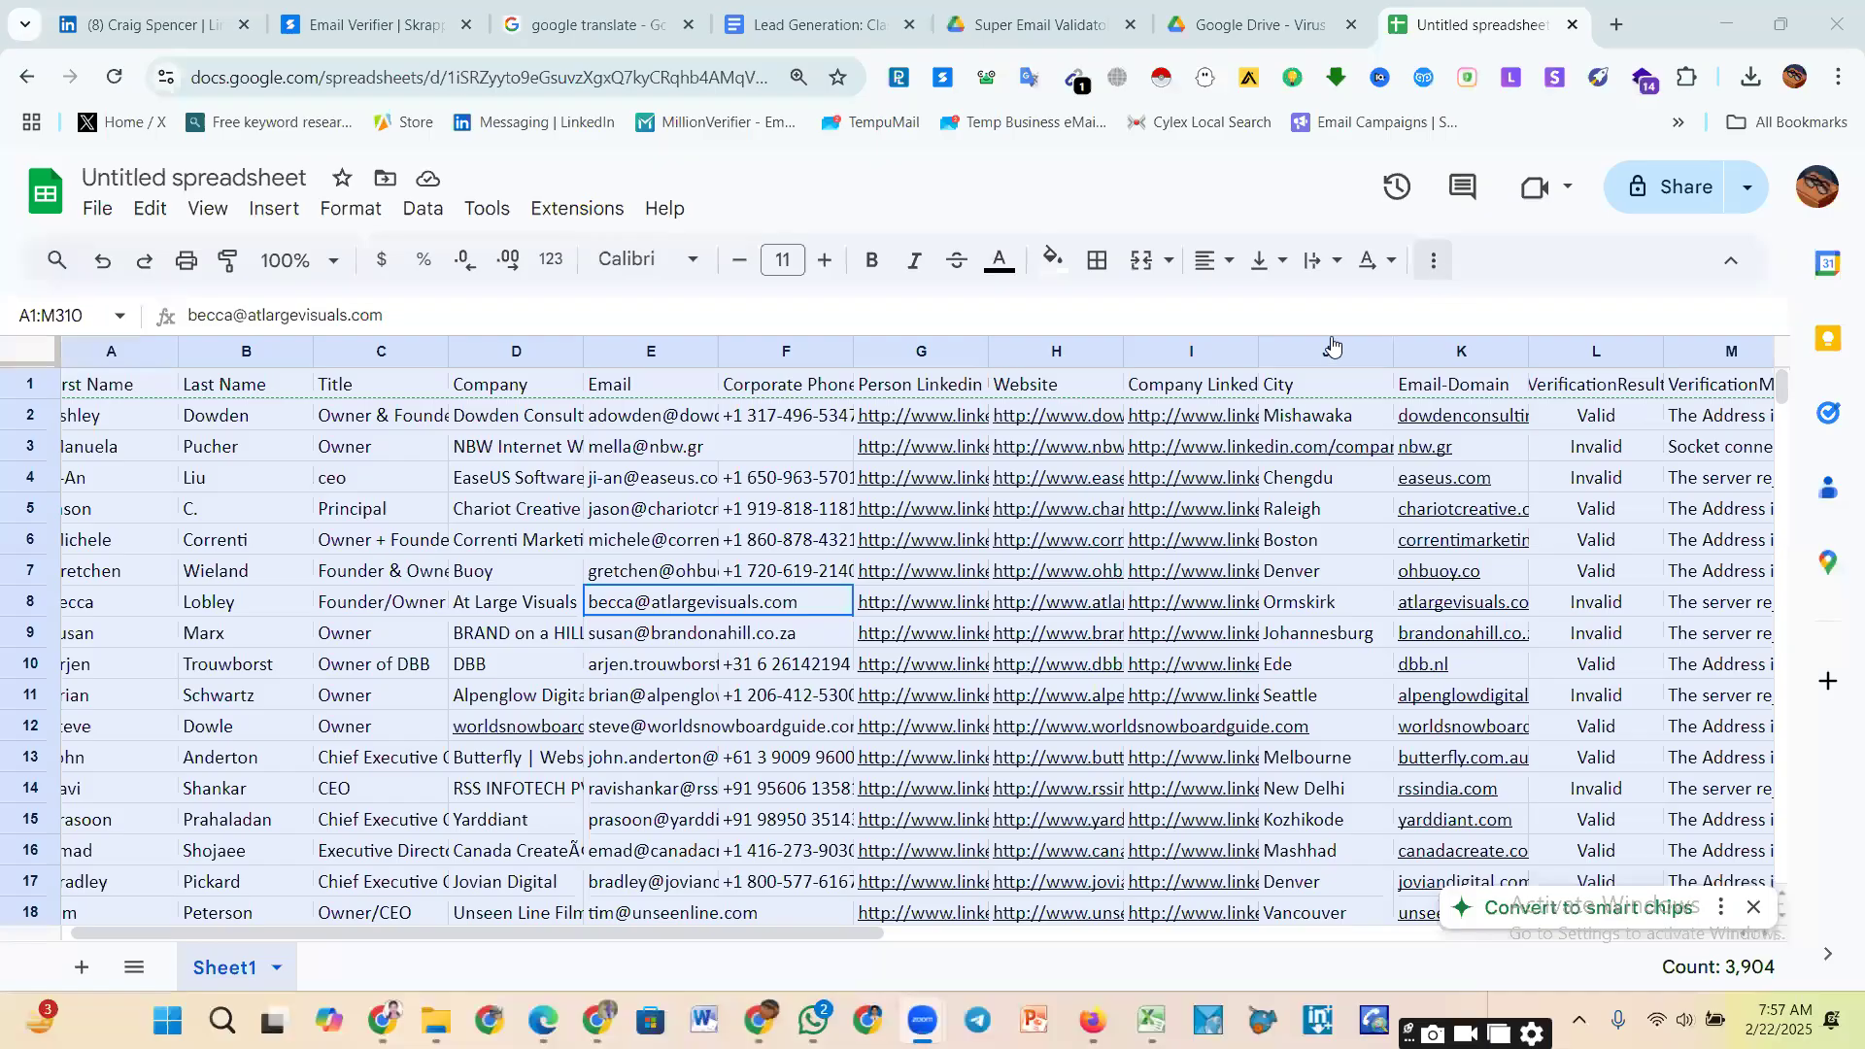
left_click(1580, 1020)
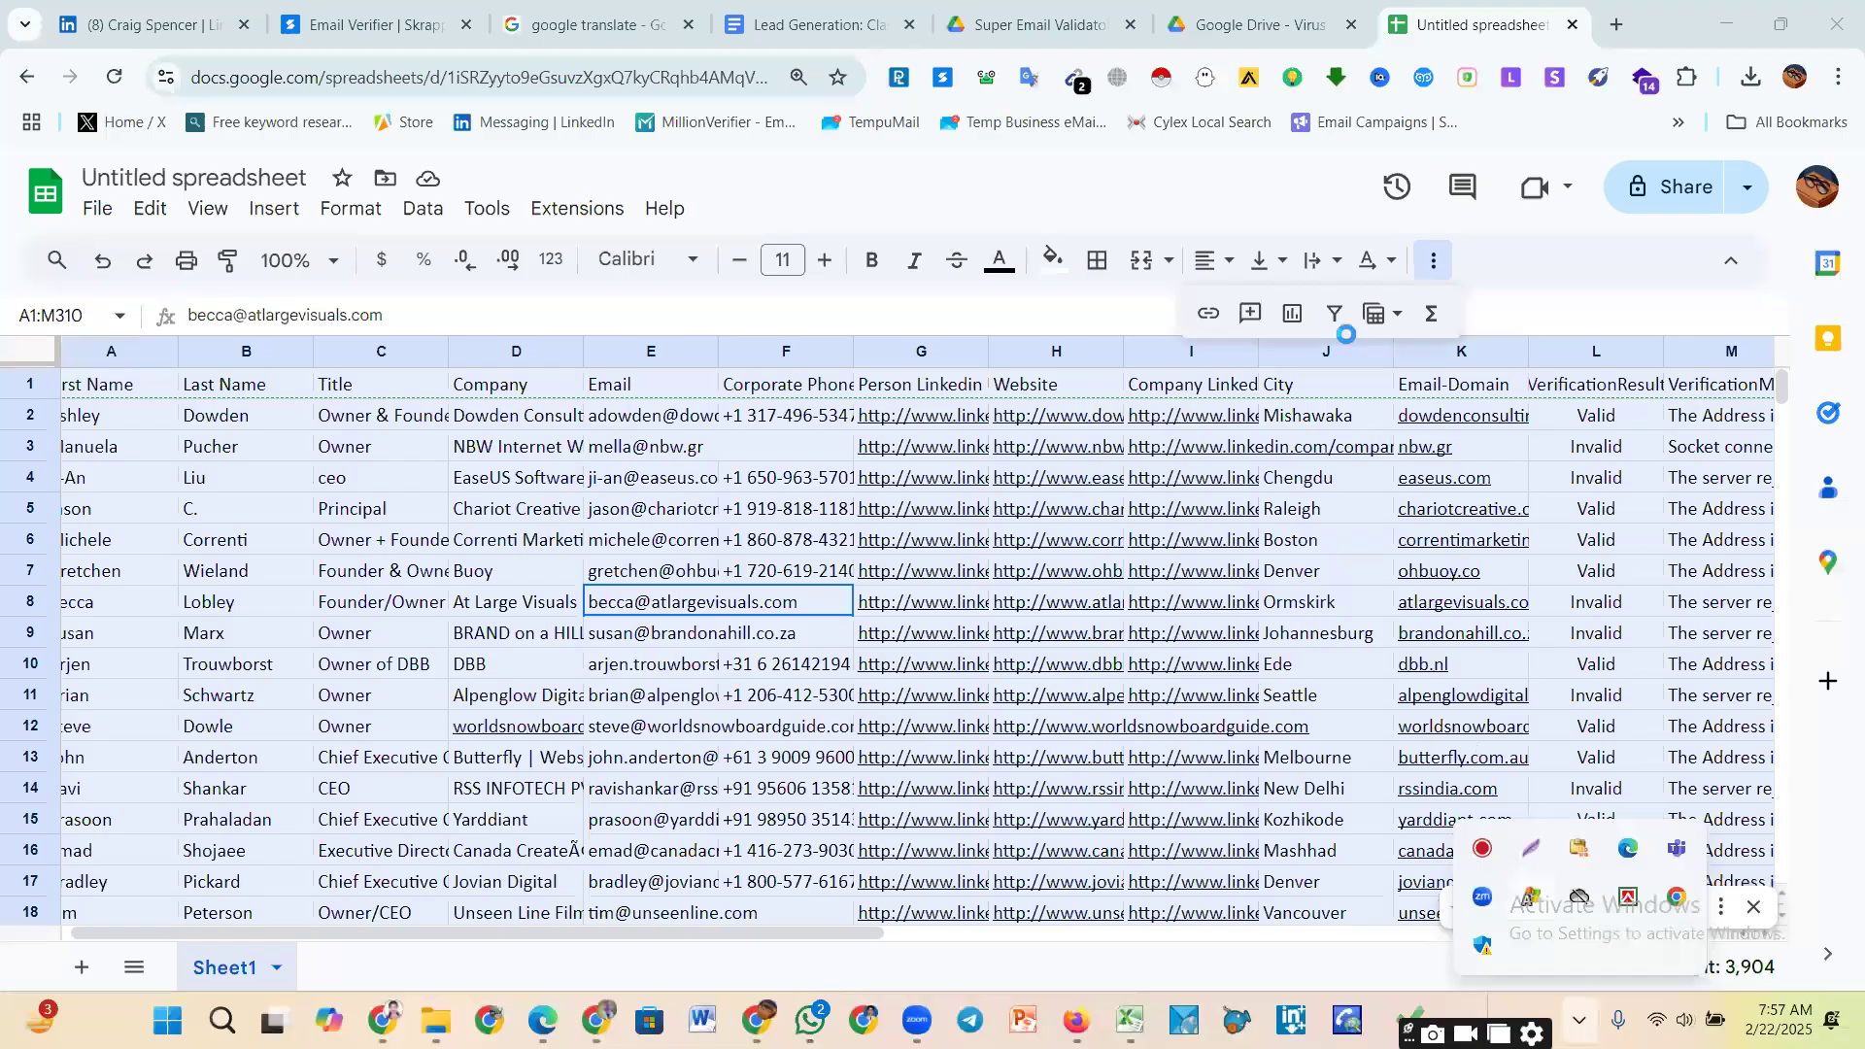
left_click_drag(1312, 302, 1350, 334)
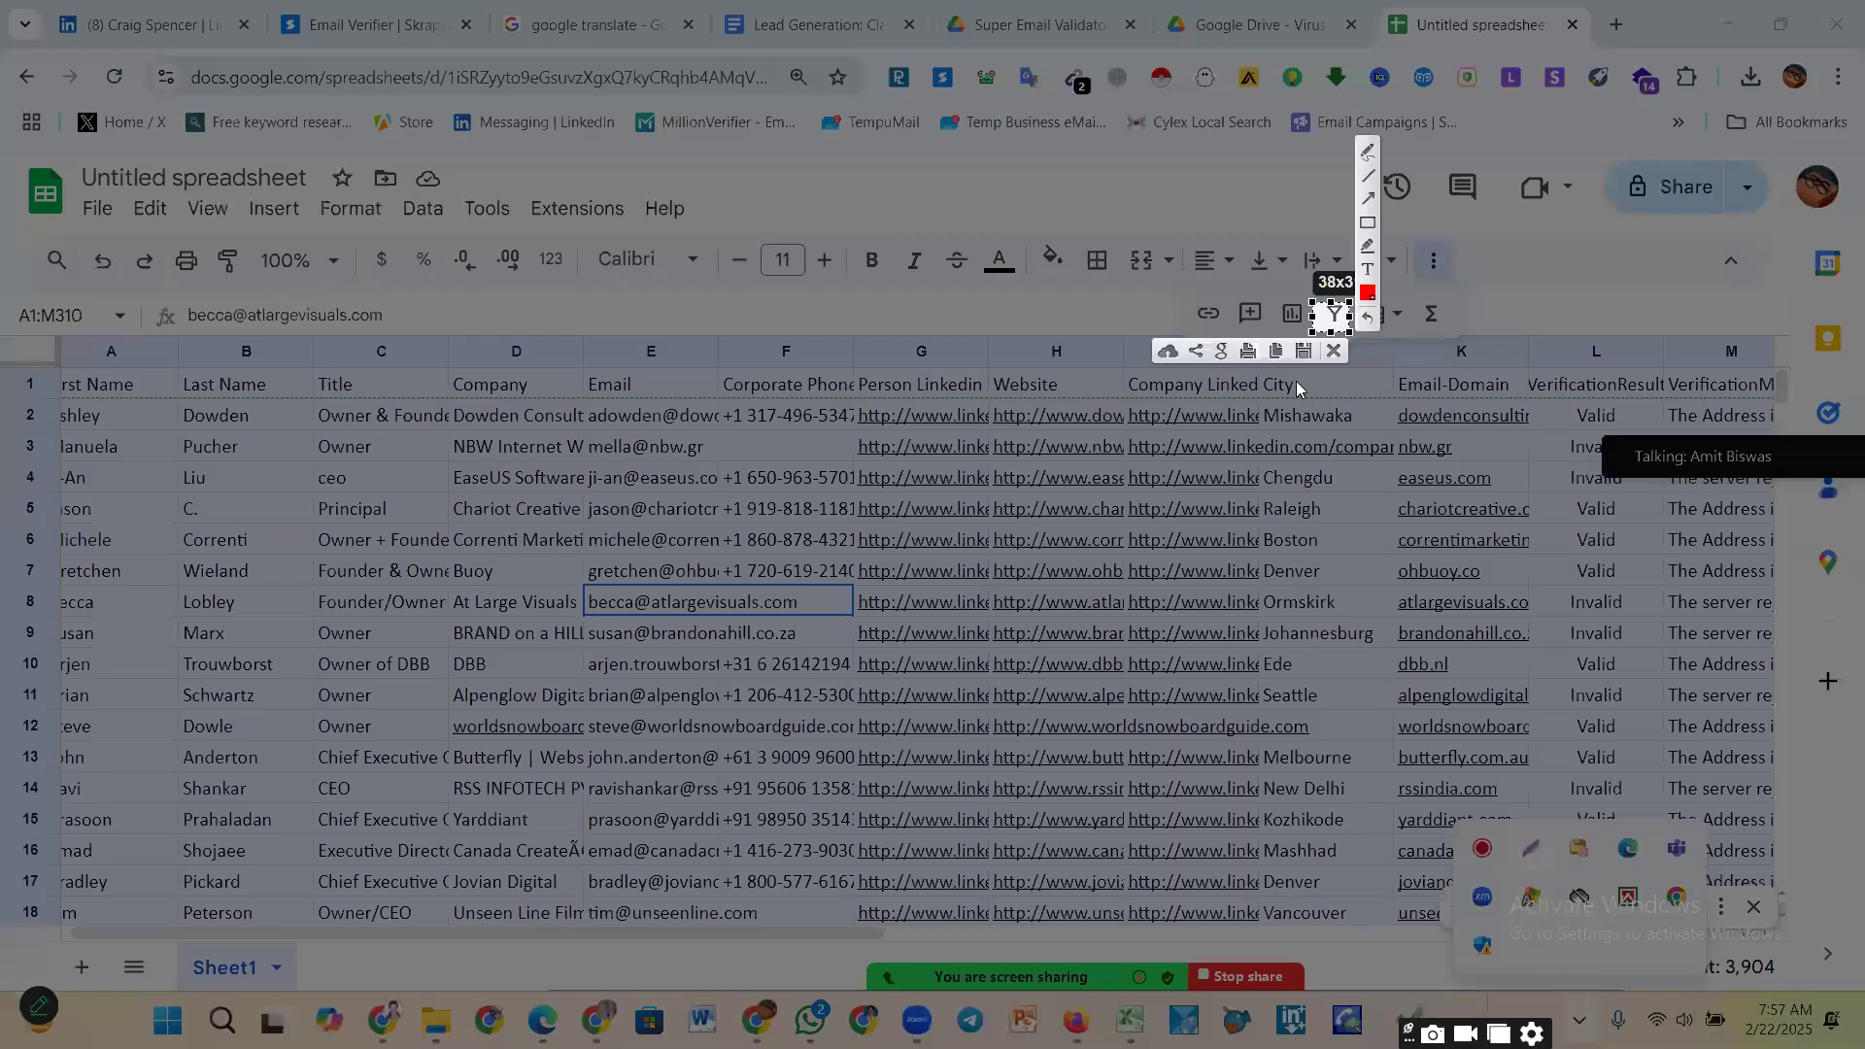
left_click(1372, 199)
left_click_drag(1283, 439, 1326, 333)
left_click(1334, 351)
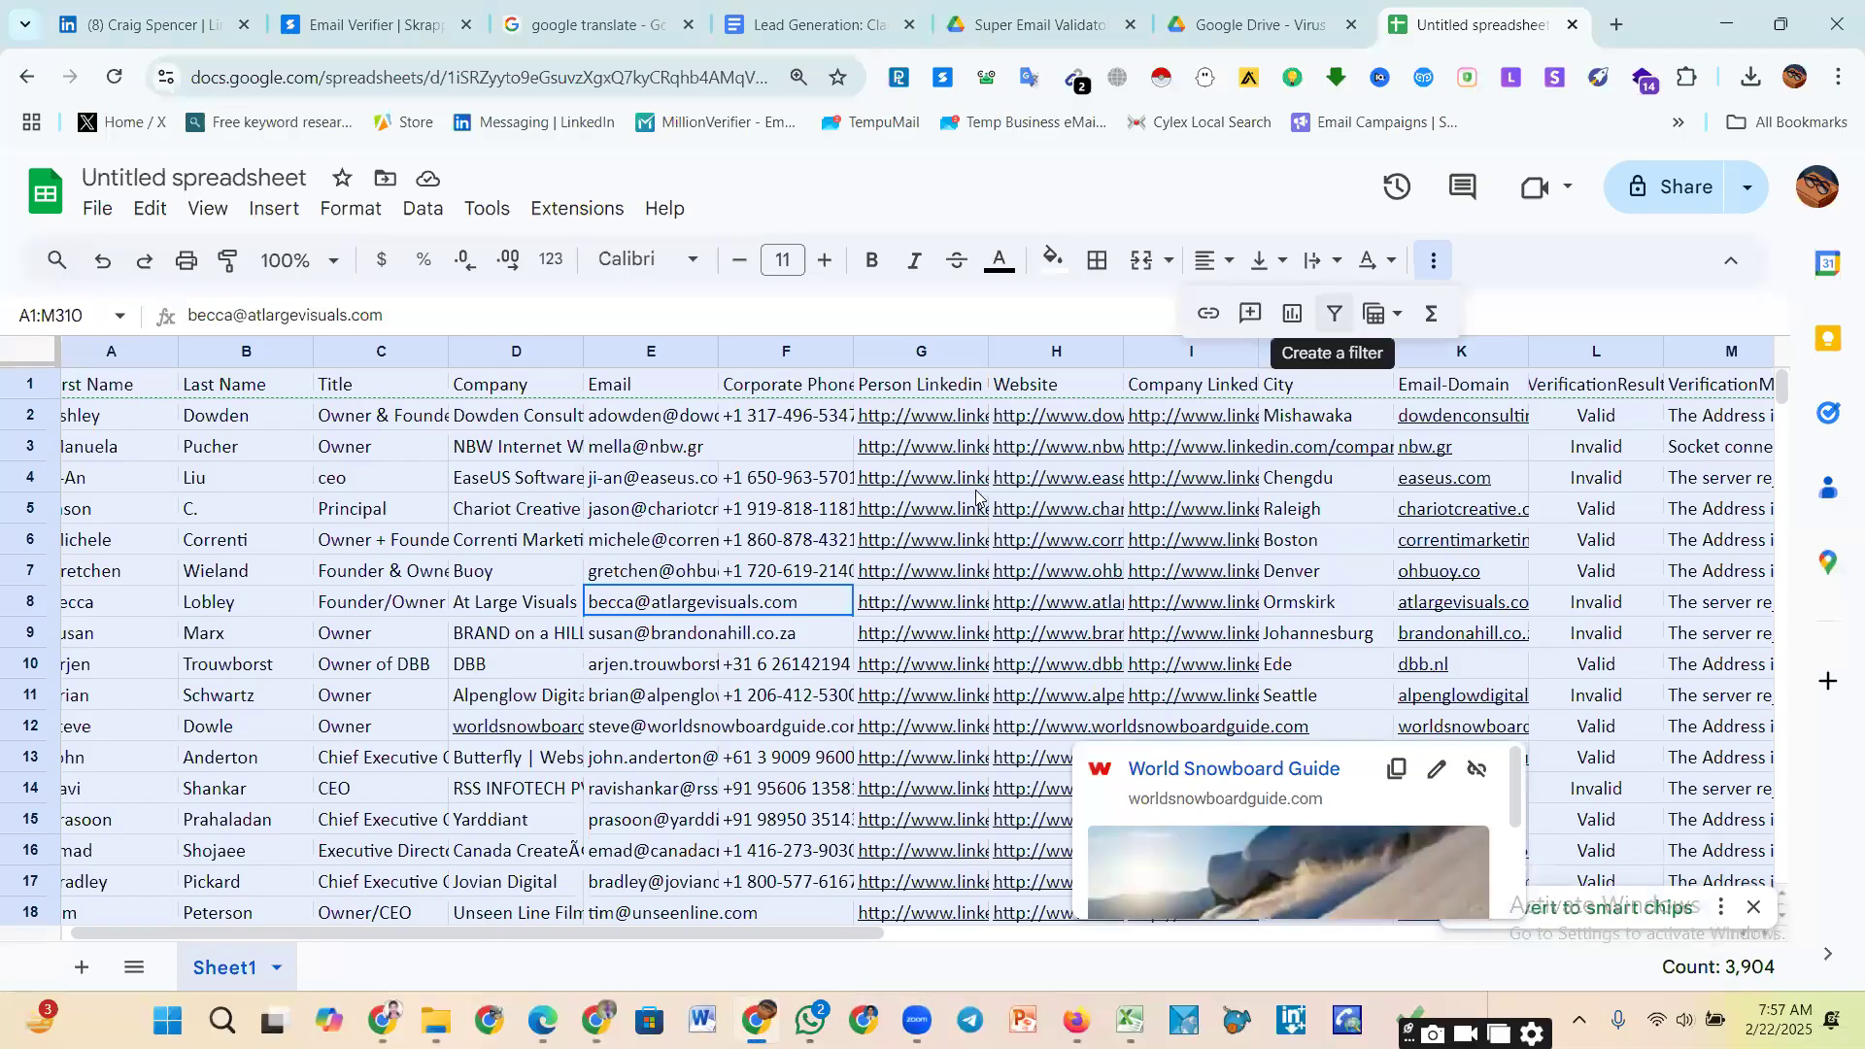
Step: Create a filter on the selected data range, switch it off once and turn it on again
left_click(1335, 313)
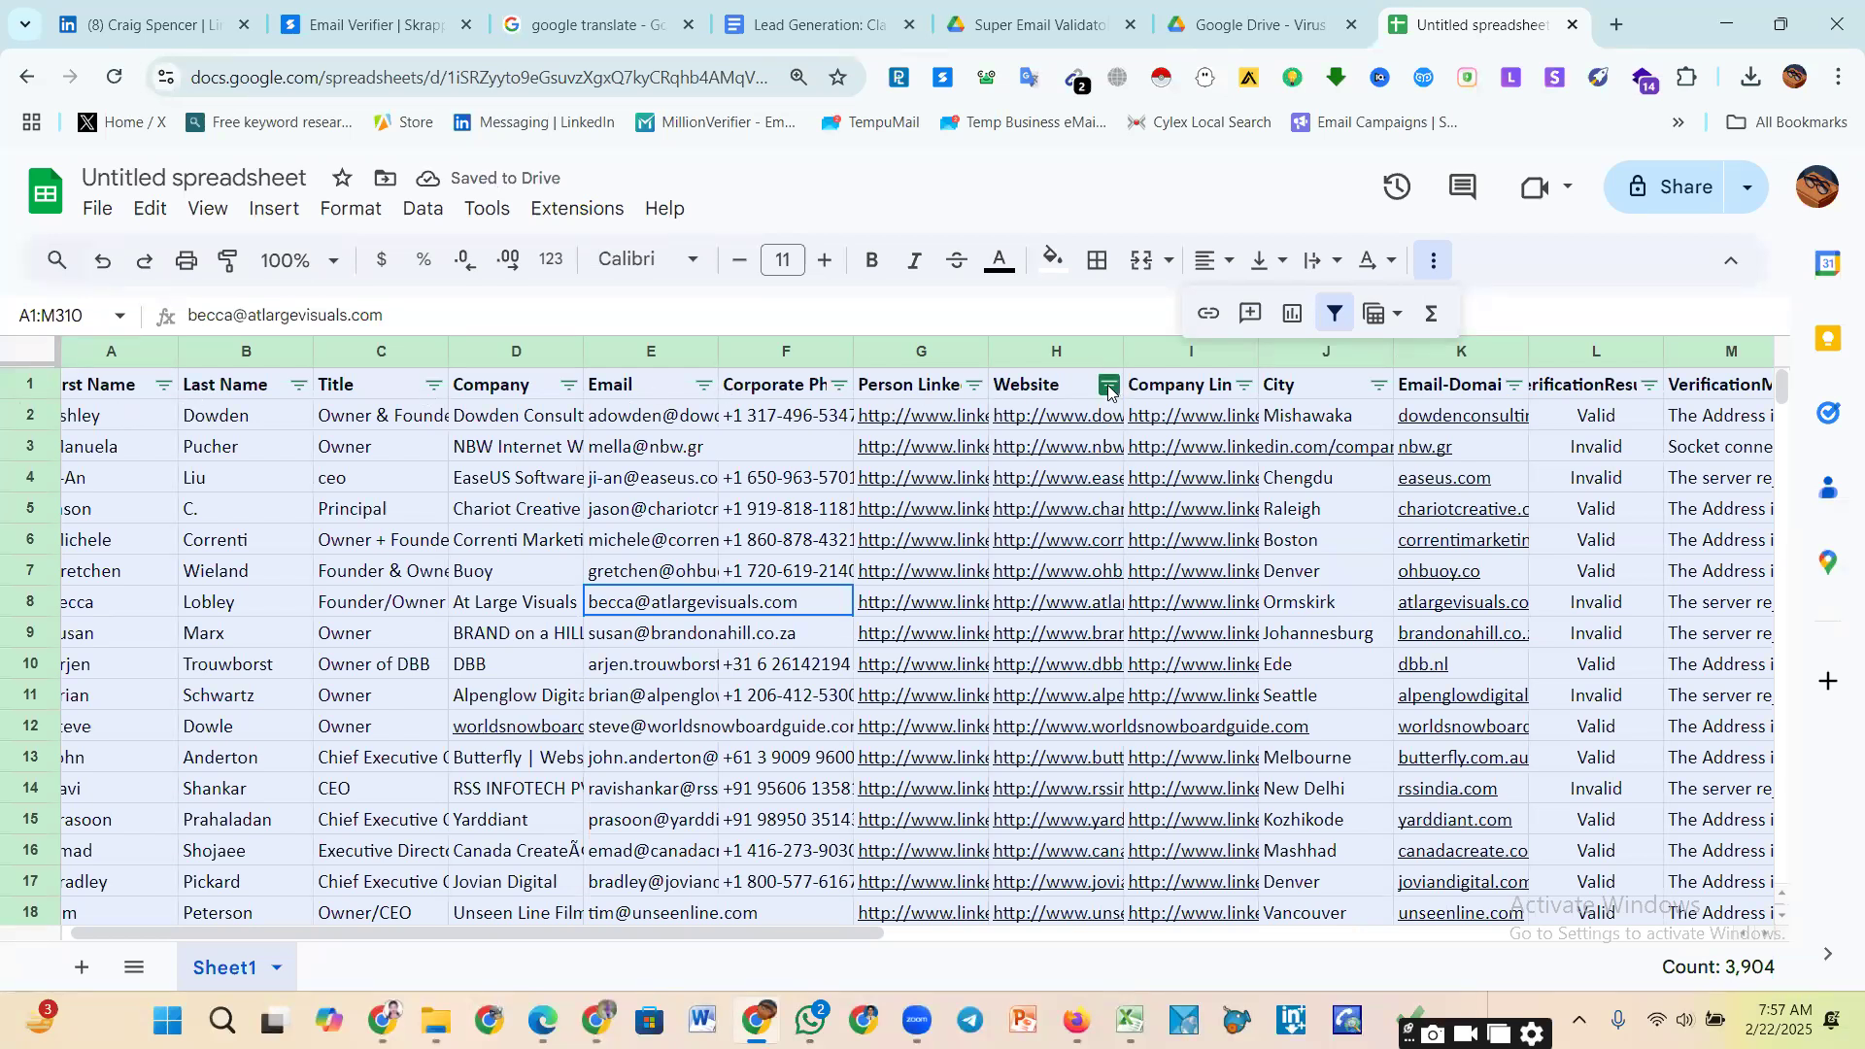
left_click(1334, 313)
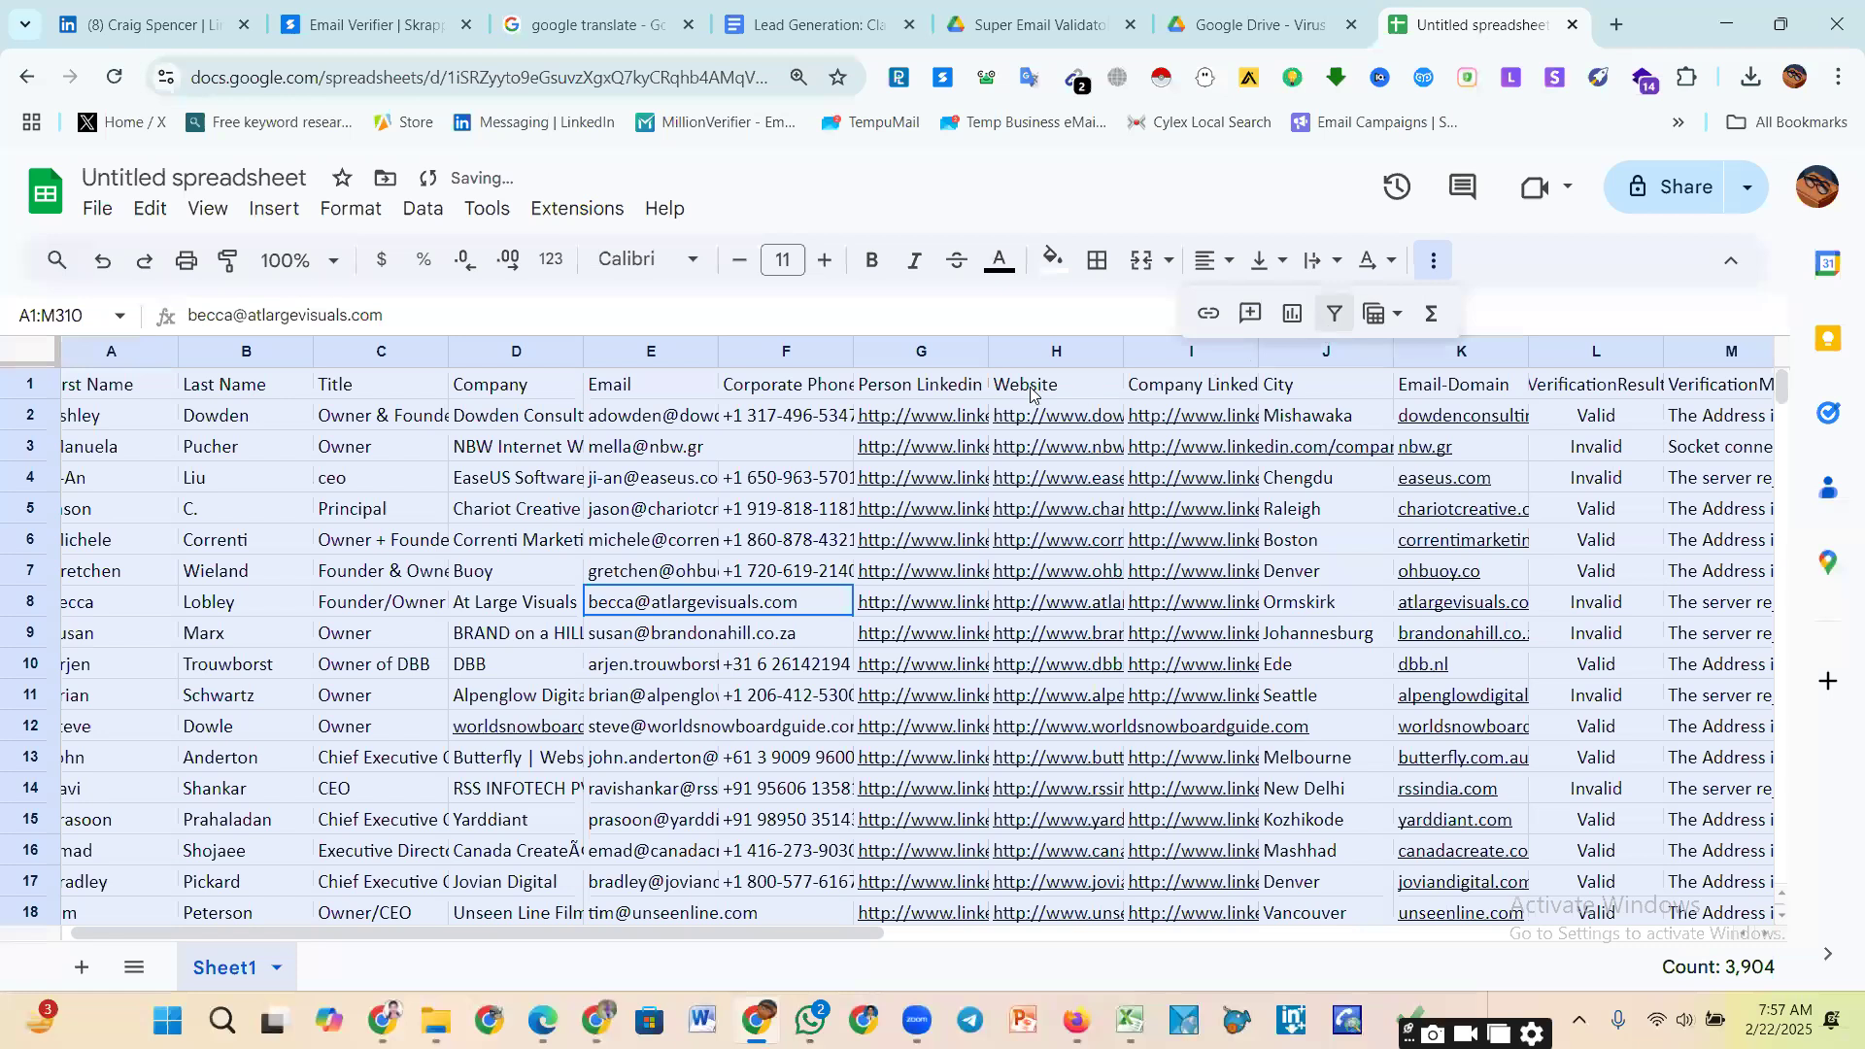
left_click(1336, 315)
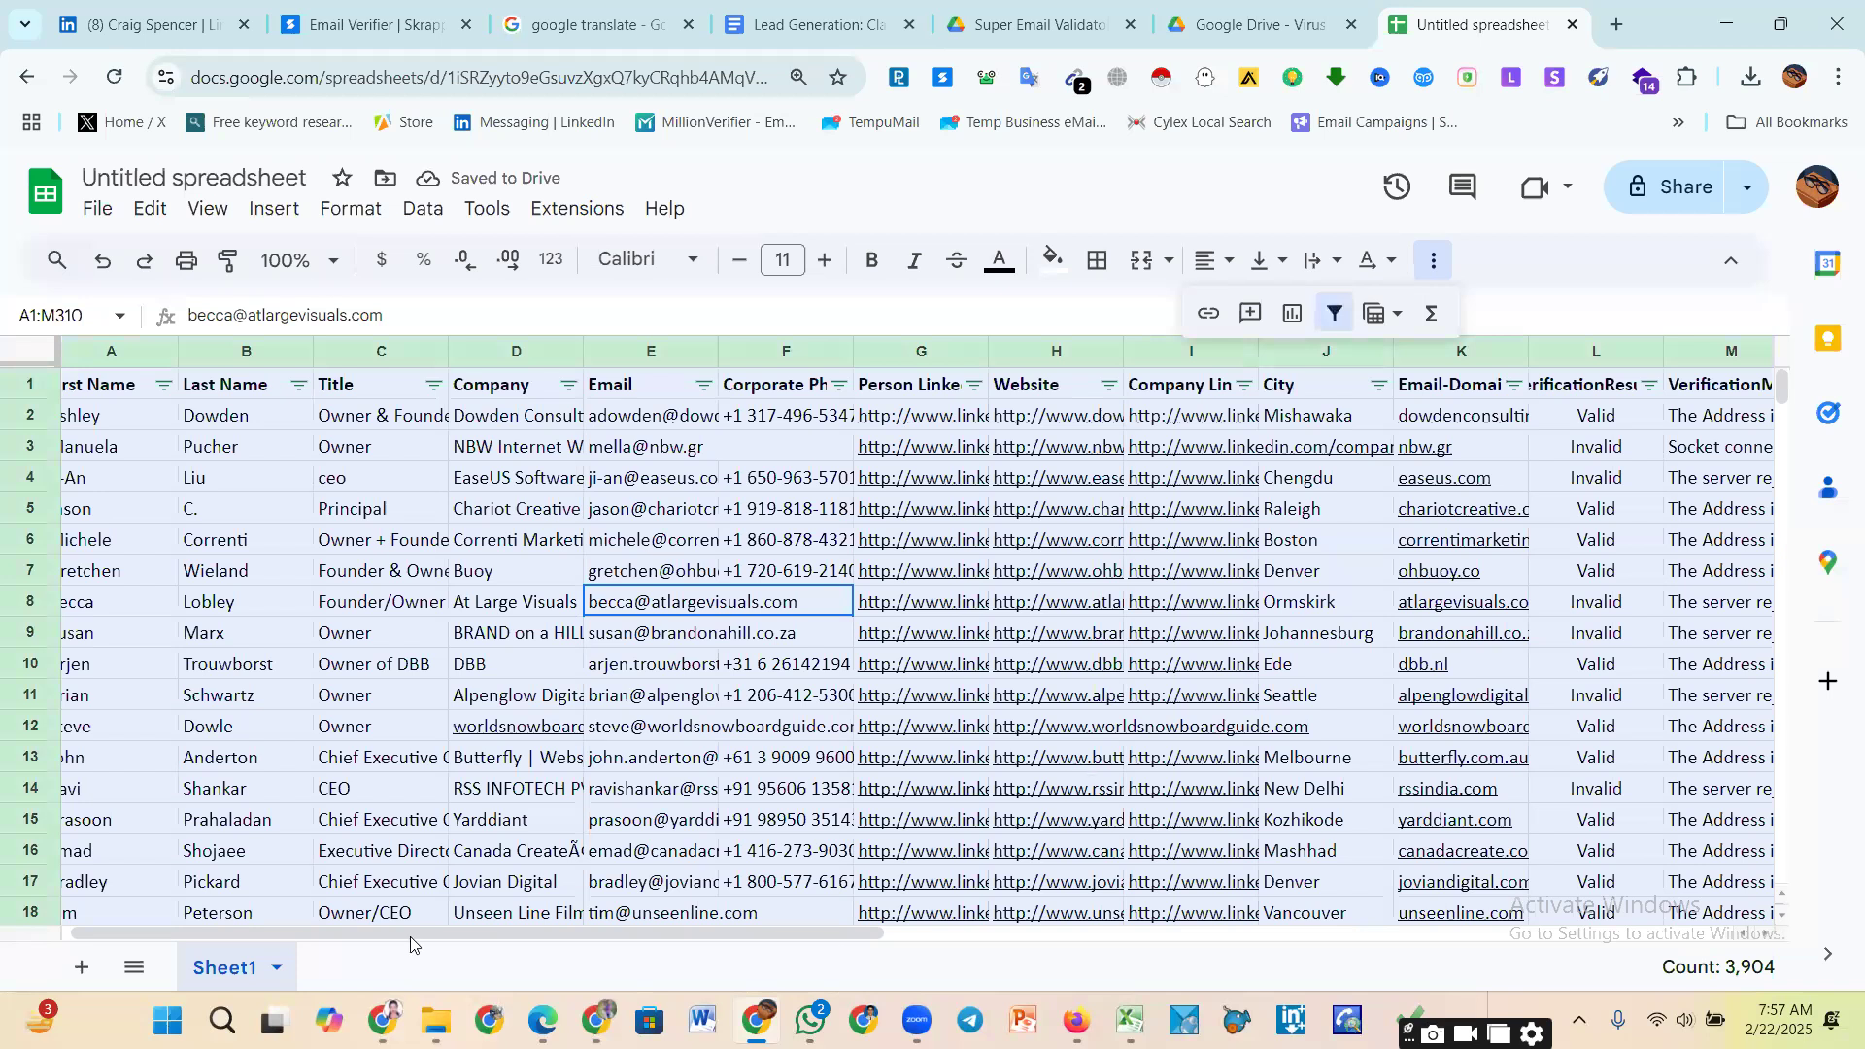
Step: Filter the VerificationResult column by values so that Valid is unchecked and only Invalid rows are shown
left_click_drag(410, 935, 494, 940)
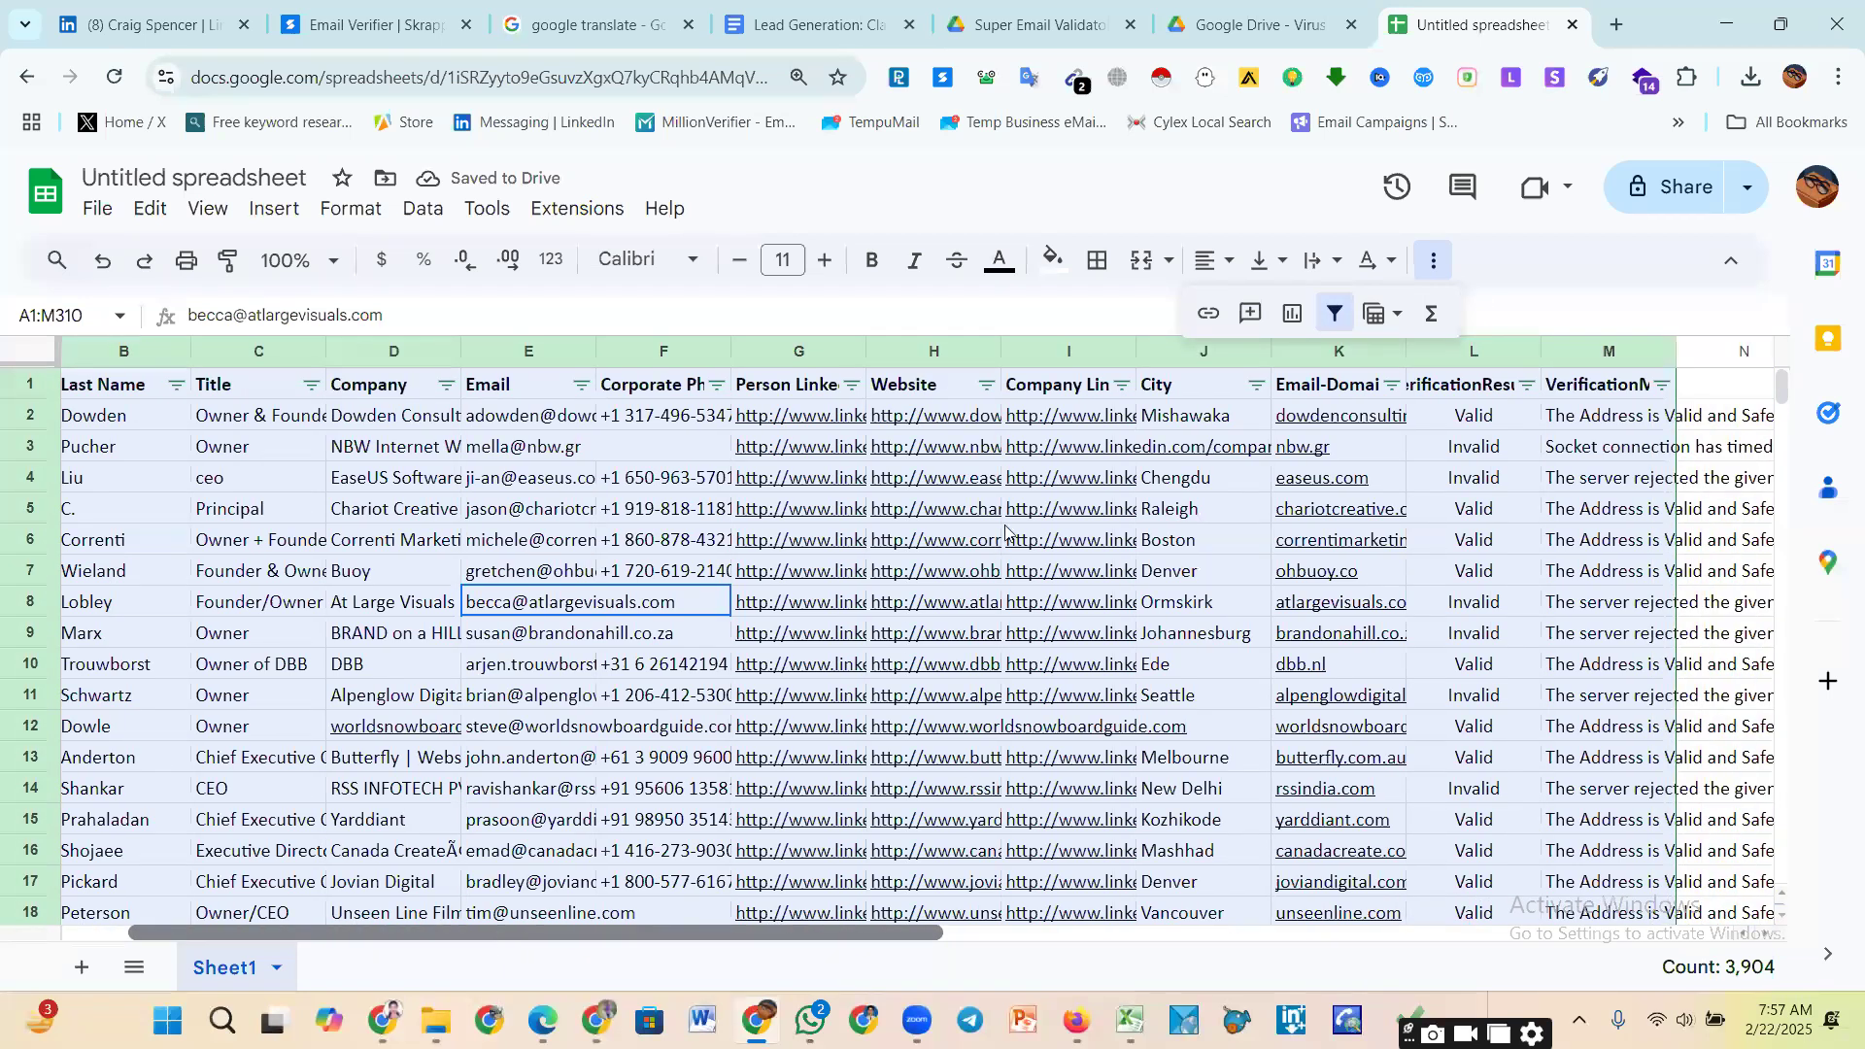
scroll(1066, 476, "right", 3)
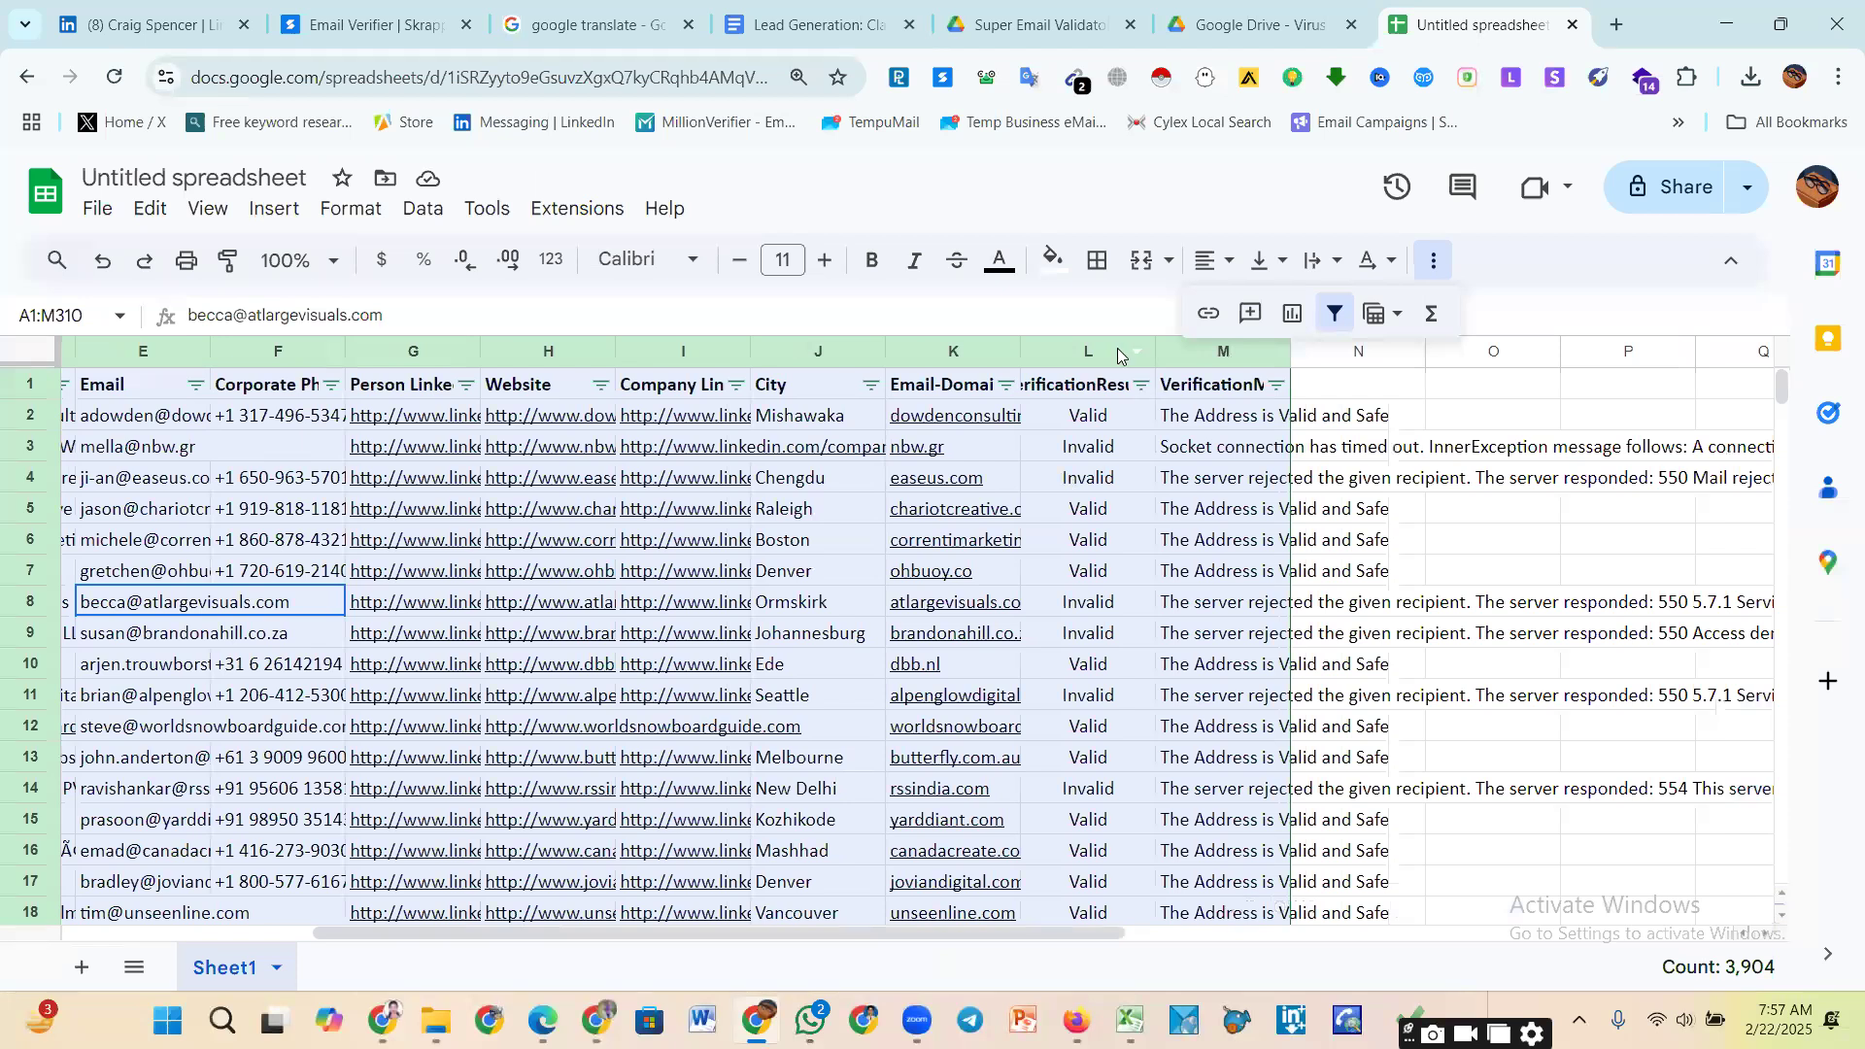
left_click(1139, 388)
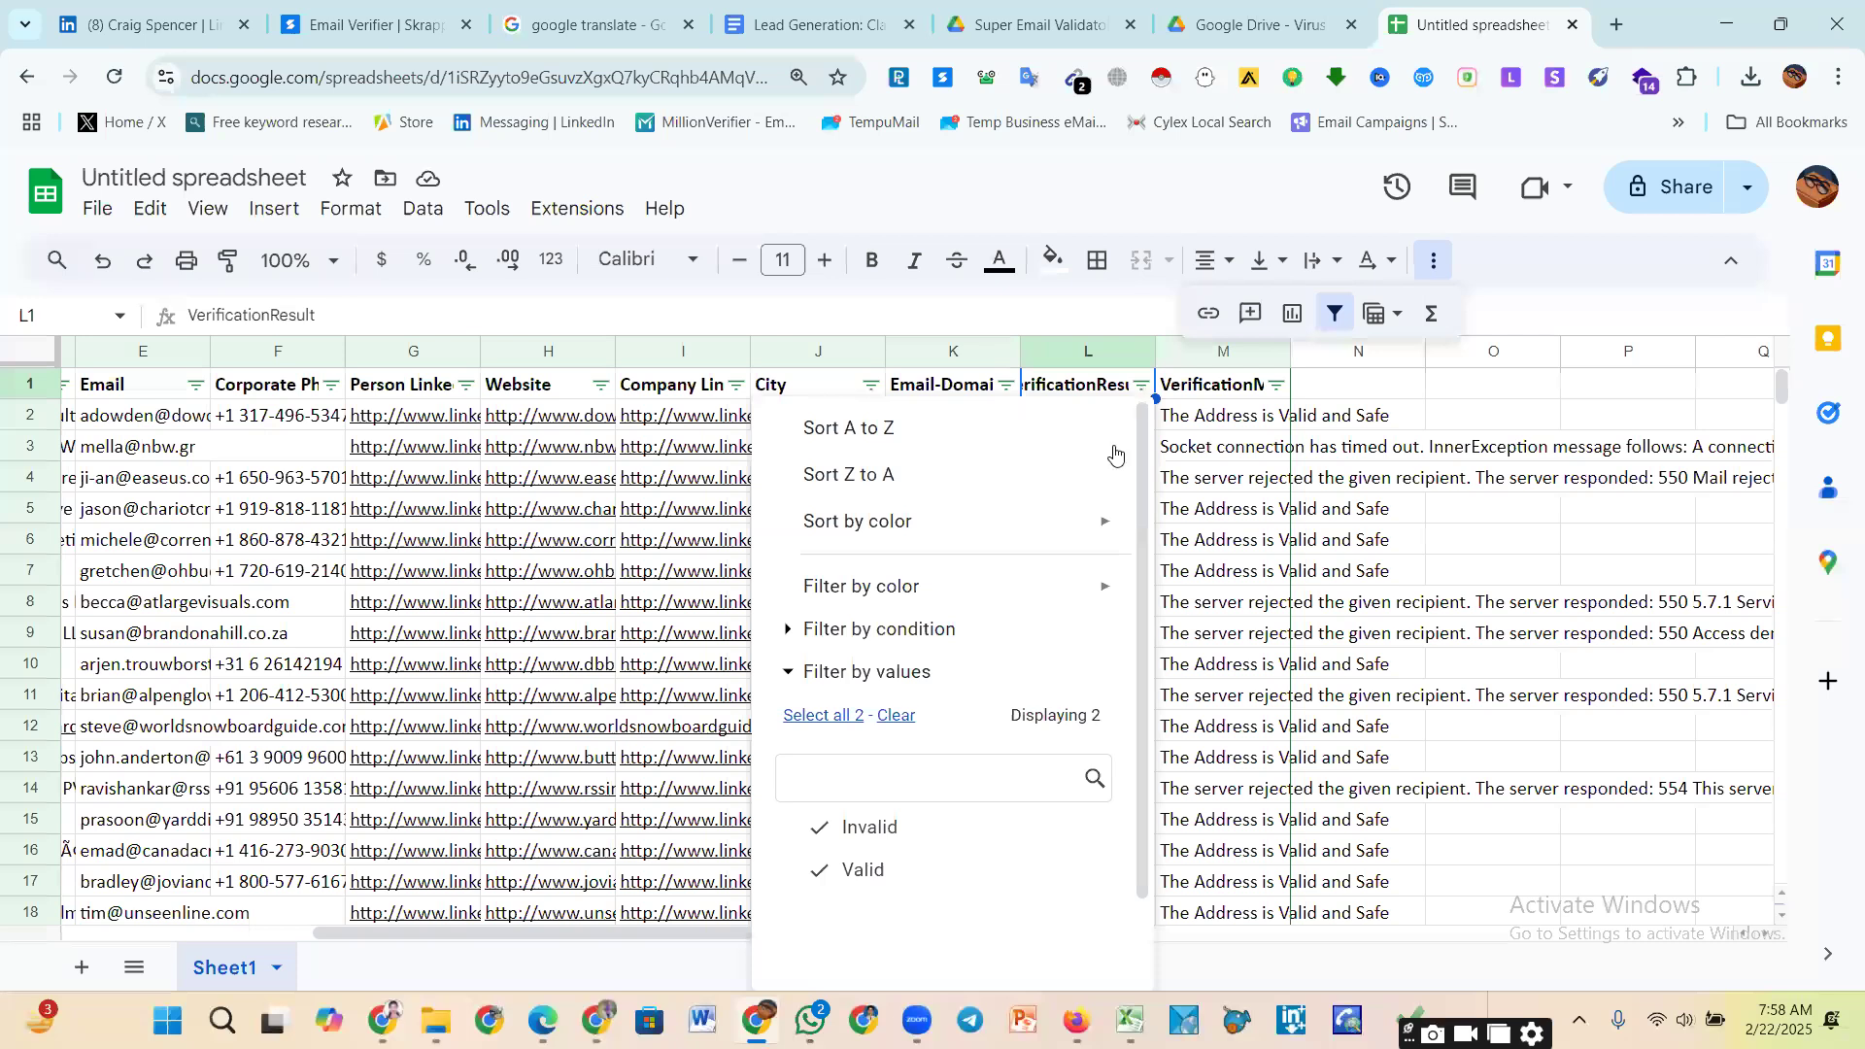
scroll(933, 748, "down", 1)
scroll(934, 748, "down", 2)
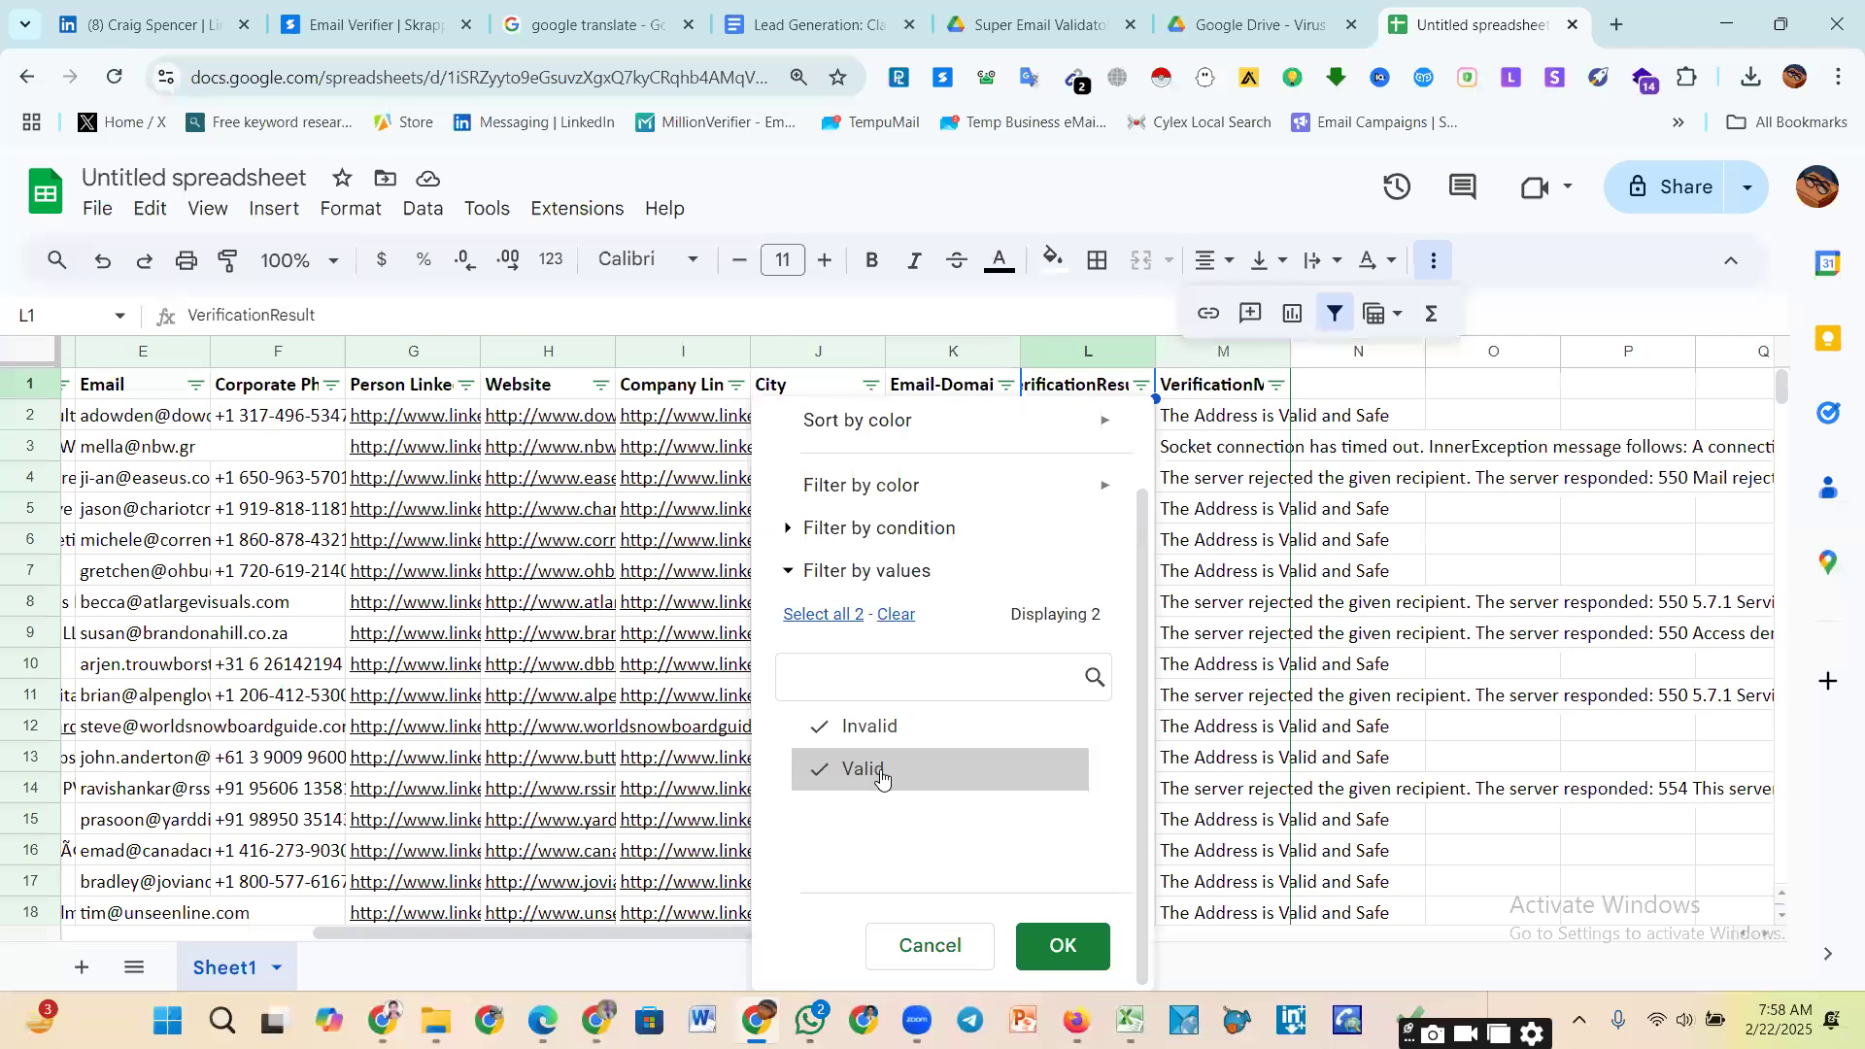
left_click(820, 776)
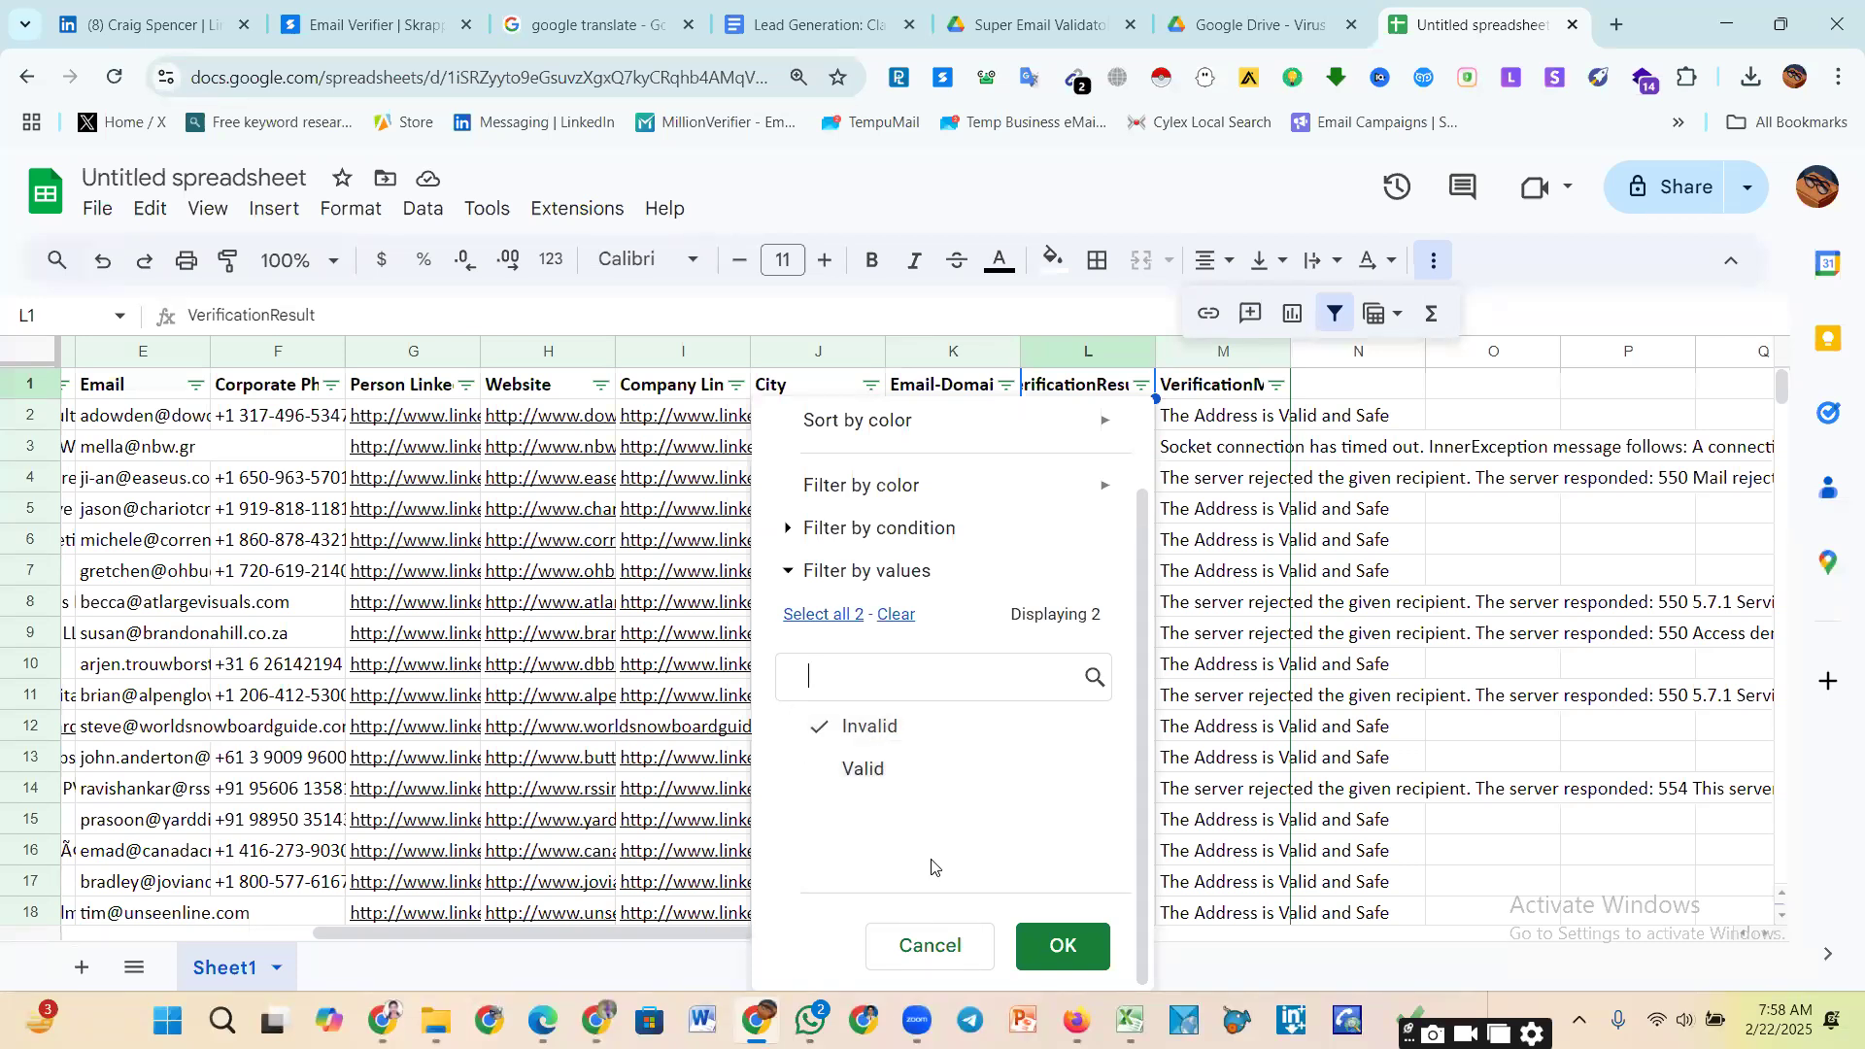
left_click(1061, 945)
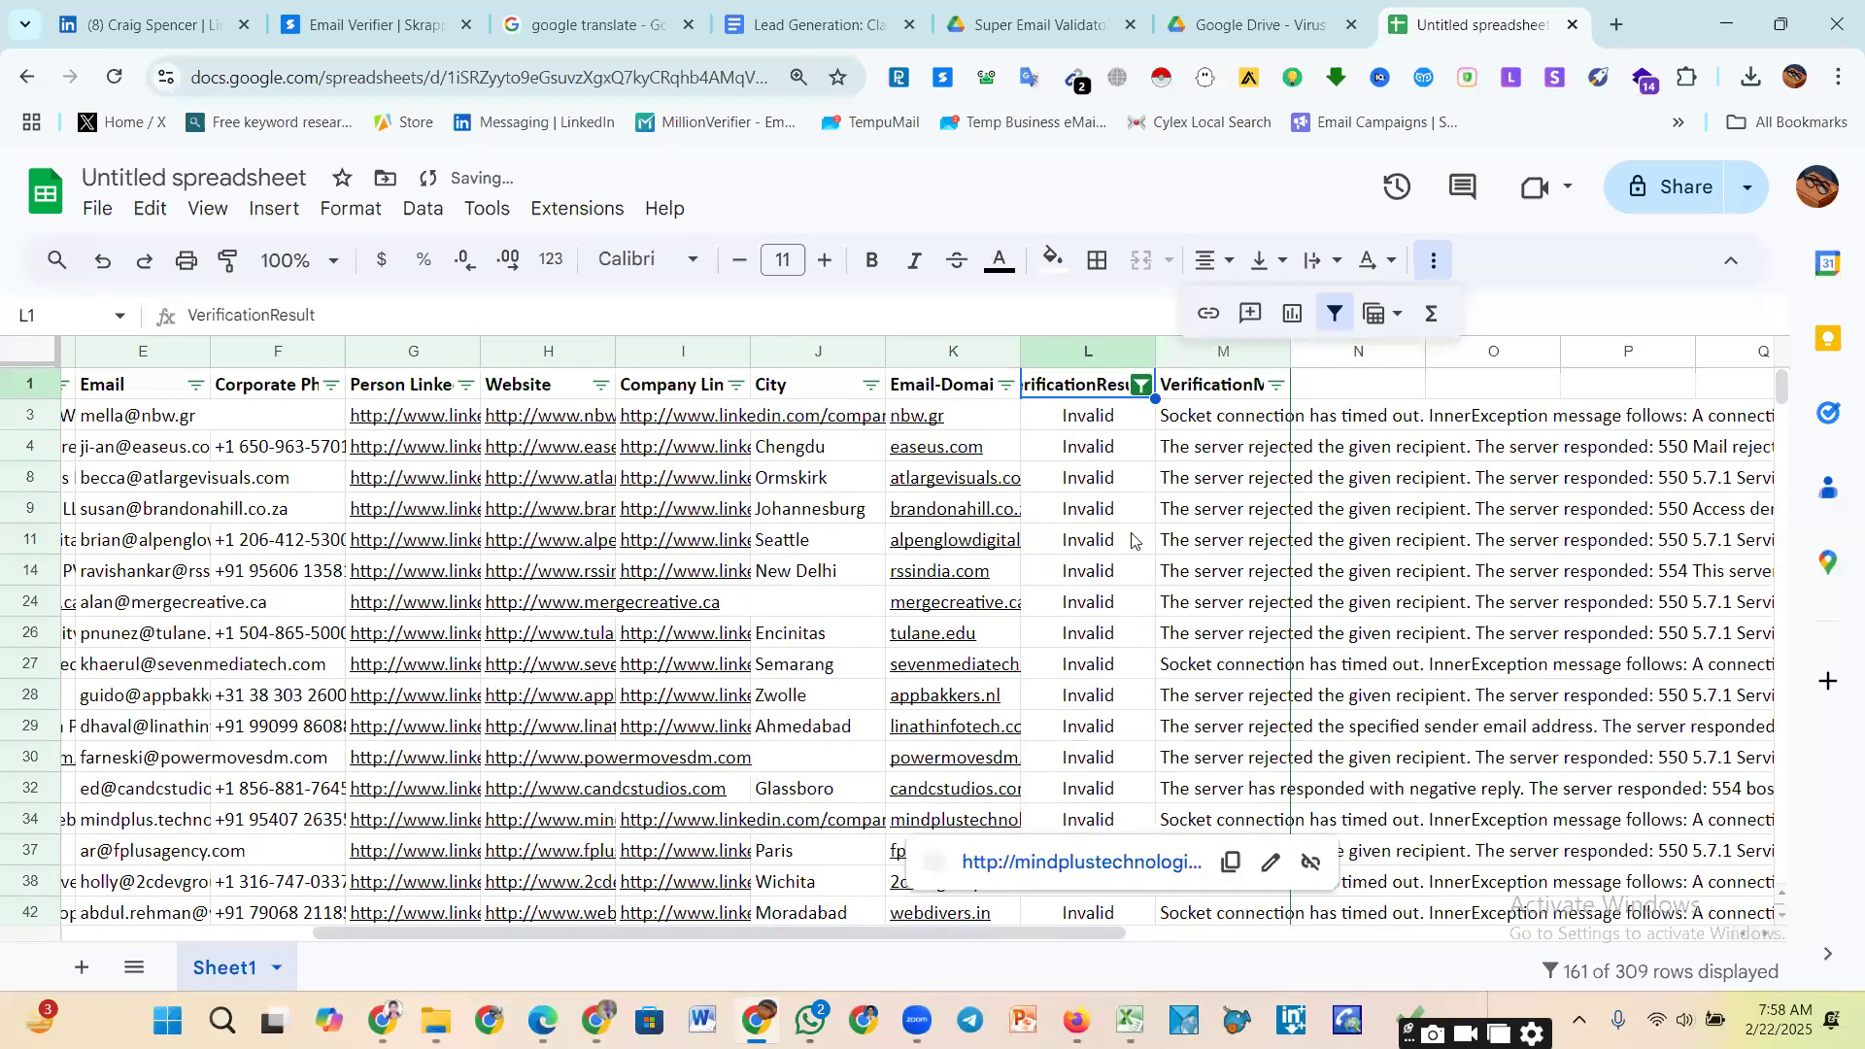
scroll(1127, 554, "down", 5)
scroll(1124, 554, "down", 20)
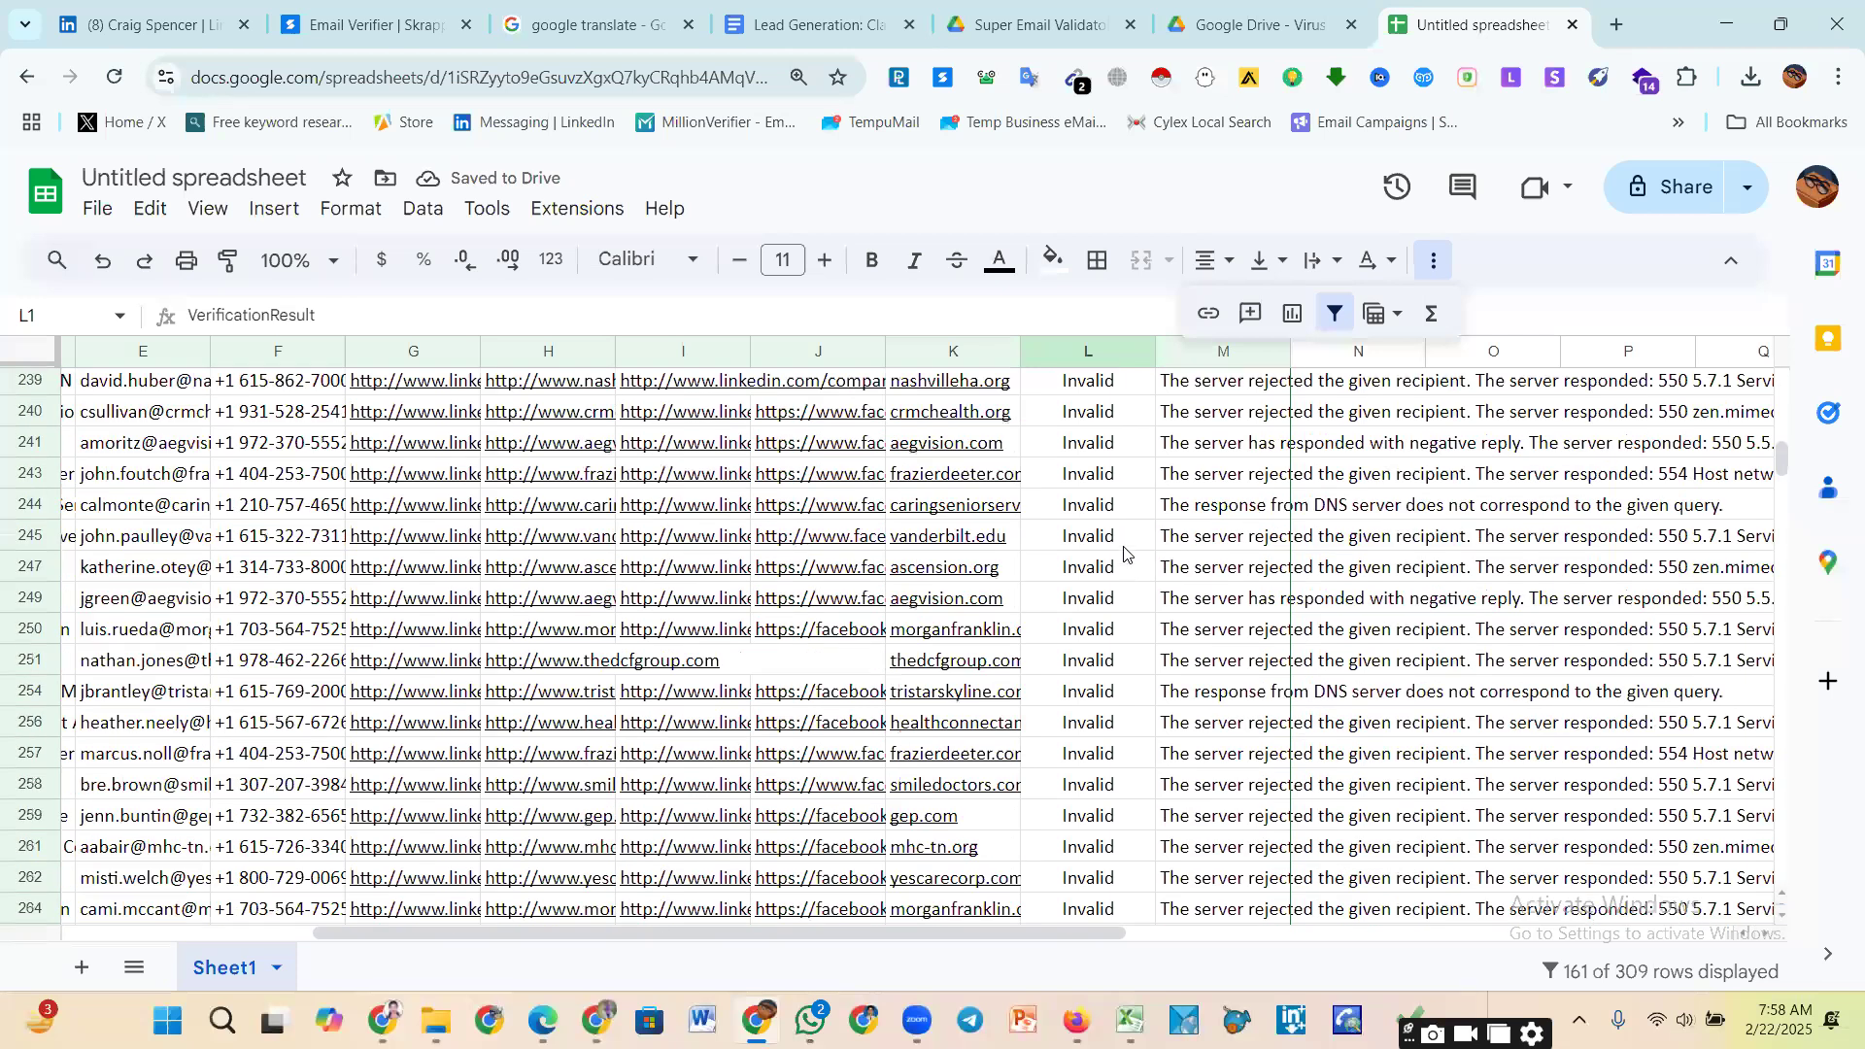
scroll(1124, 554, "up", 15)
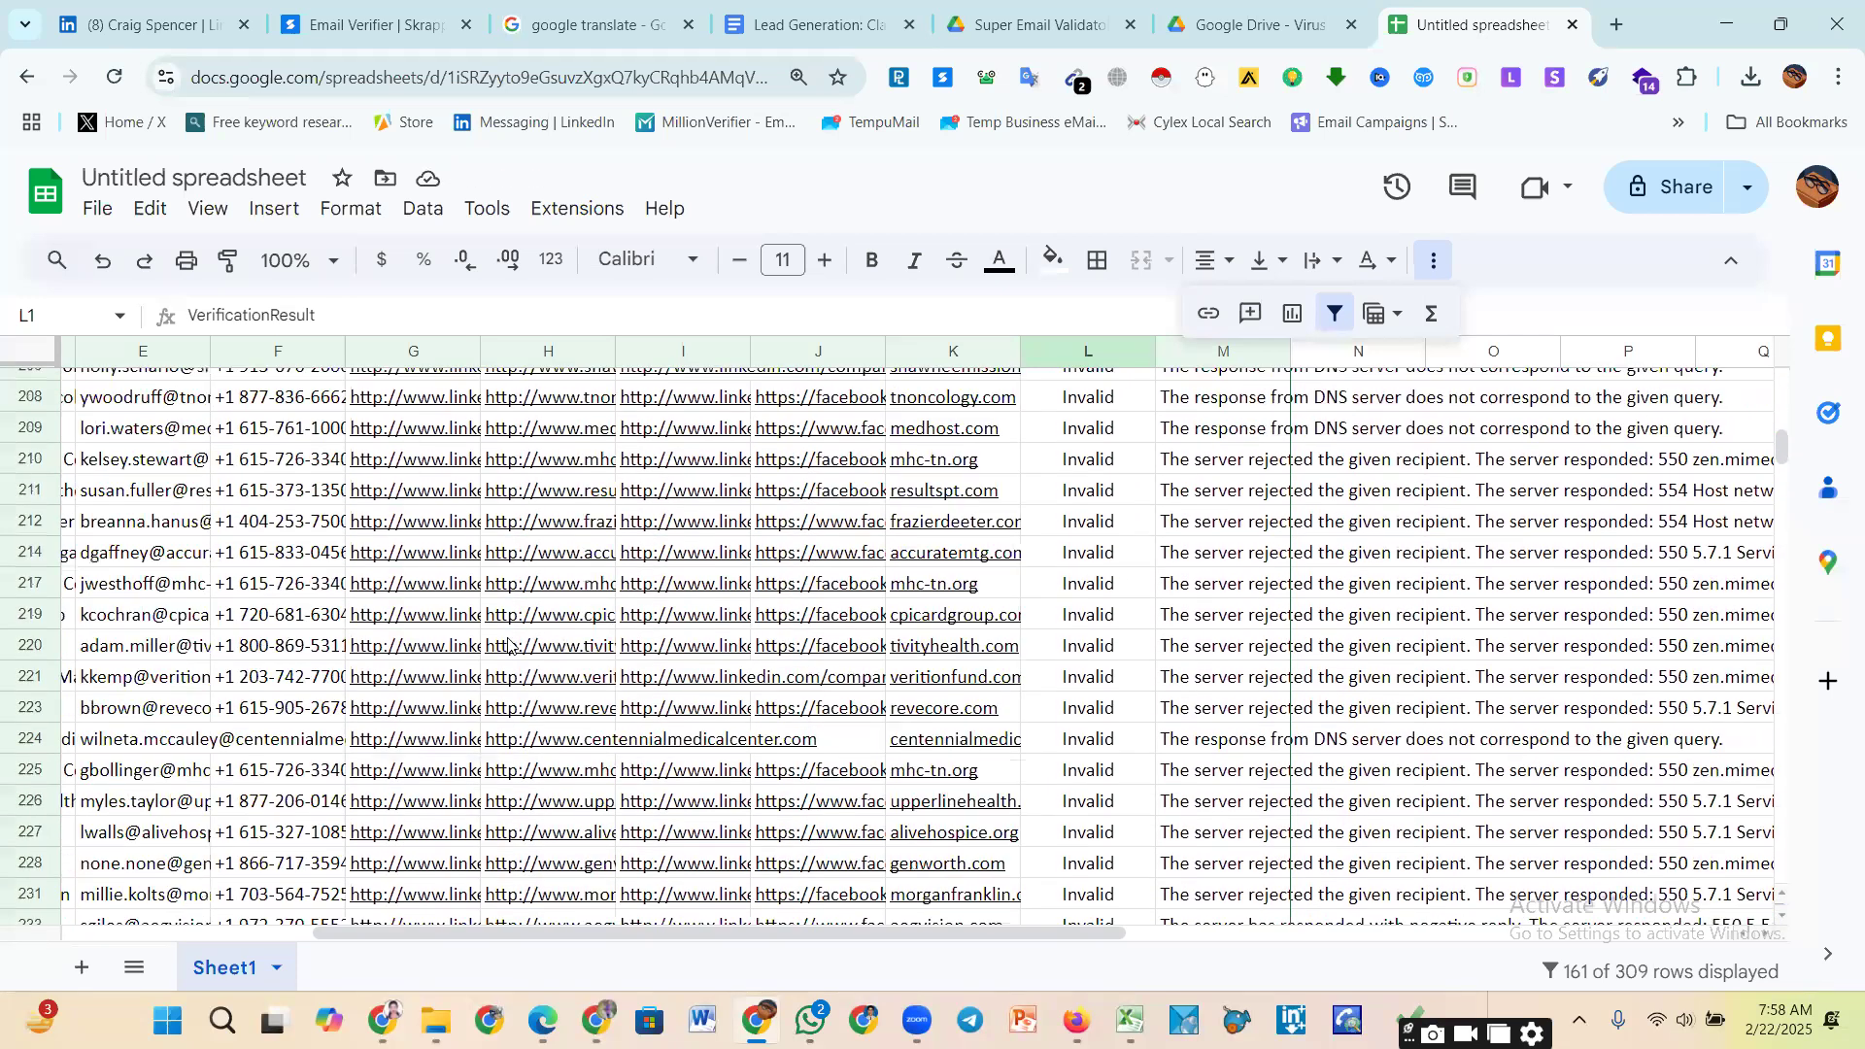
left_click(477, 646)
key("ctrl+a")
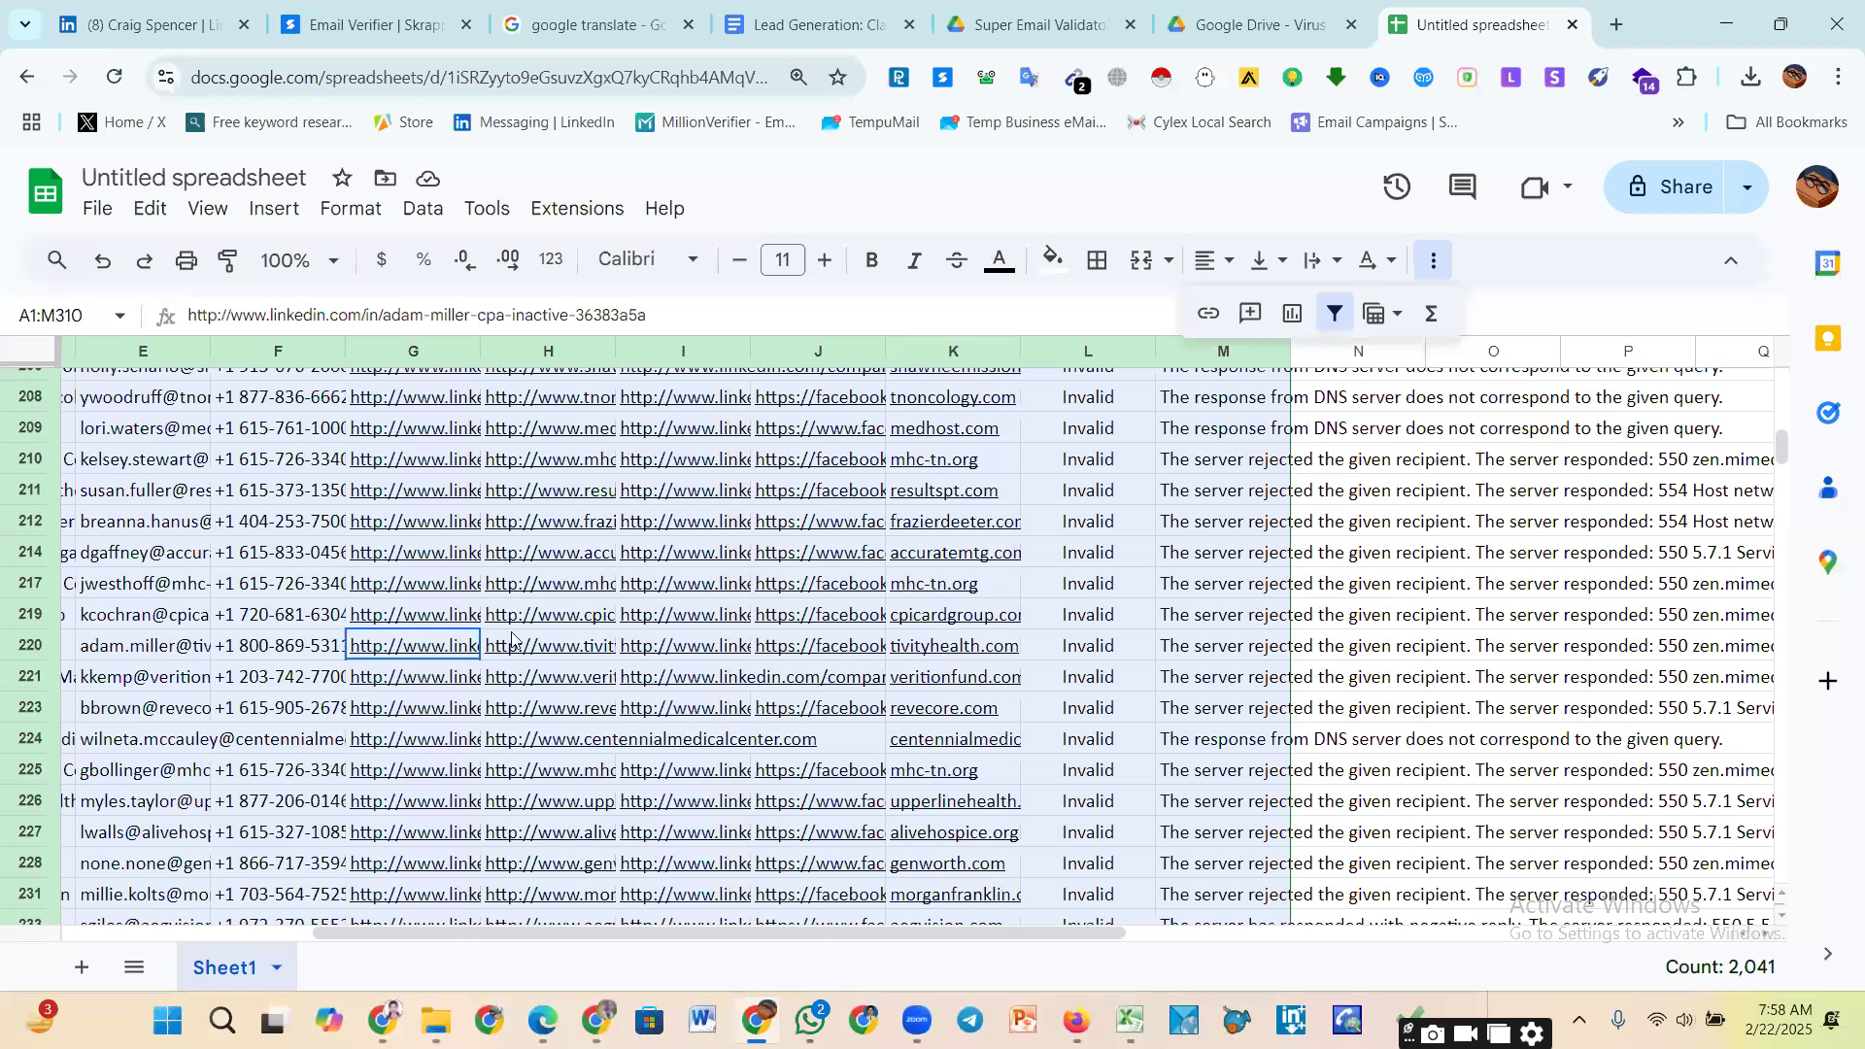
left_click(102, 210)
left_click(1332, 642)
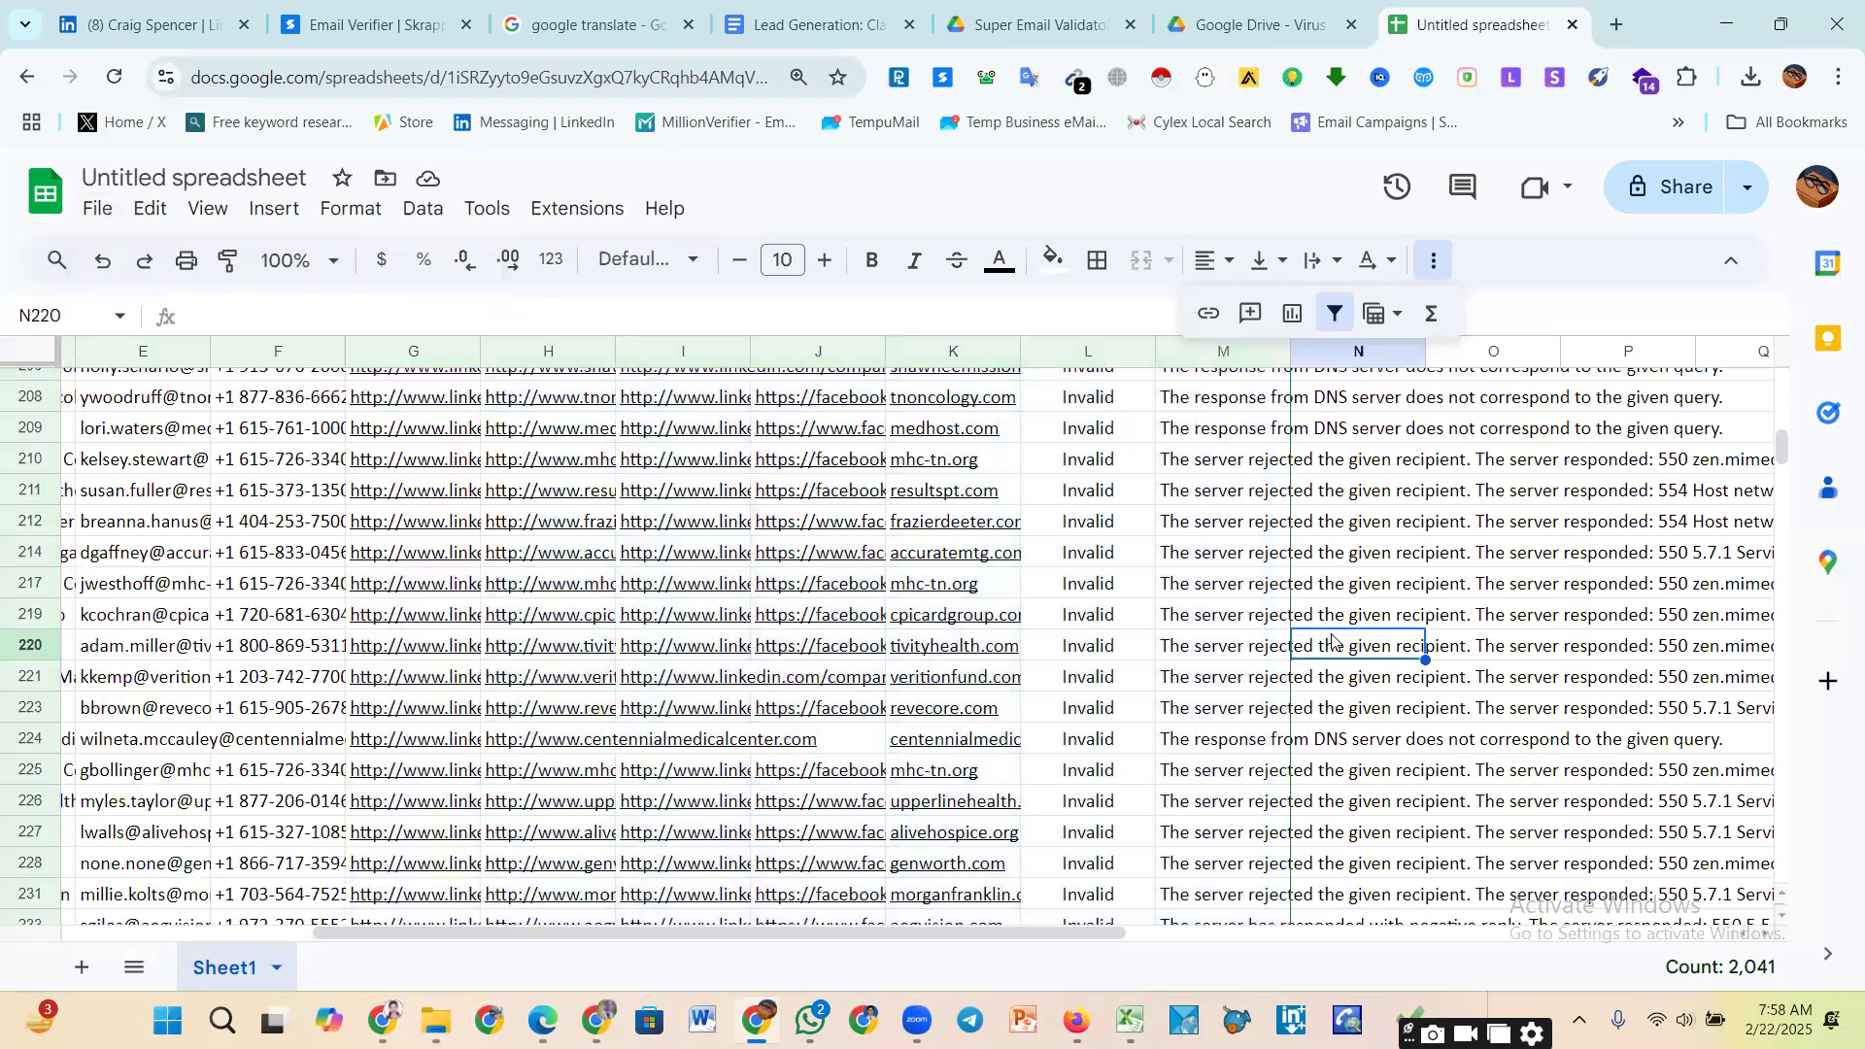
Step: Select the filtered Invalid rows below the header, from row 3 through row 336, and delete the selected rows
scroll(1282, 622, "up", 20)
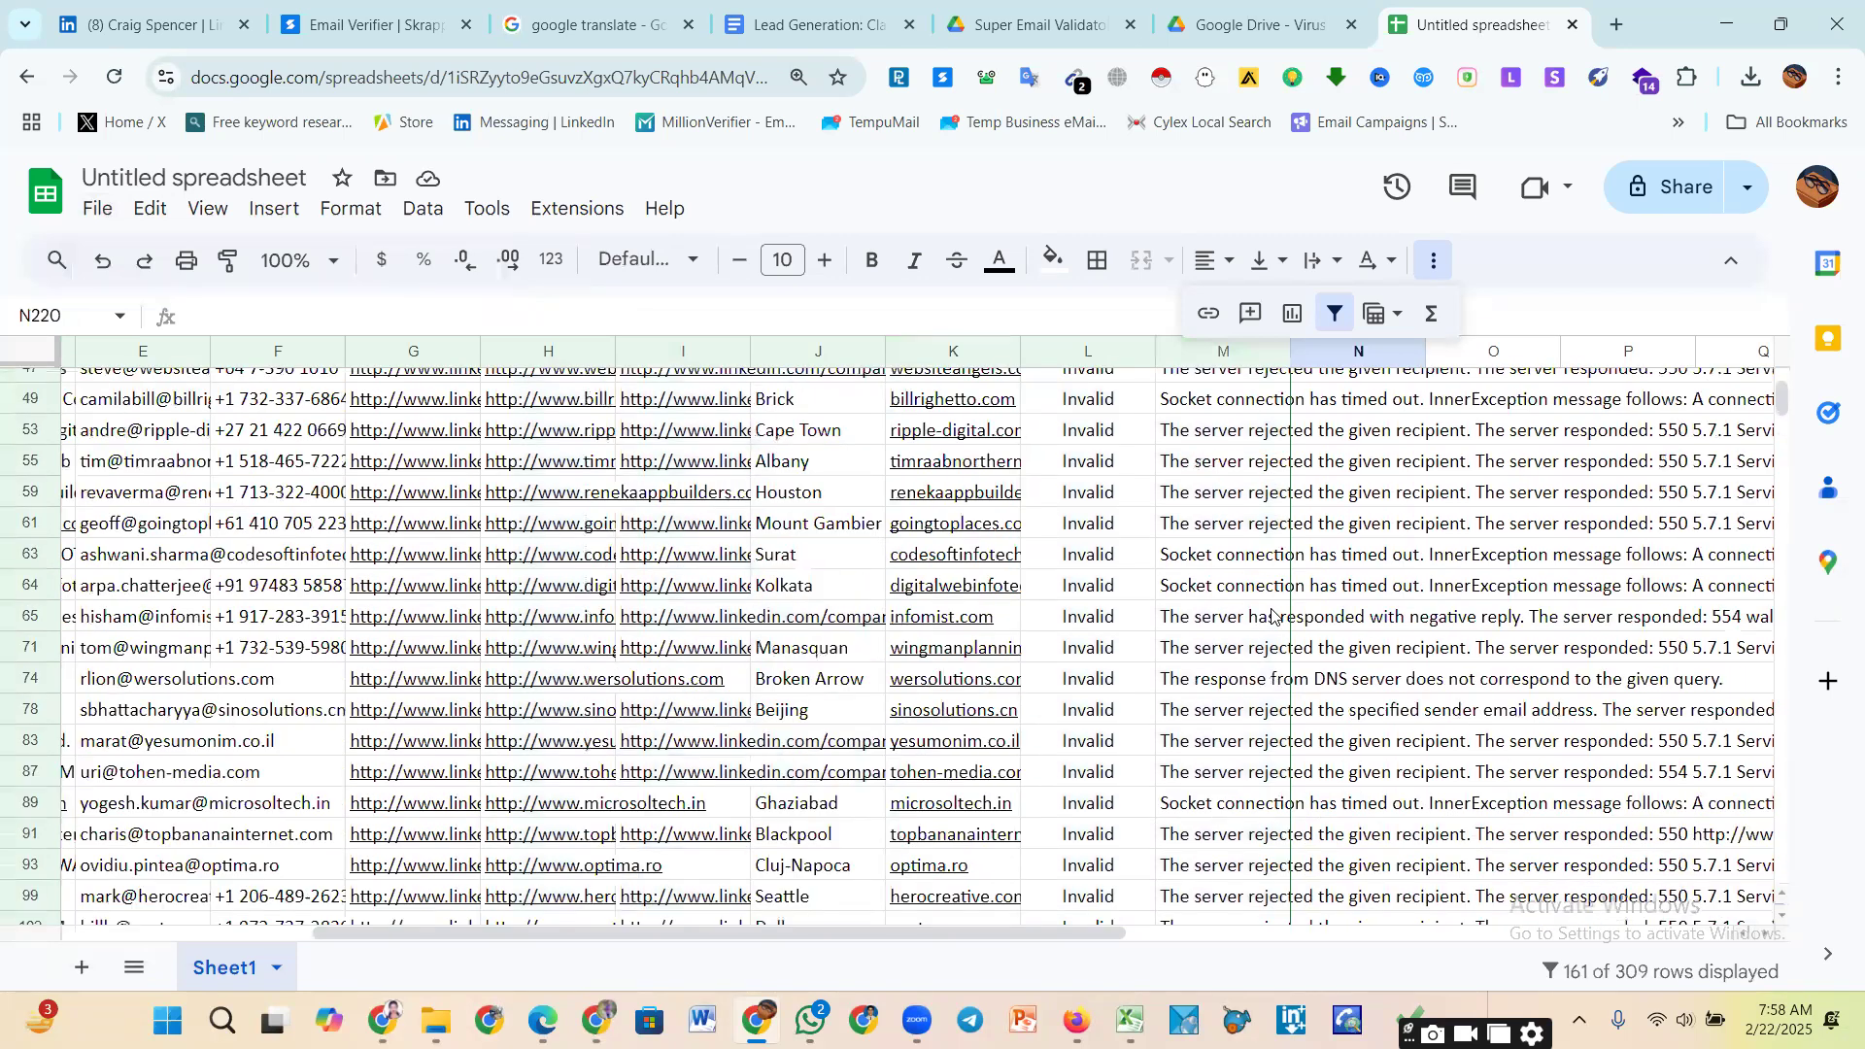
scroll(680, 428, "up", 5)
left_click_drag(29, 425, 29, 923)
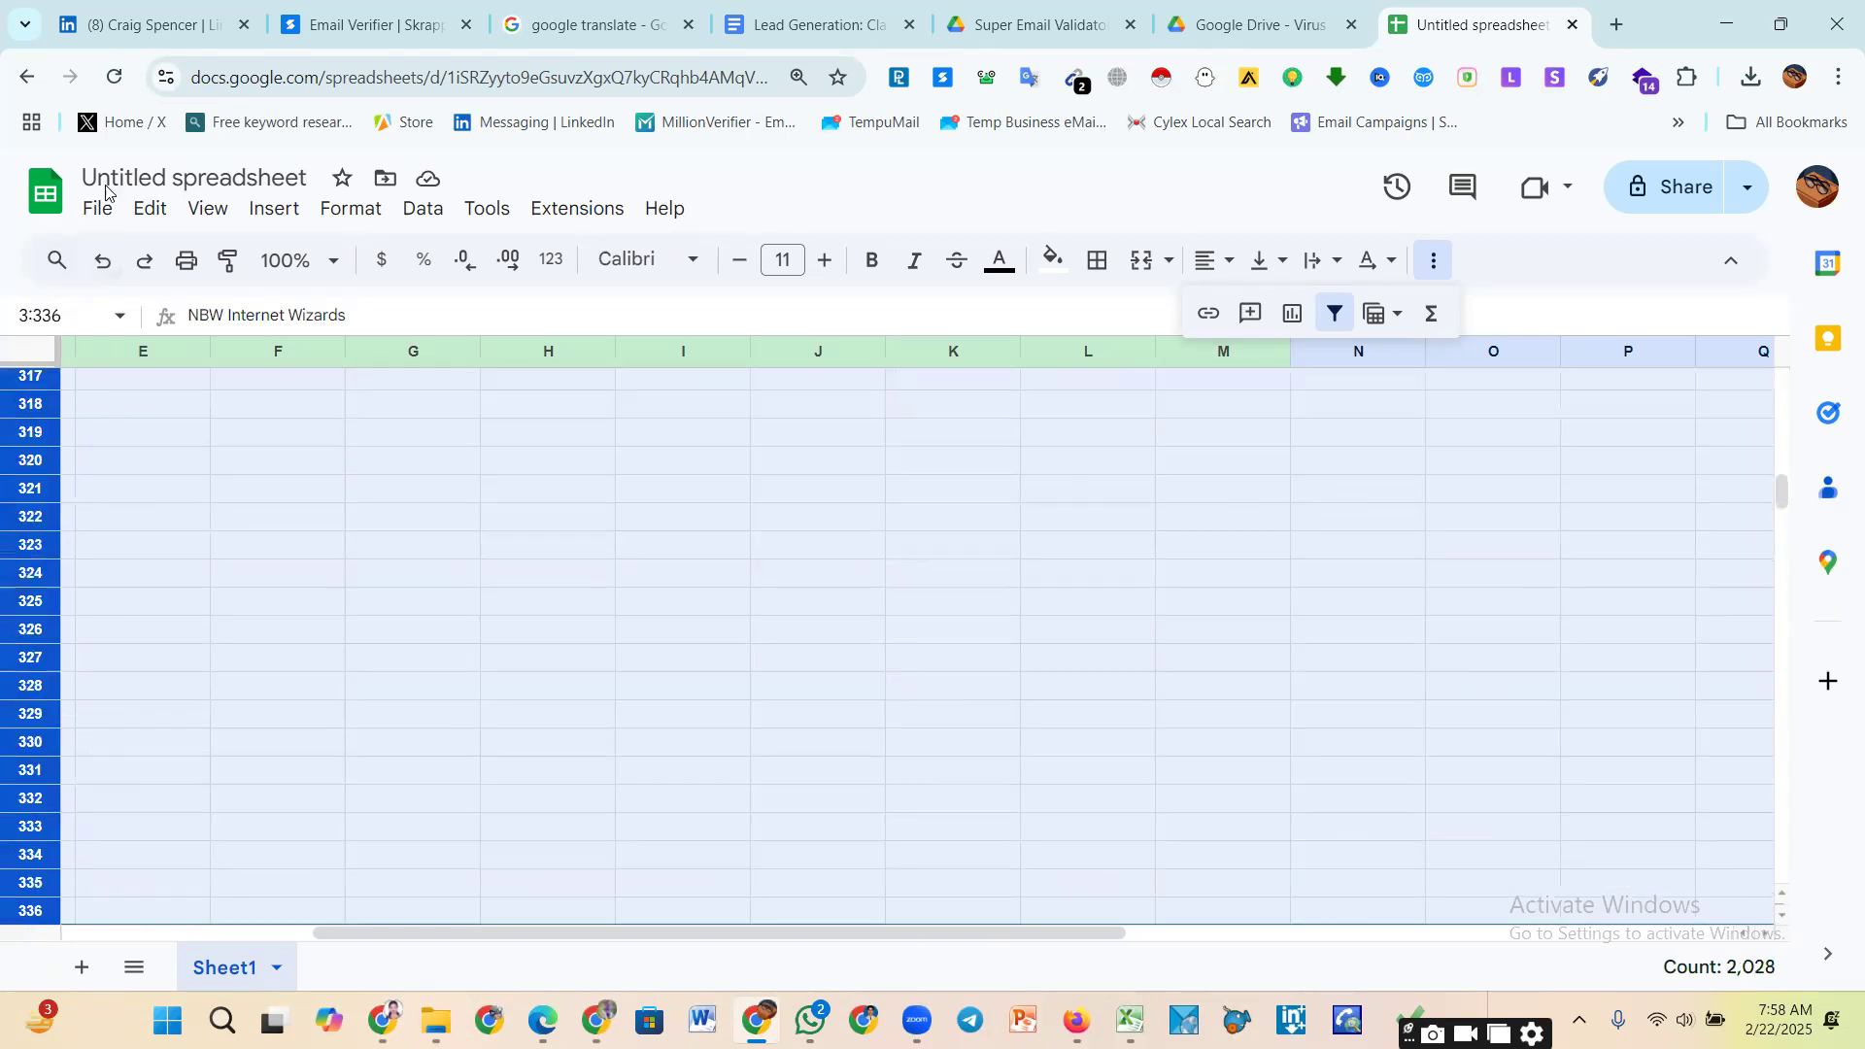
left_click(150, 209)
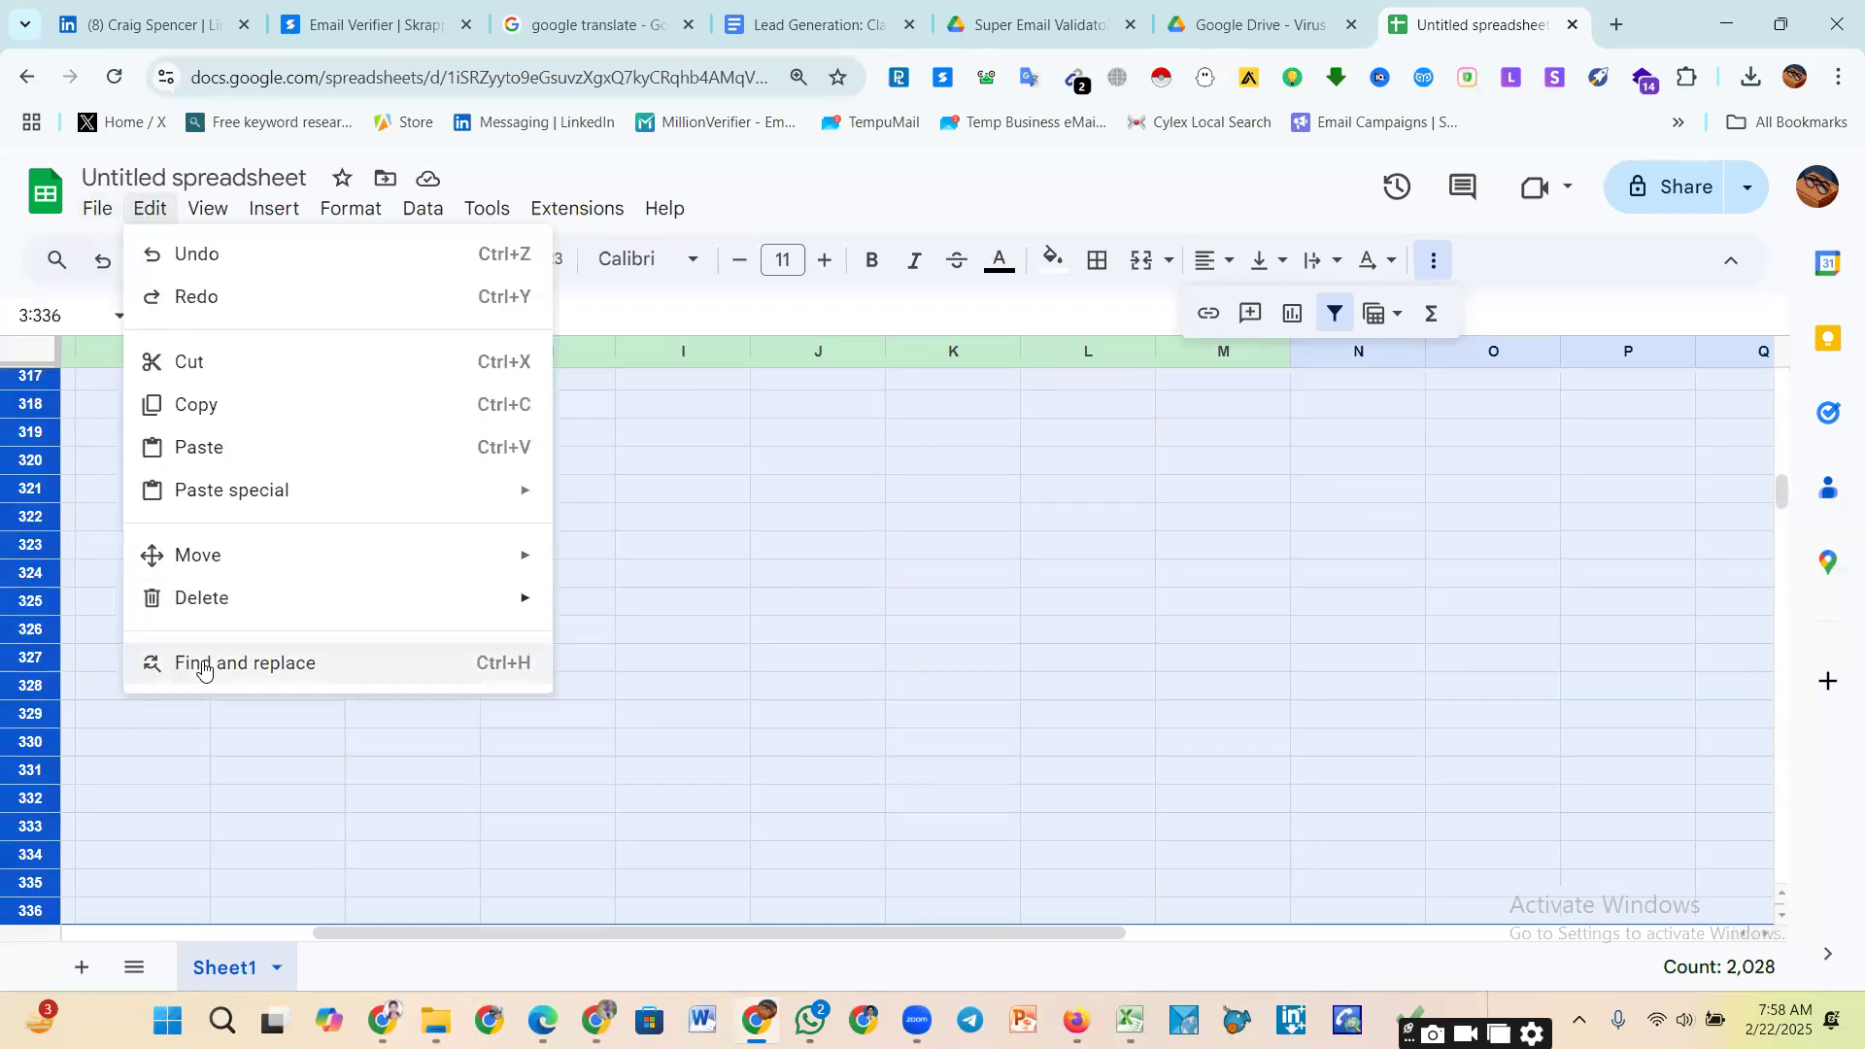
mouse_move(253, 595)
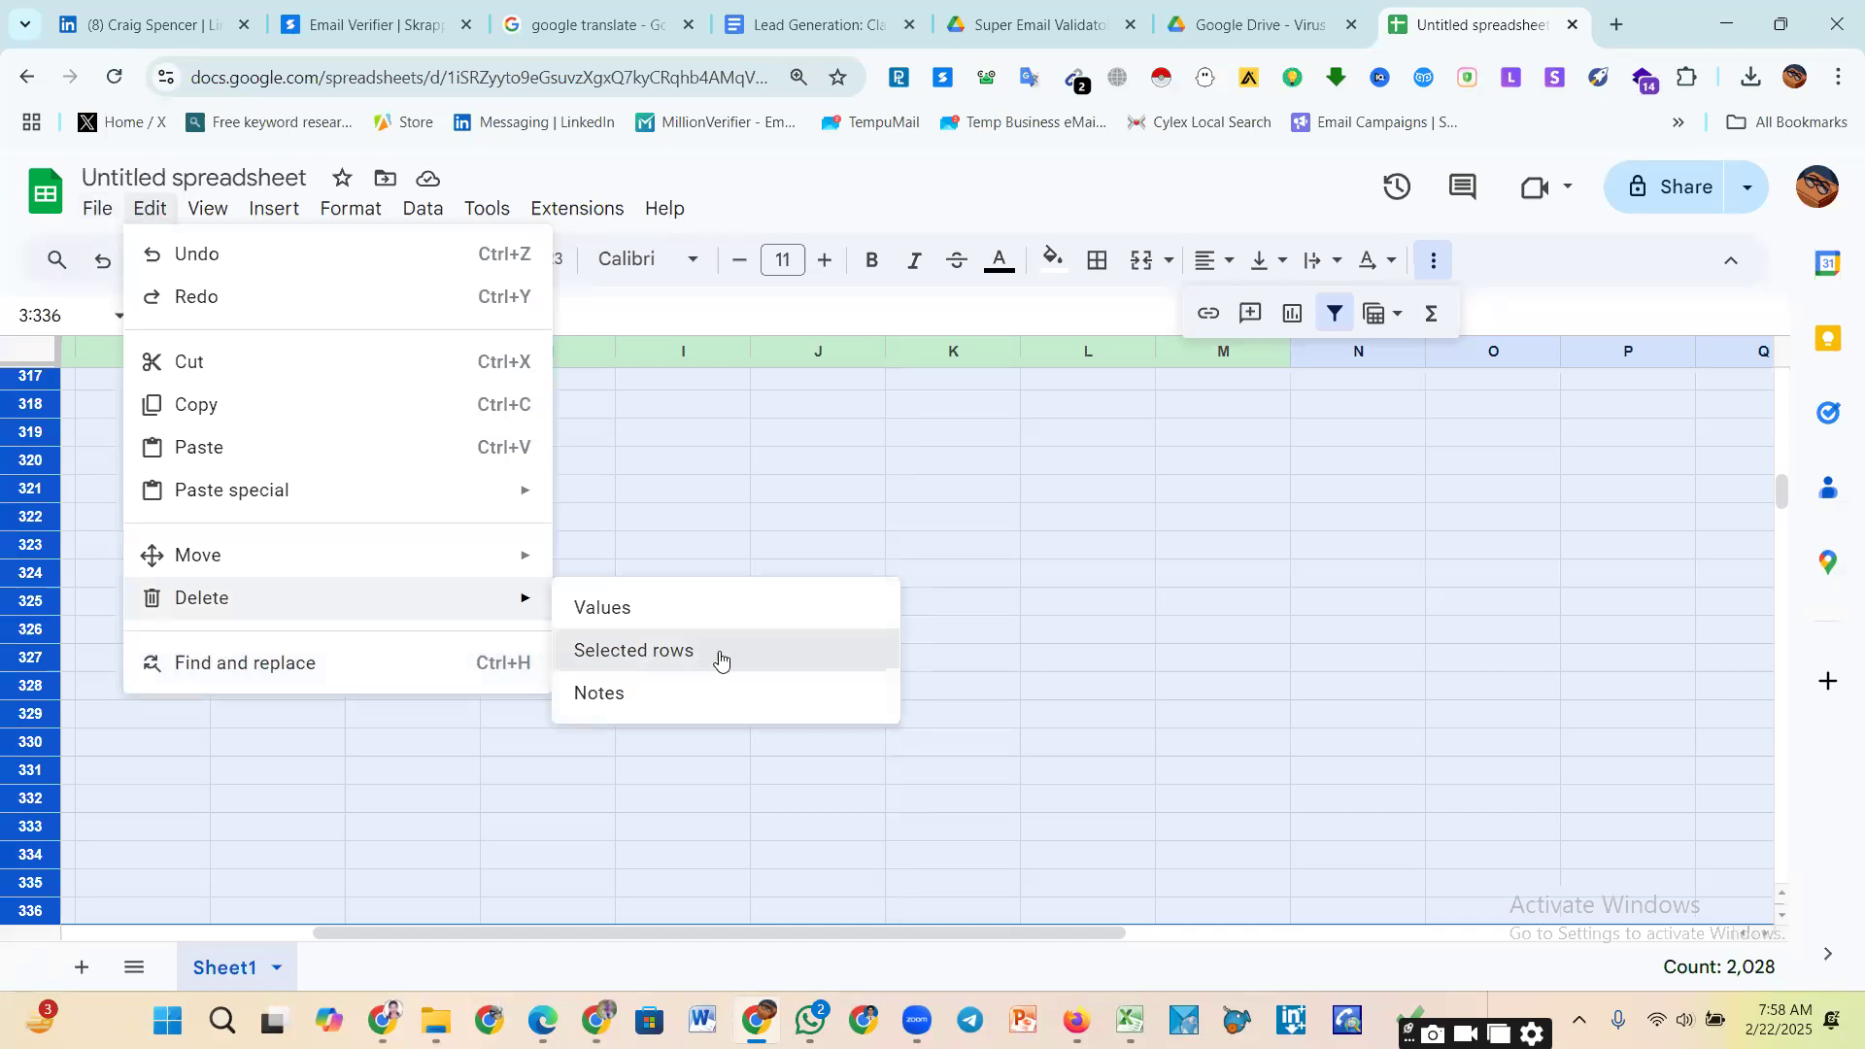
left_click(634, 660)
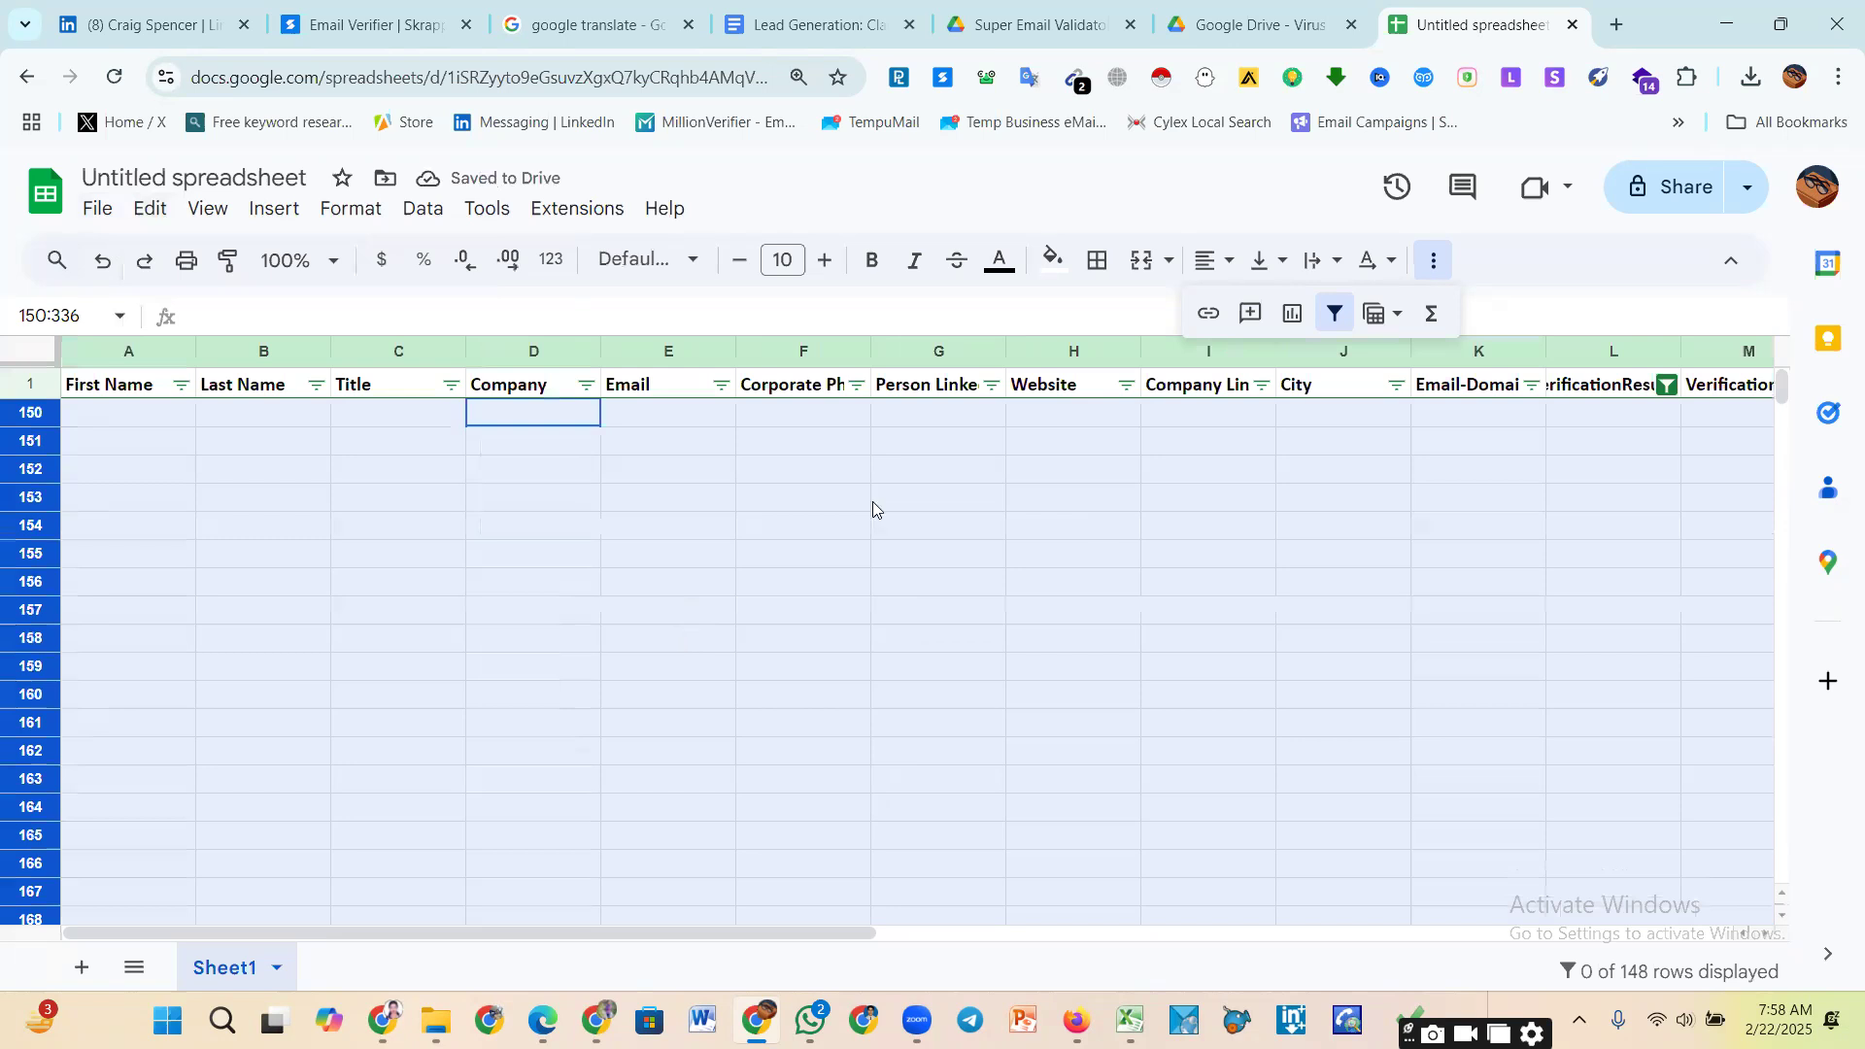
left_click(868, 501)
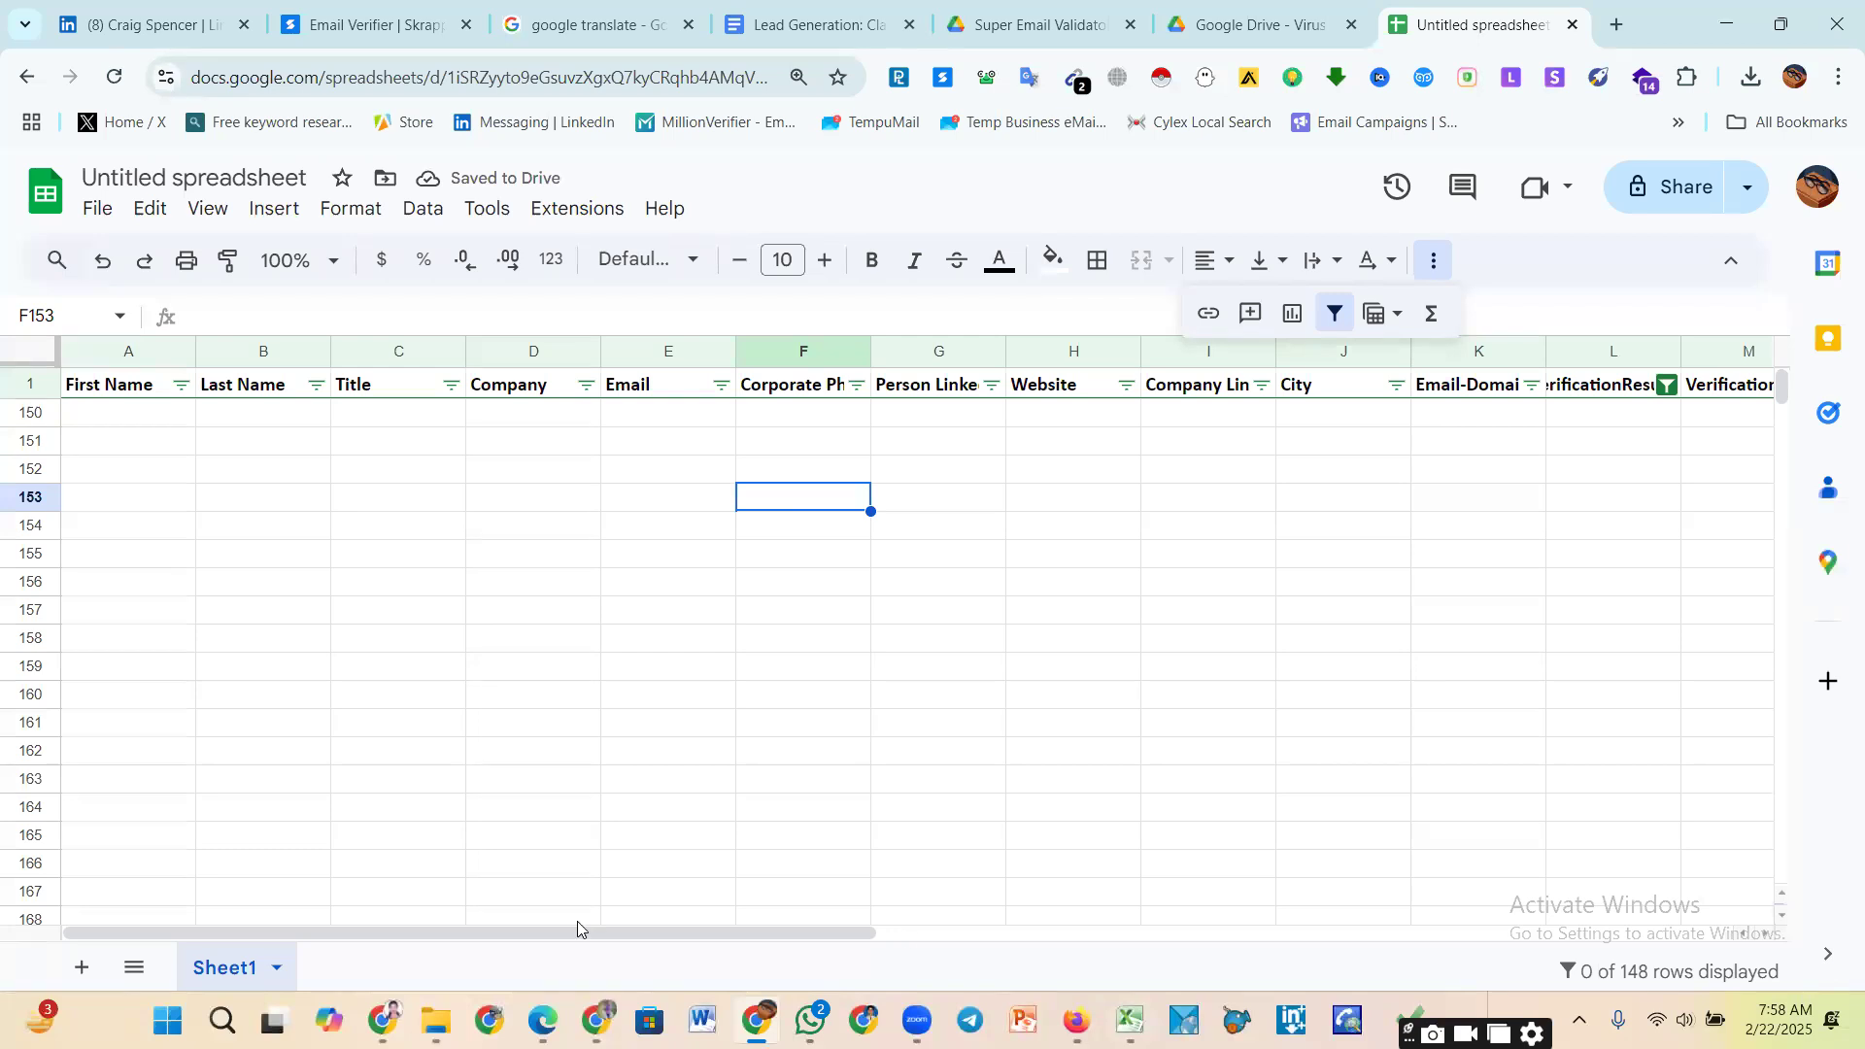
Step: Include the value Valid in the VerificationResult column filter to show the remaining rows
left_click_drag(577, 922, 873, 933)
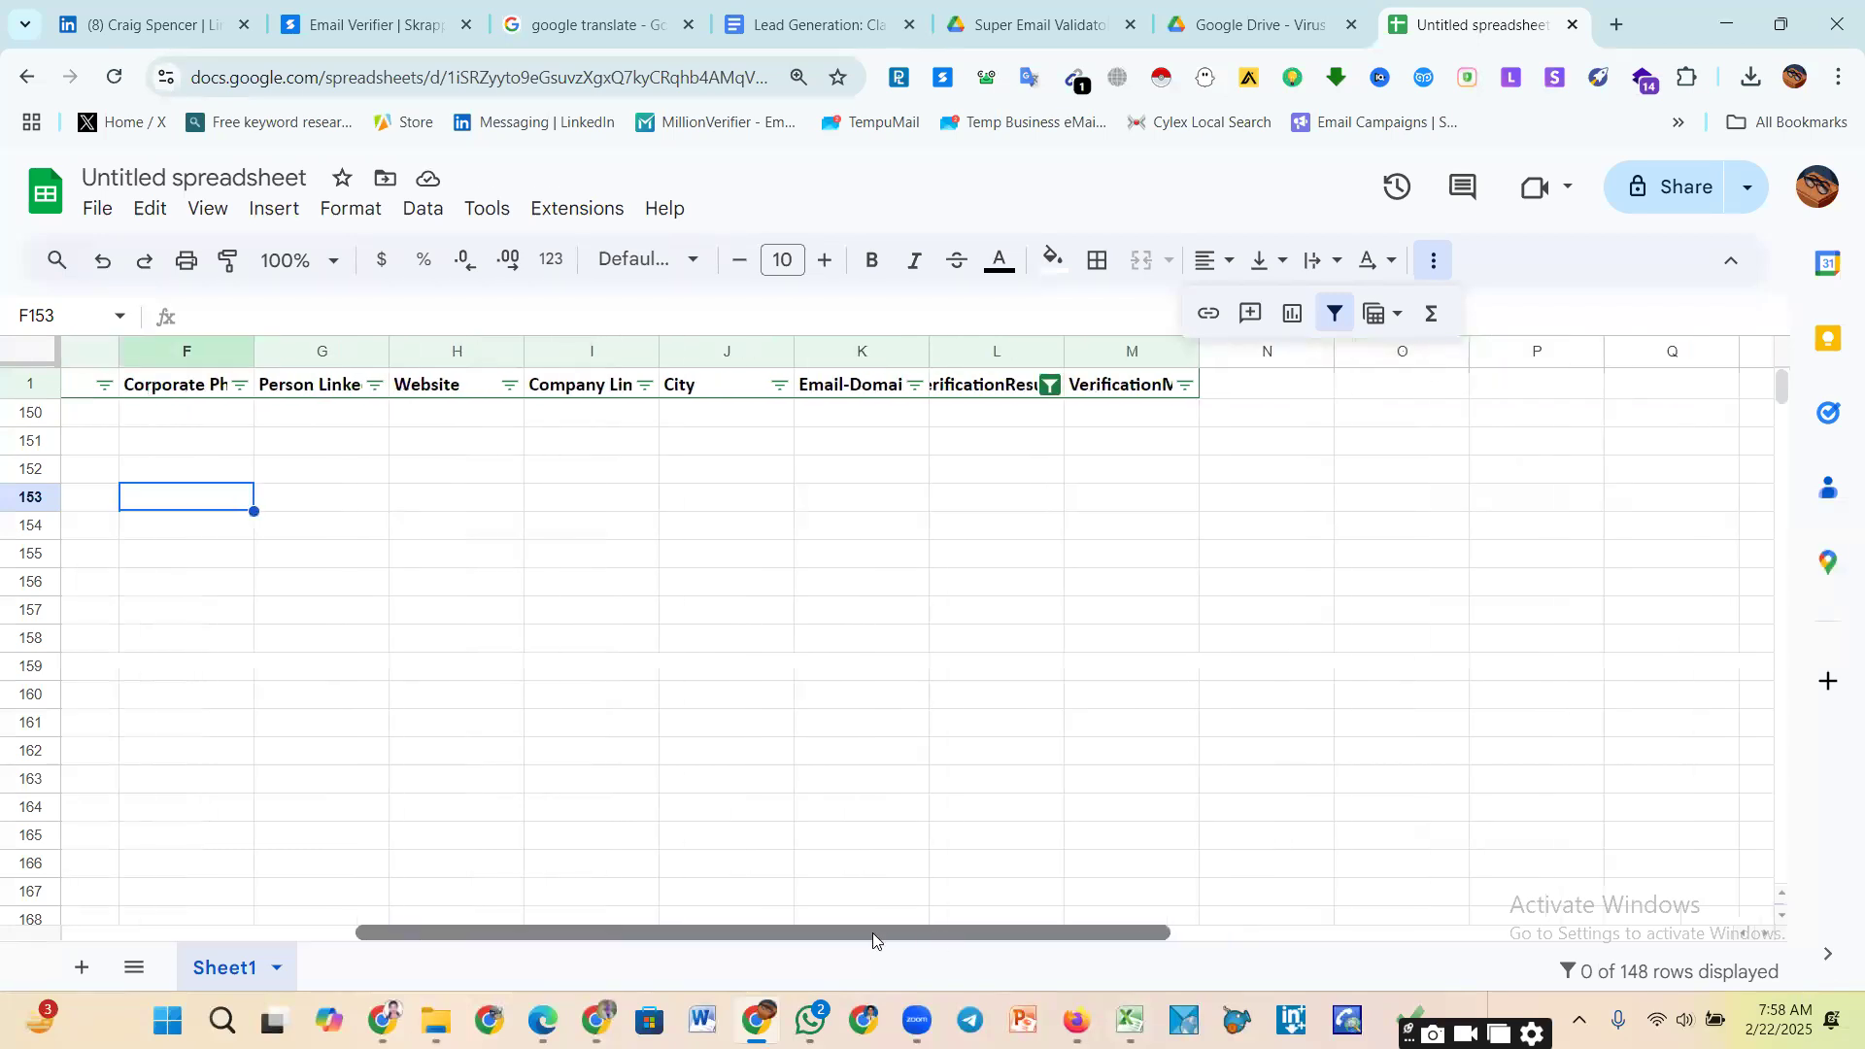
left_click(1049, 387)
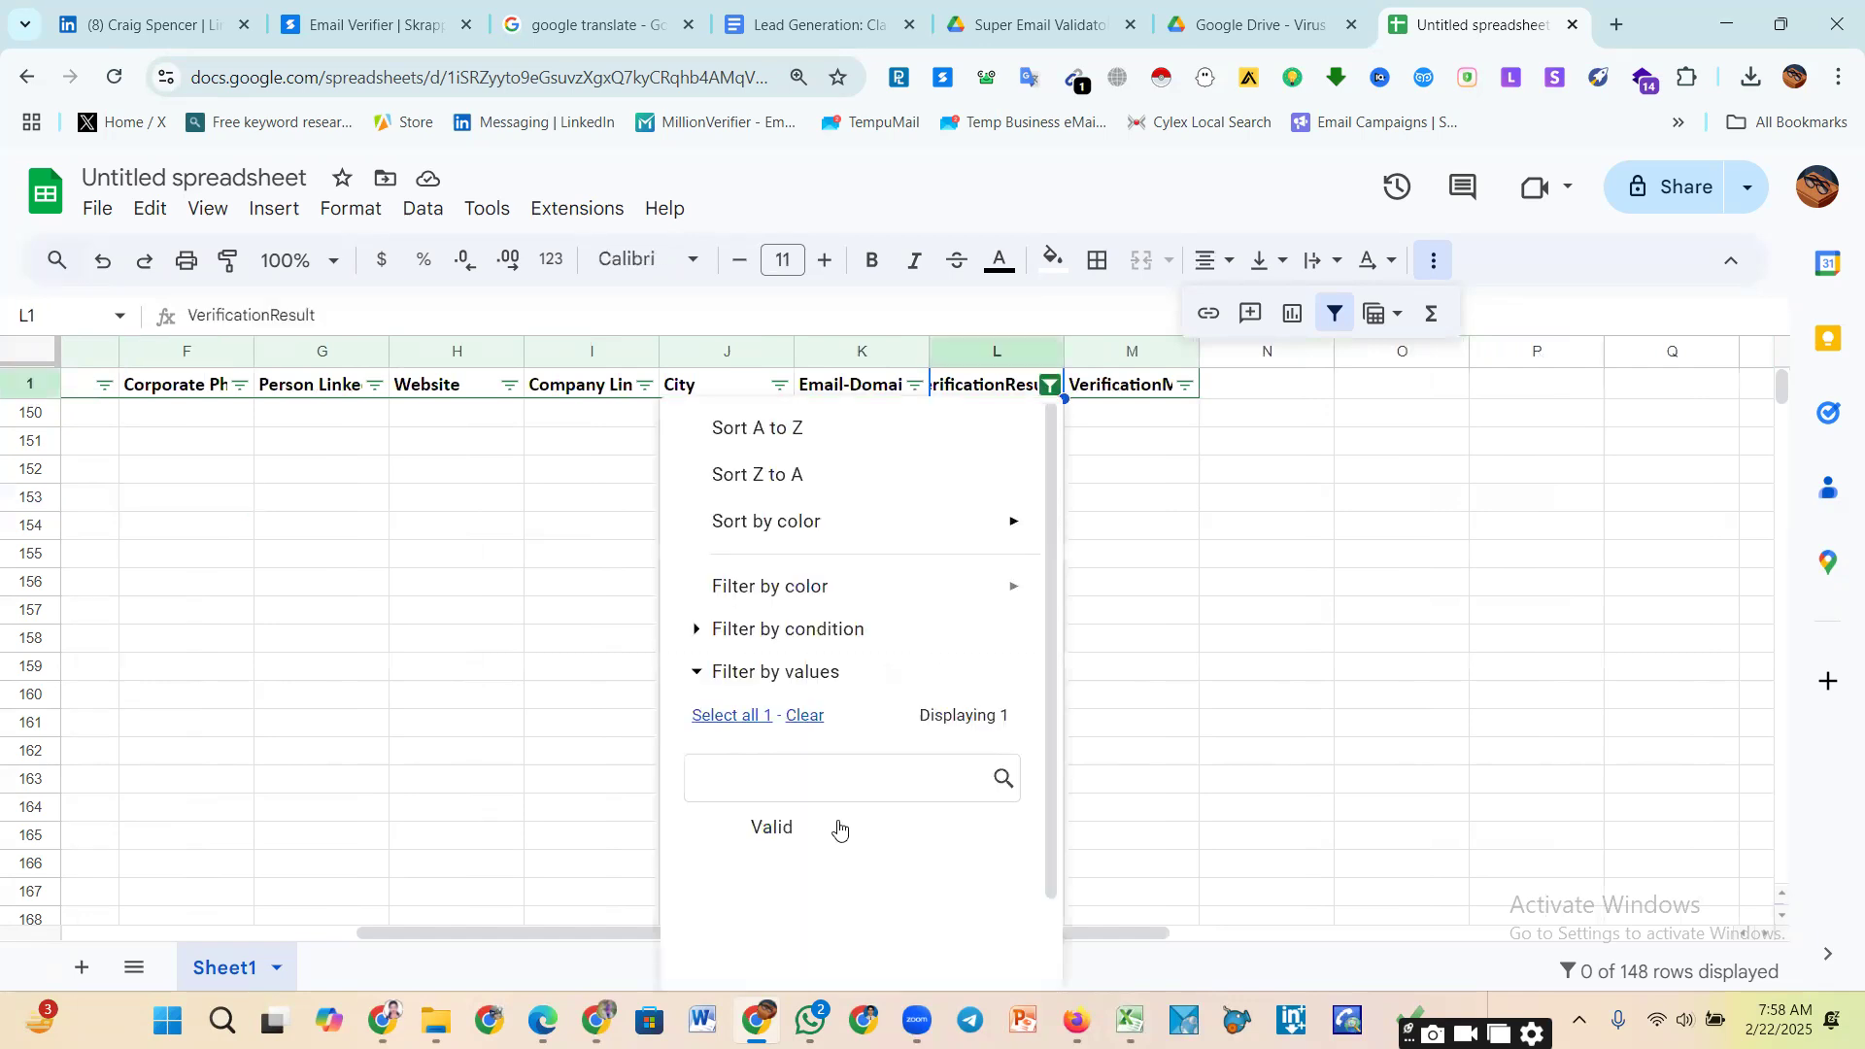
left_click(762, 829)
scroll(883, 825, "down", 2)
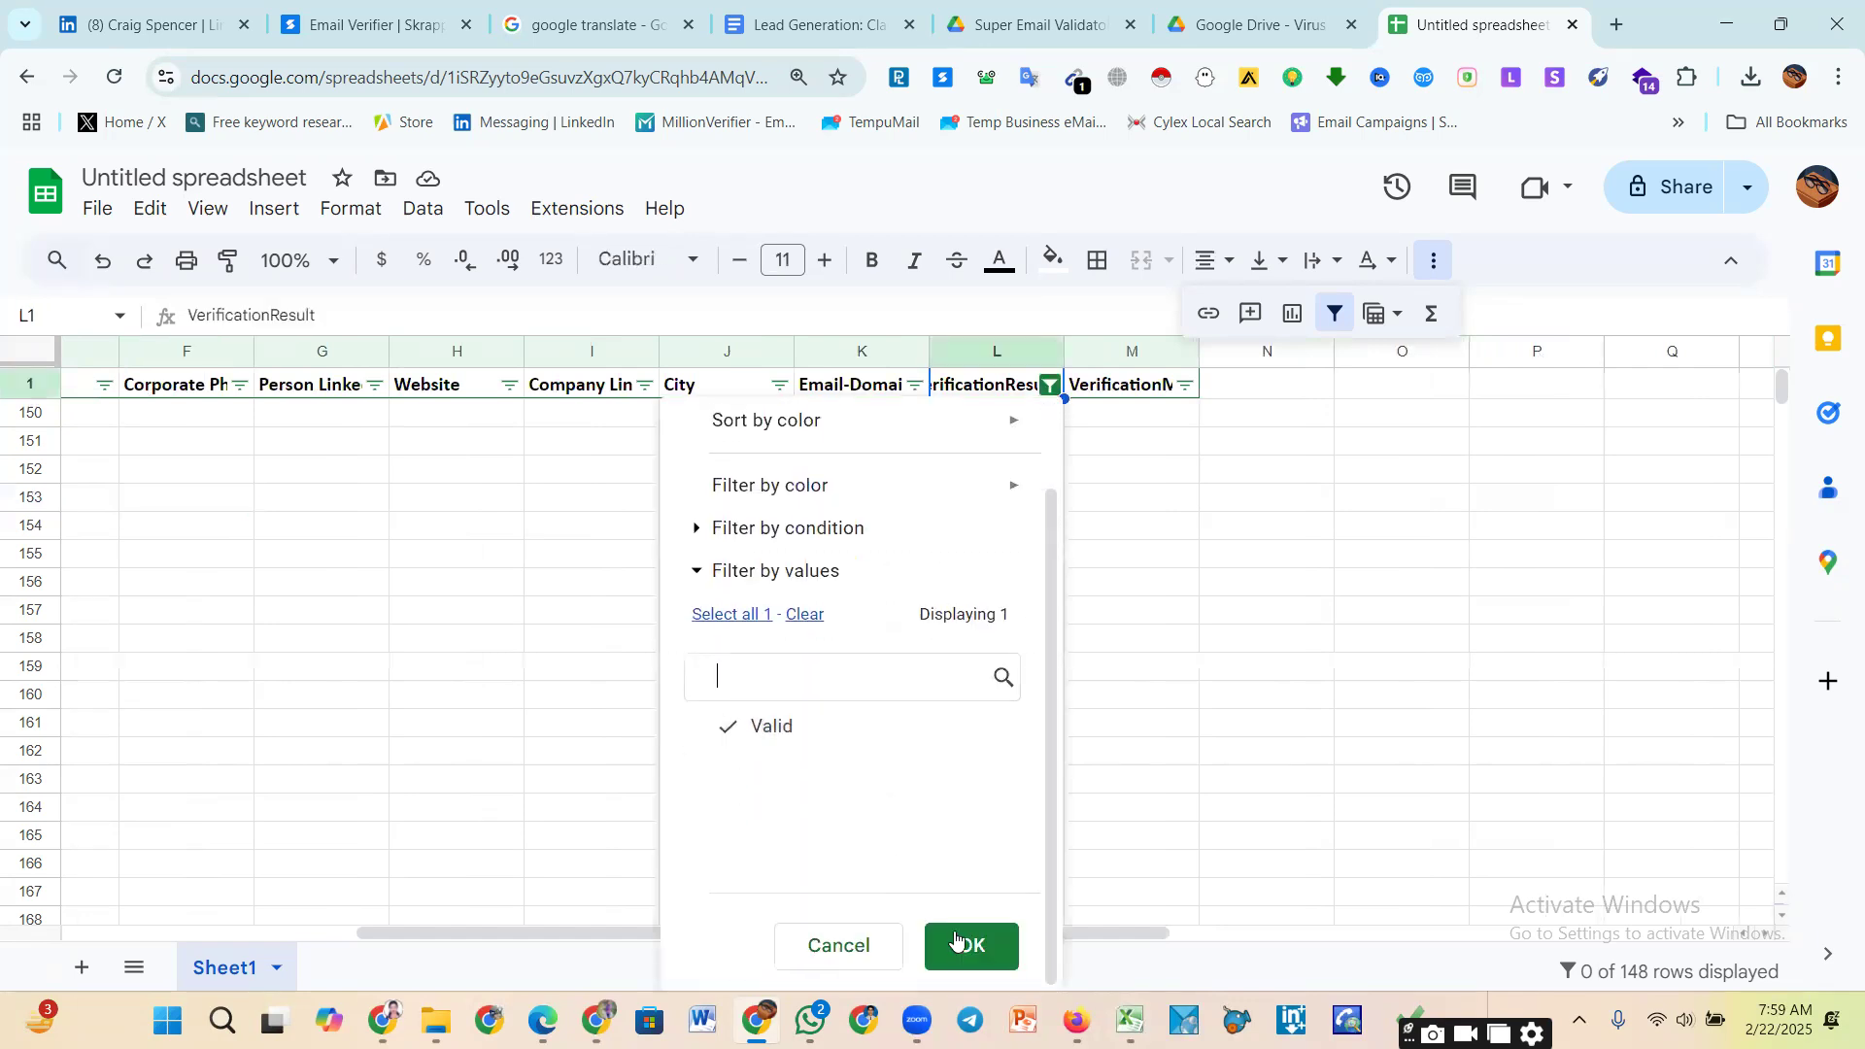
left_click(966, 941)
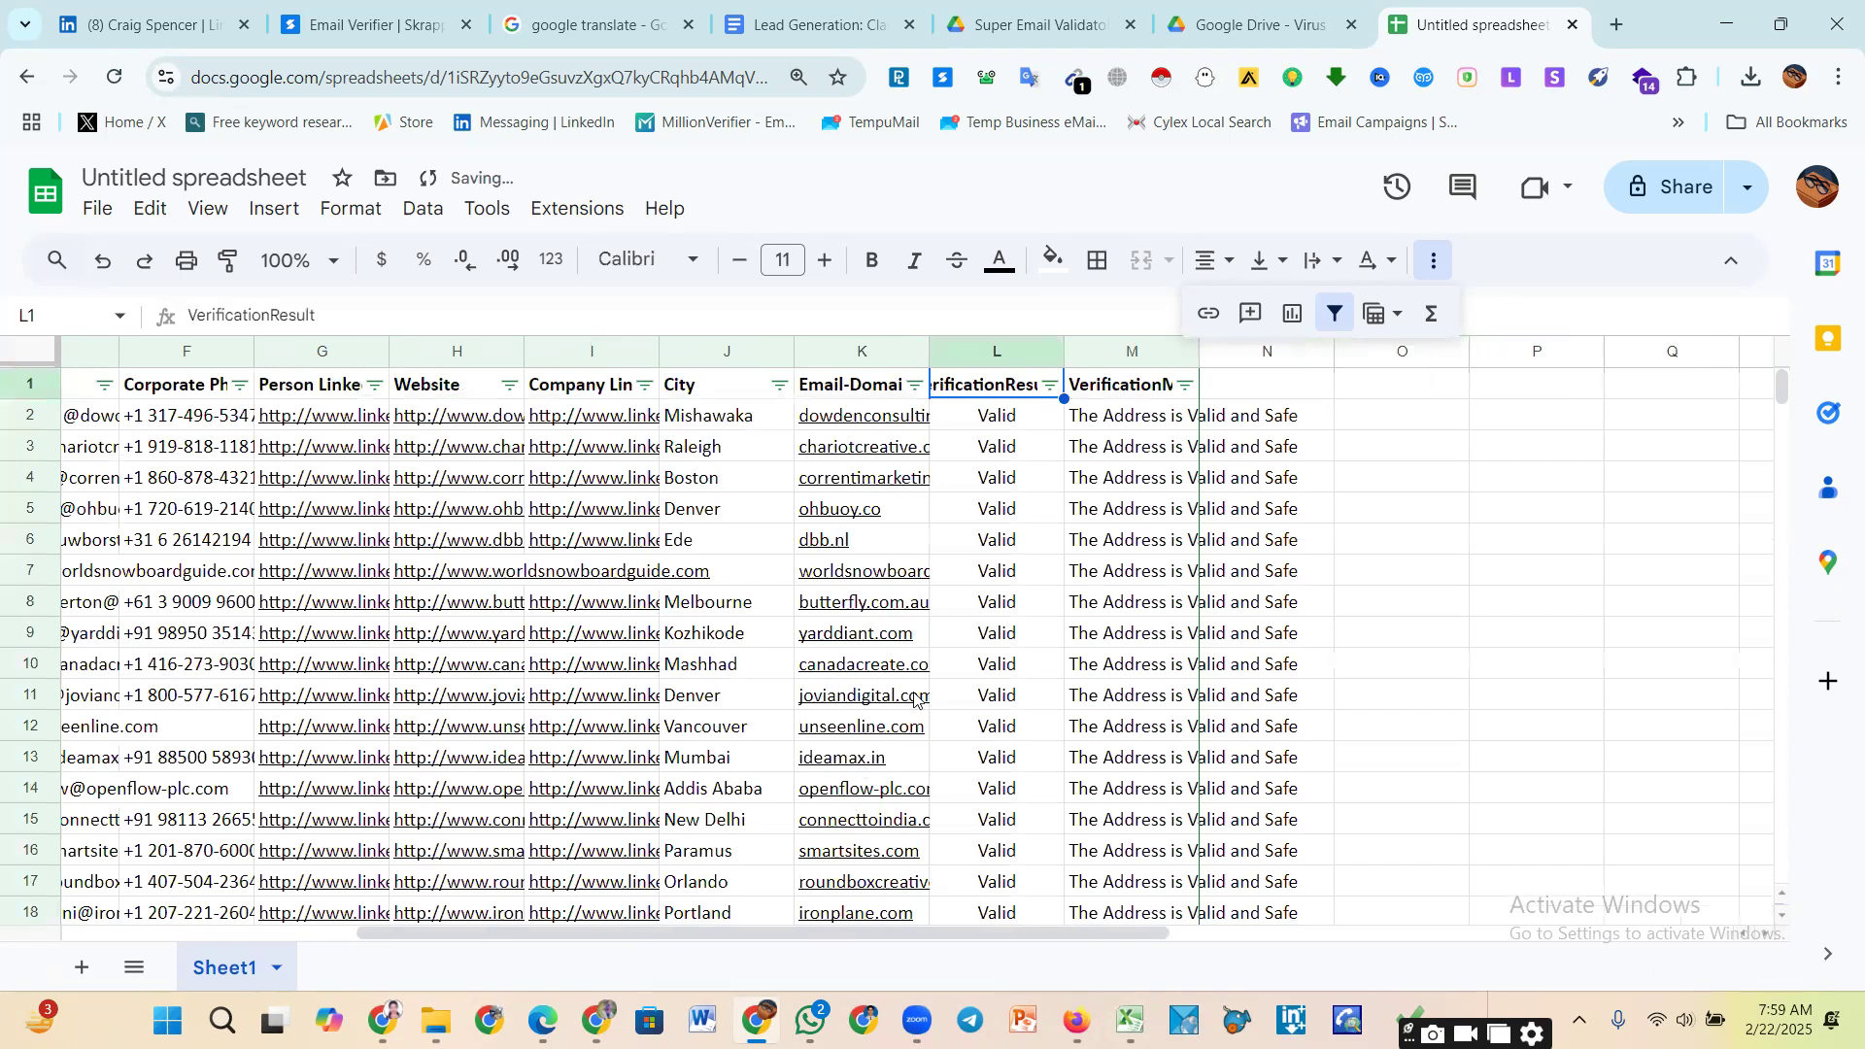
Step: Examine the VerificationResult and VerificationMessage columns through the last filled row, checking that only Valid contacts remain
scroll(915, 701, "down", 18)
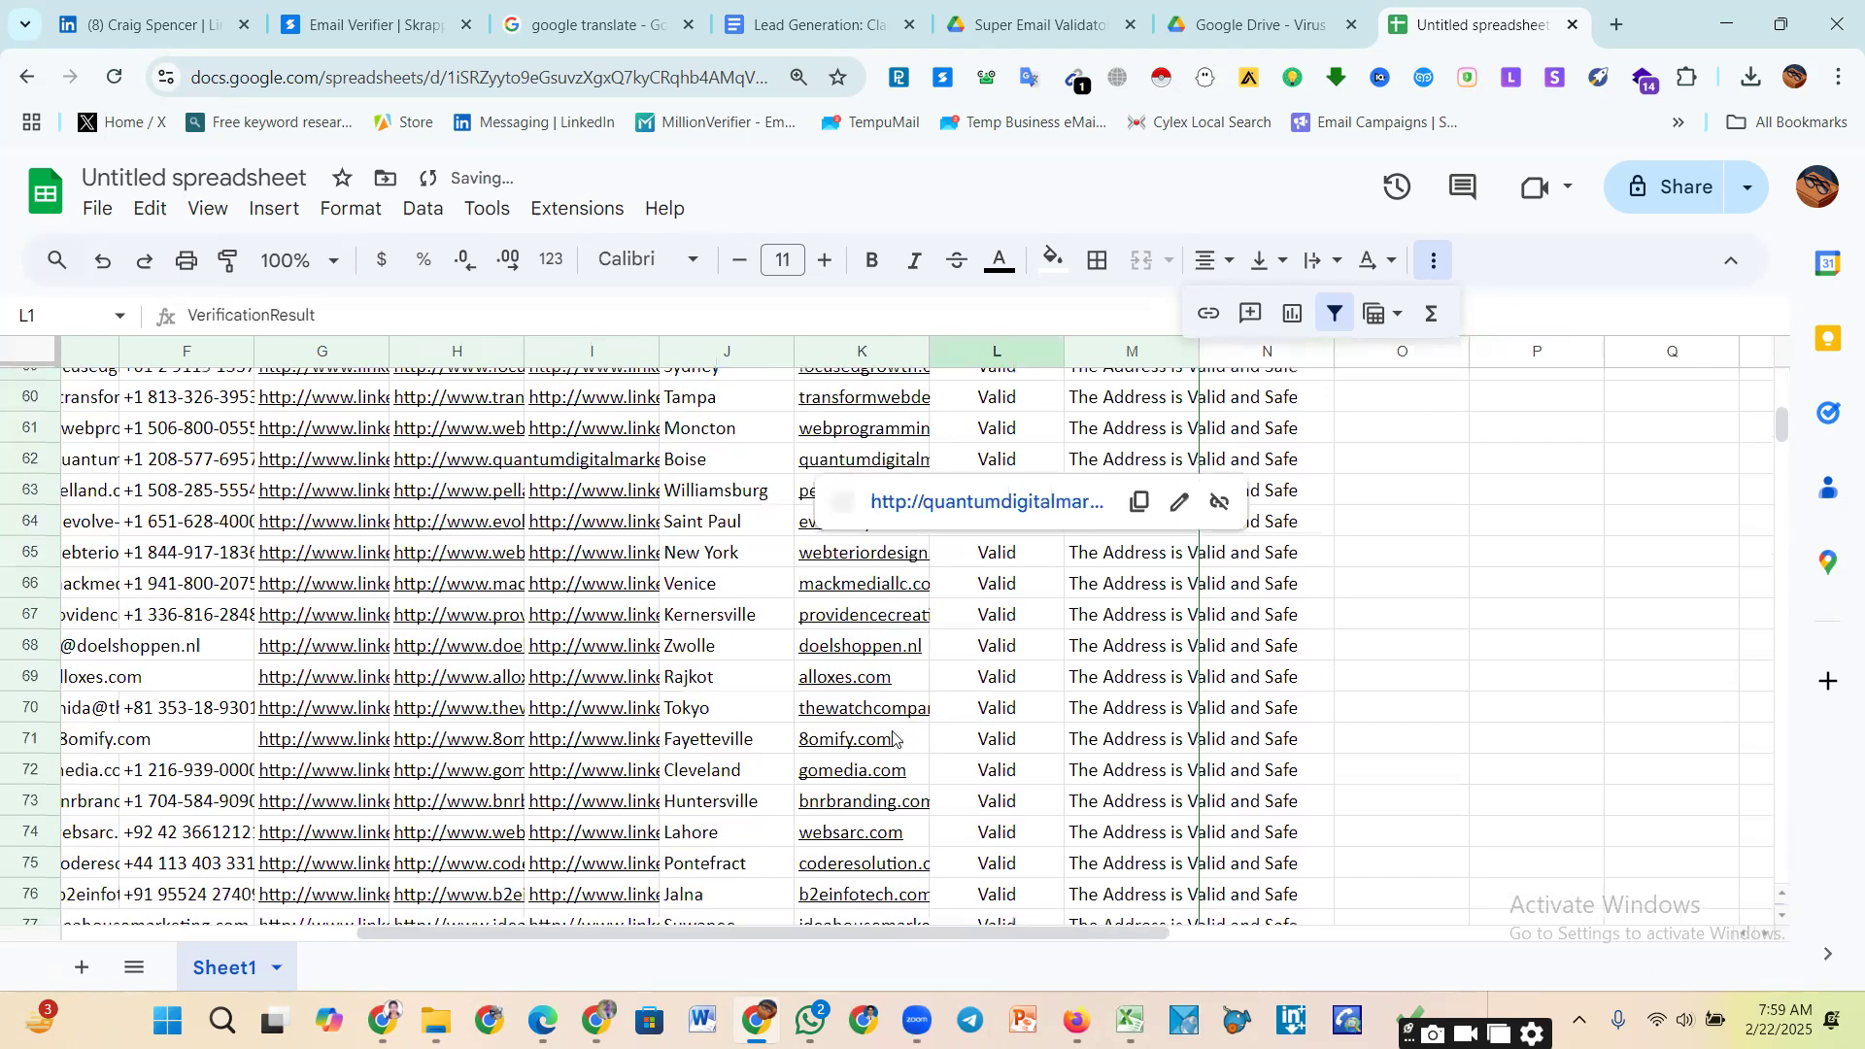
scroll(899, 728, "down", 20)
scroll(891, 741, "up", 20)
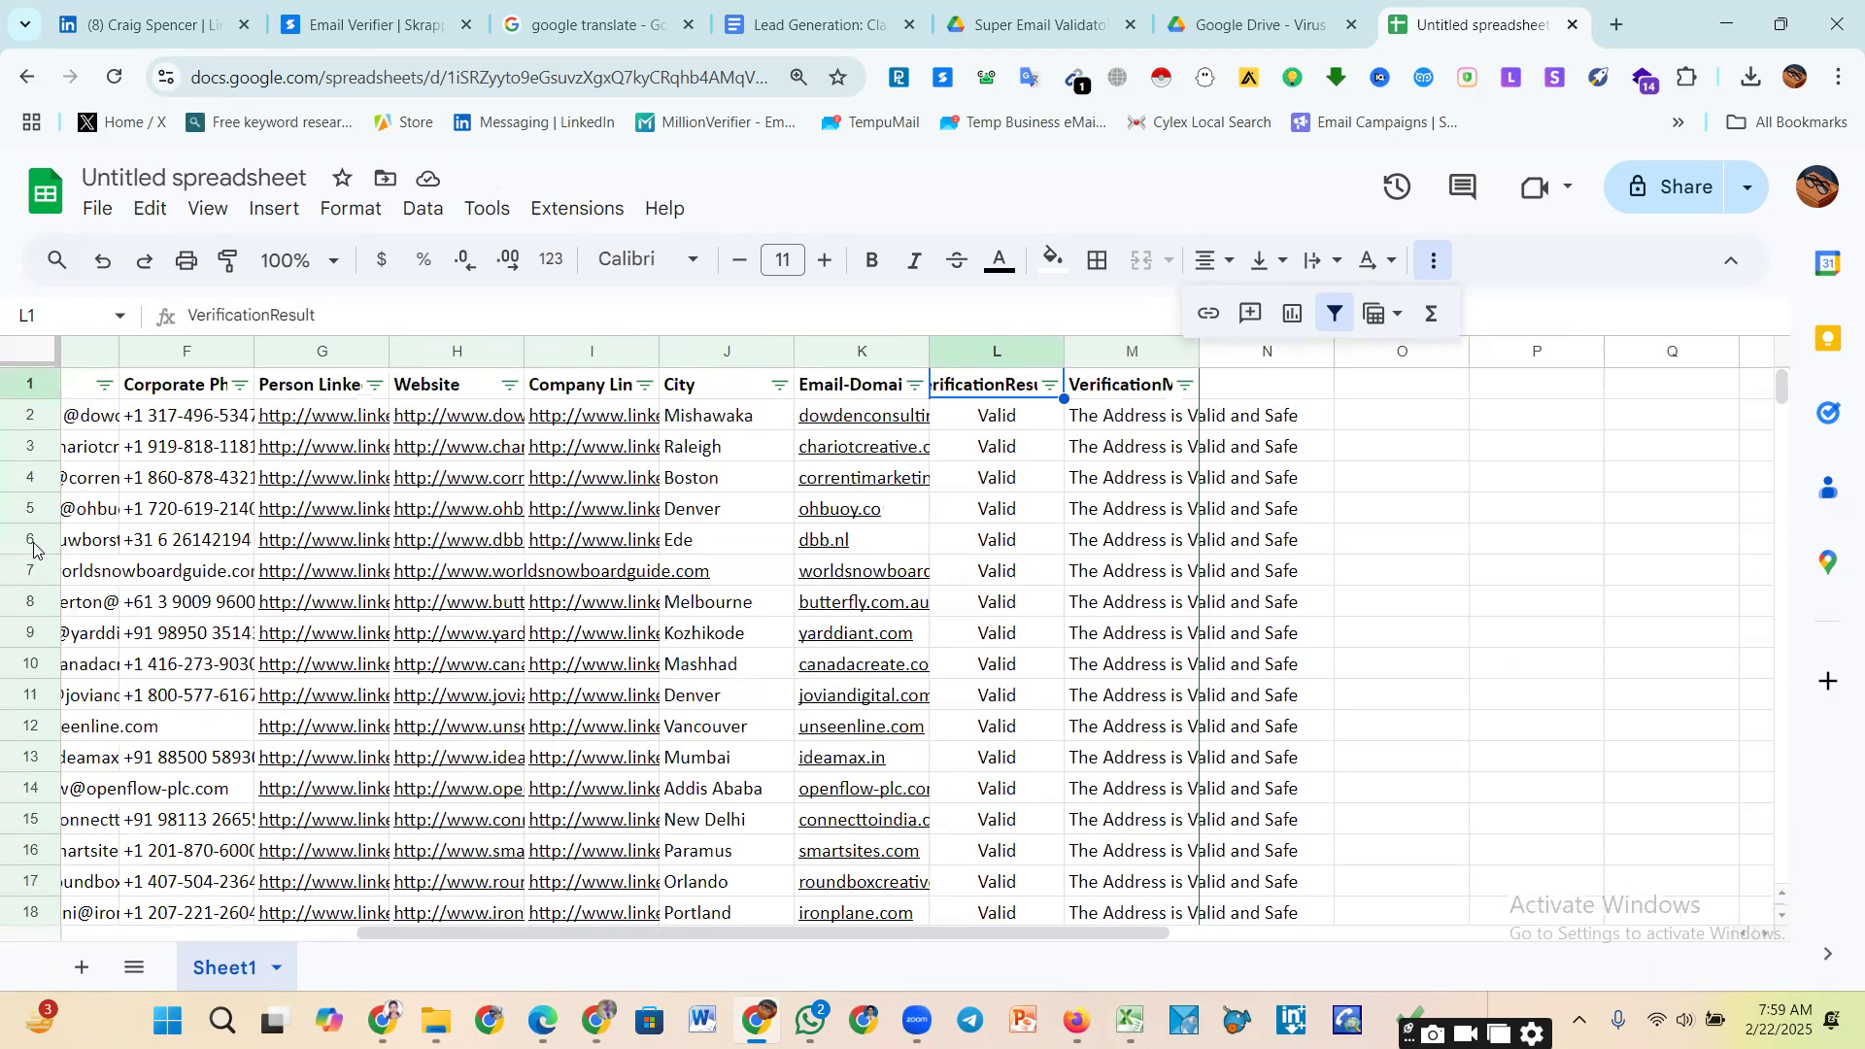
scroll(41, 757, "down", 7)
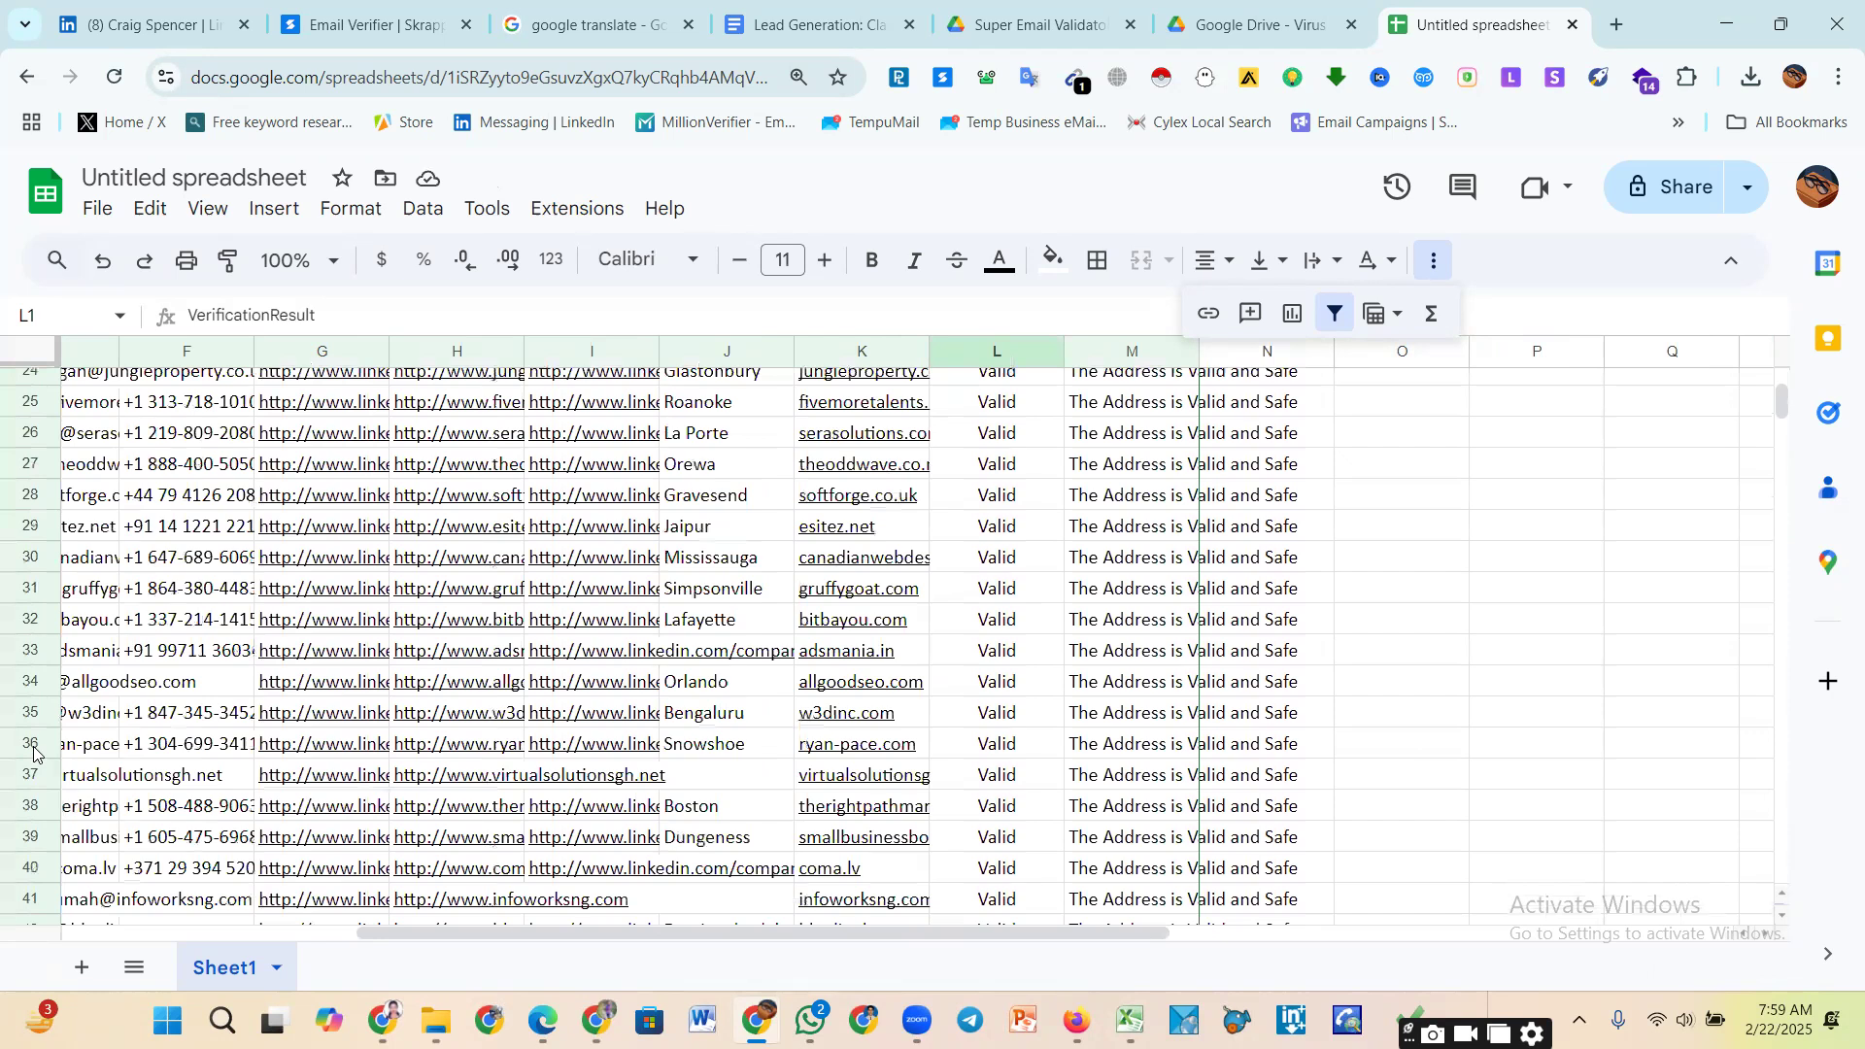
scroll(148, 821, "down", 13)
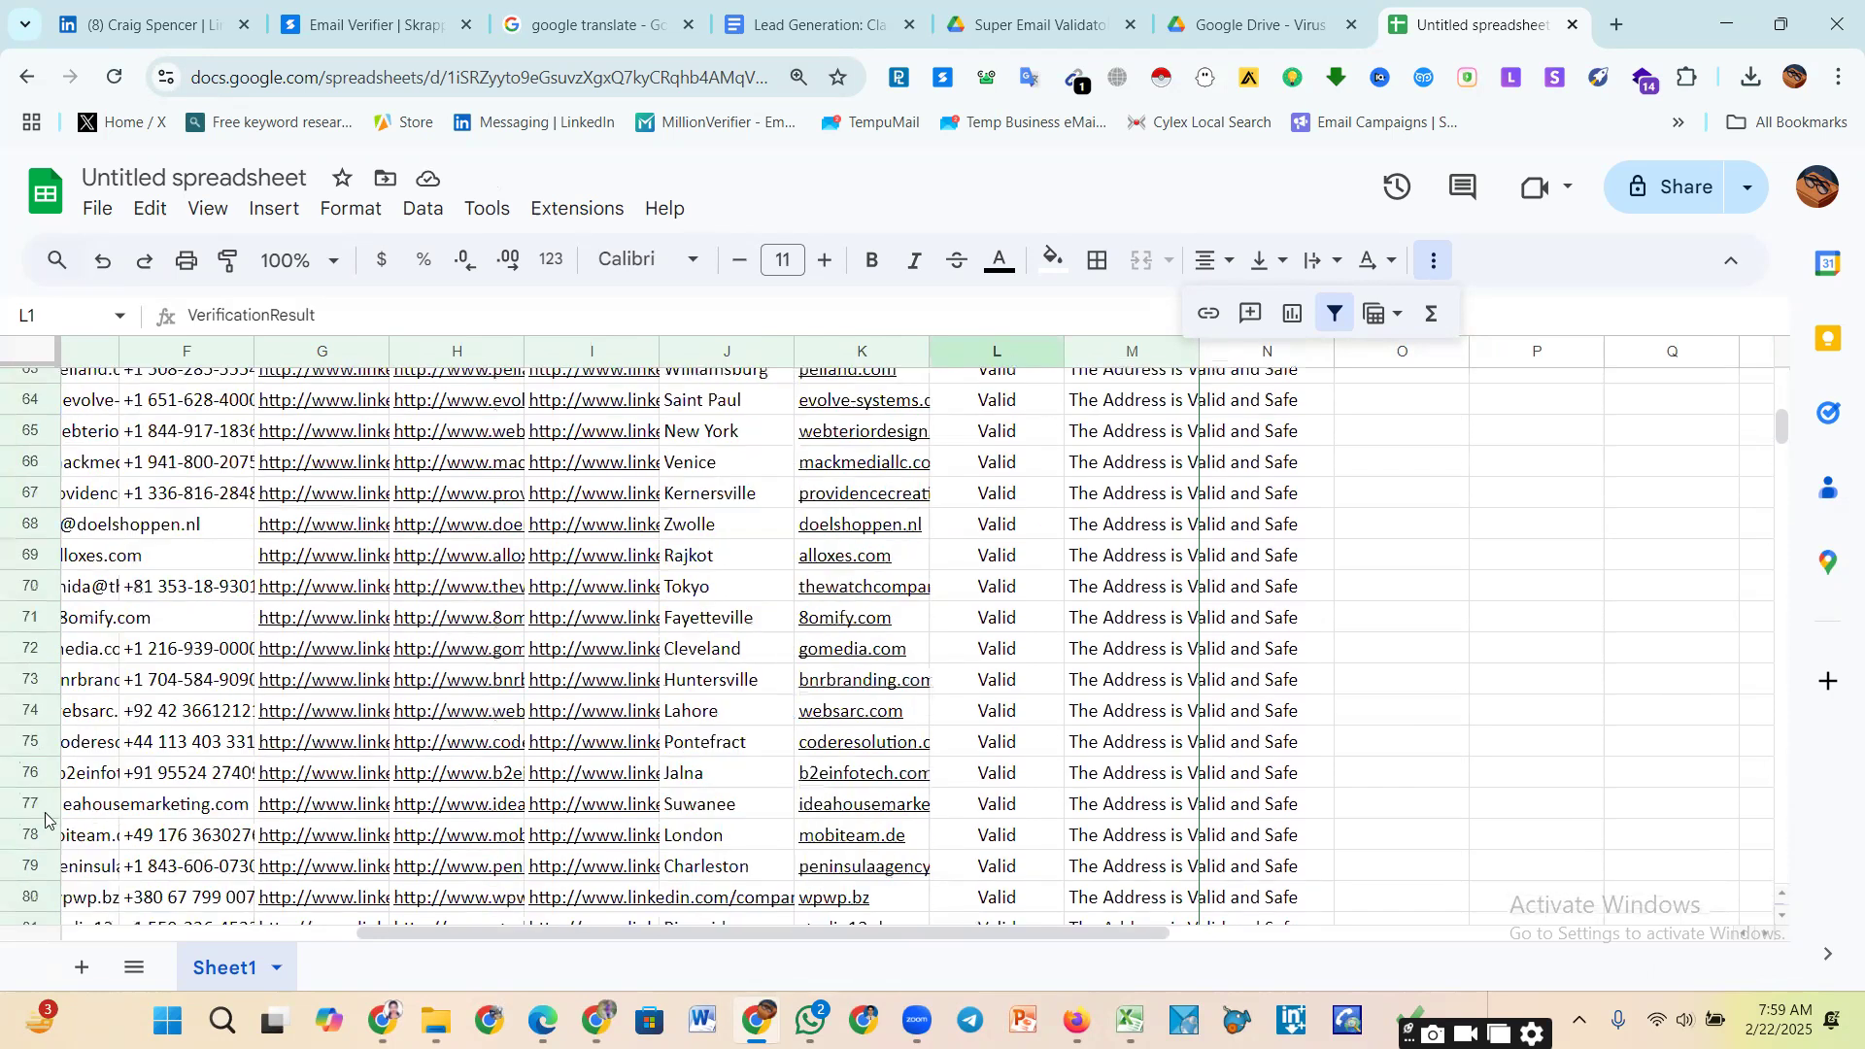
scroll(46, 819, "down", 12)
scroll(56, 687, "down", 12)
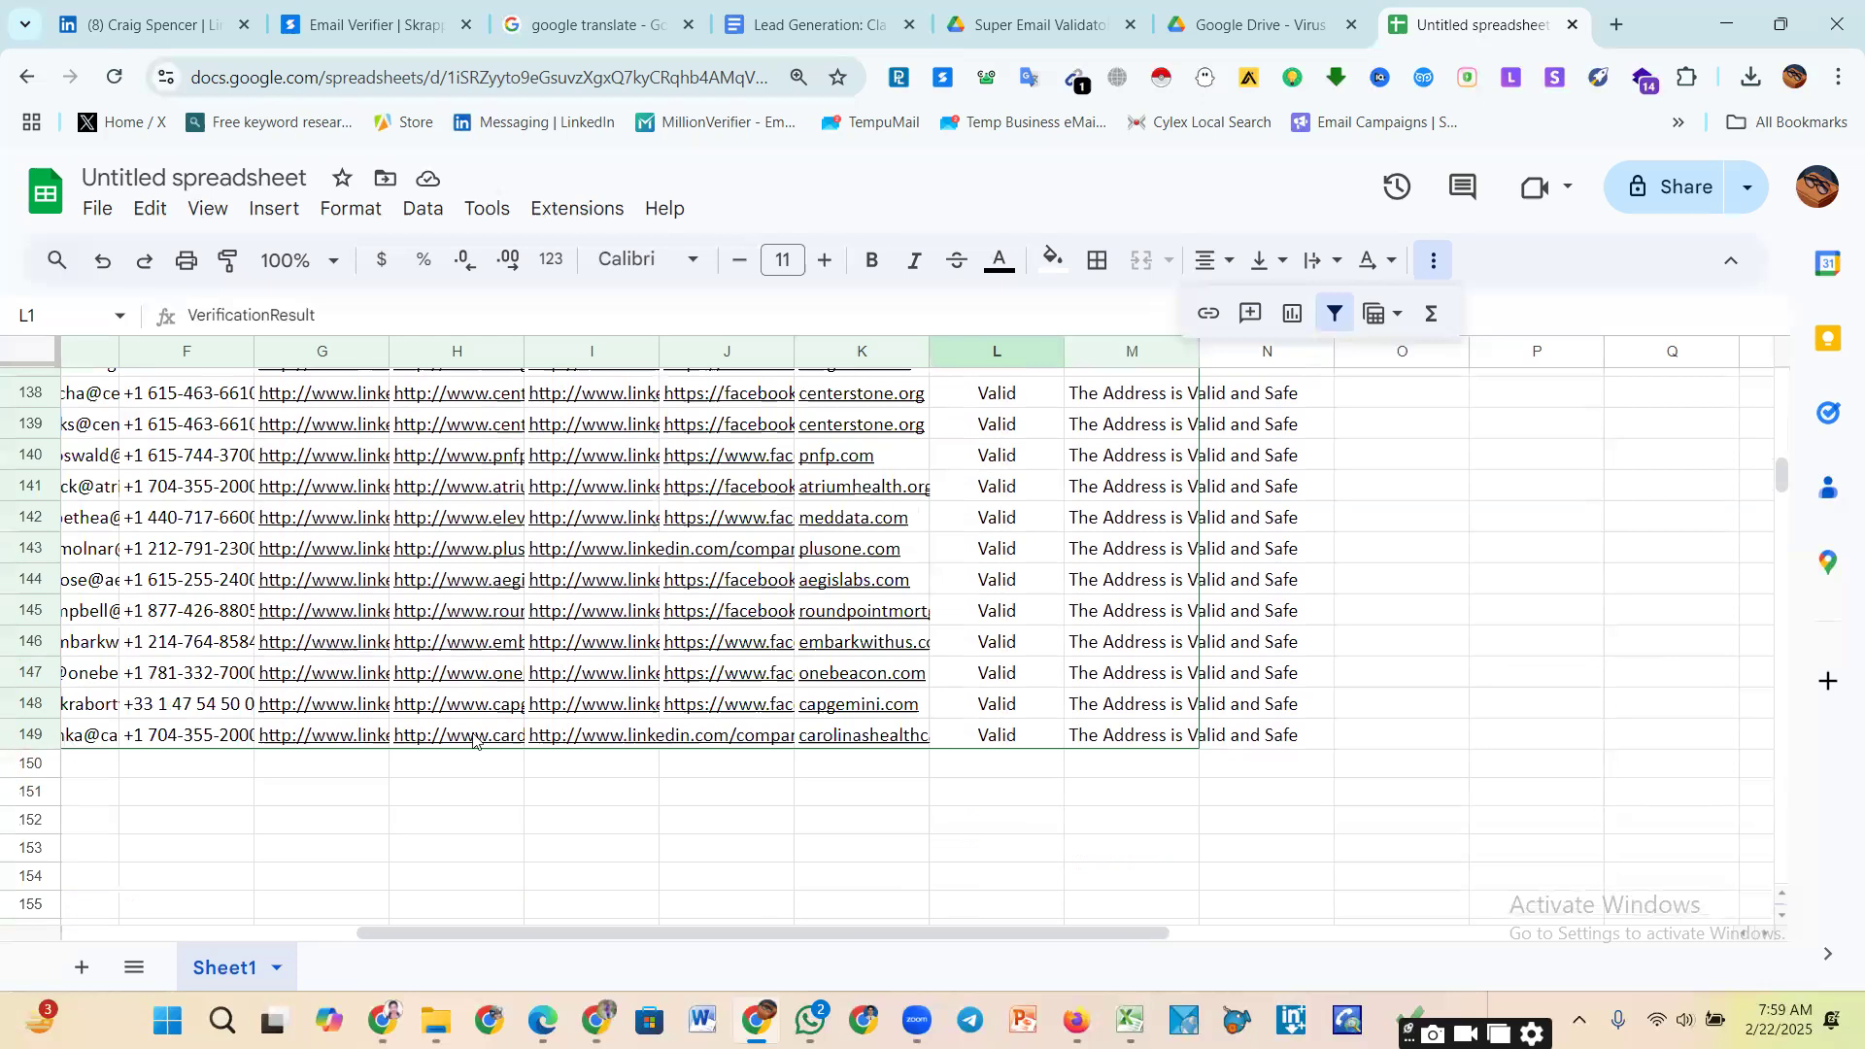
scroll(54, 710, "up", 8)
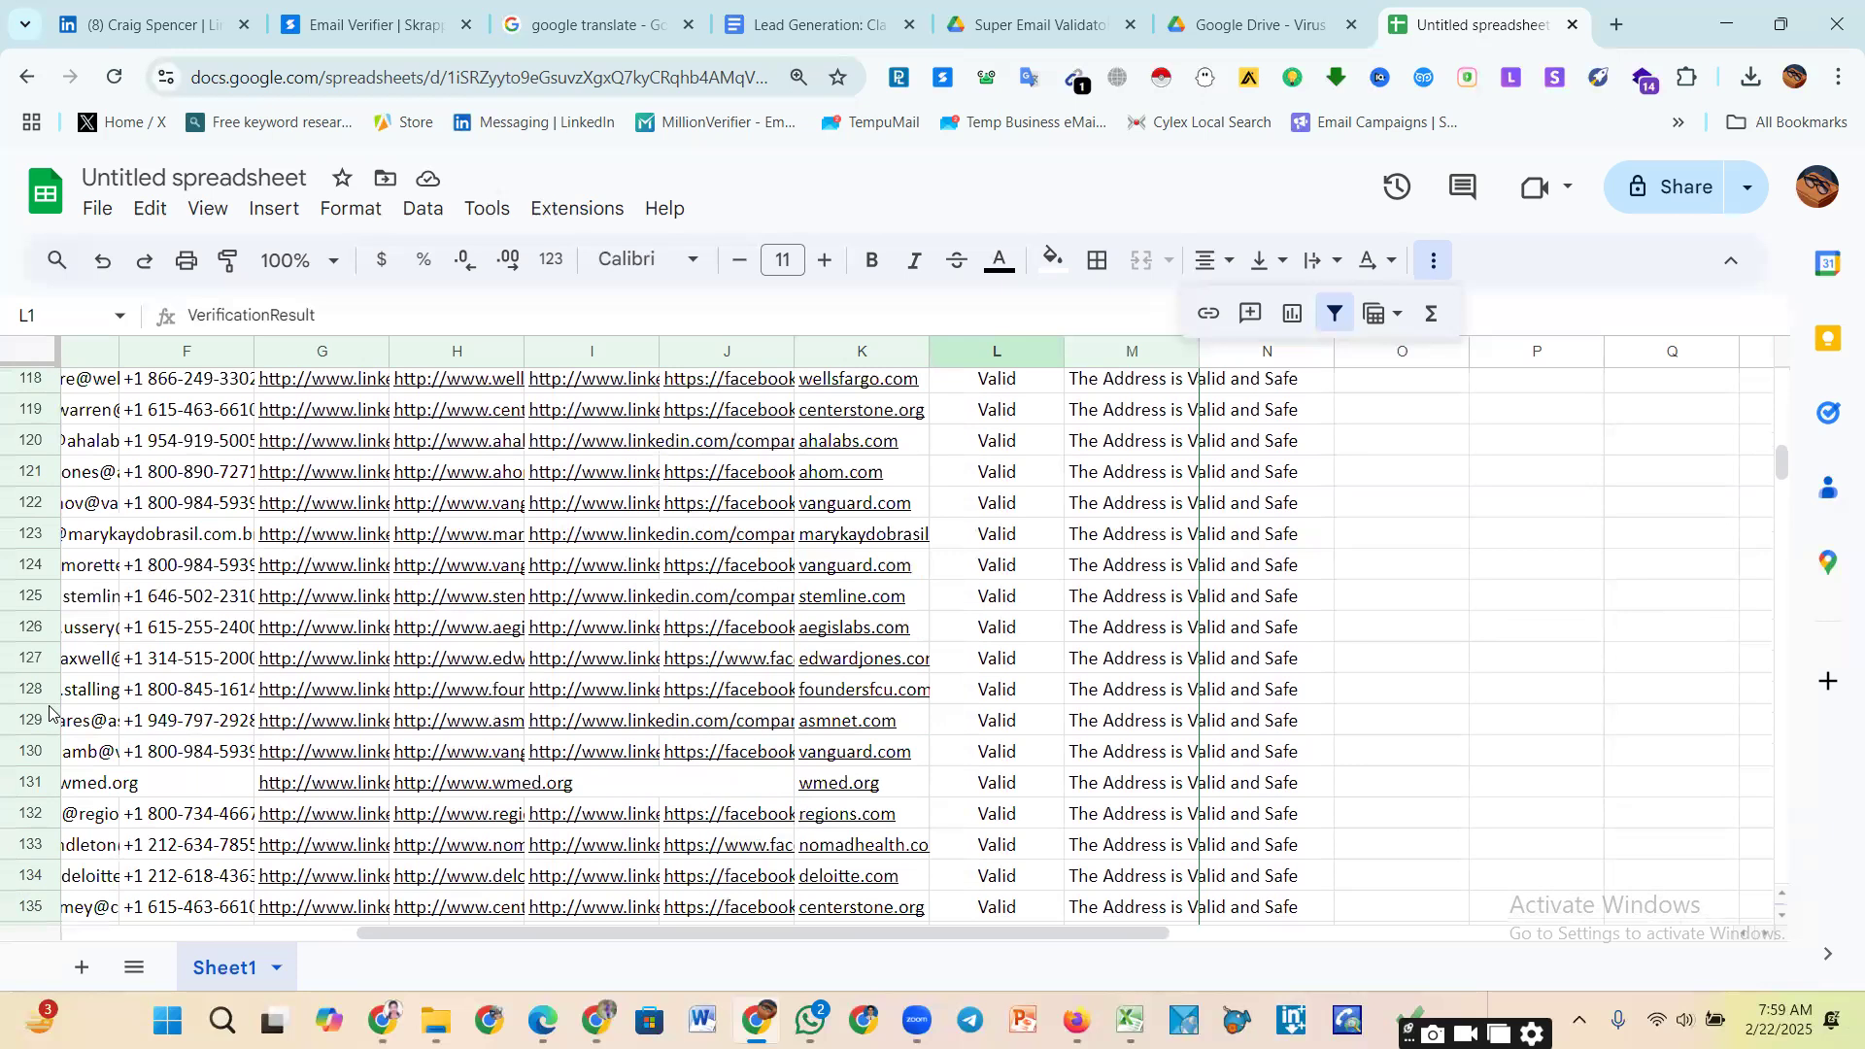
scroll(156, 616, "up", 15)
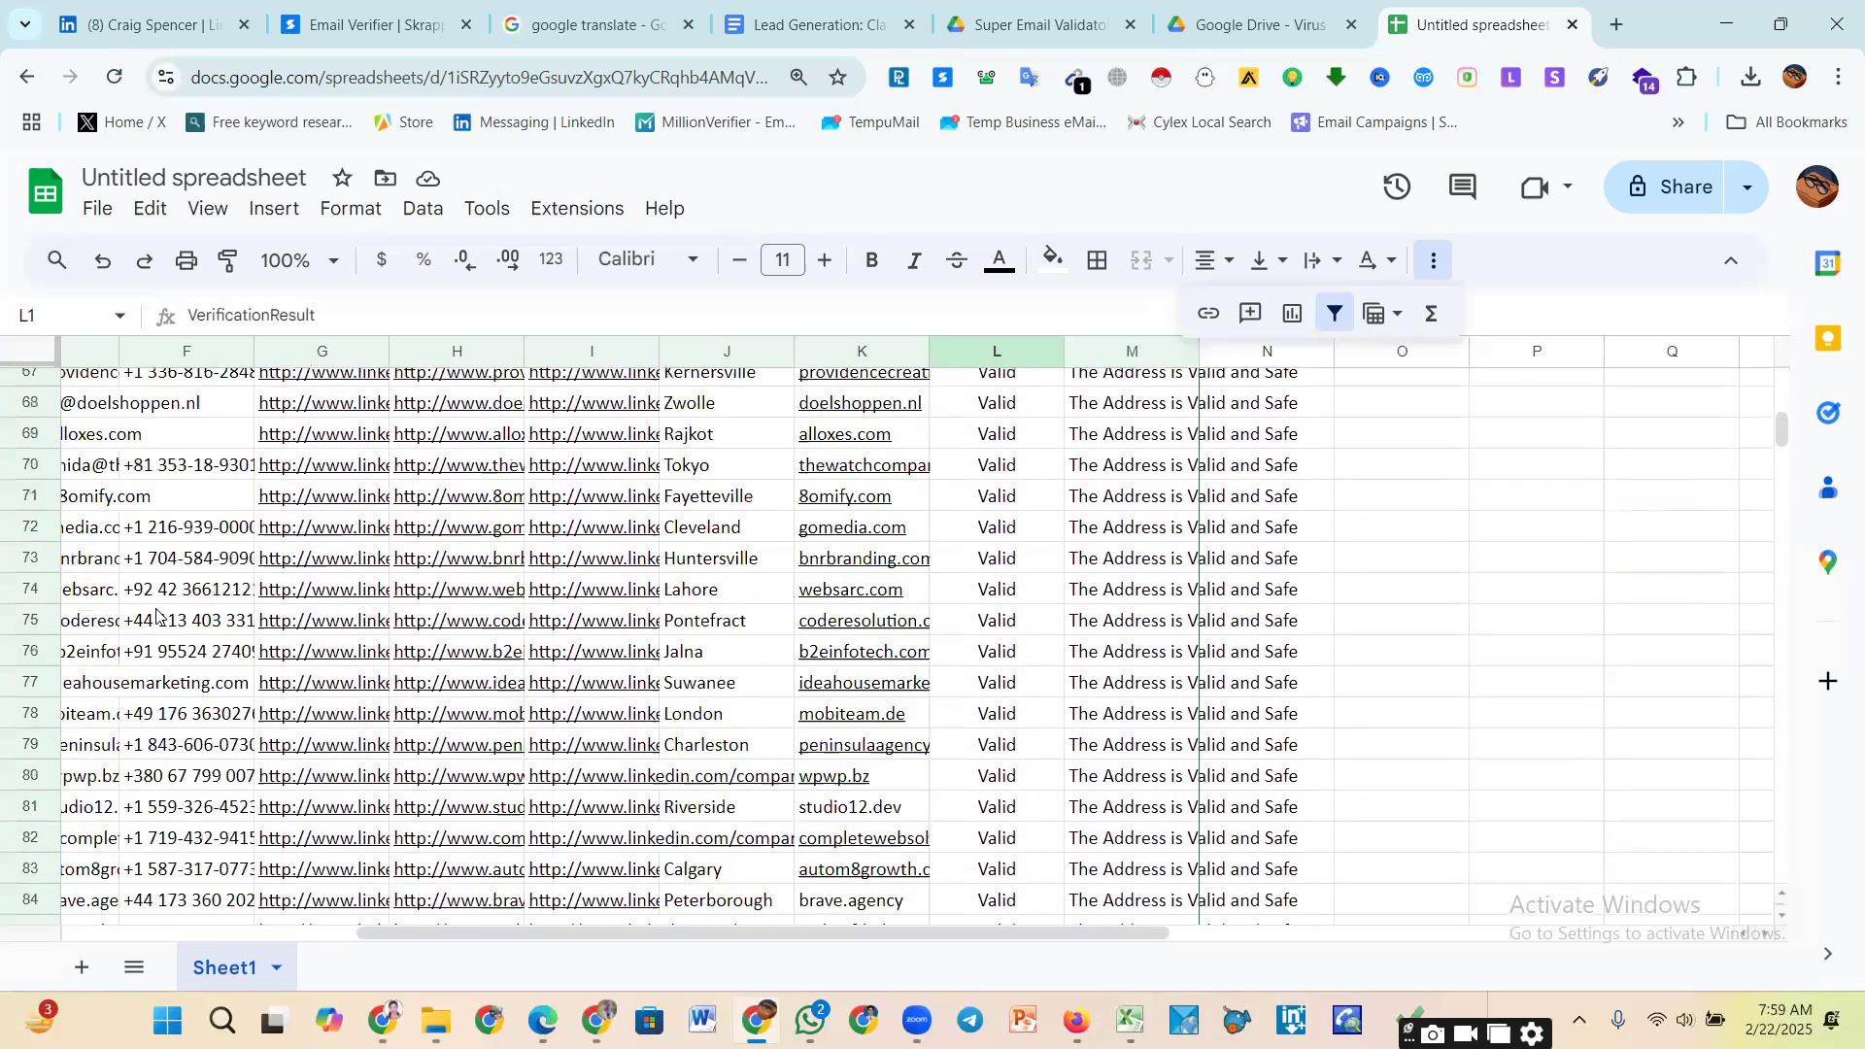
scroll(136, 590, "down", 20)
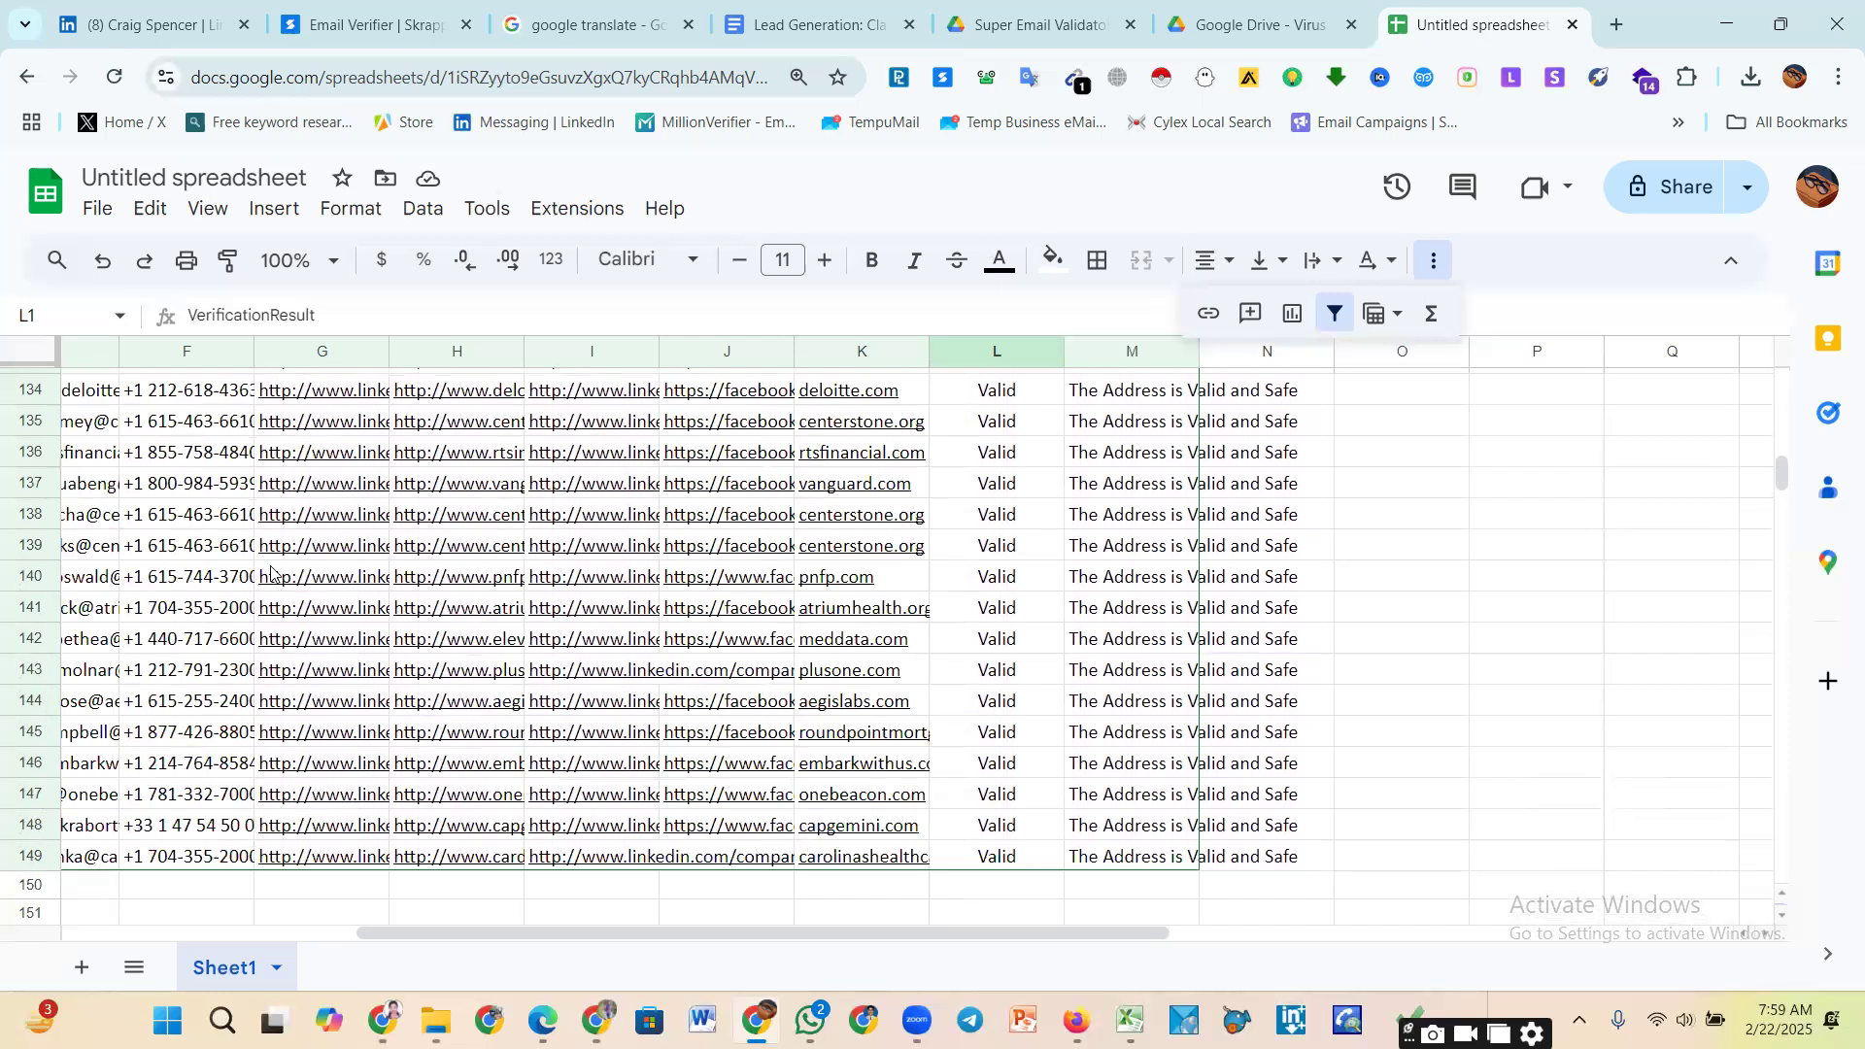
scroll(272, 573, "up", 12)
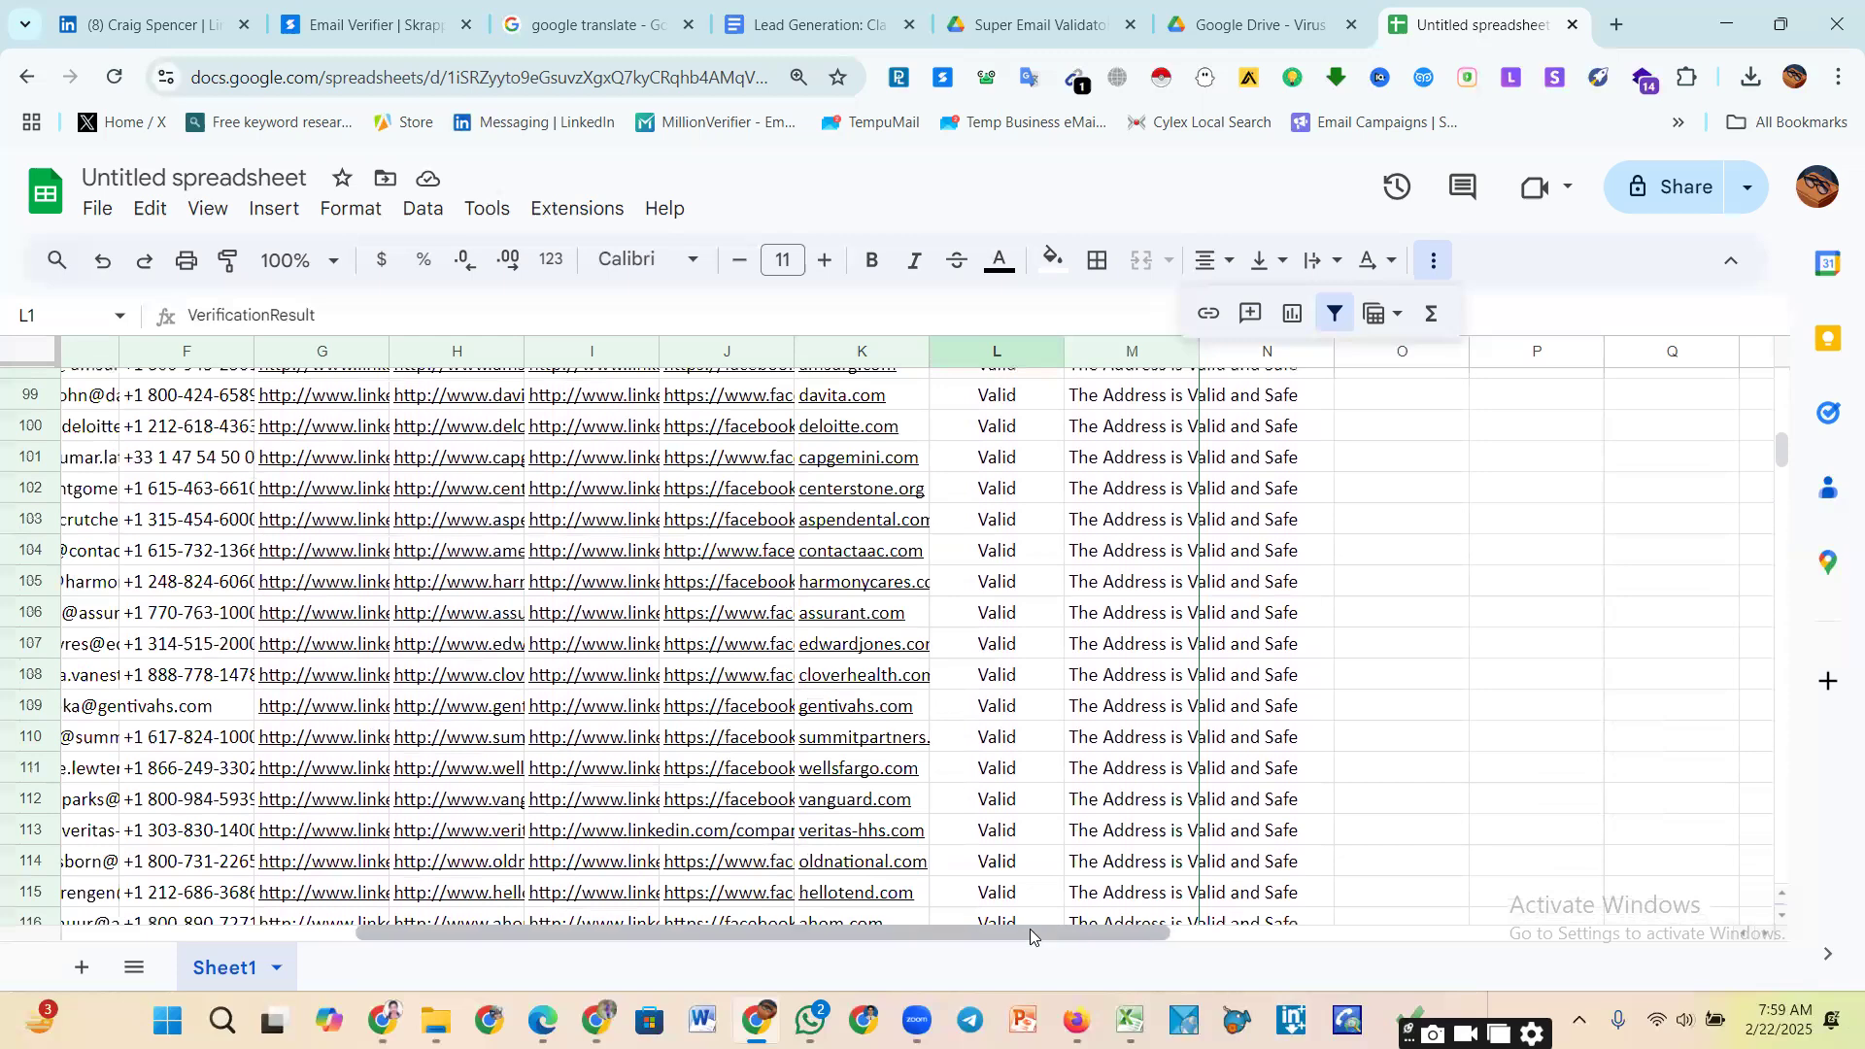
Step: Review the contact details of the remaining rows from the First Name column onward, back up to the header row
left_click_drag(1030, 929, 506, 925)
scroll(622, 736, "down", 13)
scroll(612, 768, "up", 14)
scroll(609, 783, "up", 20)
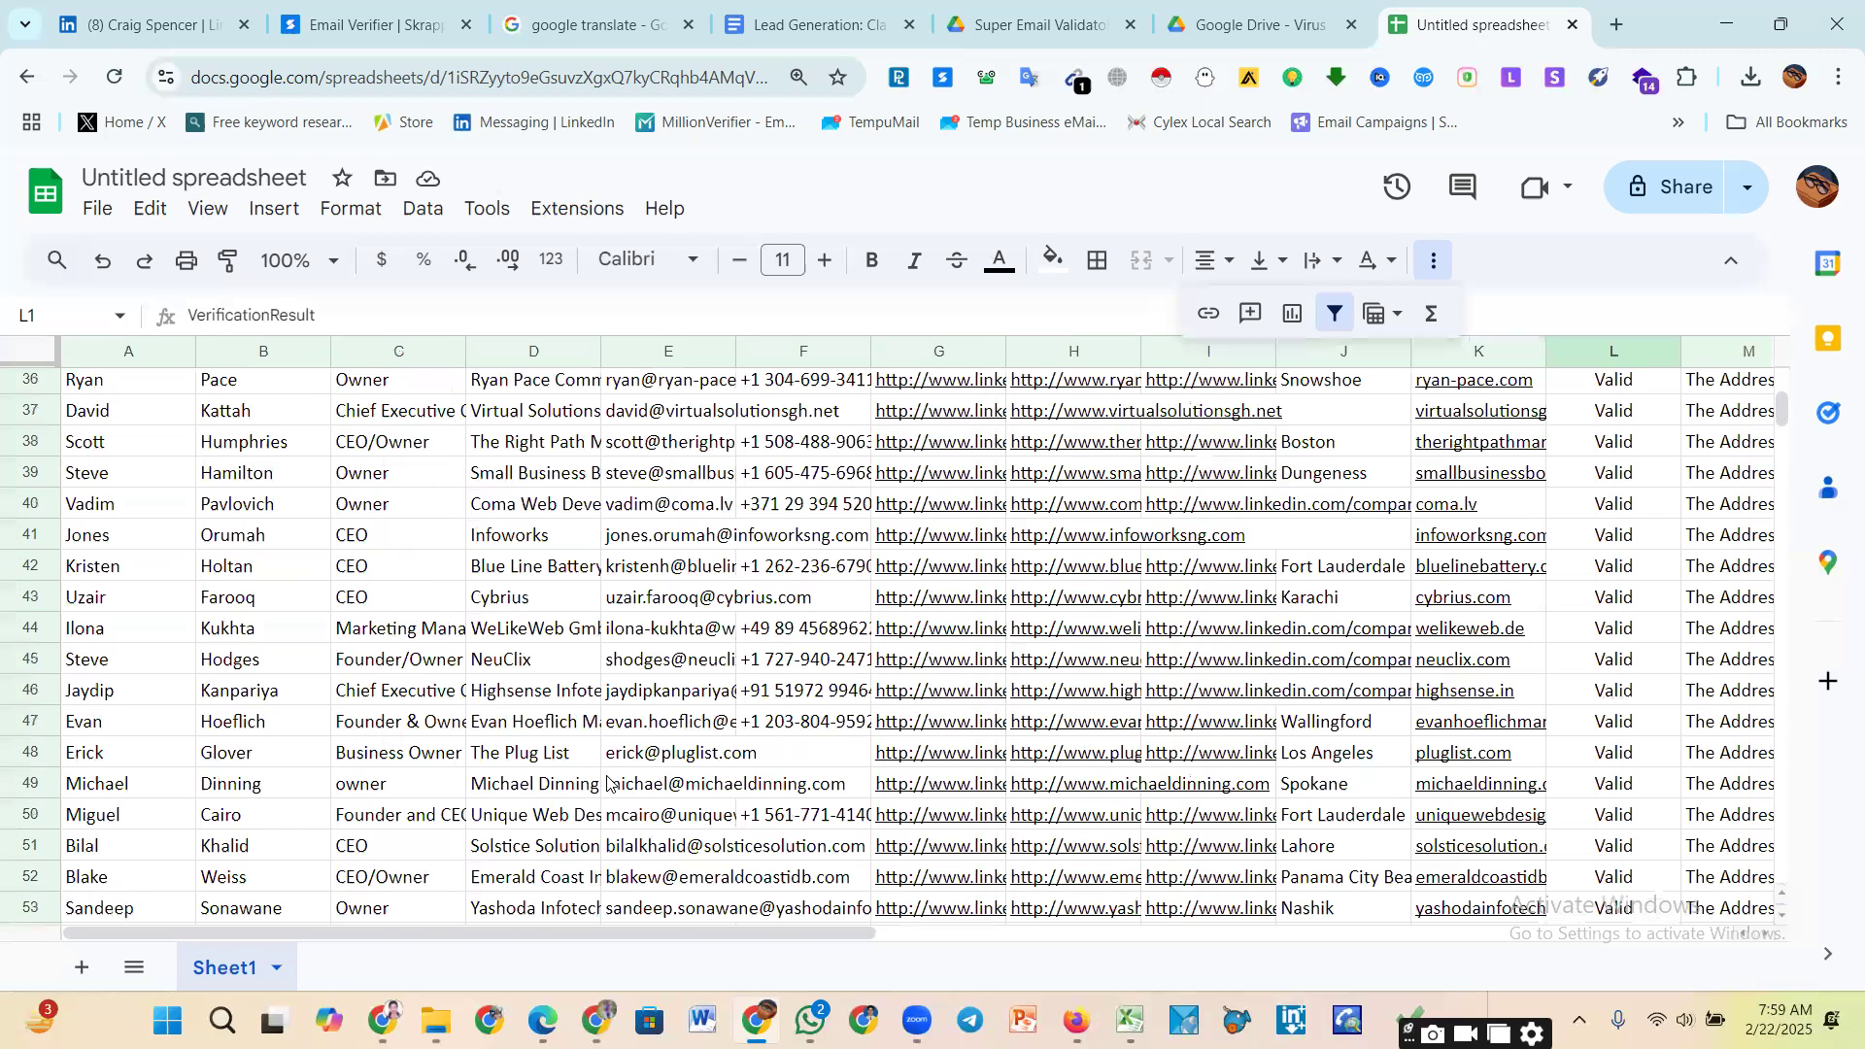
scroll(609, 783, "up", 12)
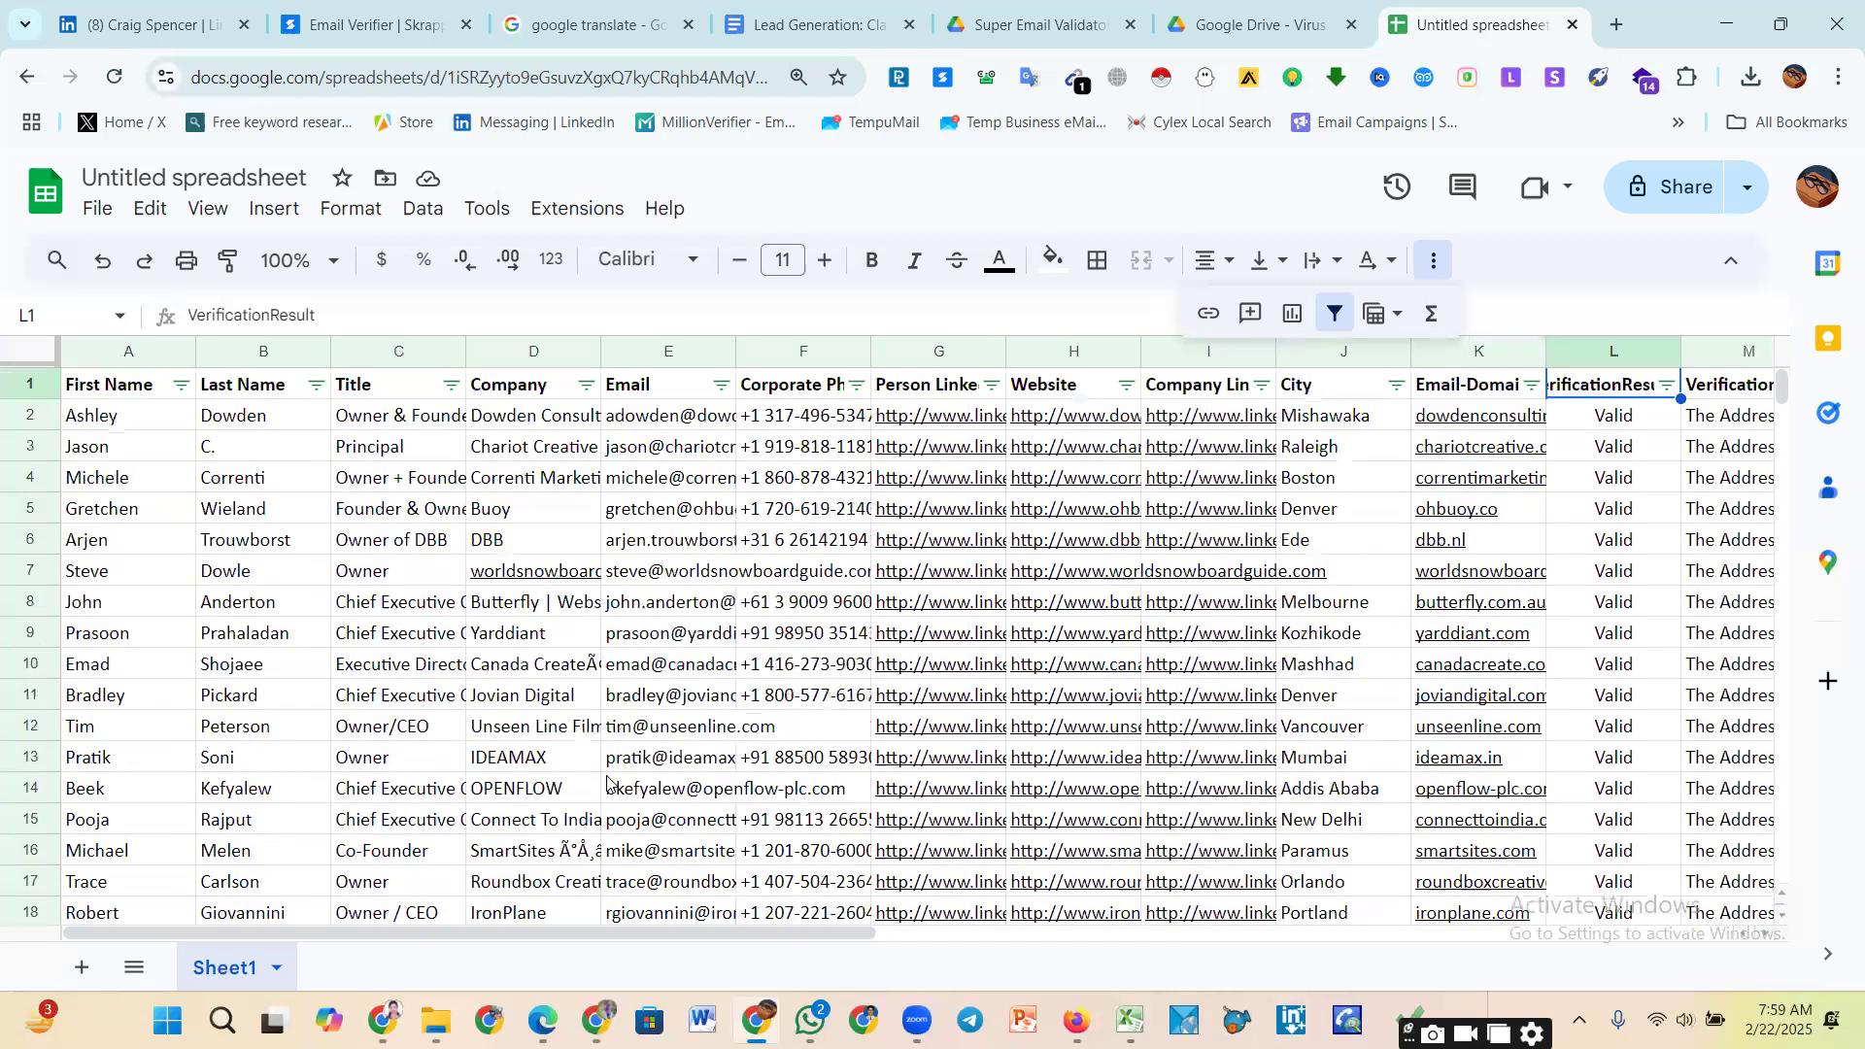
scroll(695, 842, "down", 5)
scroll(694, 840, "up", 5)
left_click(677, 792)
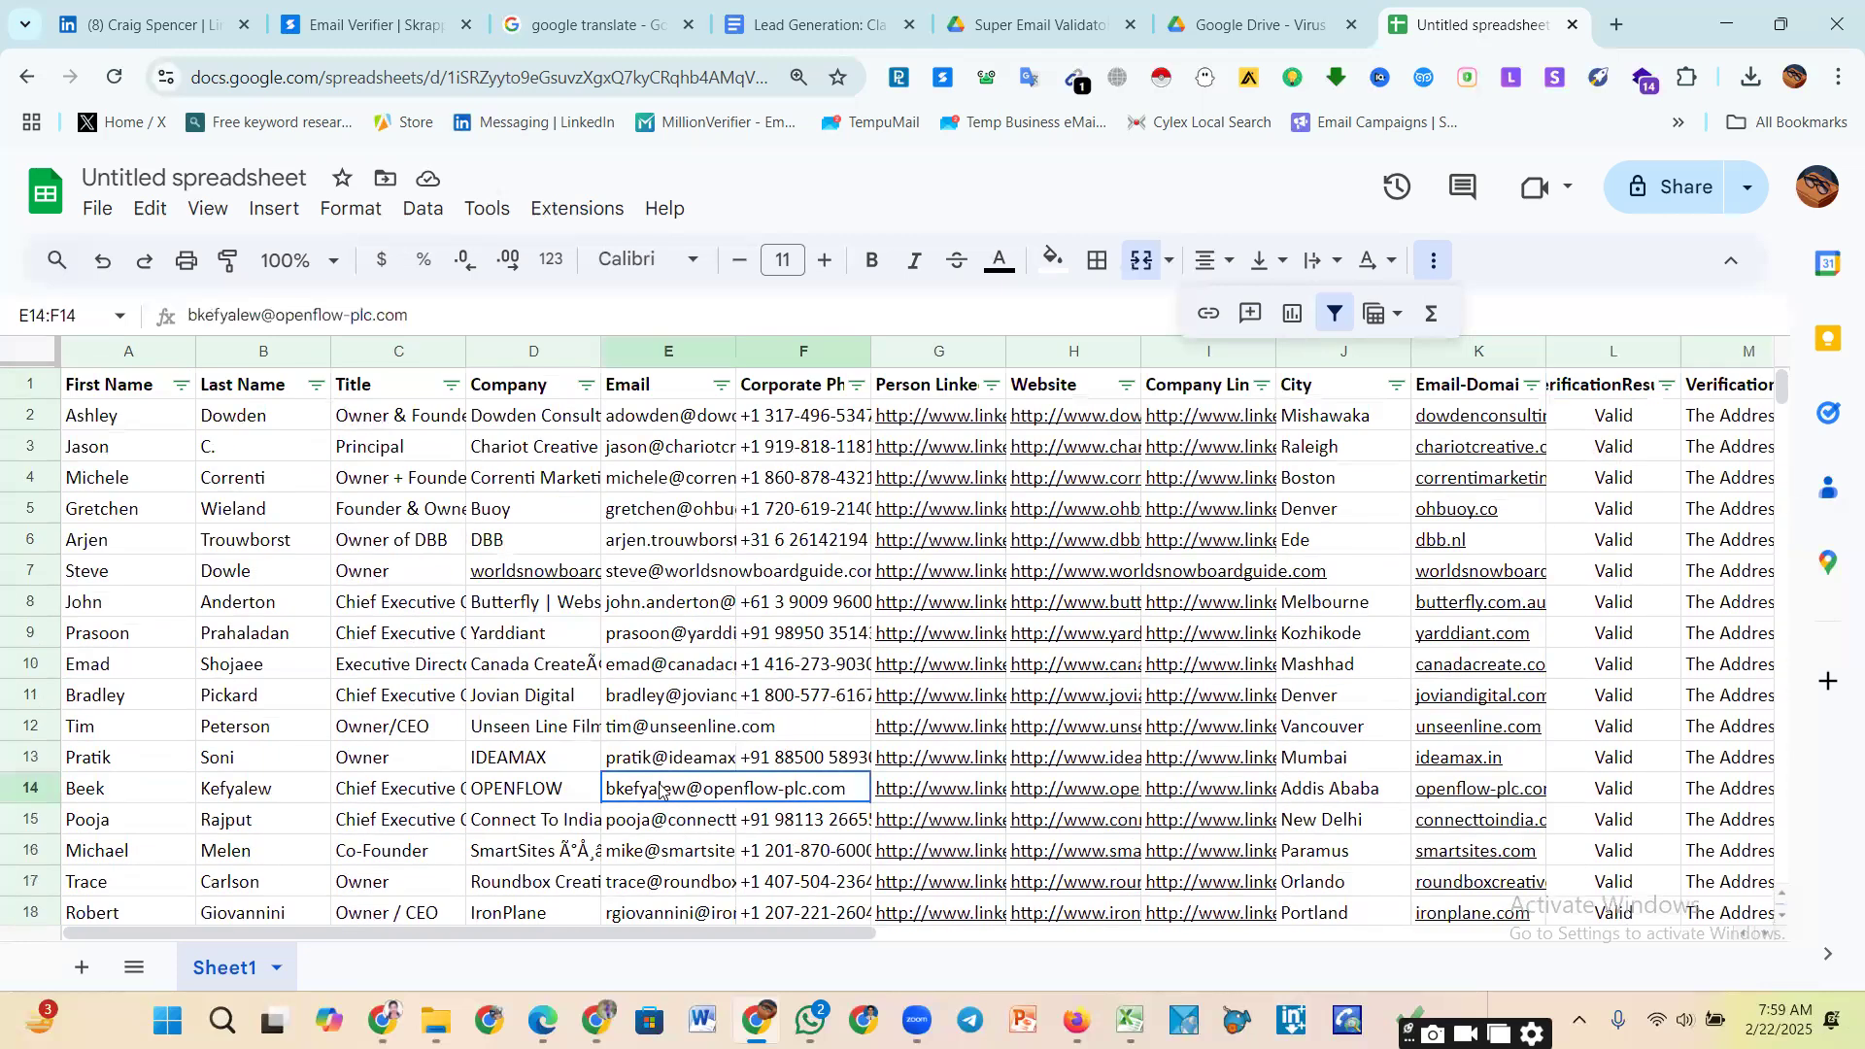
left_click(208, 569)
left_click(550, 548)
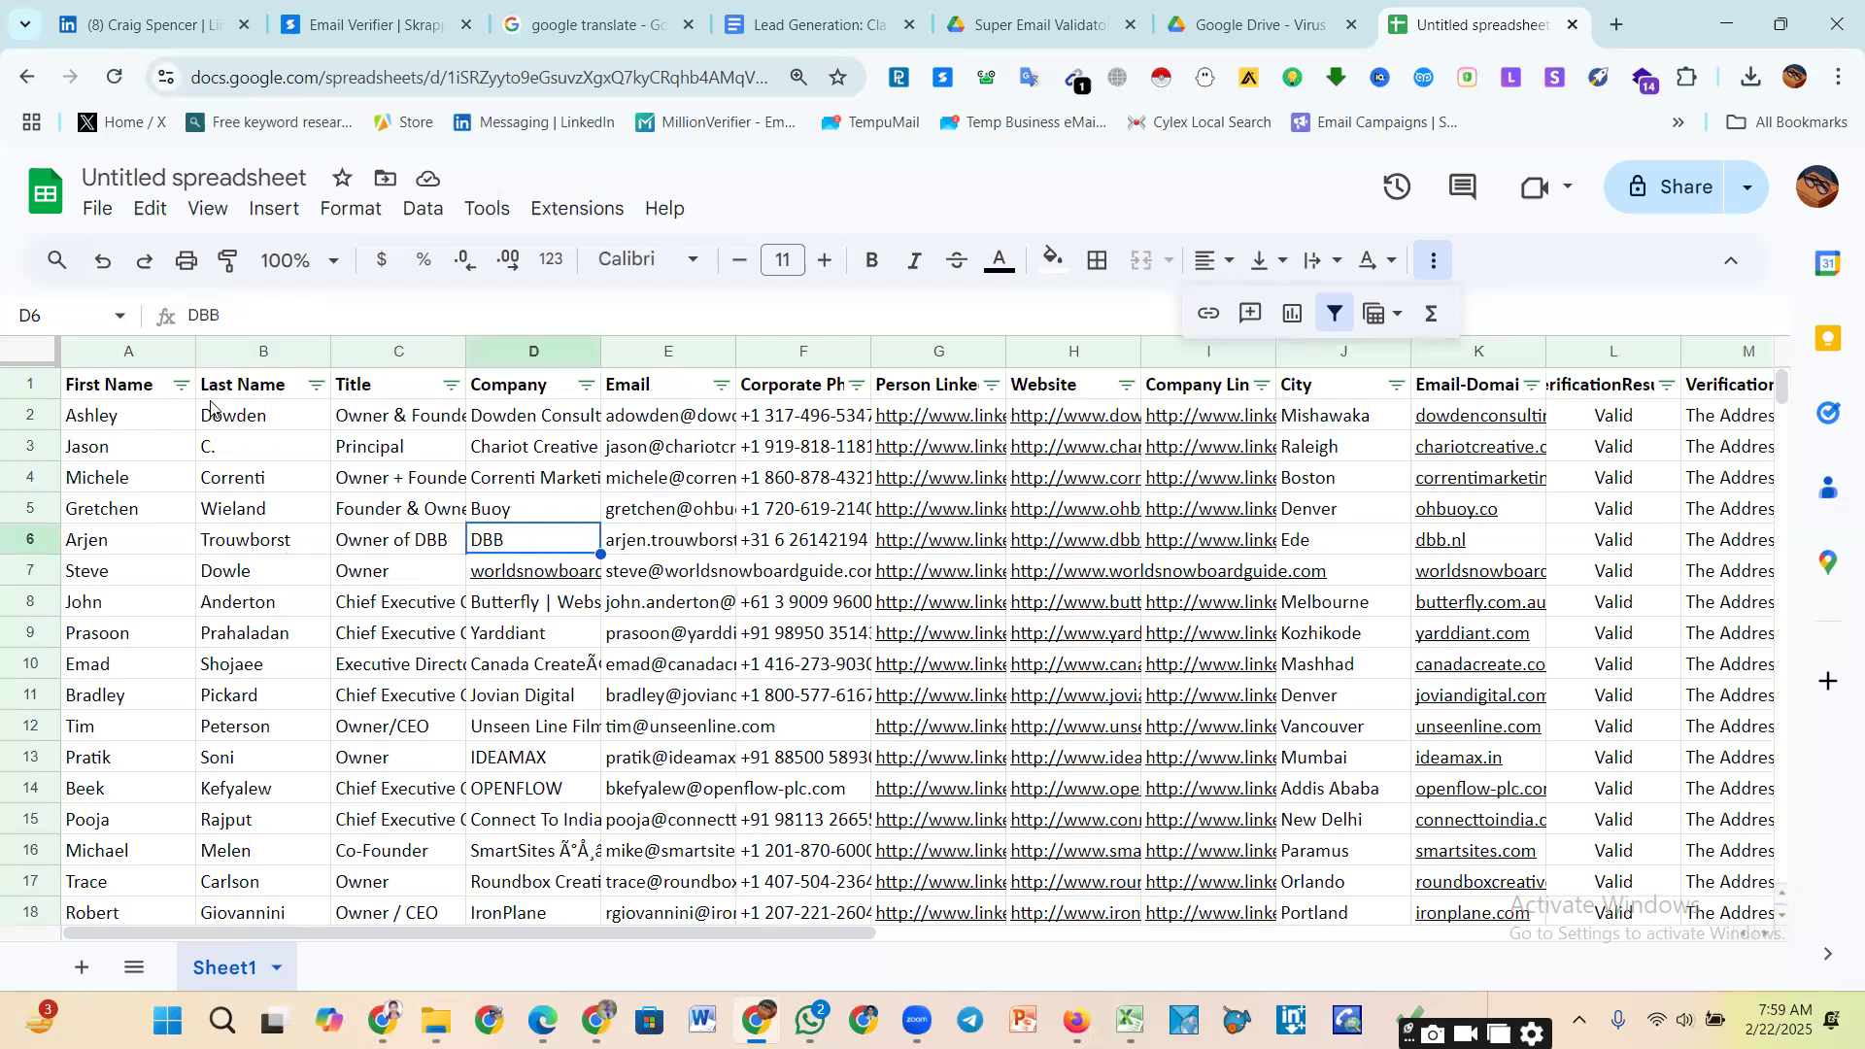
Step: Download the cleaned sheet in Comma Separated Values (.csv) format and open the downloaded file in Excel
left_click(97, 209)
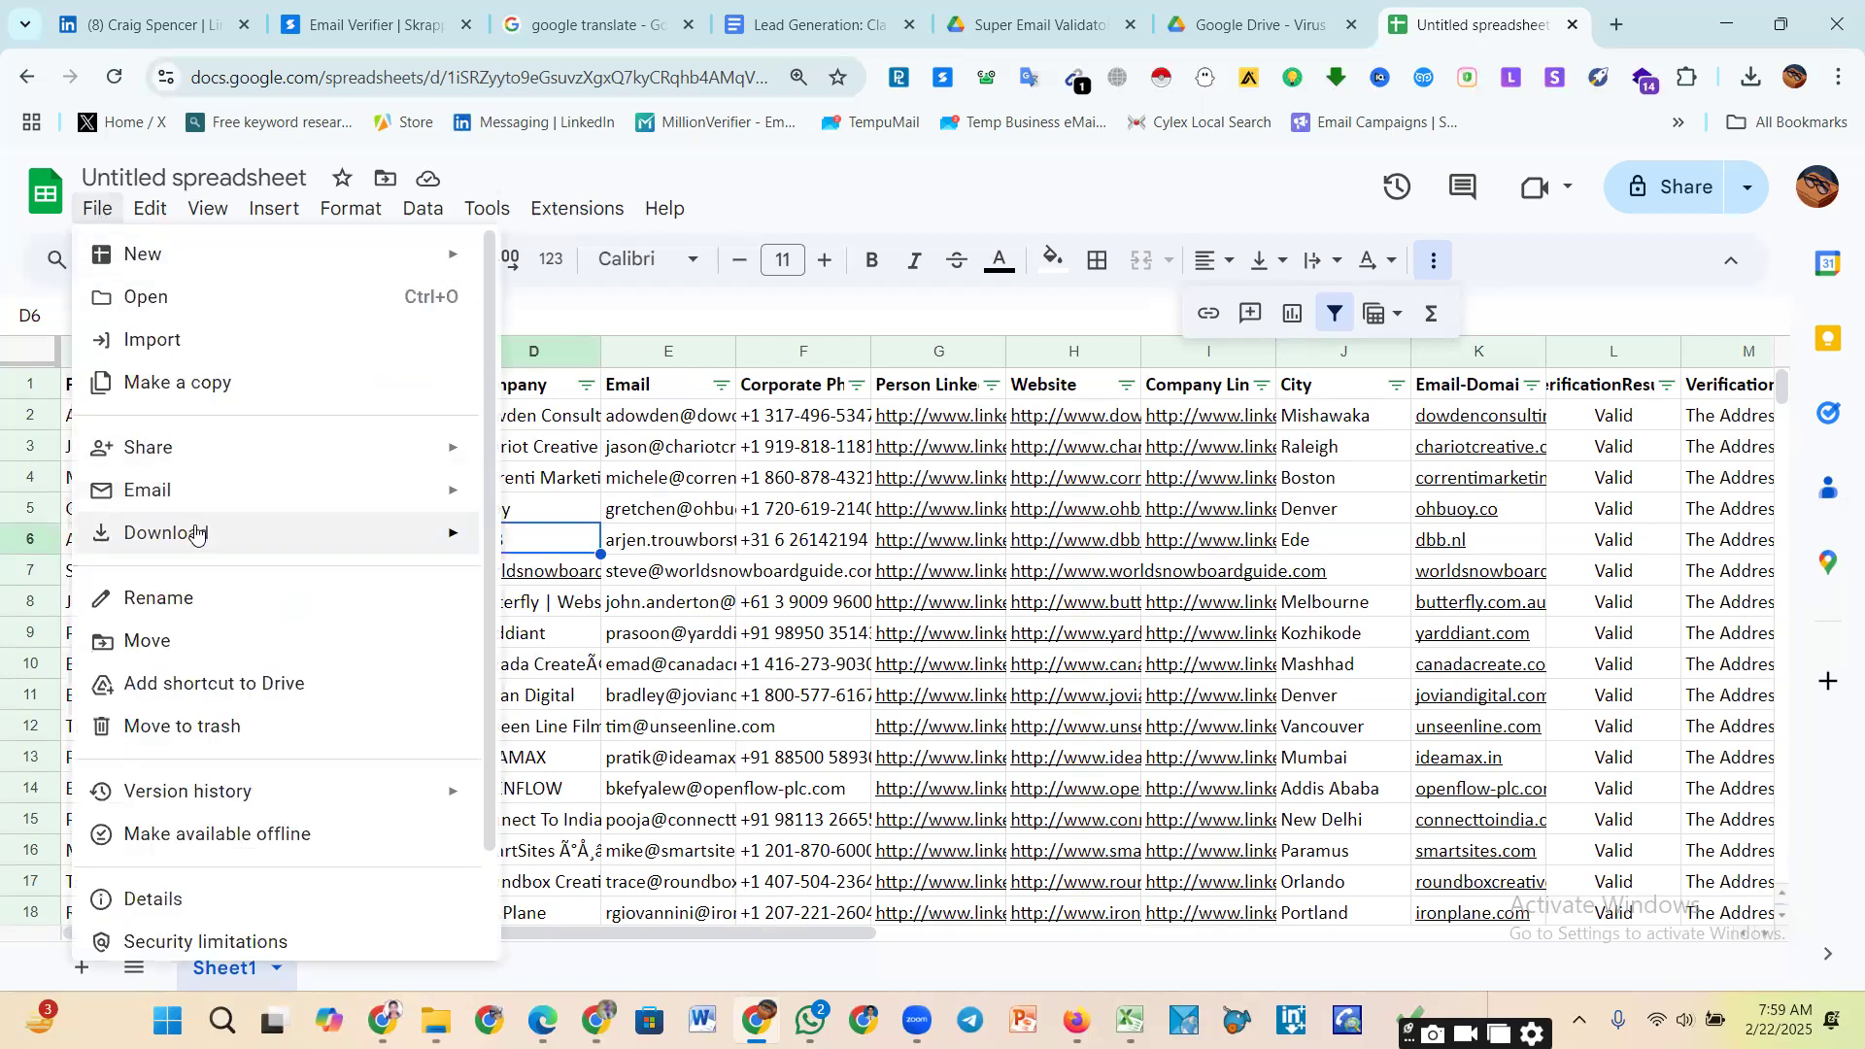
mouse_move(199, 532)
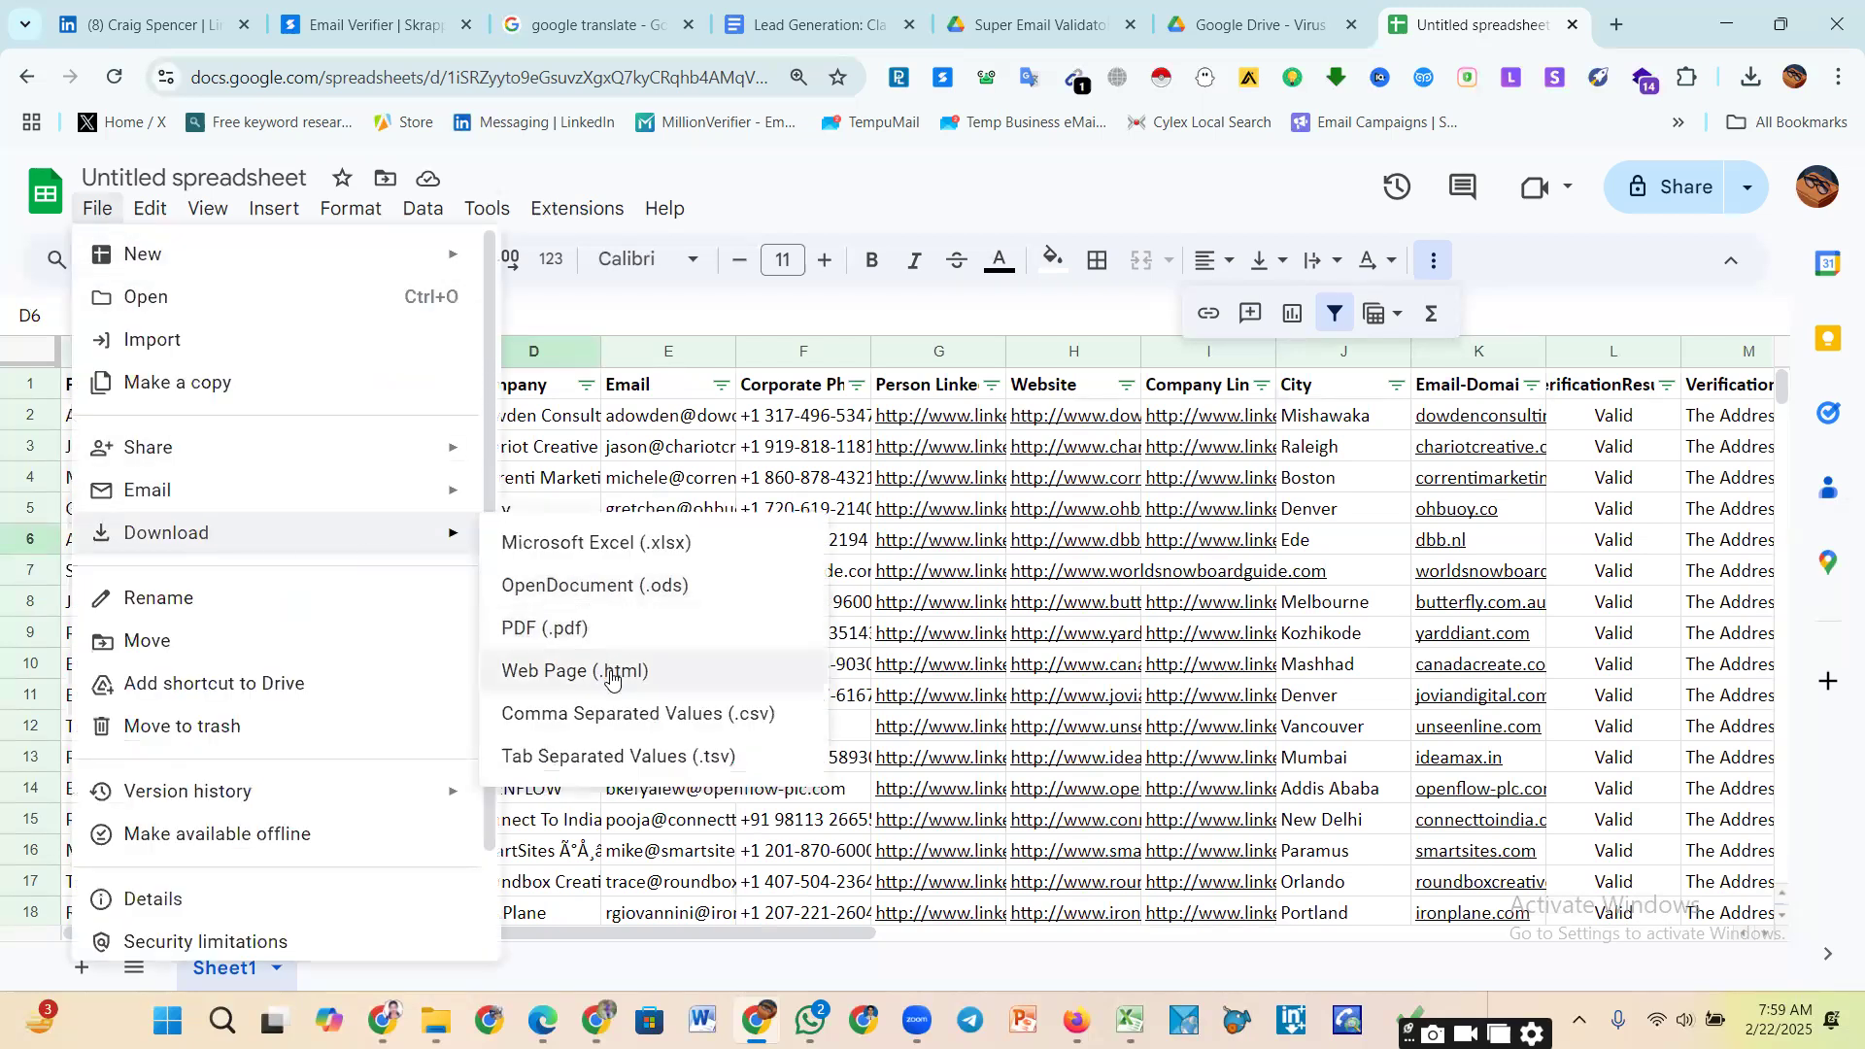
left_click(627, 717)
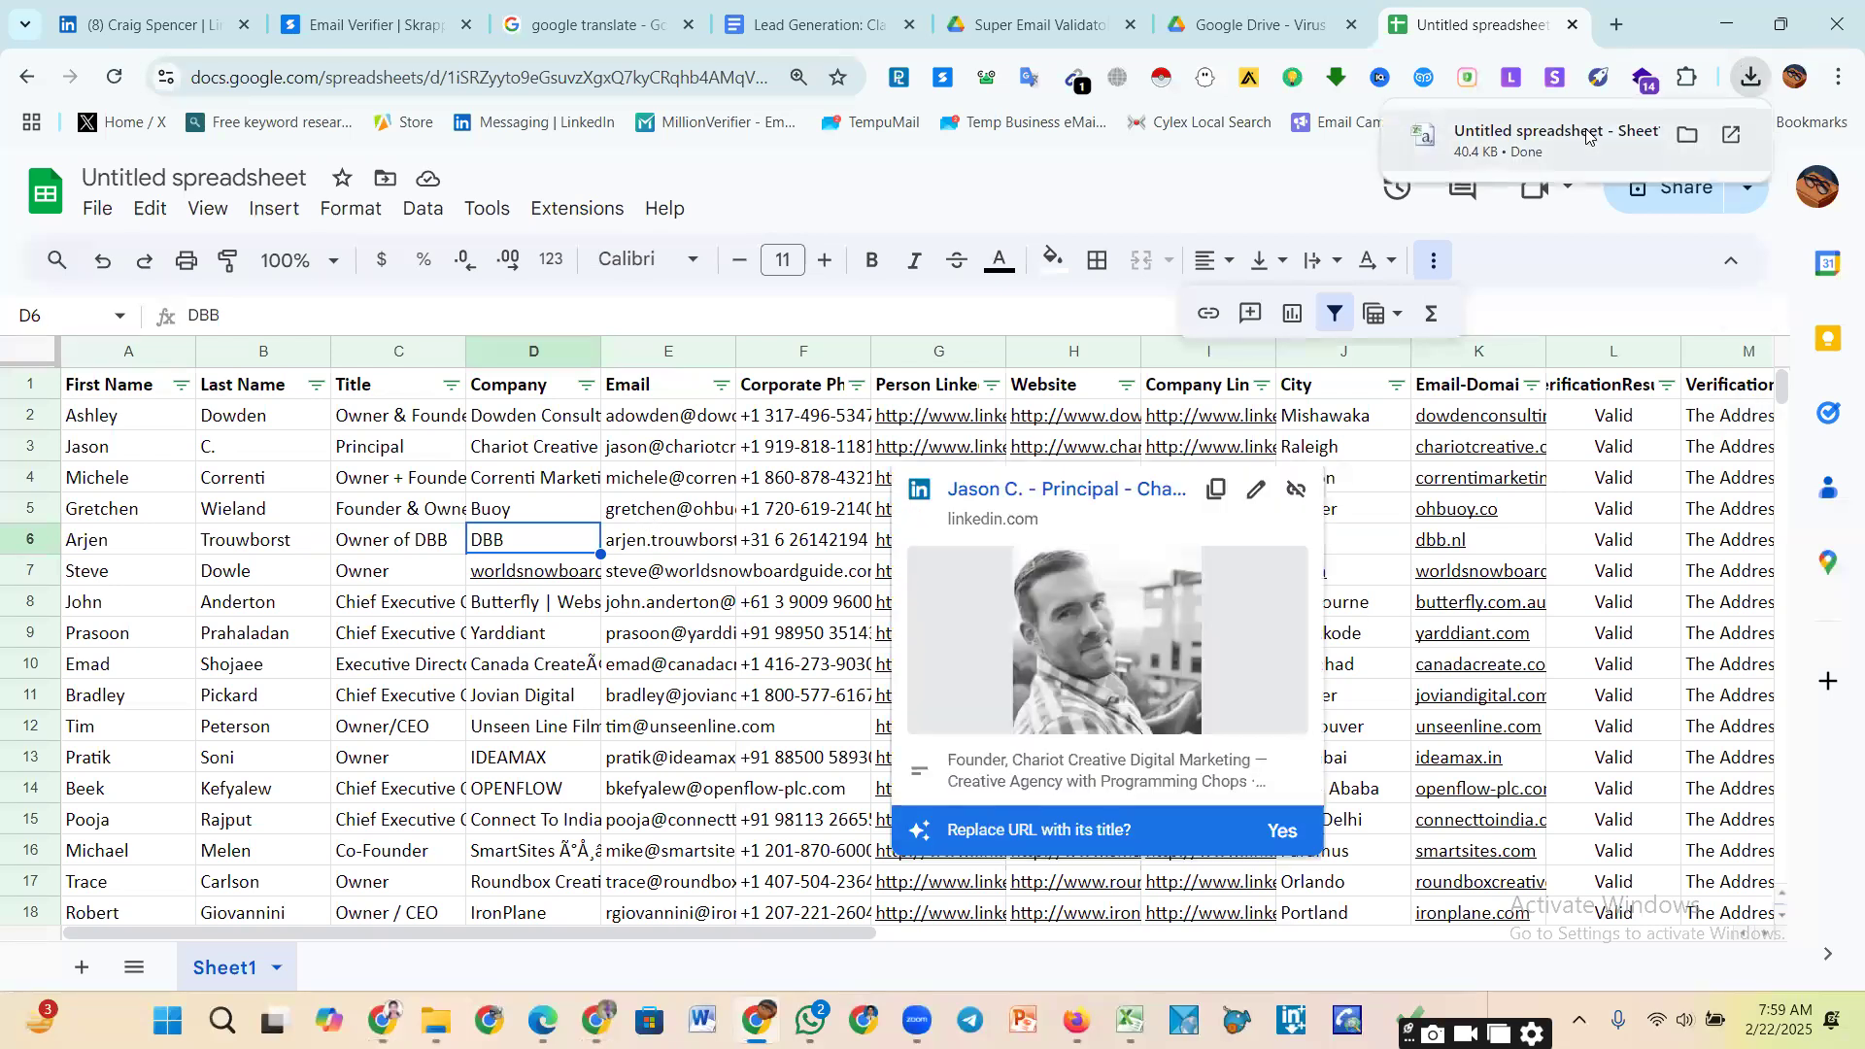
left_click(1574, 136)
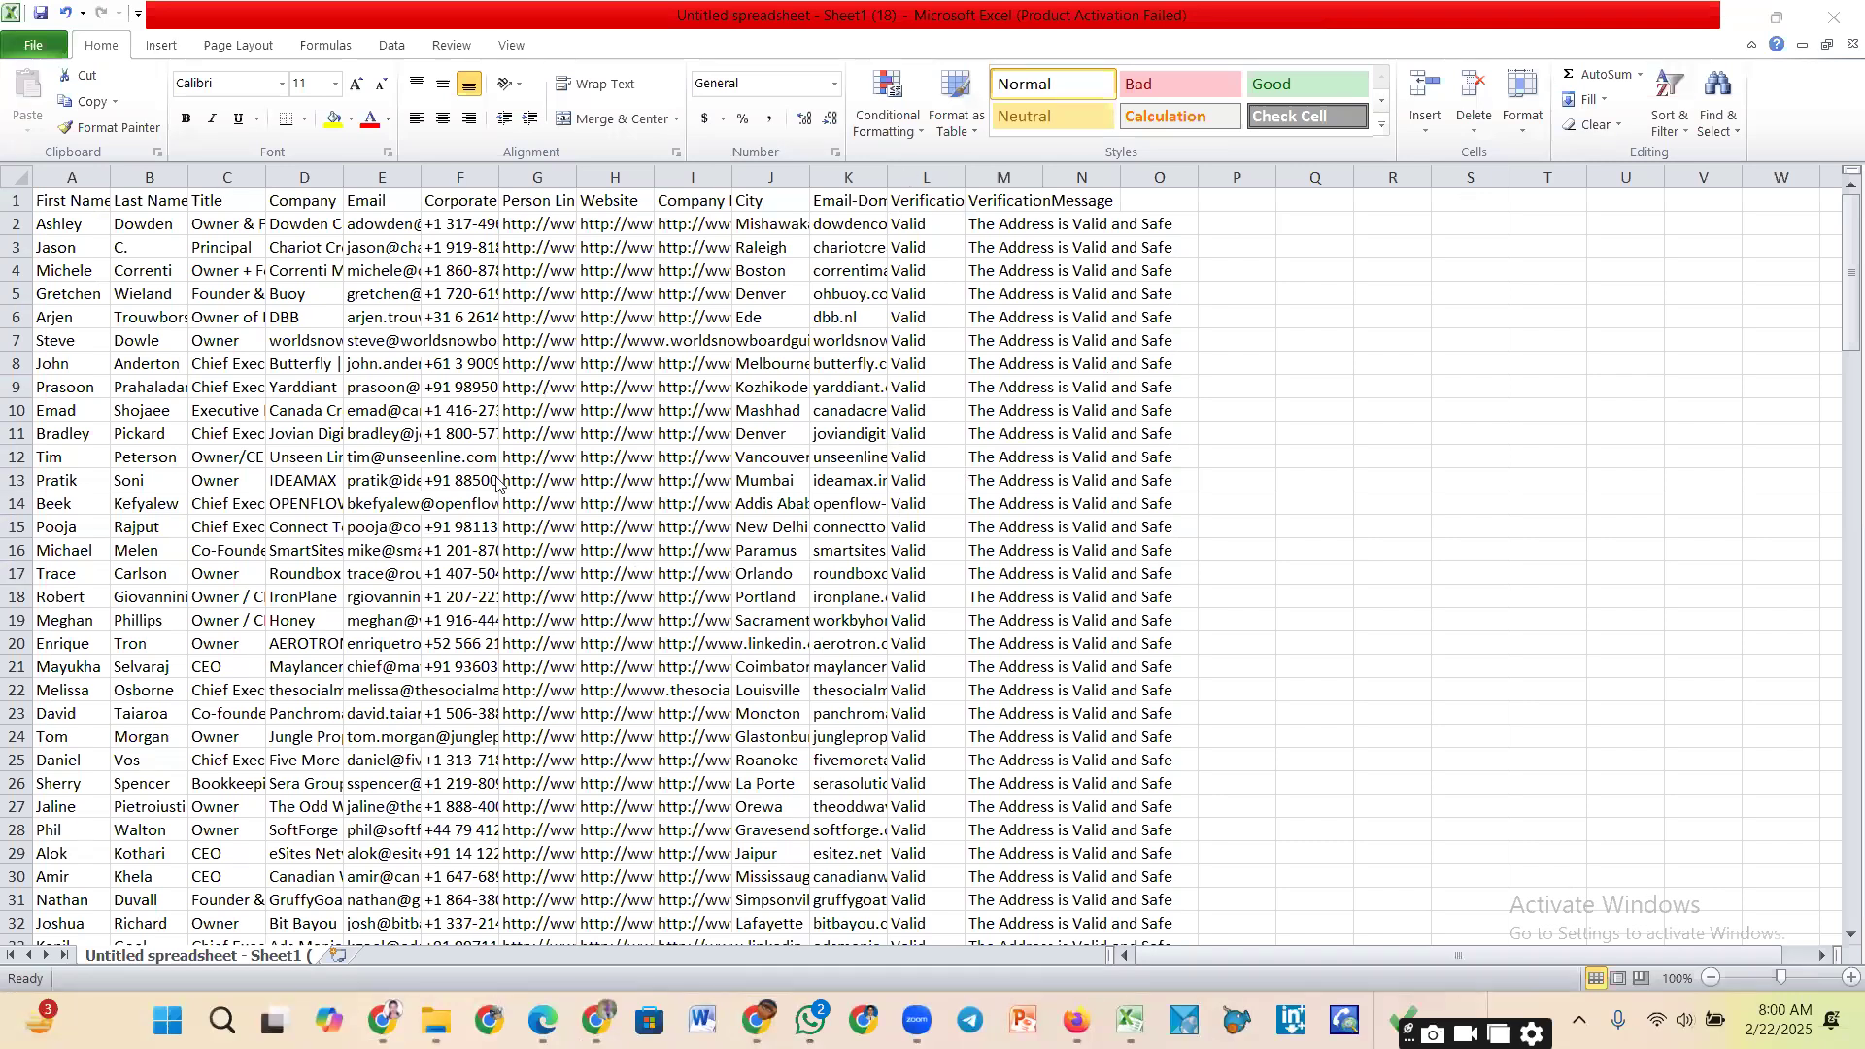
Step: Make the whole header row 1 of the downloaded contact list bold and look over the rows below it
left_click(16, 201)
left_click(16, 201)
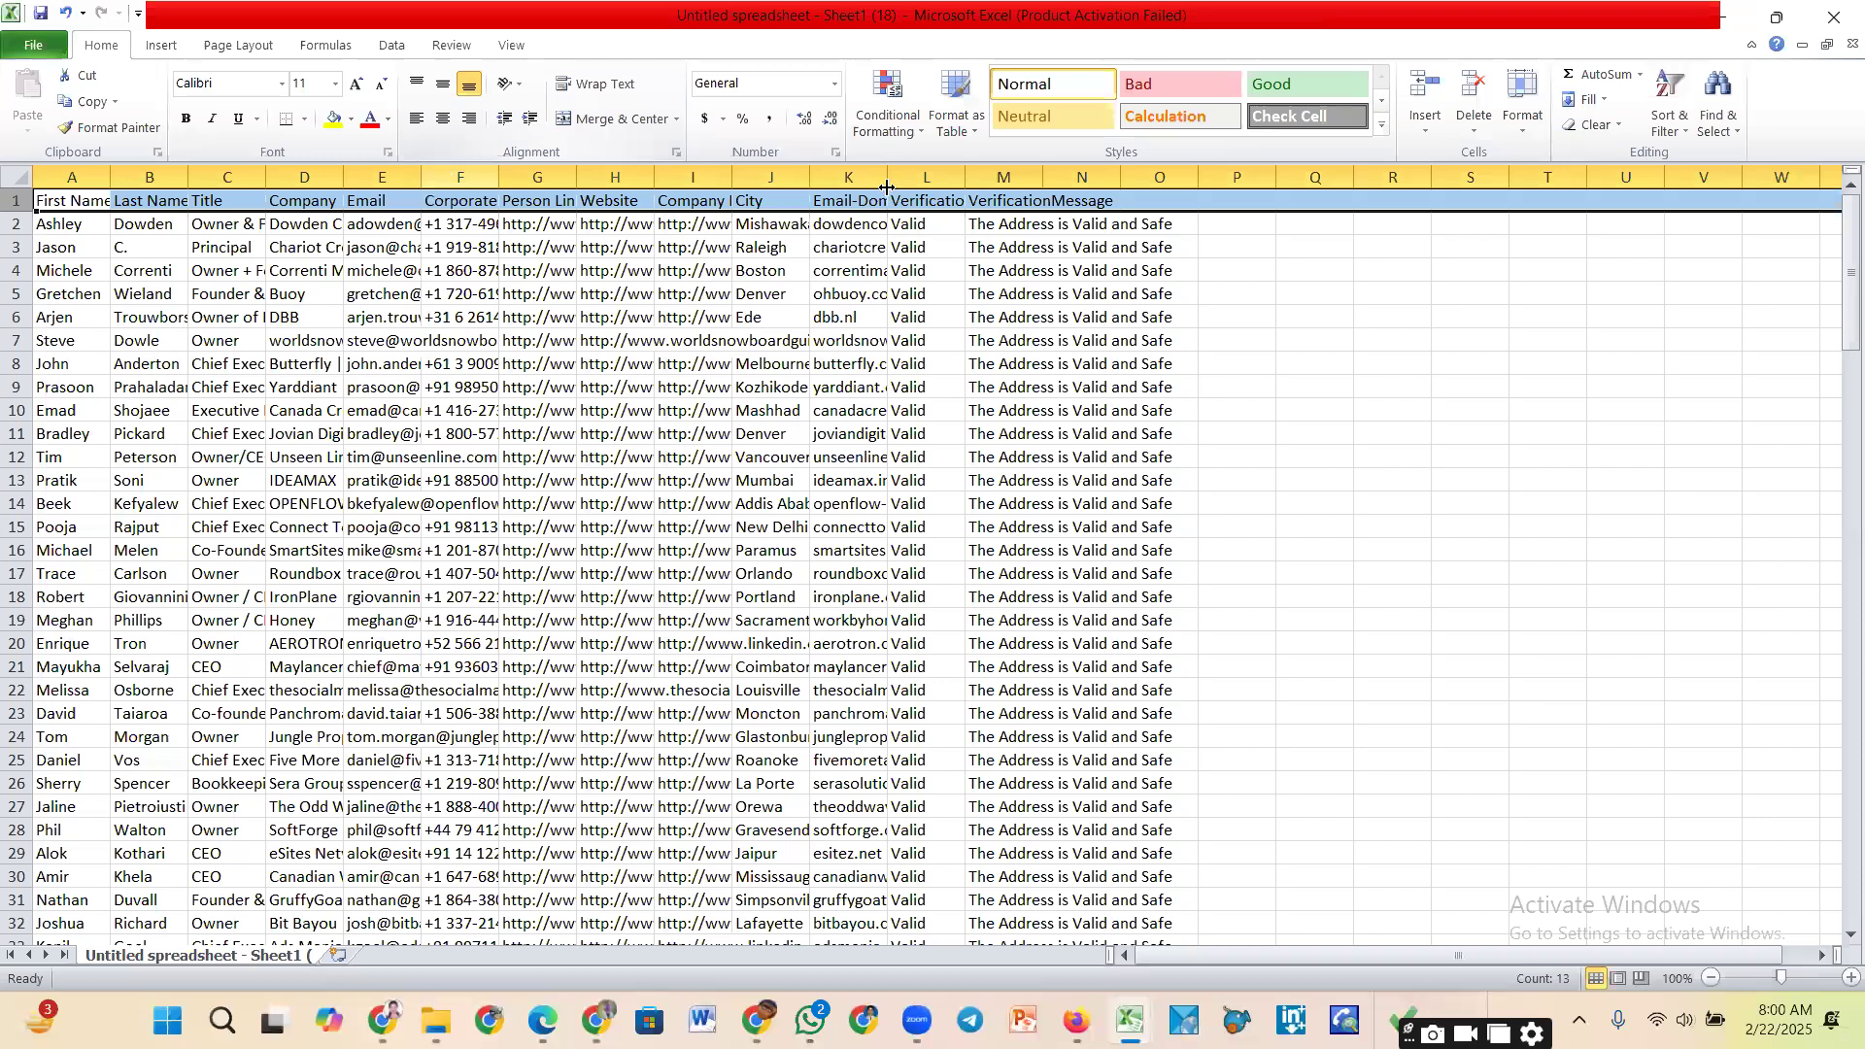
left_click(186, 117)
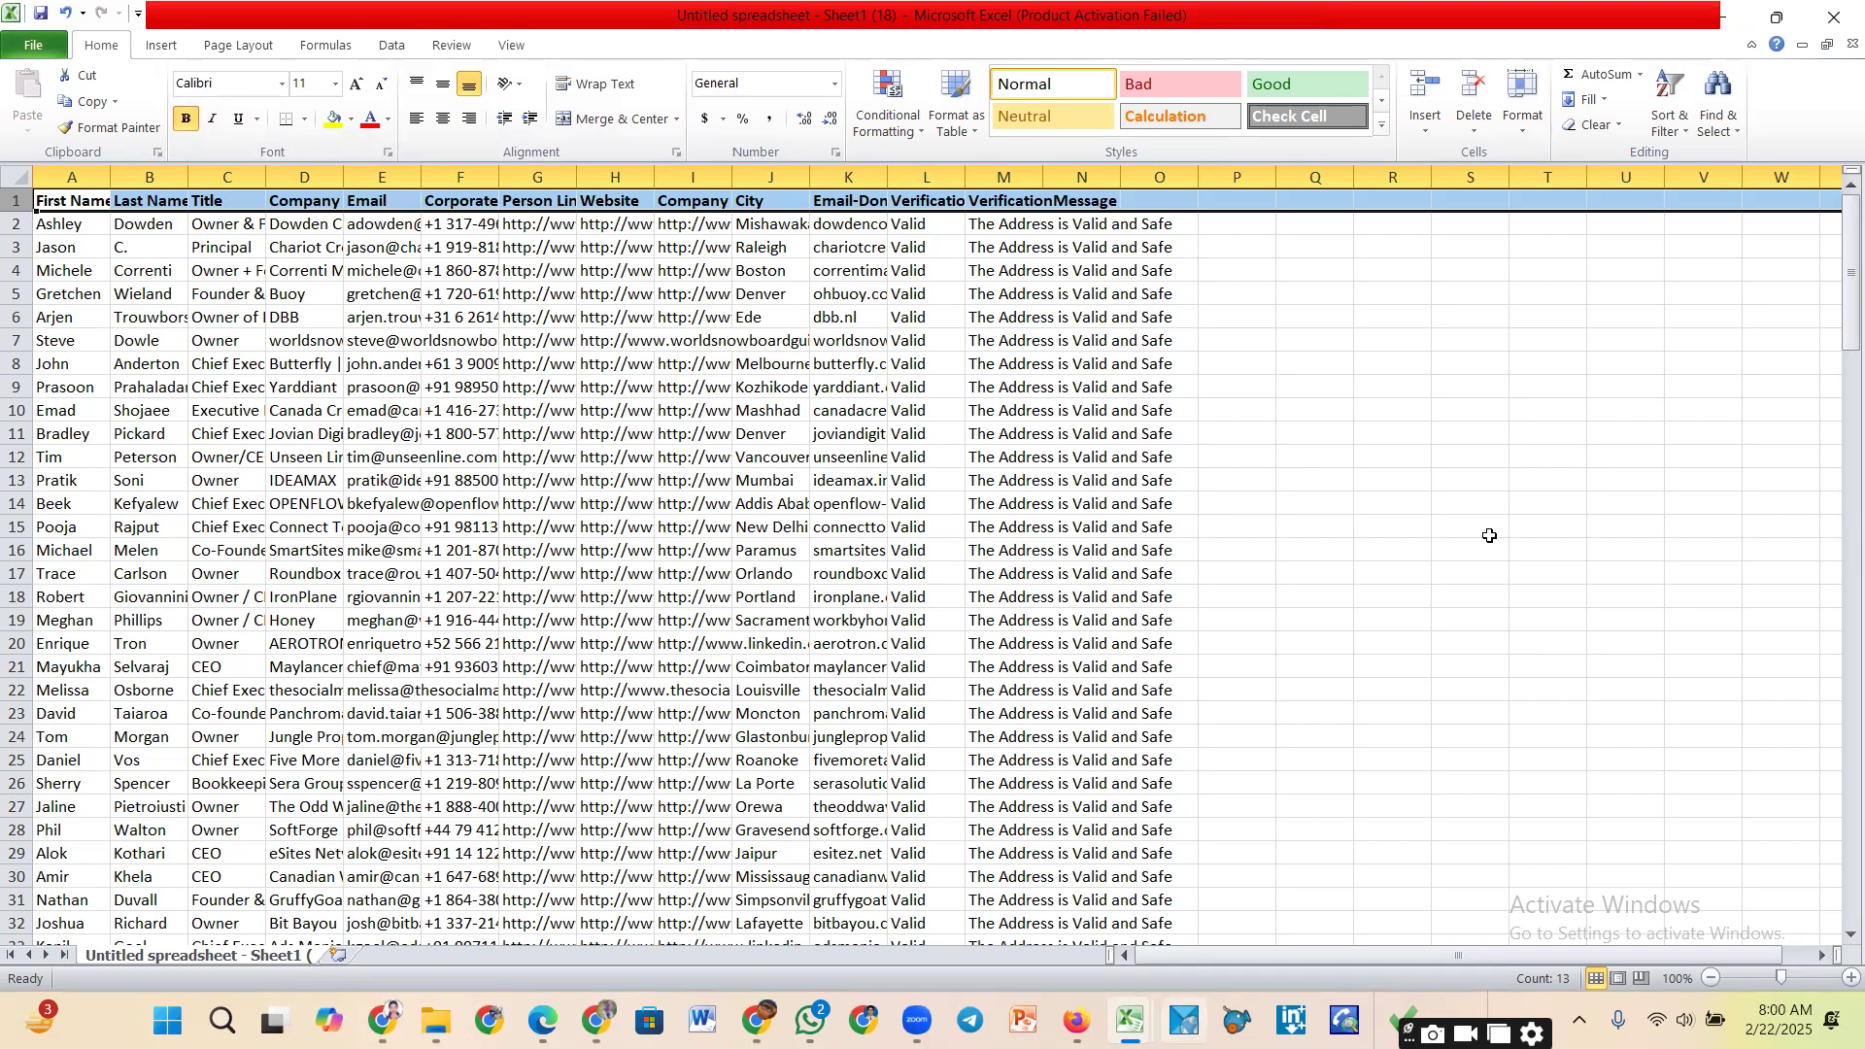
scroll(589, 412, "down", 2)
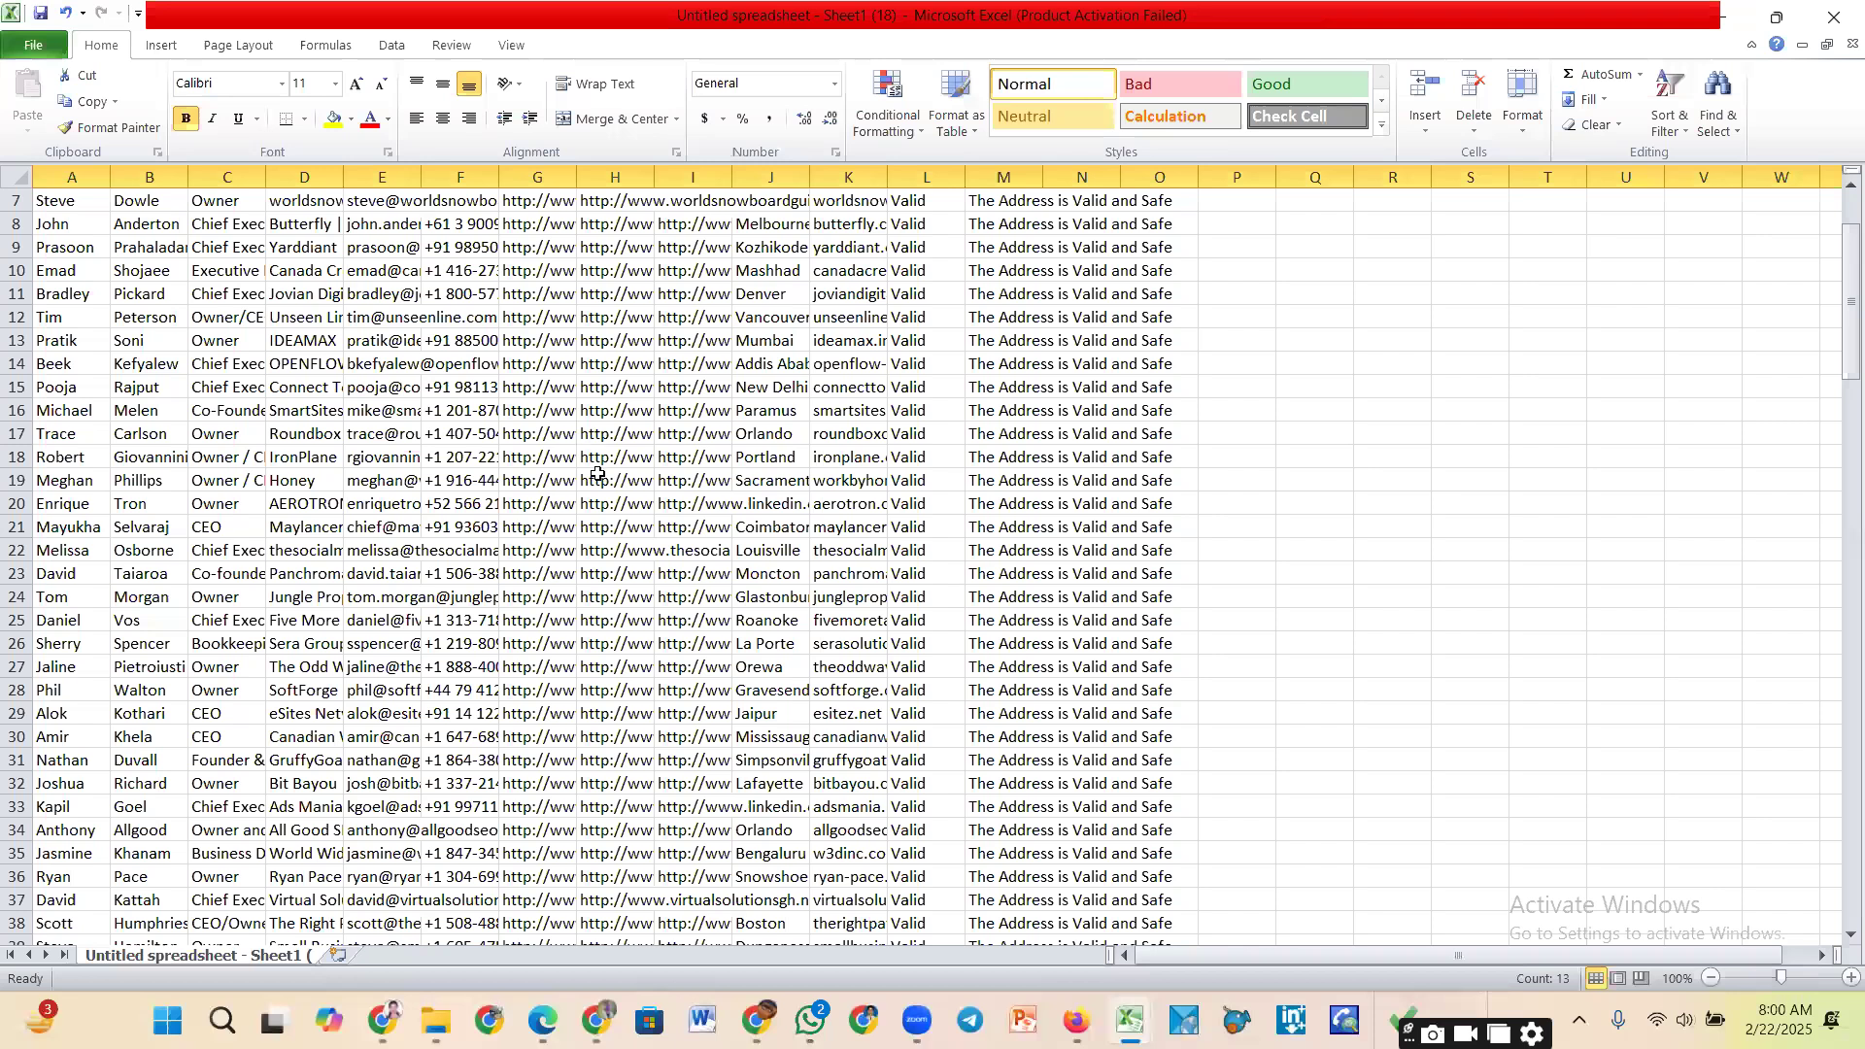
scroll(607, 472, "up", 2)
scroll(777, 598, "down", 3)
scroll(777, 597, "up", 3)
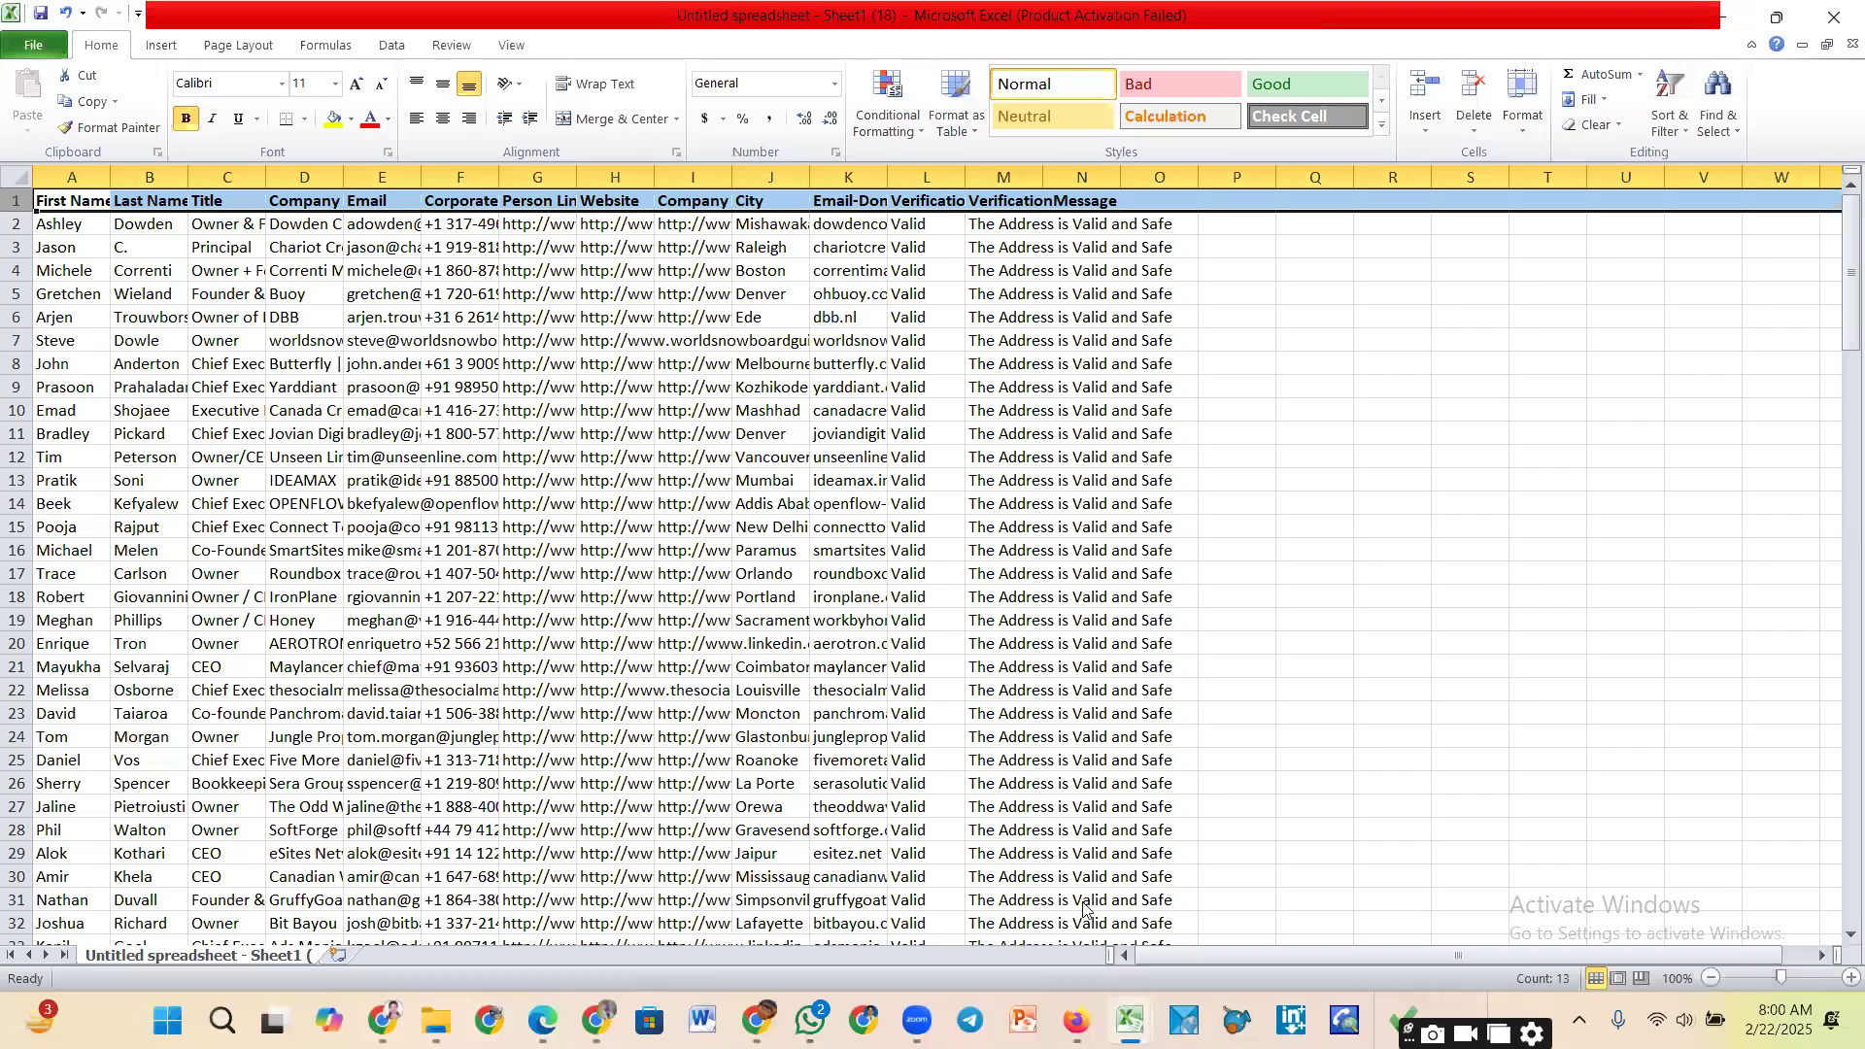
Step: Switch to the All_Emails_List1122 workbook and examine the verification messages of its mixed Valid and Invalid rows
key("alt+Tab")
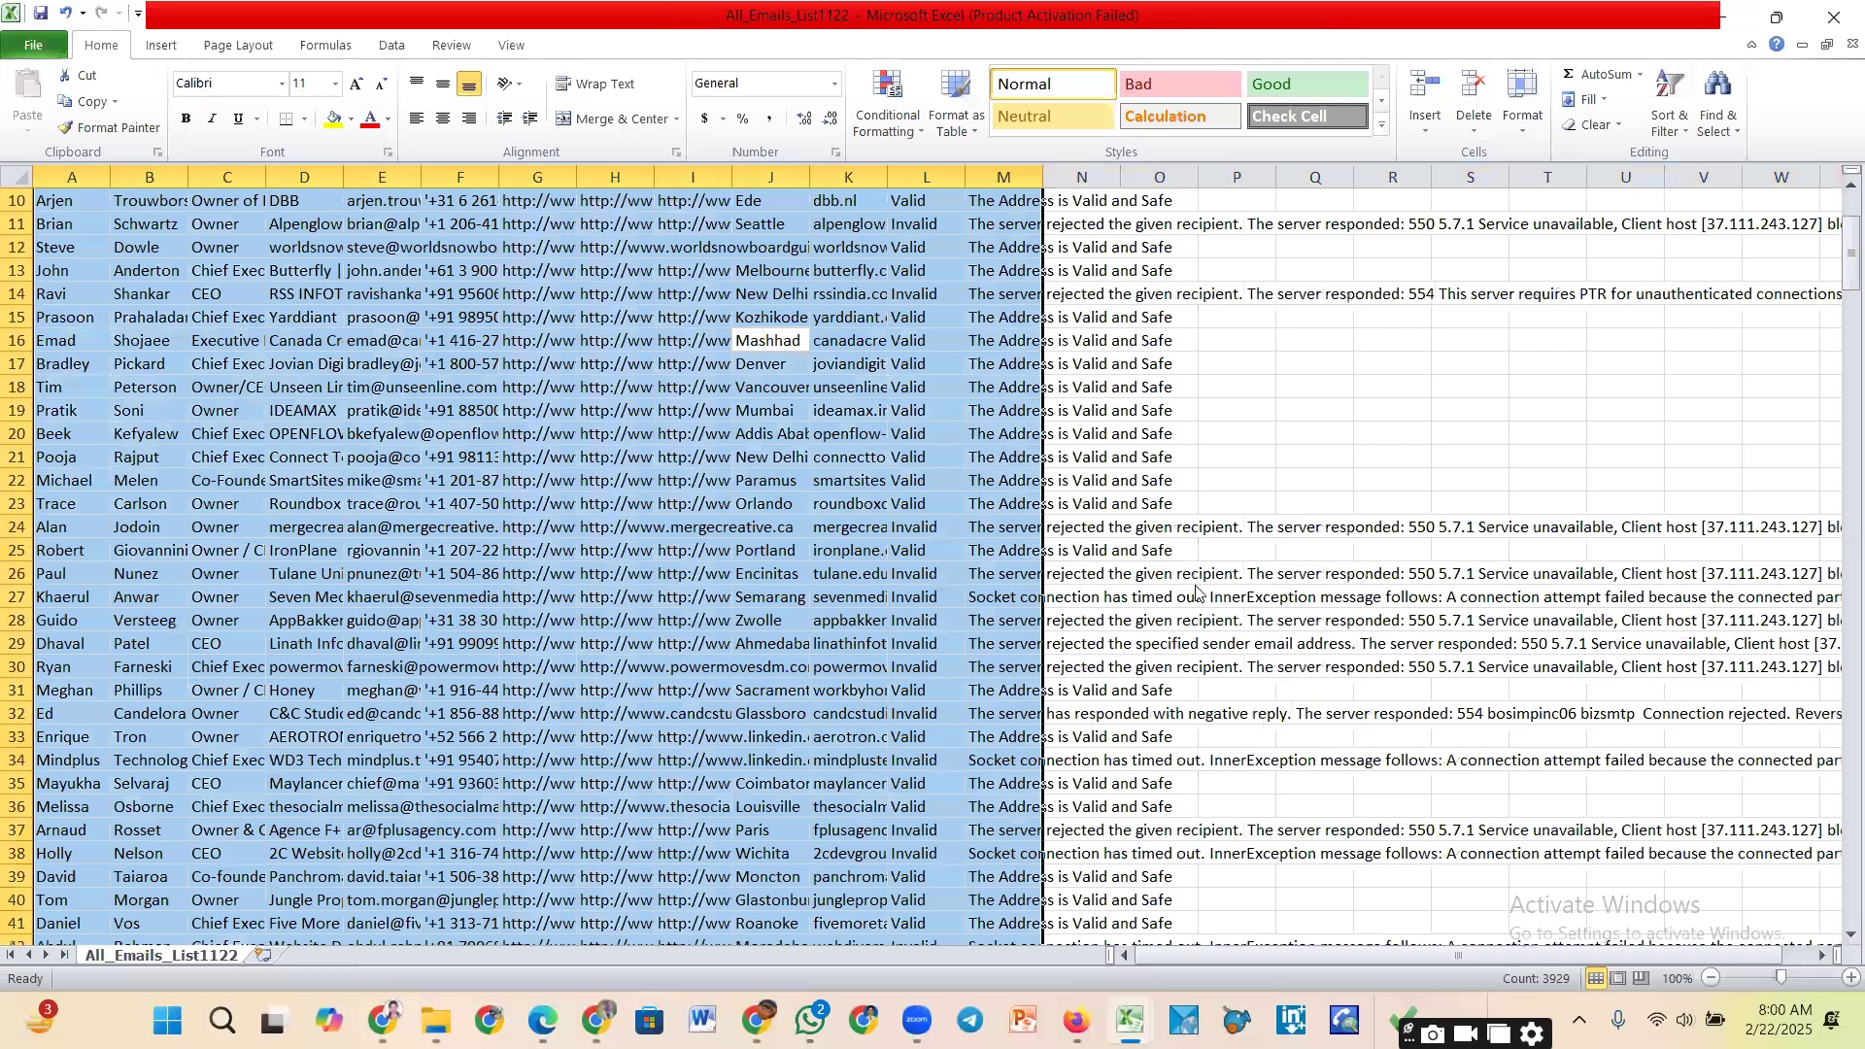
left_click(1066, 232)
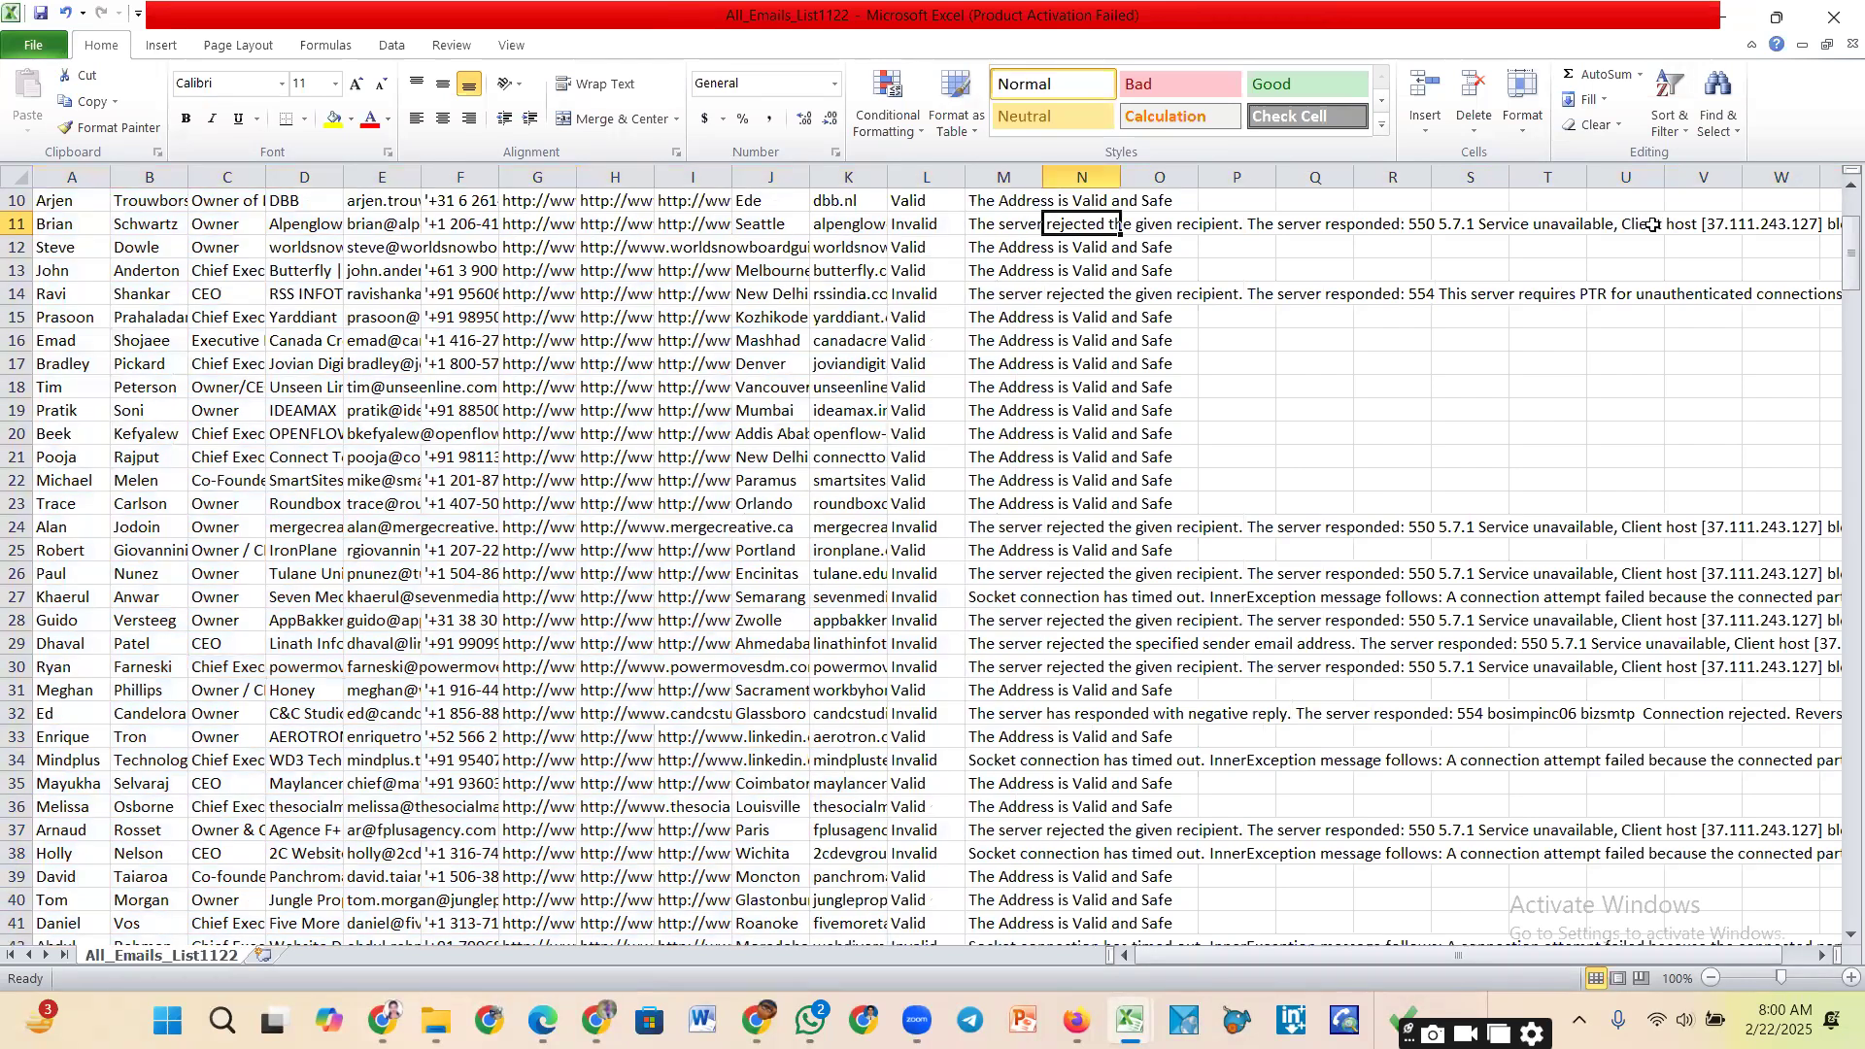
scroll(1088, 654, "down", 5)
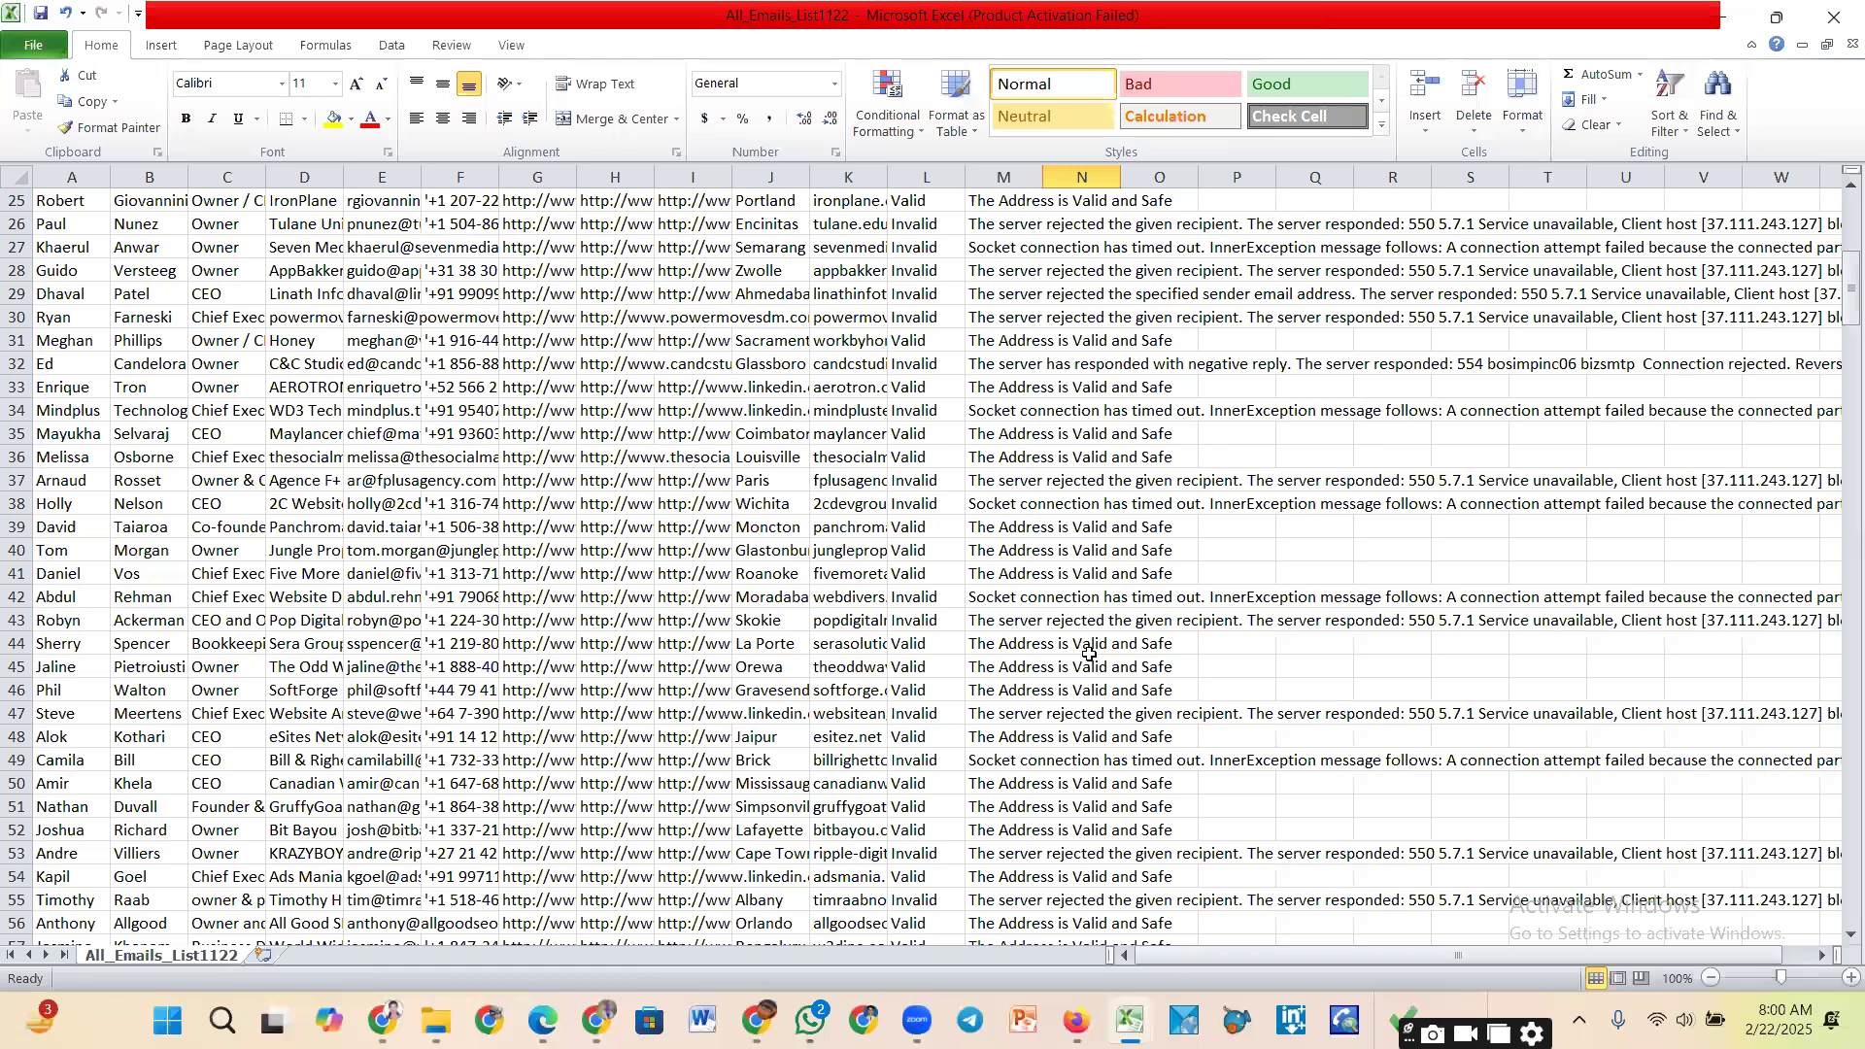
scroll(1089, 653, "up", 8)
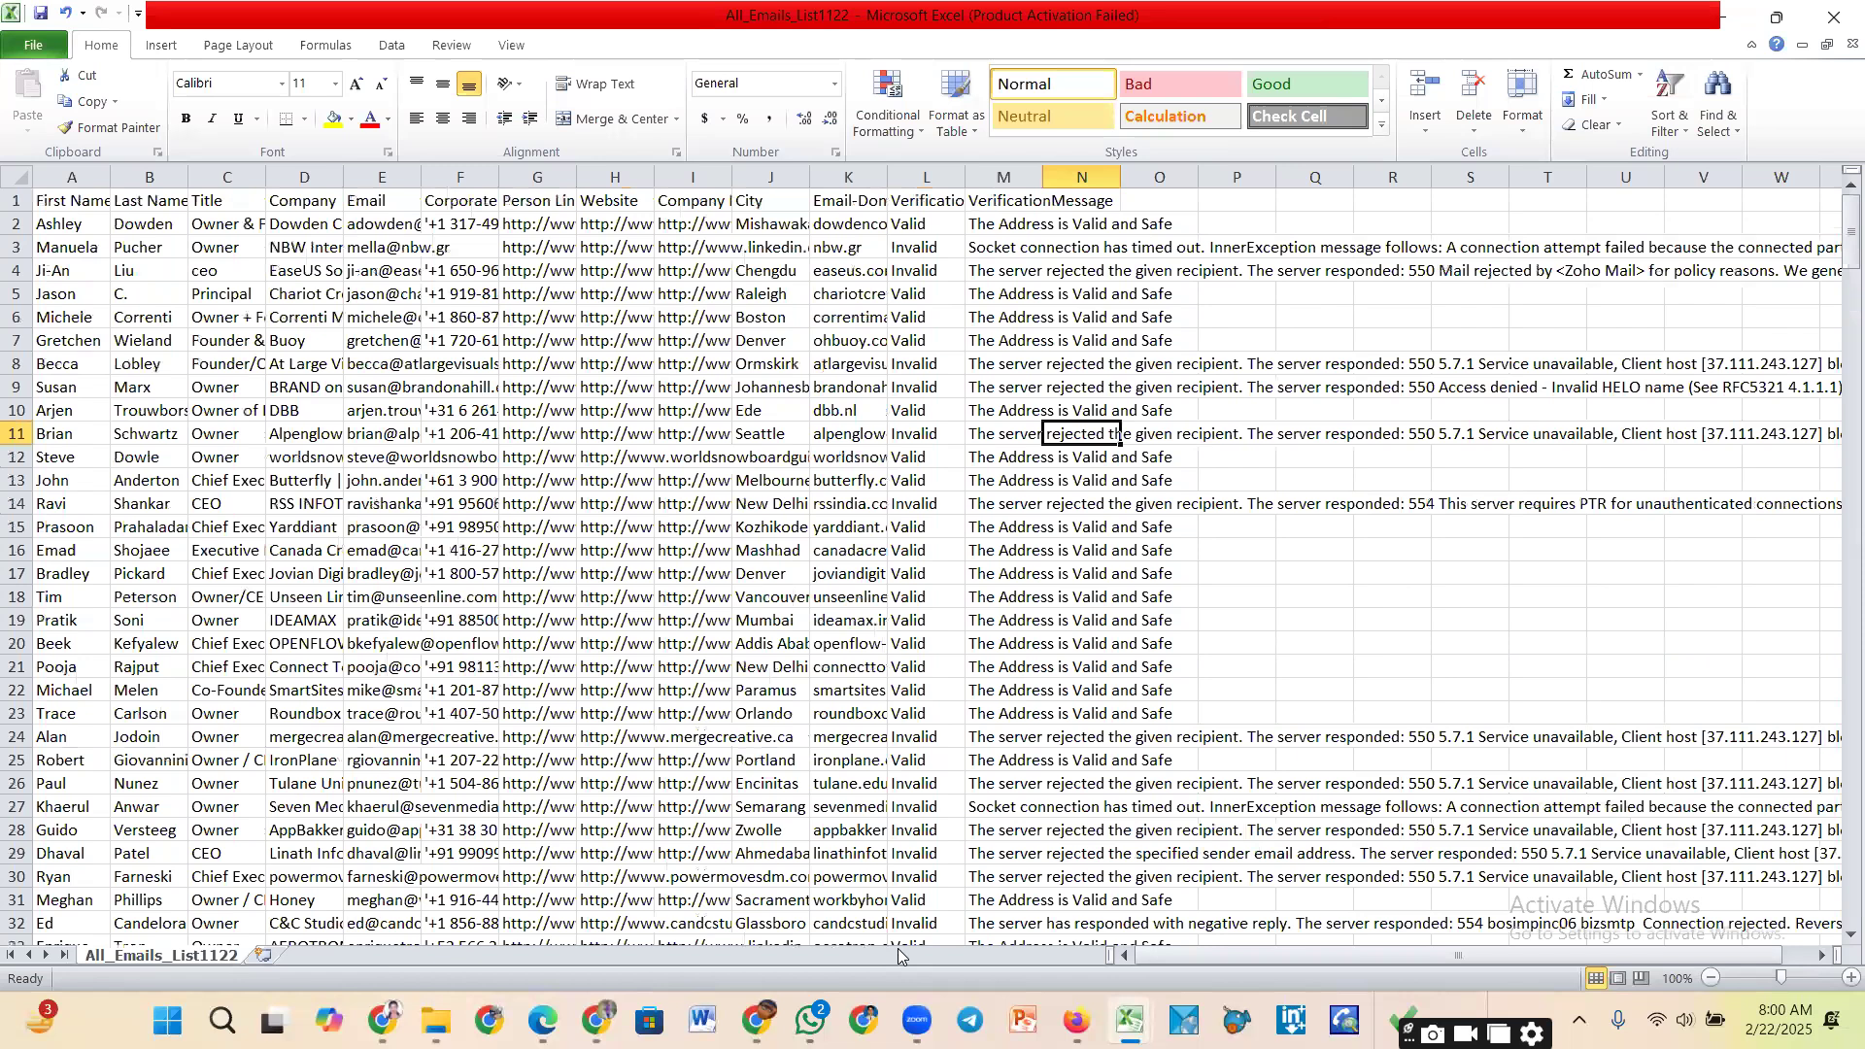
scroll(843, 852, "down", 2)
Step: Delete the Invalid row 24 from the workbook, followed by the block of Invalid rows 25 to 29
left_click(931, 600)
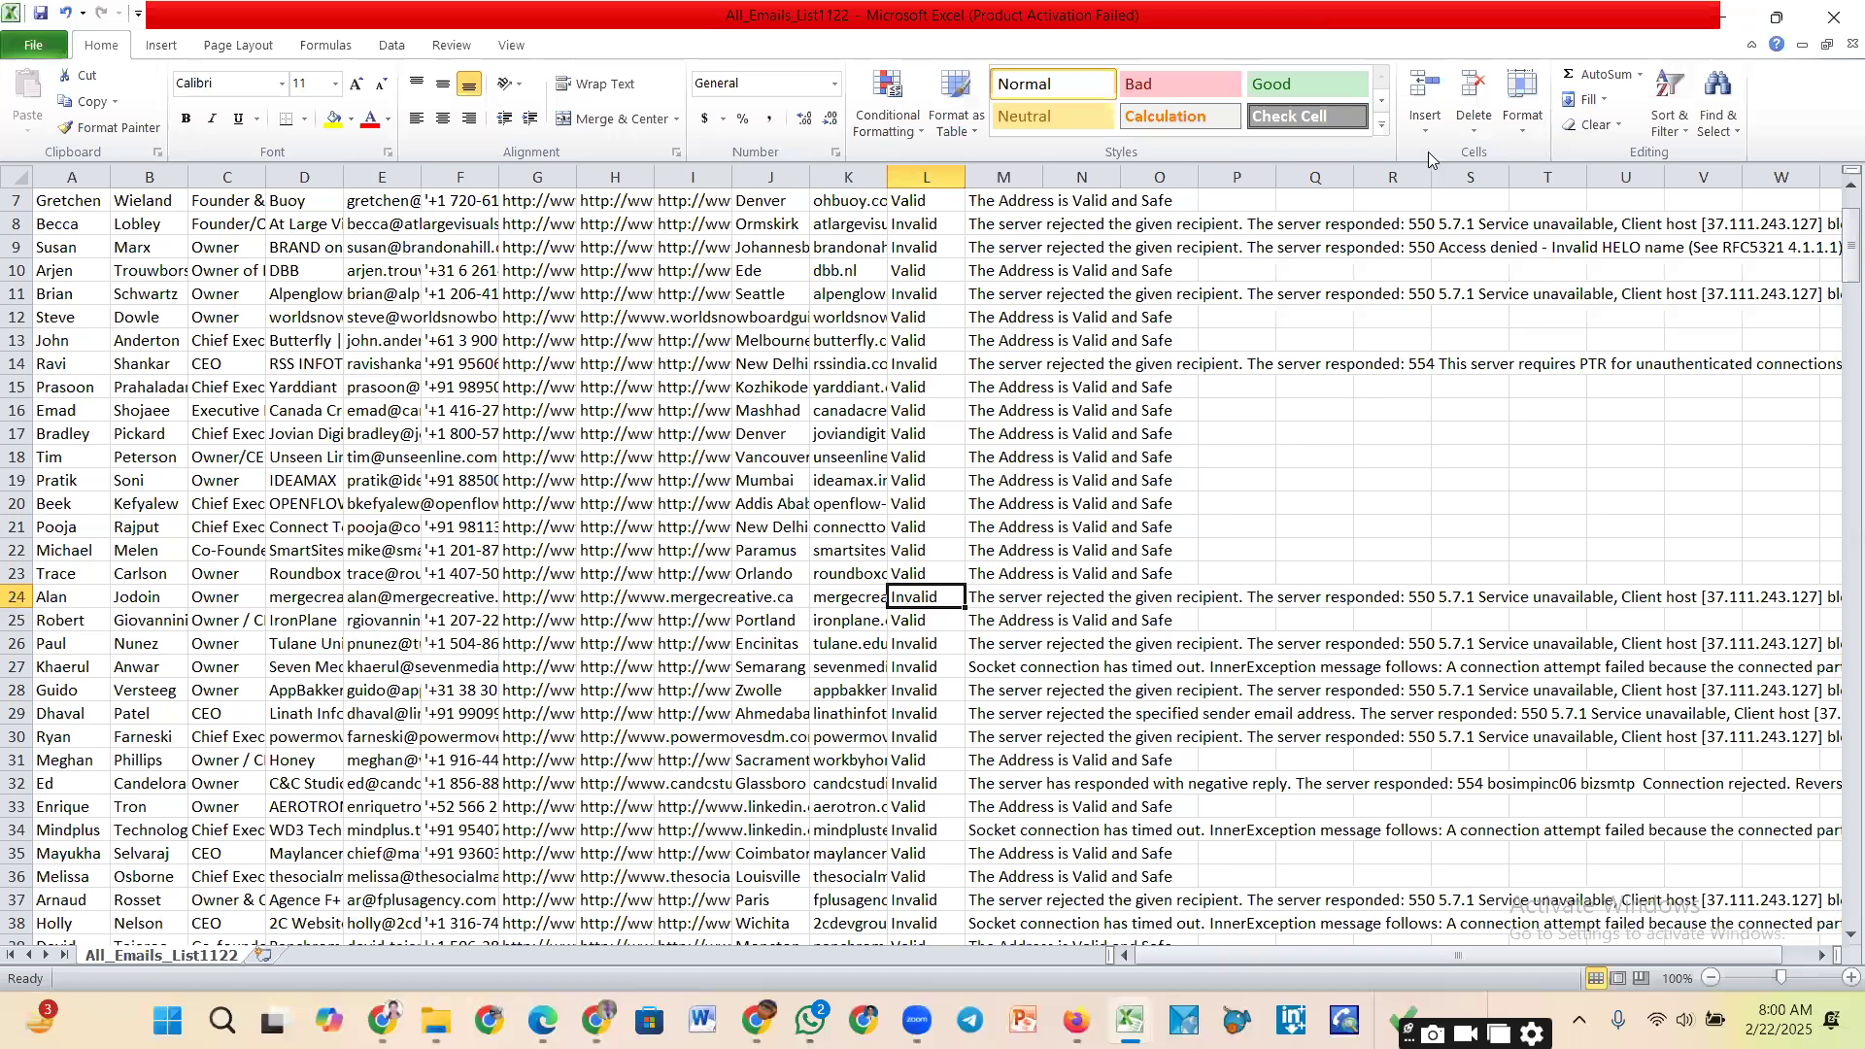
left_click(1472, 95)
left_click(942, 621)
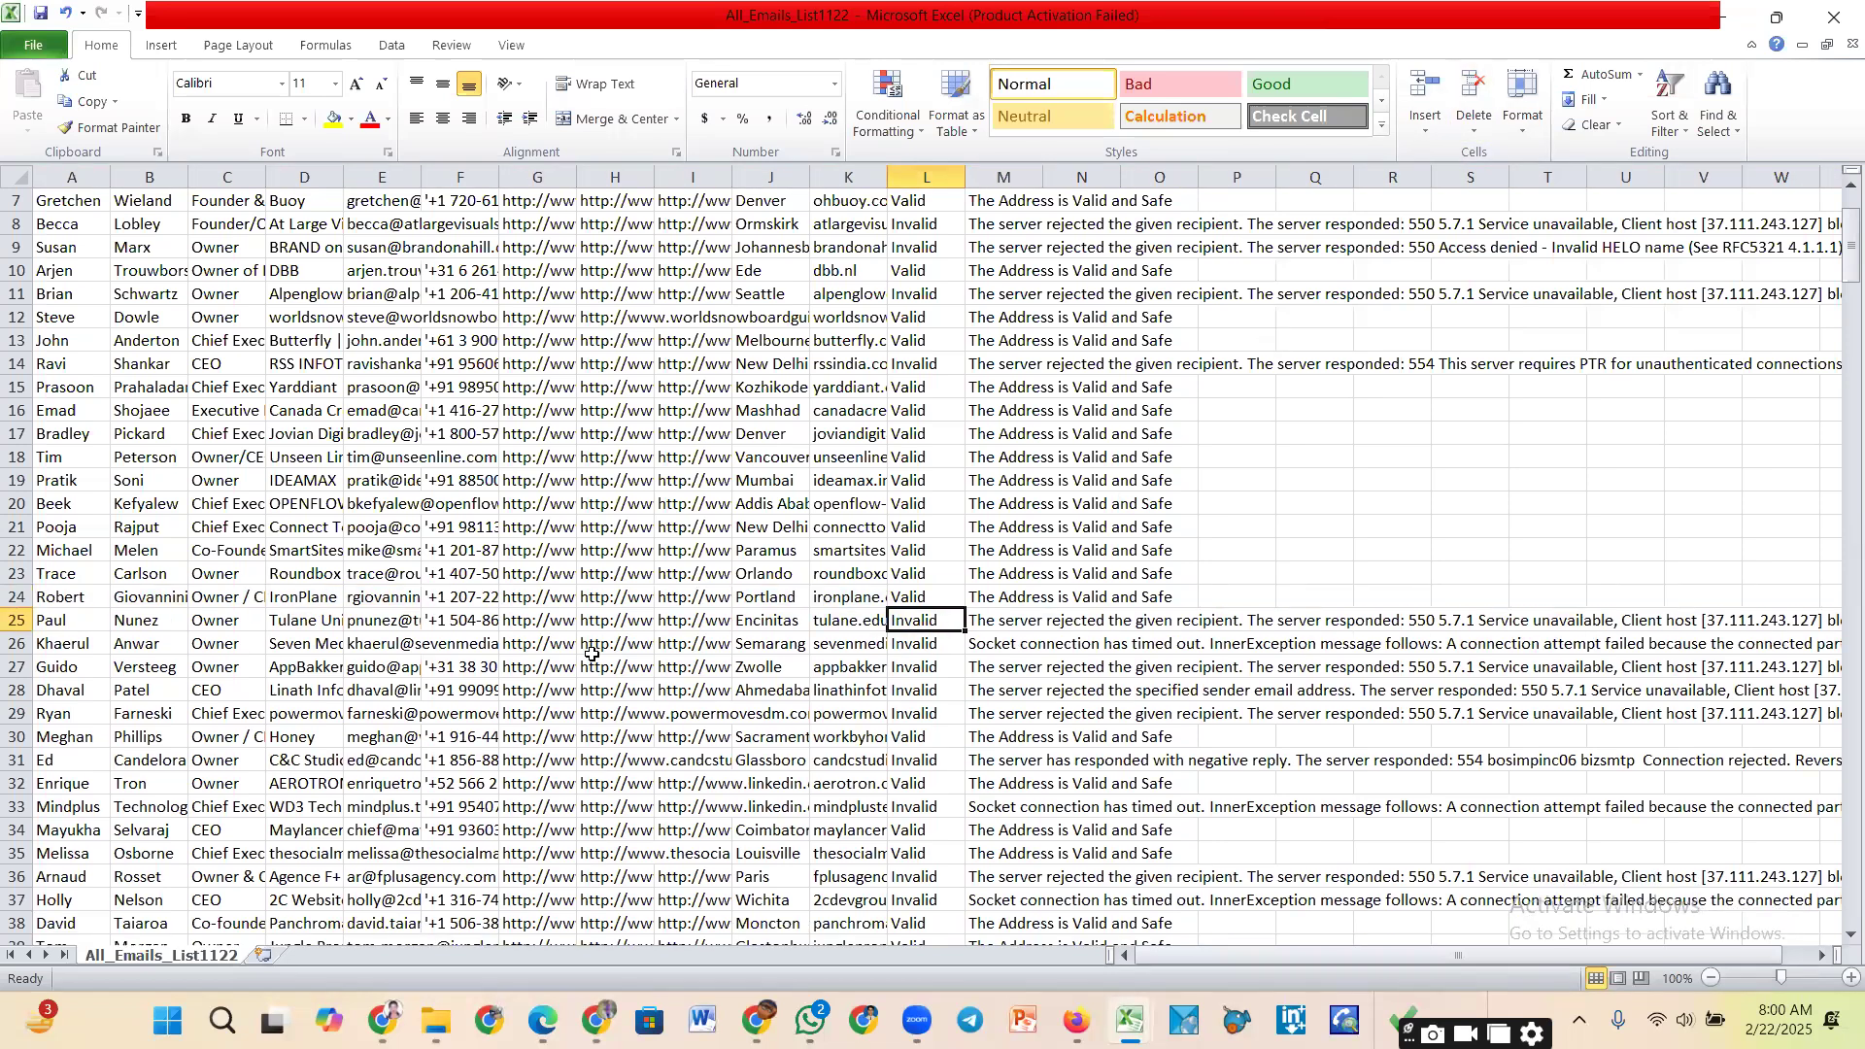
left_click_drag(16, 620, 16, 713)
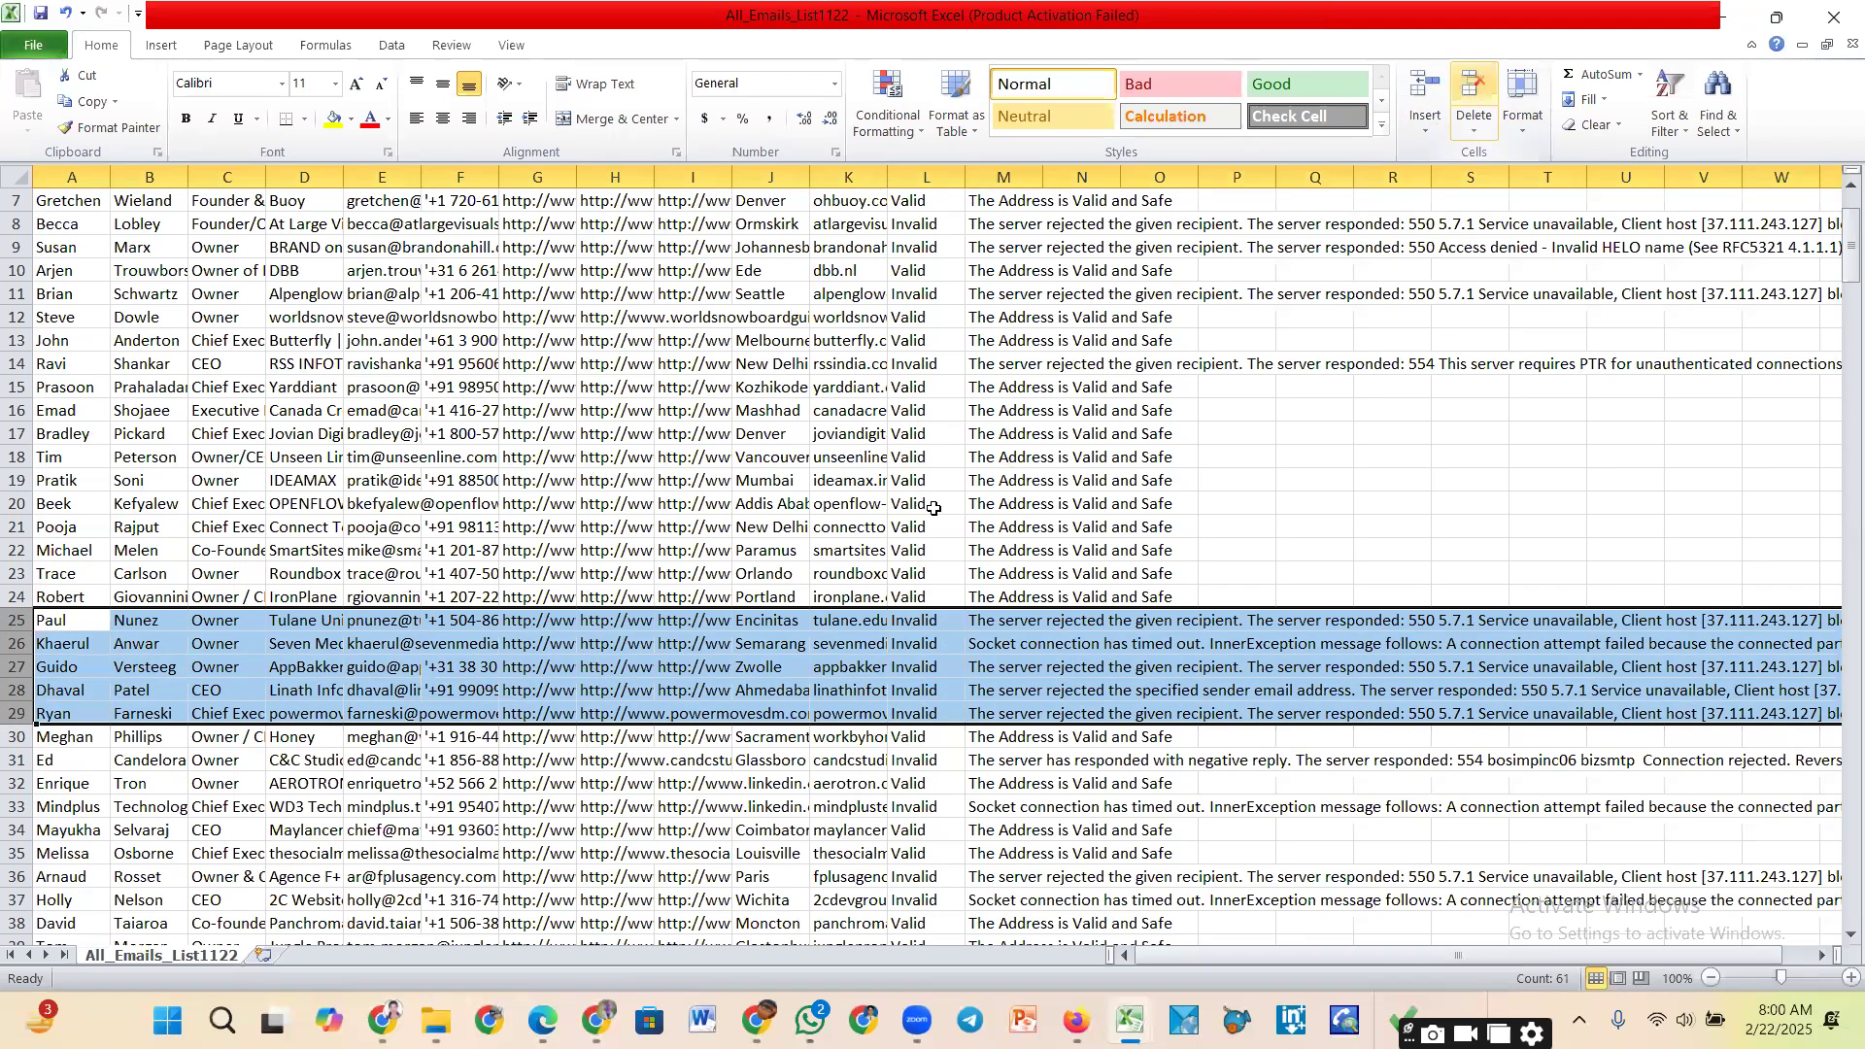
Step: Look through the workbook's rows to the end of the list and minimize the workbook and browser windows to return to the Work folder
scroll(913, 563, "down", 20)
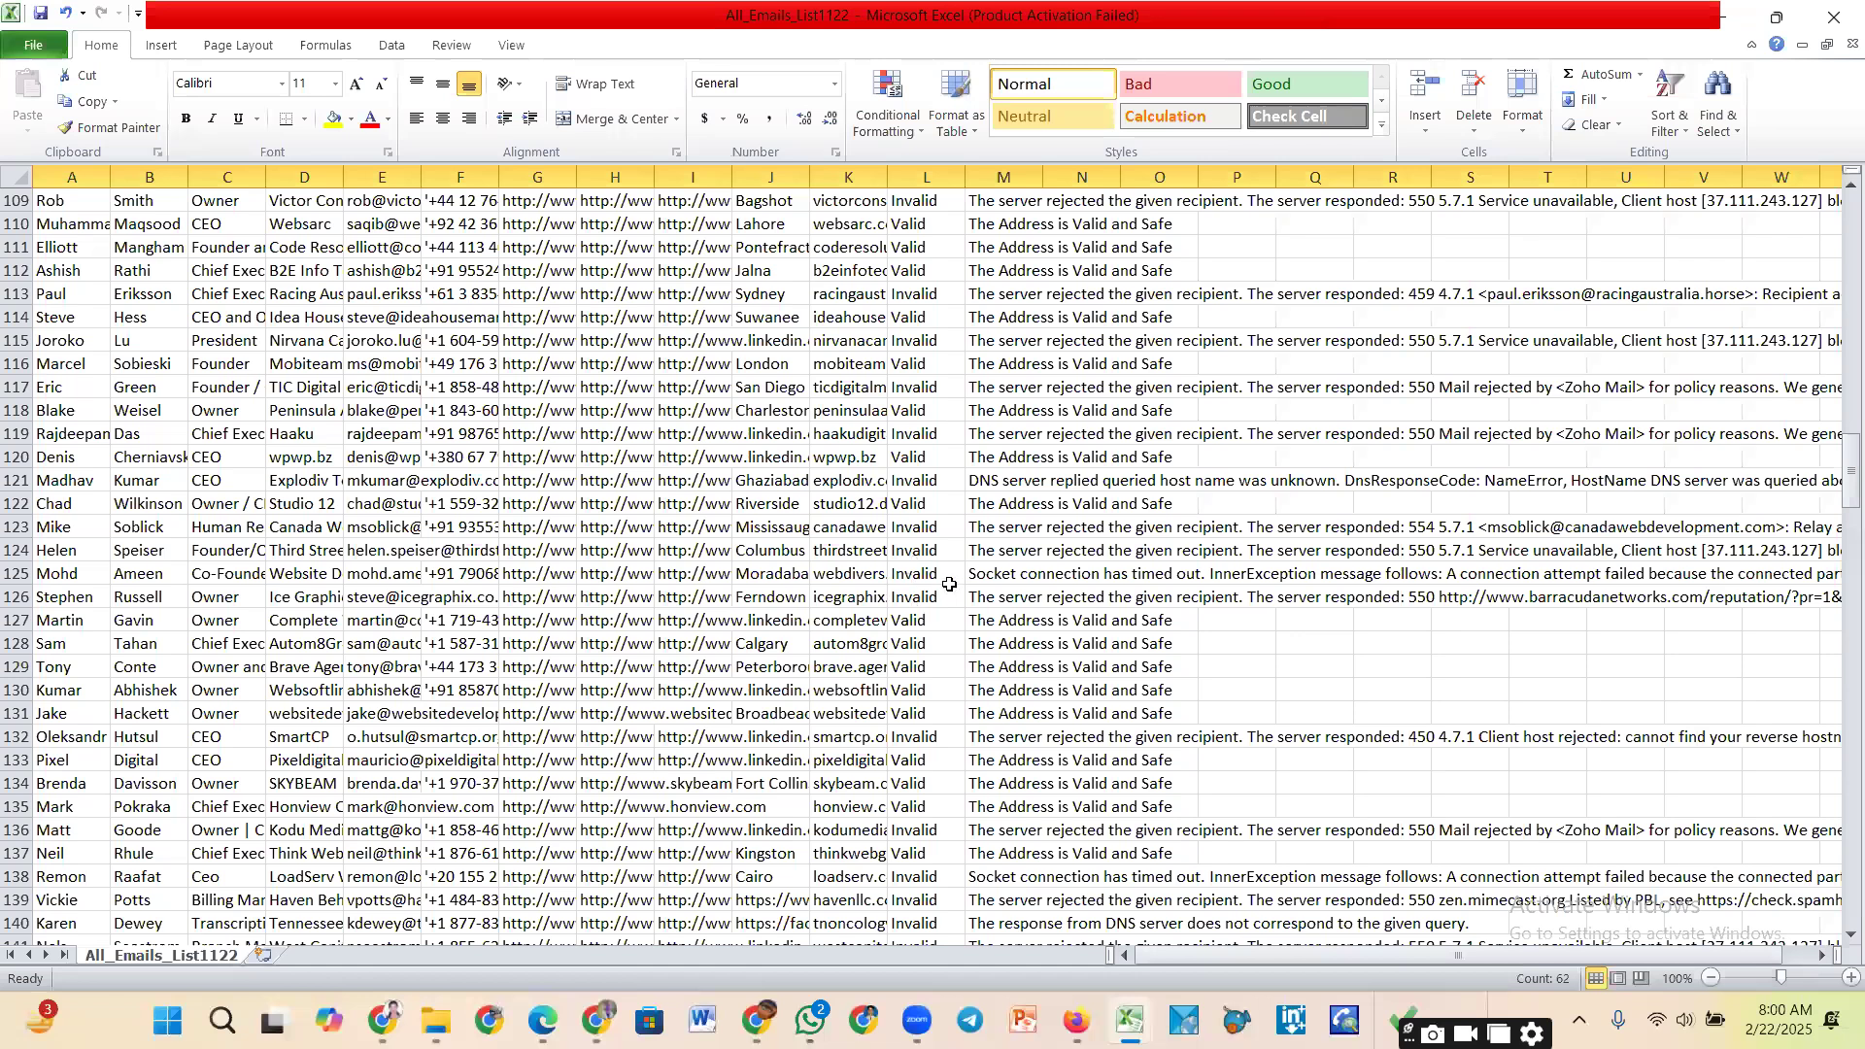
scroll(941, 584, "down", 20)
scroll(923, 586, "down", 7)
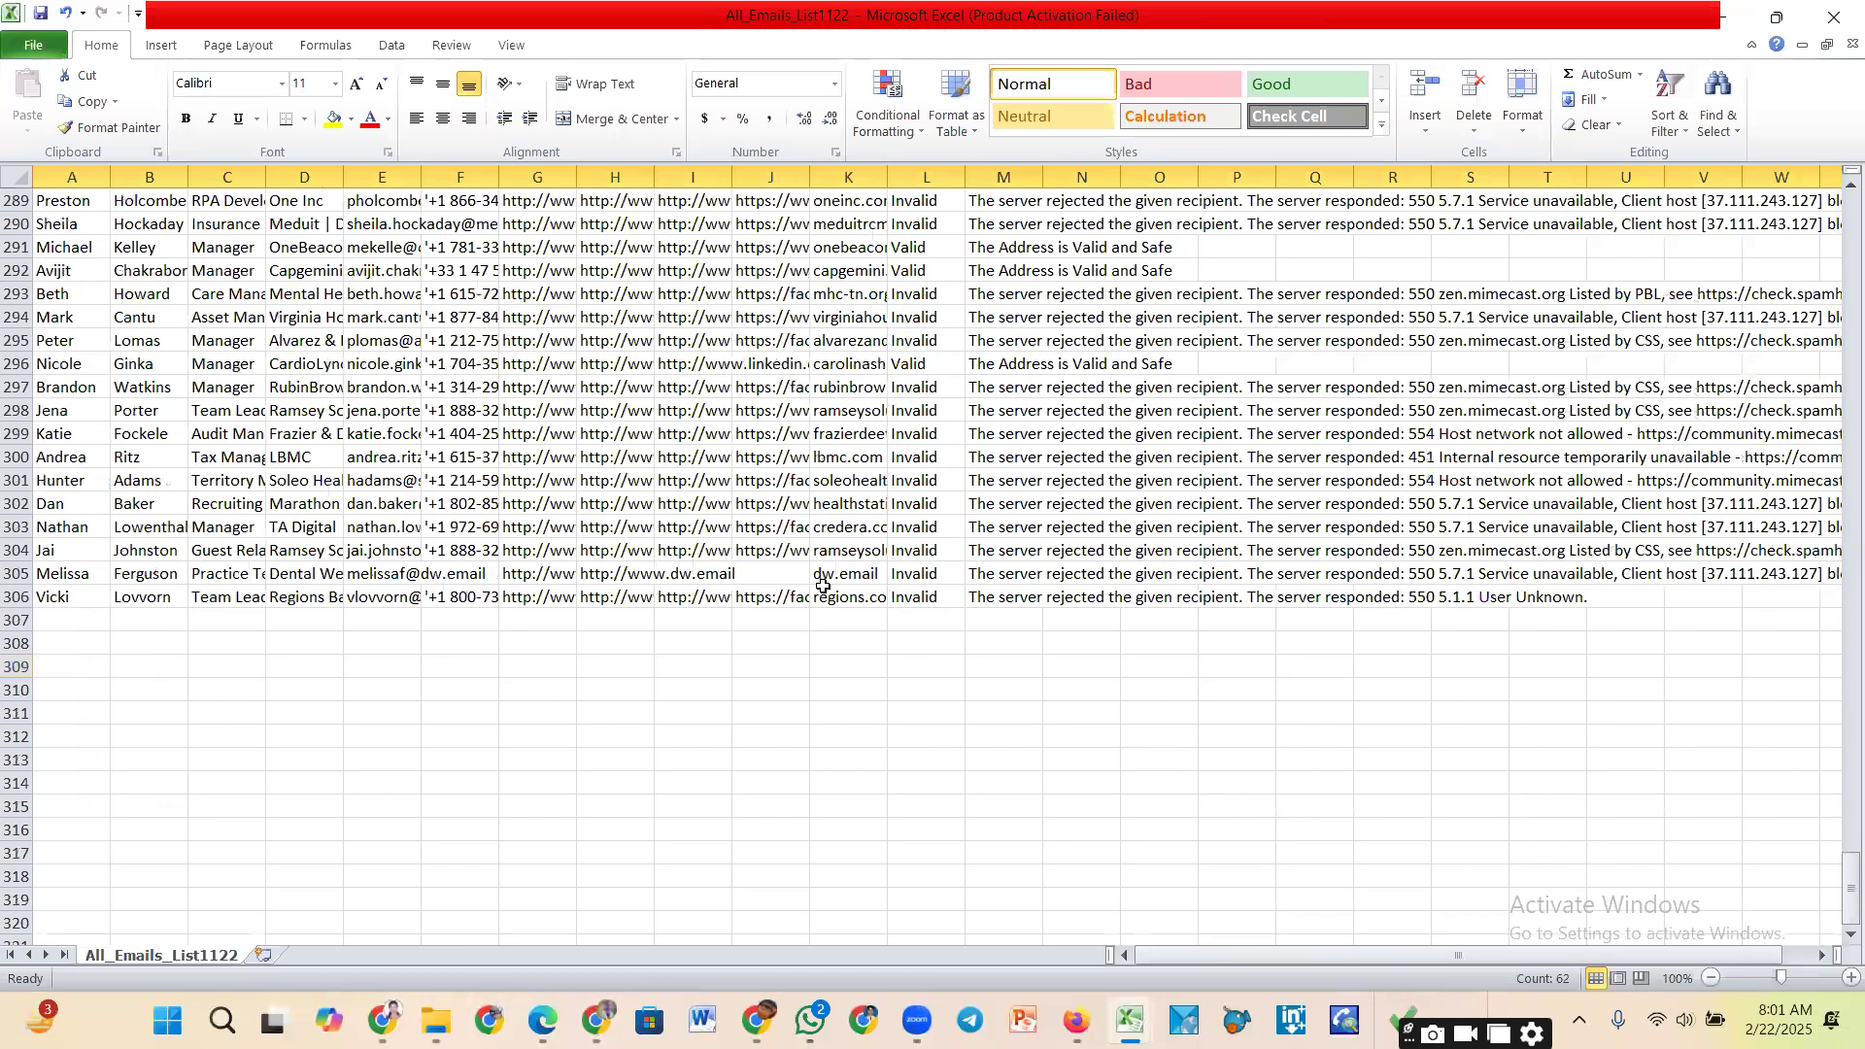
scroll(836, 581, "up", 7)
scroll(836, 581, "down", 8)
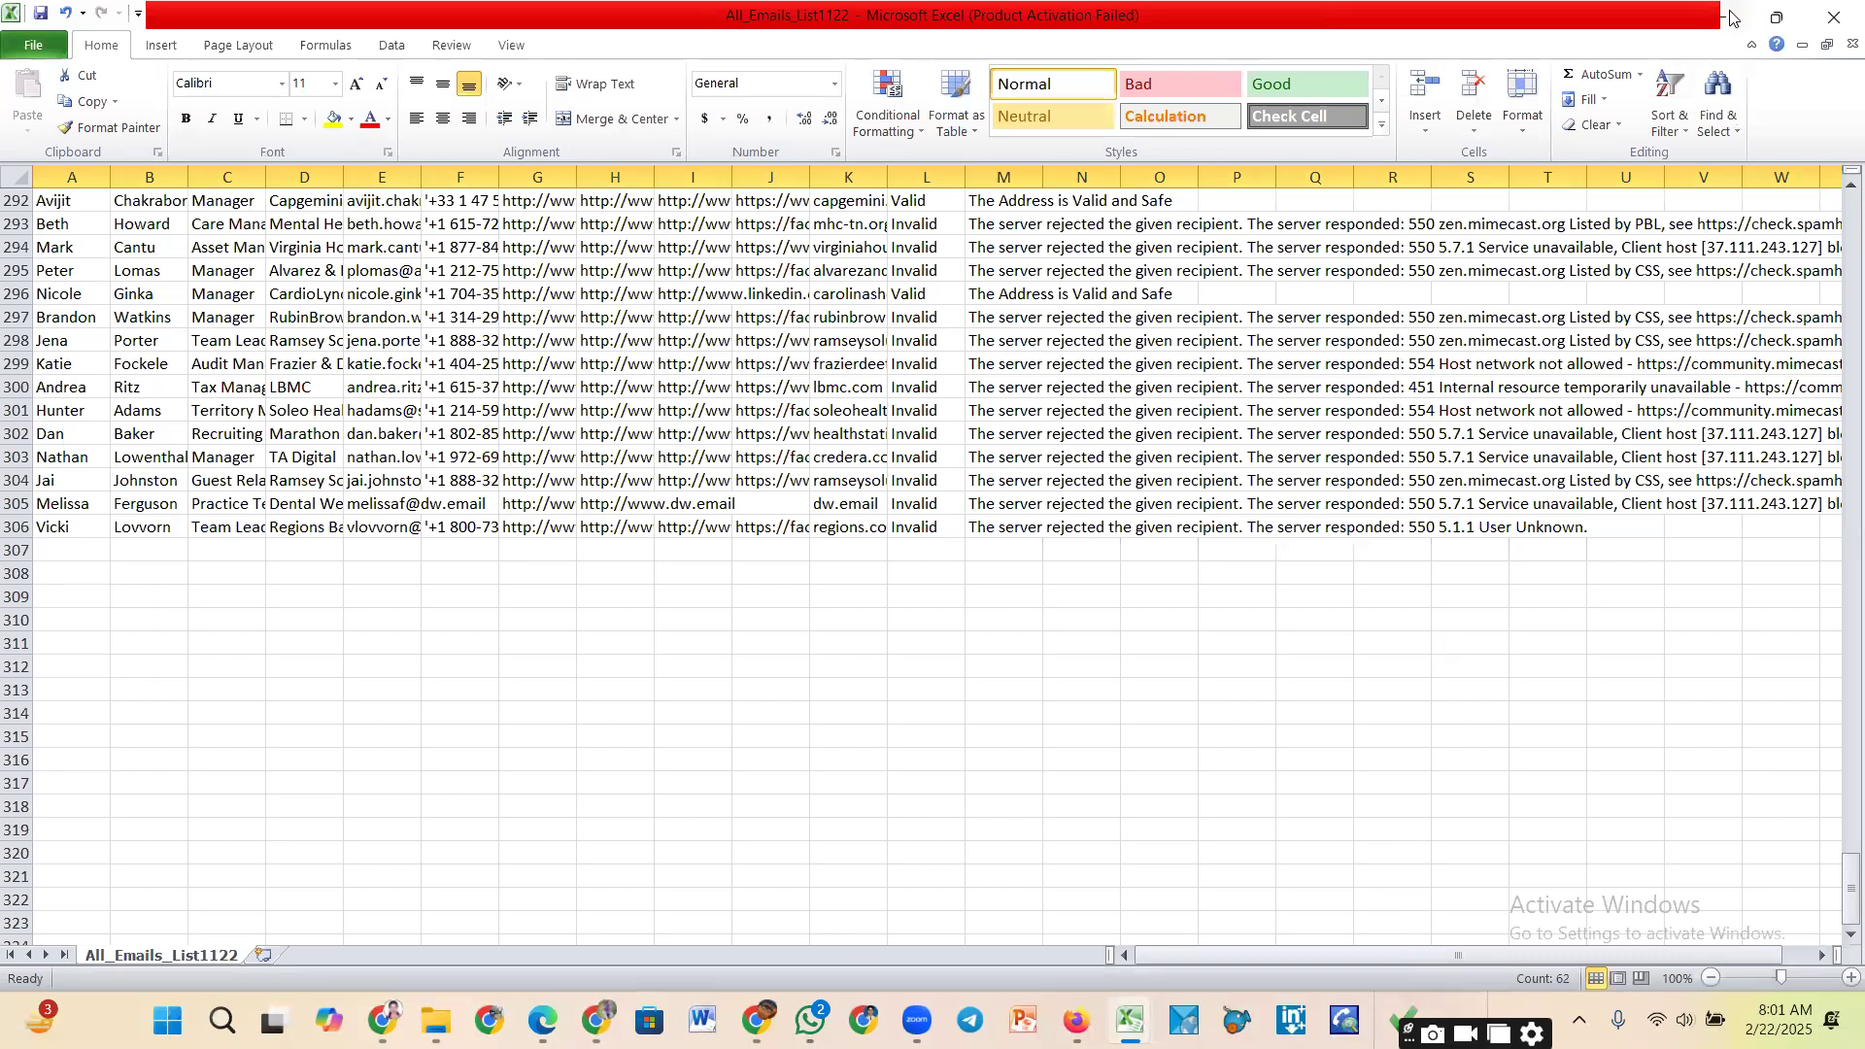
key("alt+Tab")
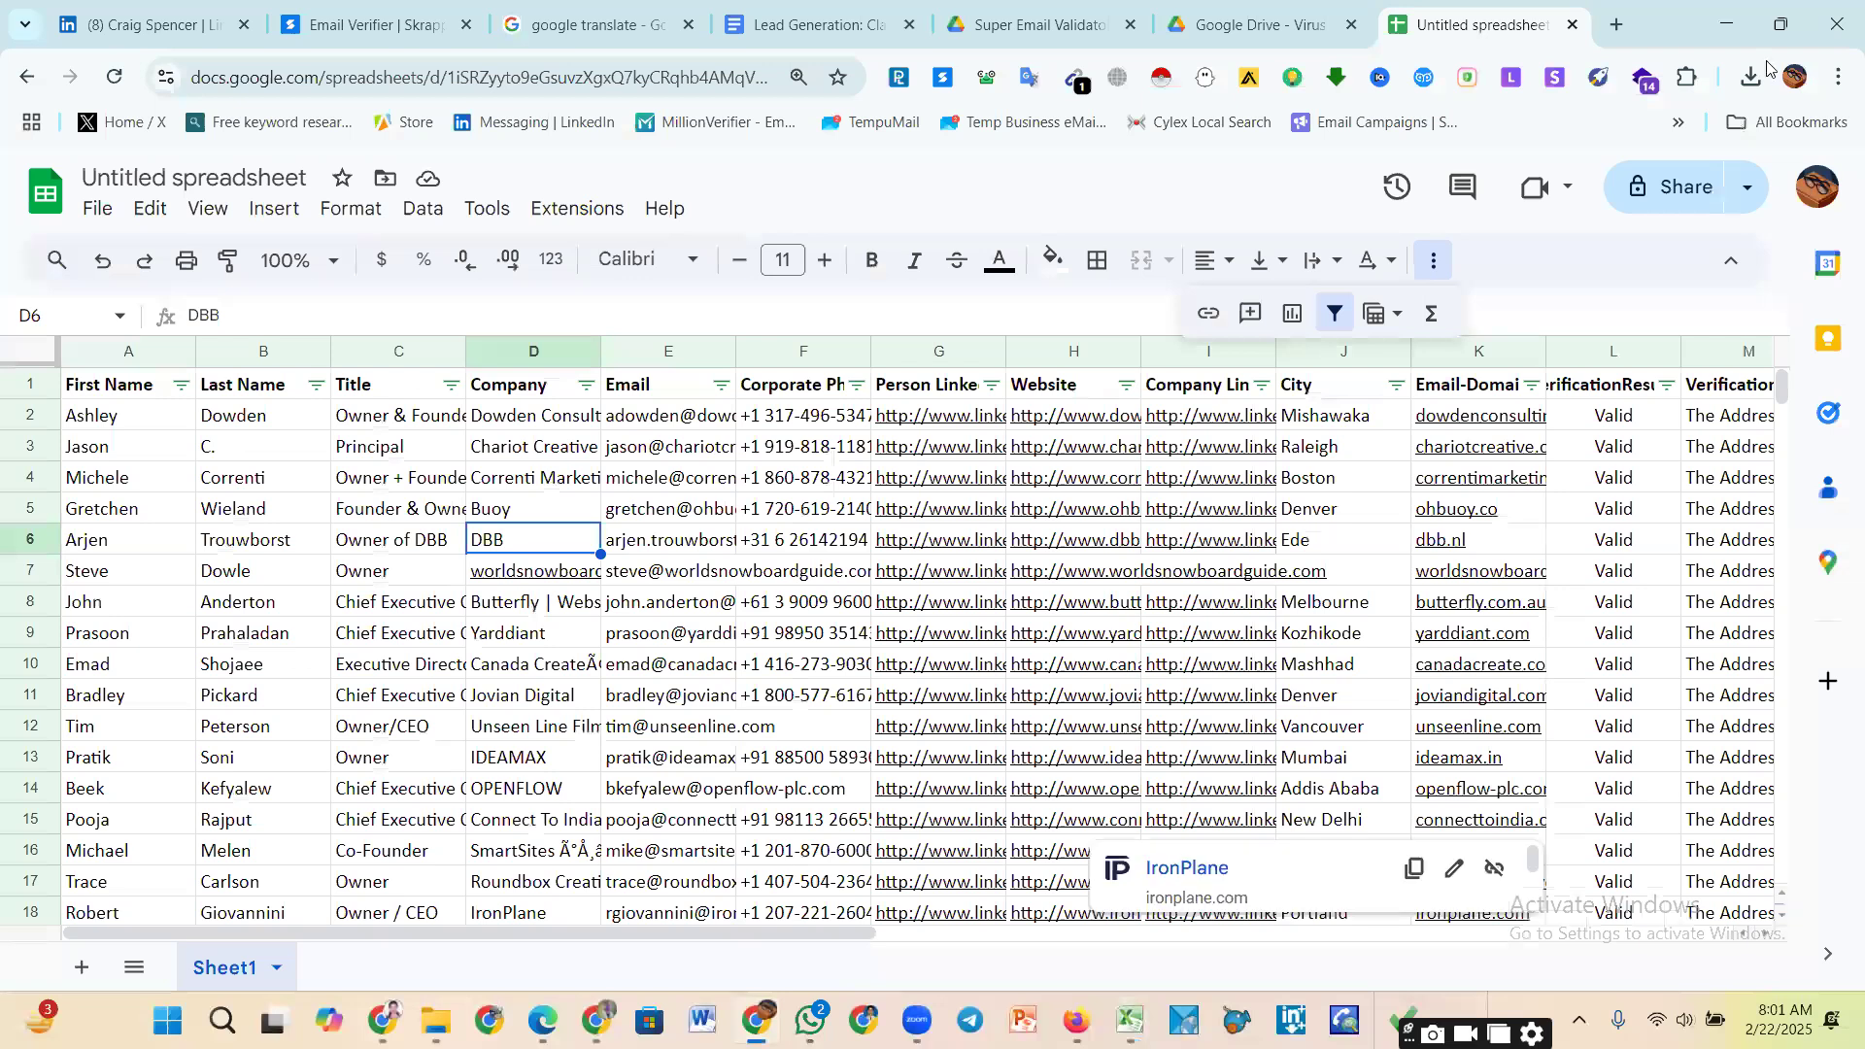
left_click(1731, 36)
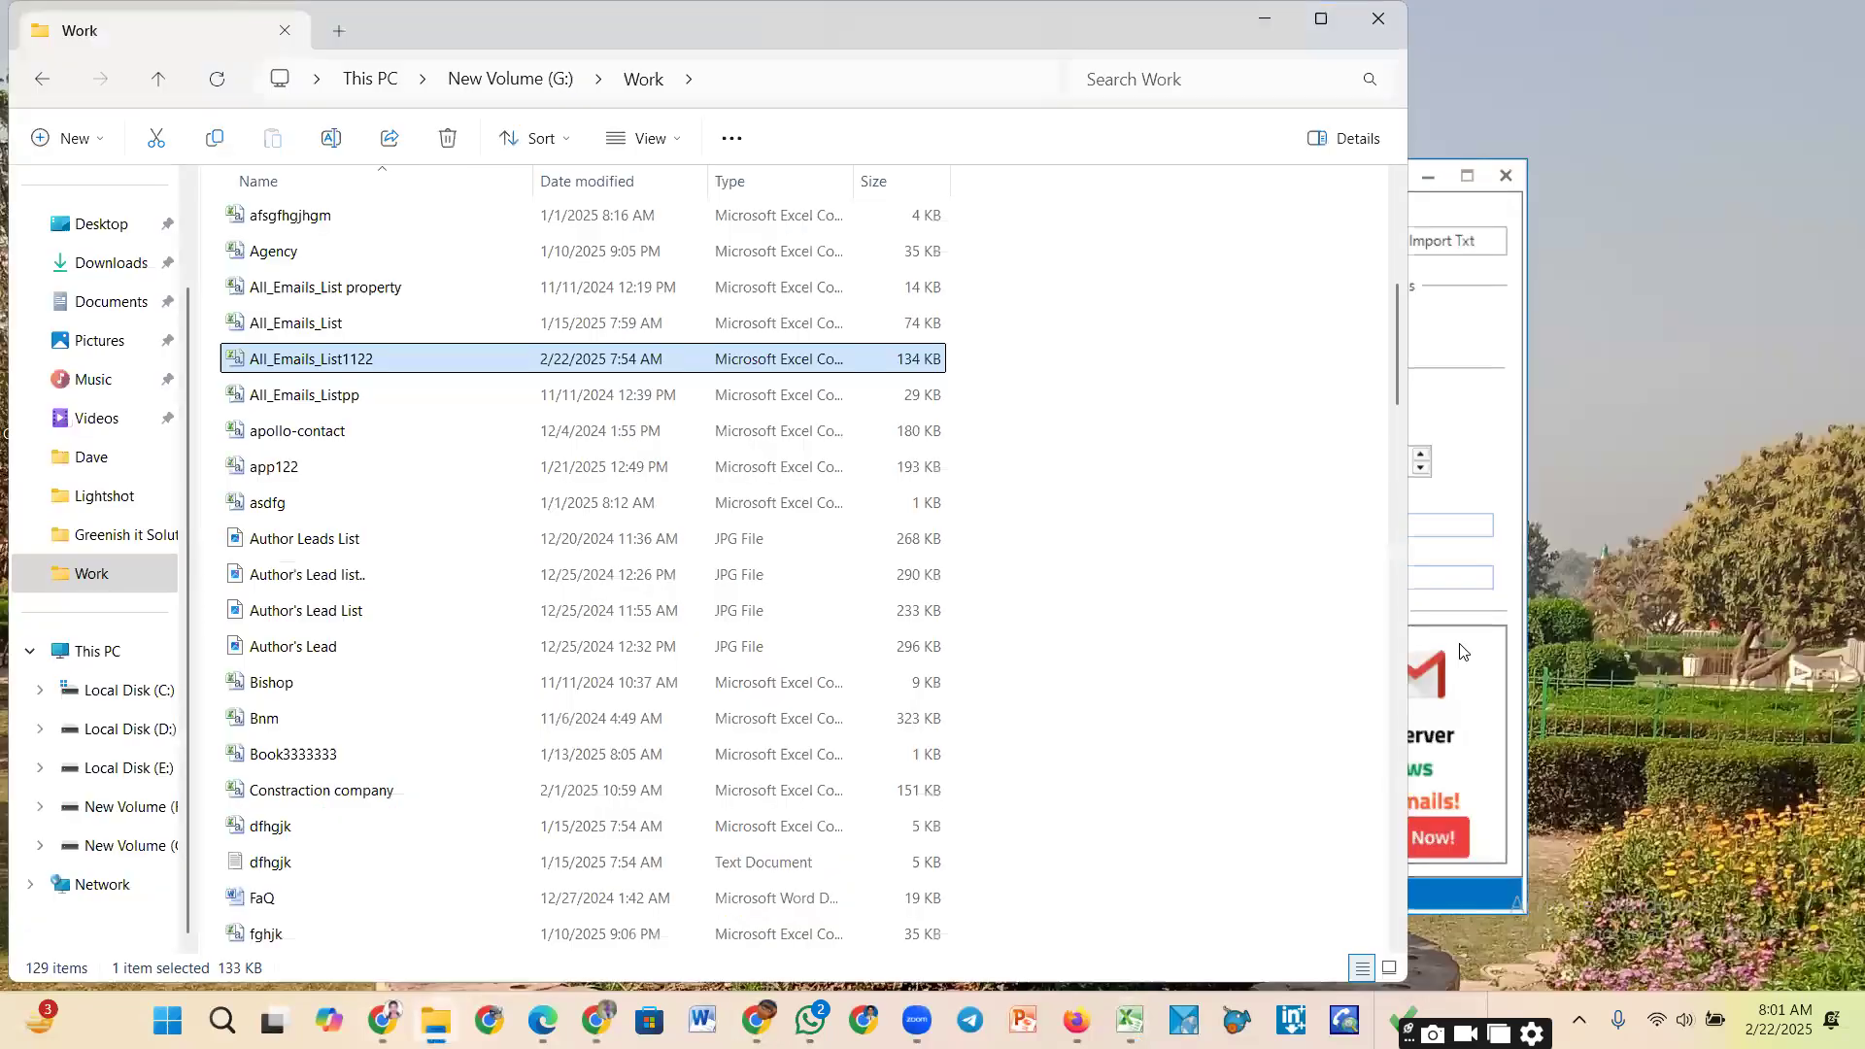